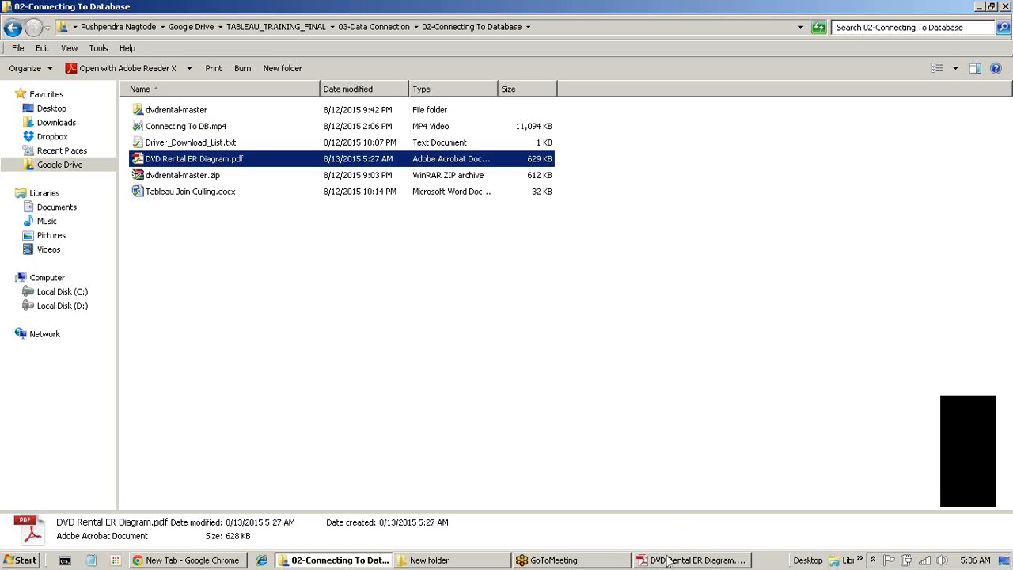
Launch Tableau 9.0 from the Windows Start menu.
mouse_move(667, 560)
click(15, 564)
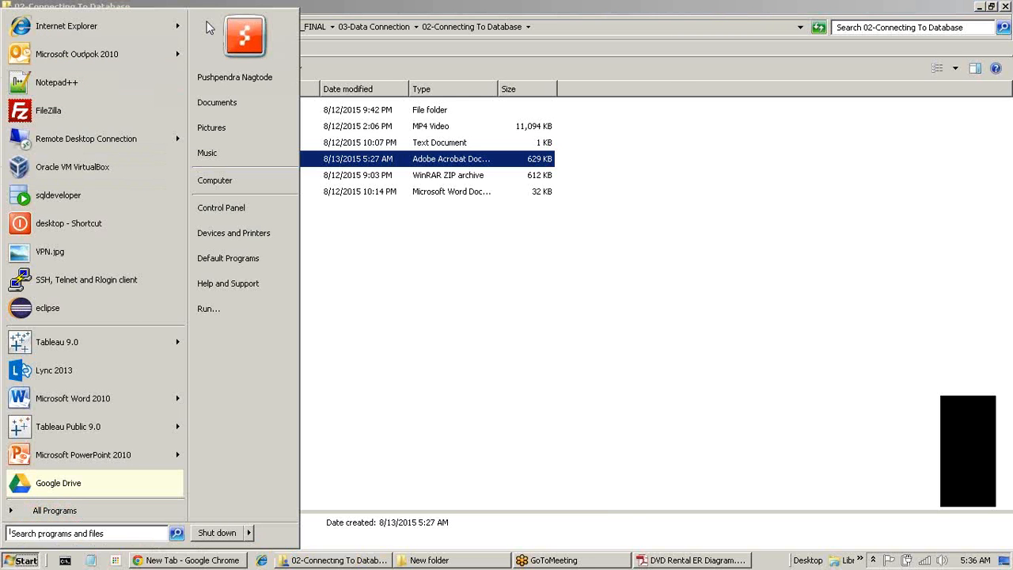
click(117, 352)
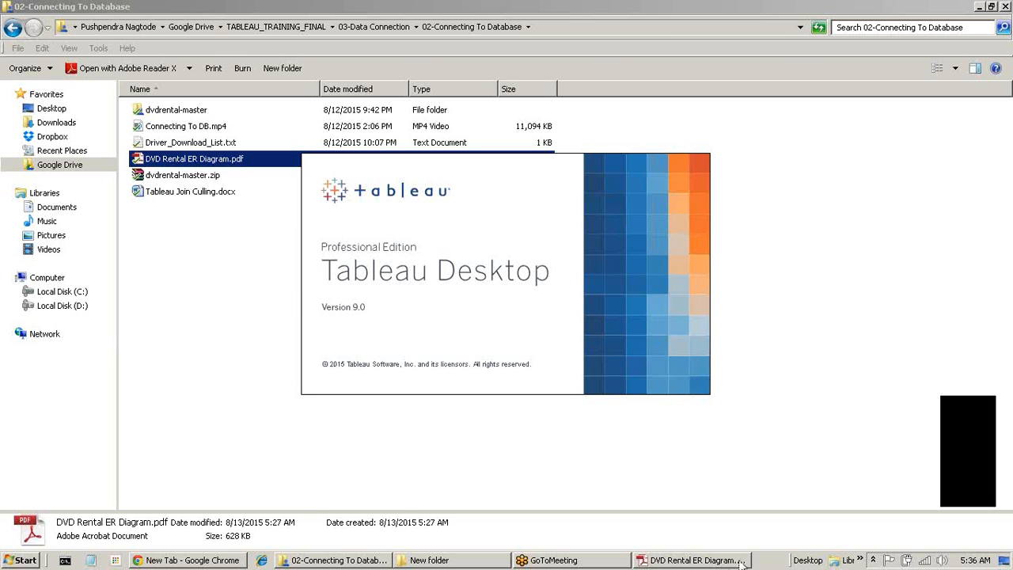
Expand the PostgreSQL 9.4 program group under All Programs in the Start menu.
mouse_move(734, 562)
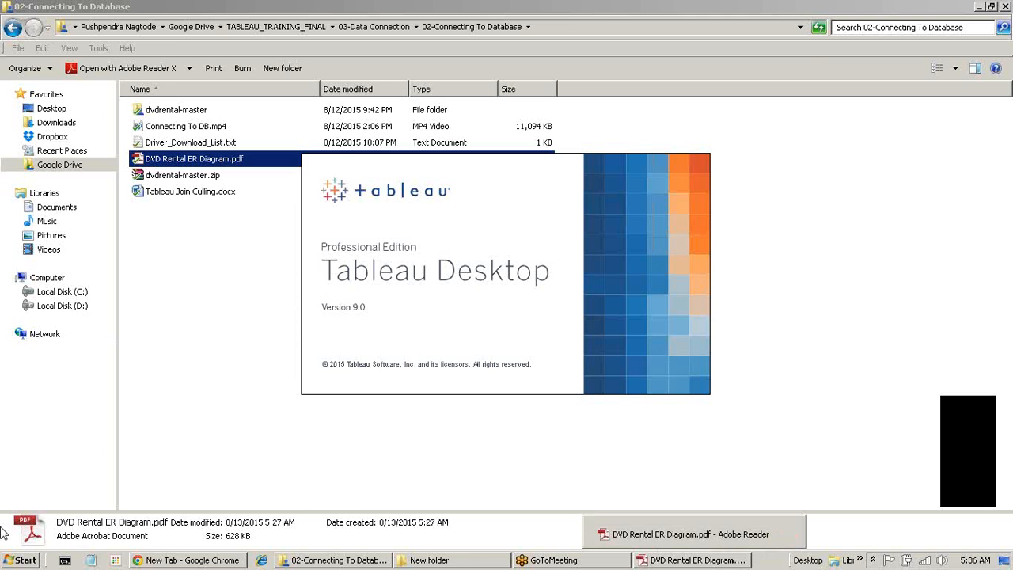
click(22, 560)
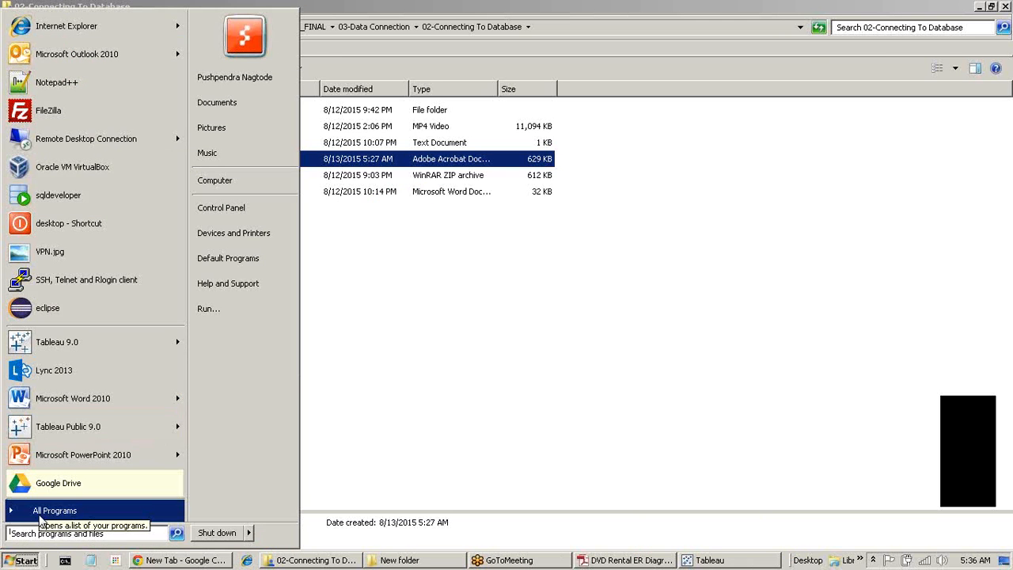
click(48, 511)
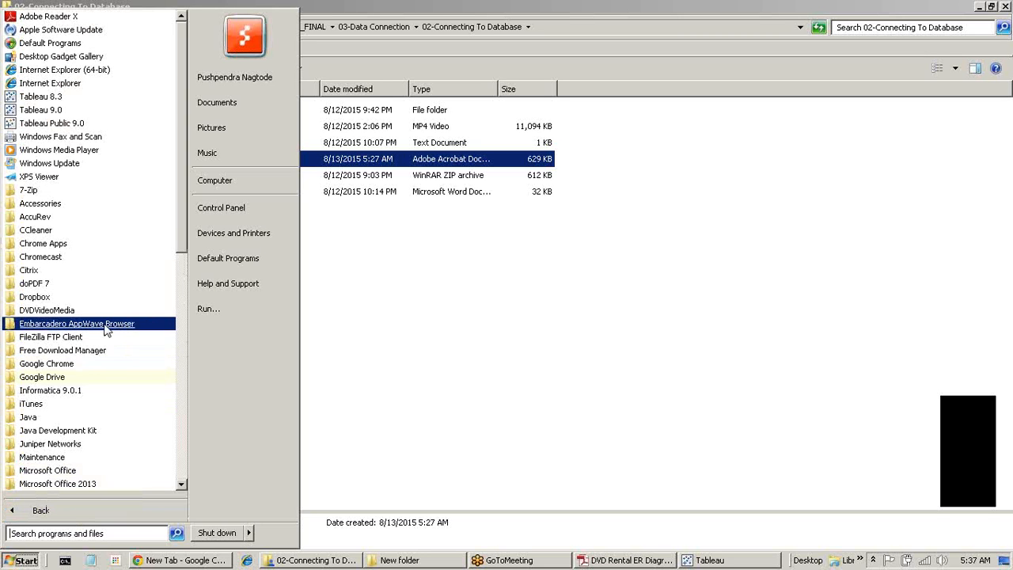
scroll(83, 376, down, 12)
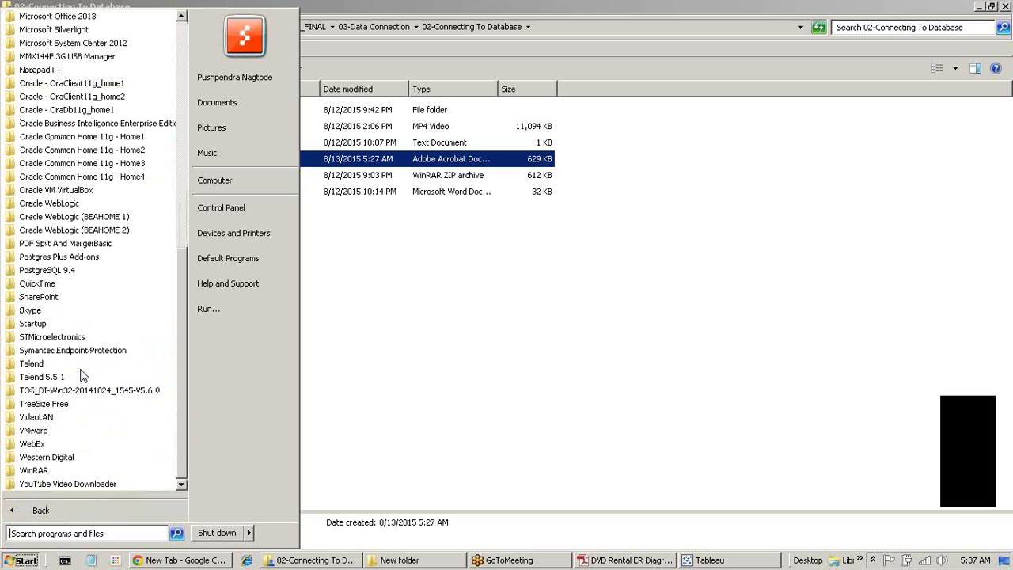
click(53, 257)
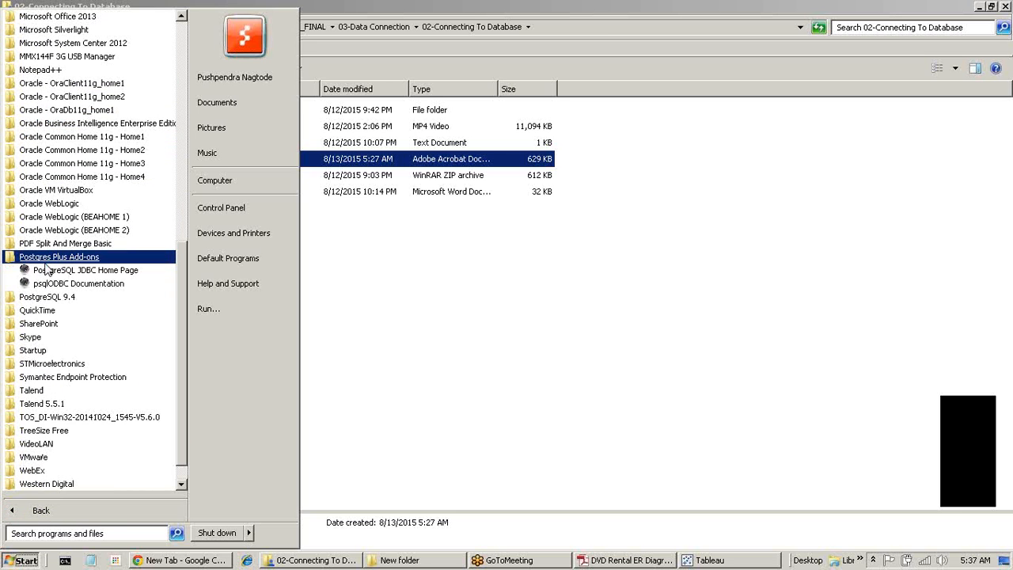
click(52, 259)
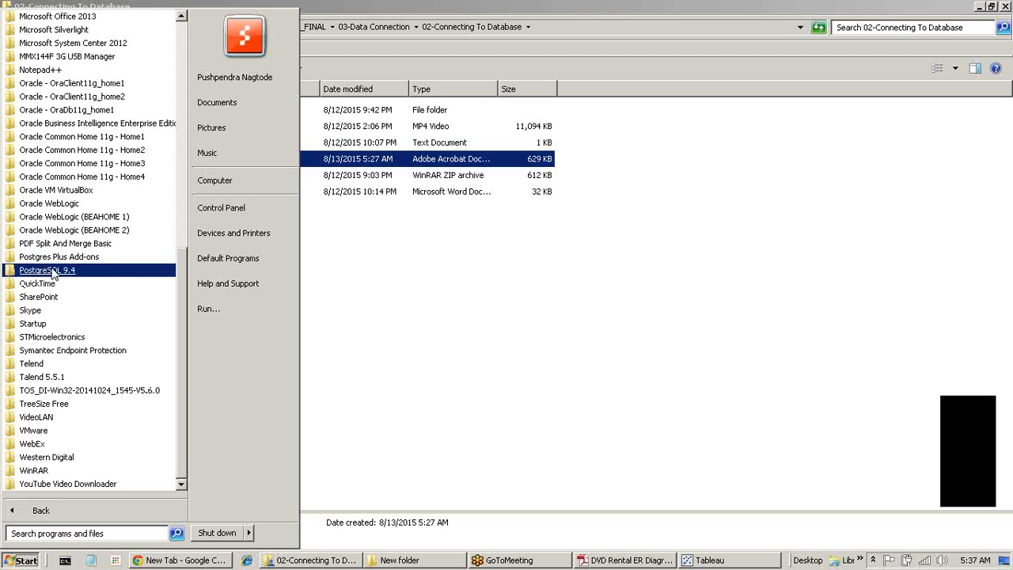
click(52, 270)
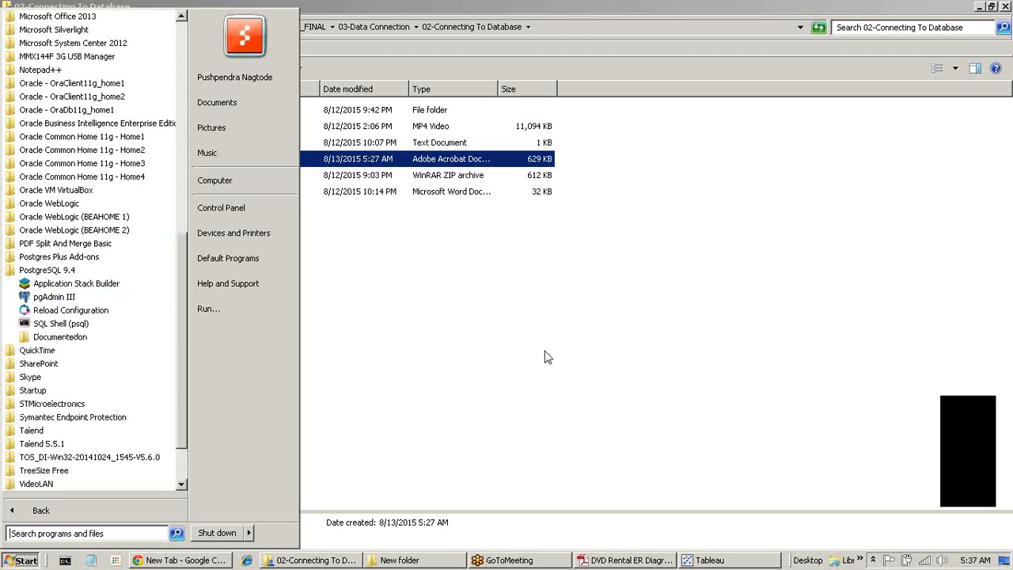
Start pgAdmin III, connect to the local PostgreSQL 9.4 server and select dvdrental.
click(54, 298)
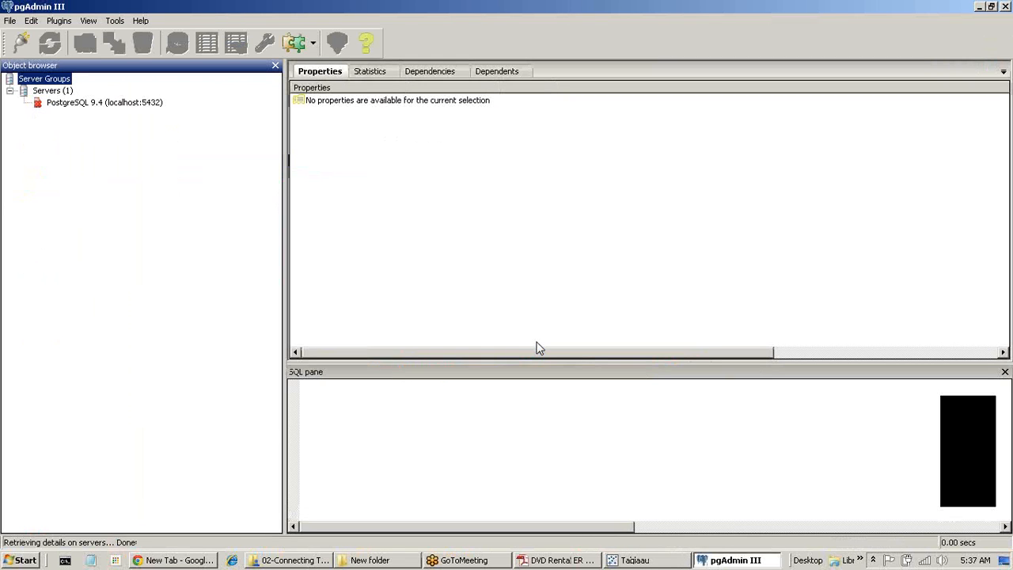
double_click(111, 103)
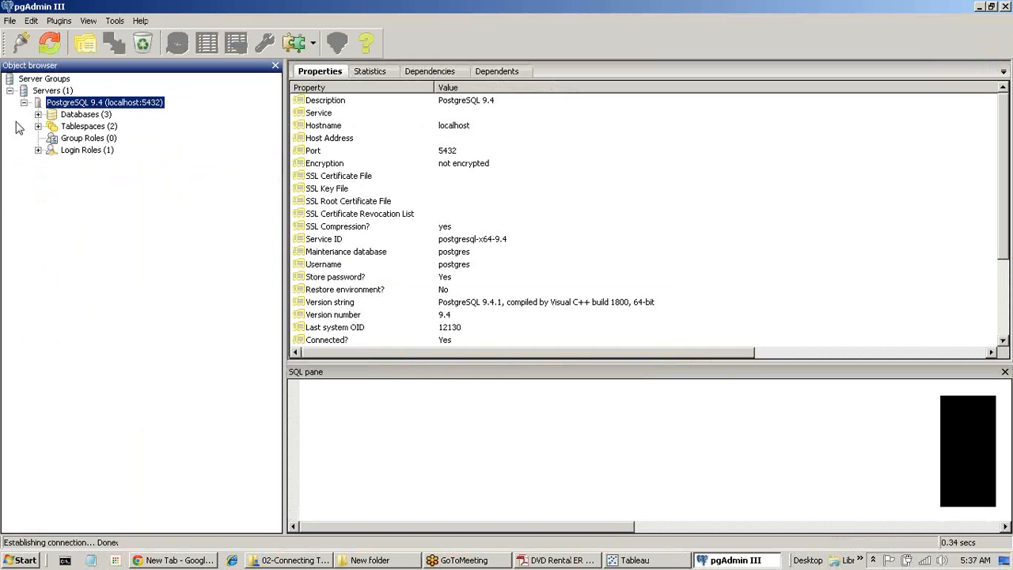
click(38, 114)
click(92, 138)
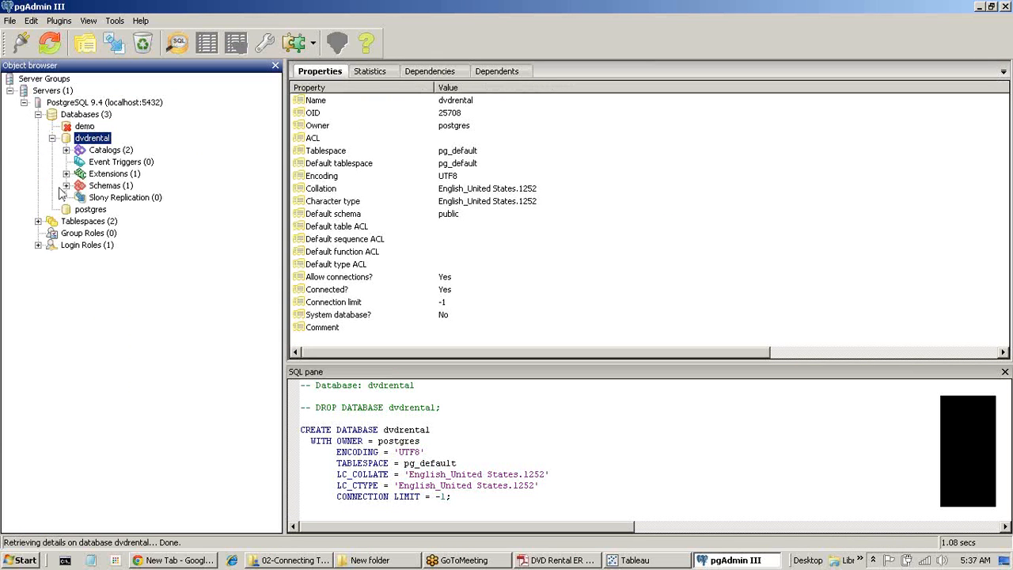
List dvdrental's 15 public tables, then bring up the DVD Rental ER diagram PDF.
click(66, 185)
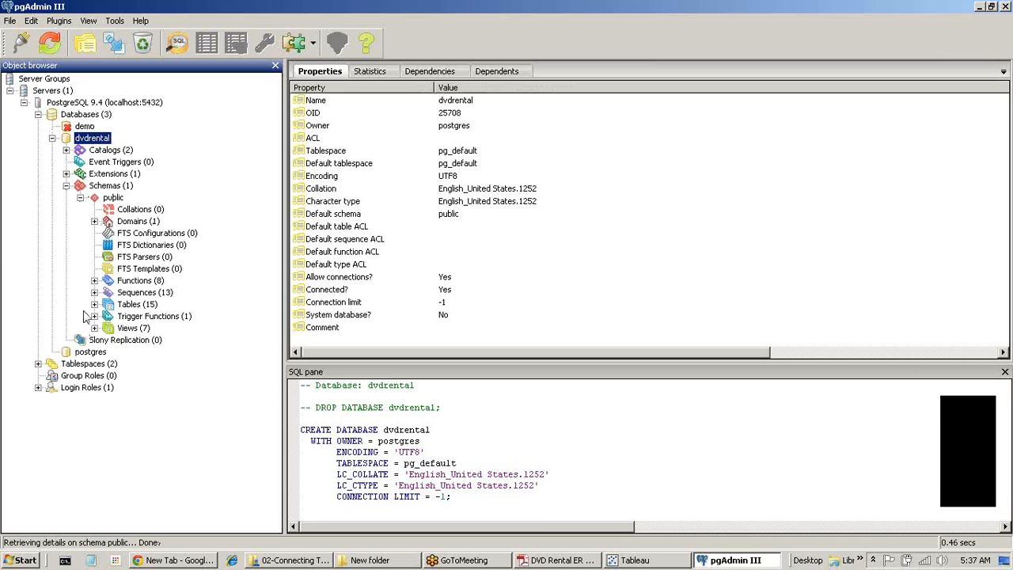
click(94, 304)
click(138, 304)
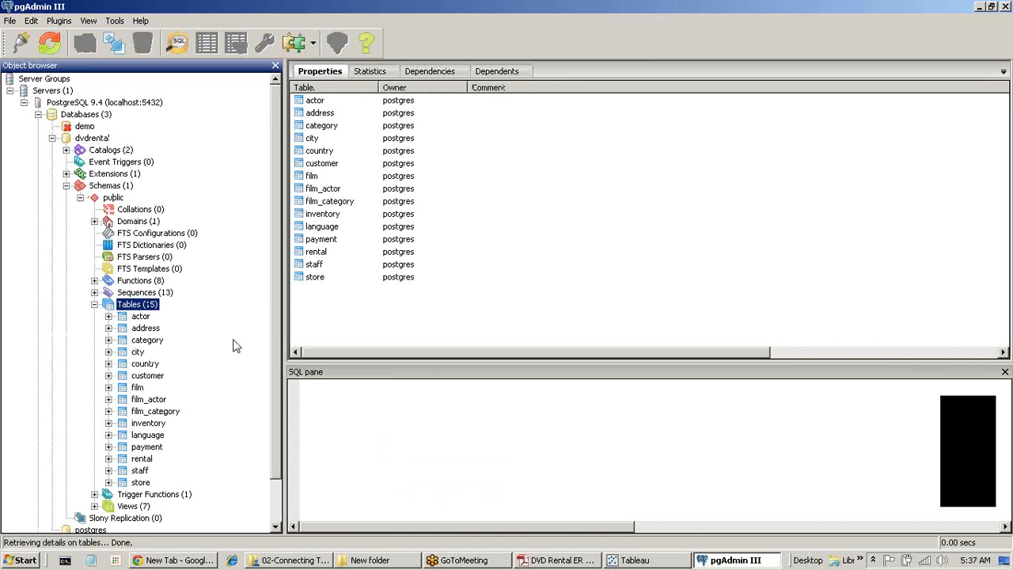
scroll(234, 346, down, 2)
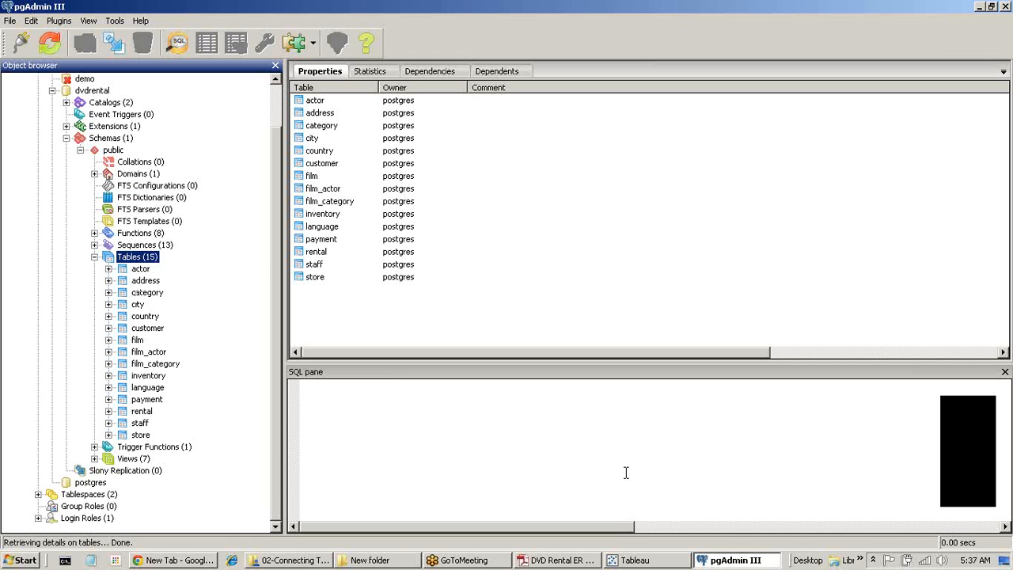
click(546, 560)
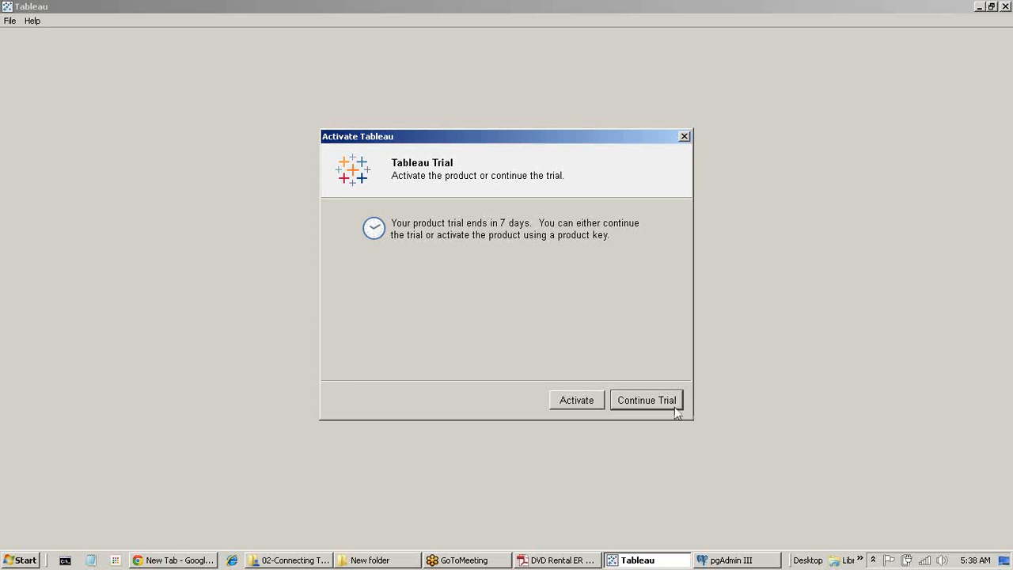
Dismiss the Activate Tableau prompt to reveal Tableau's start page.
click(675, 406)
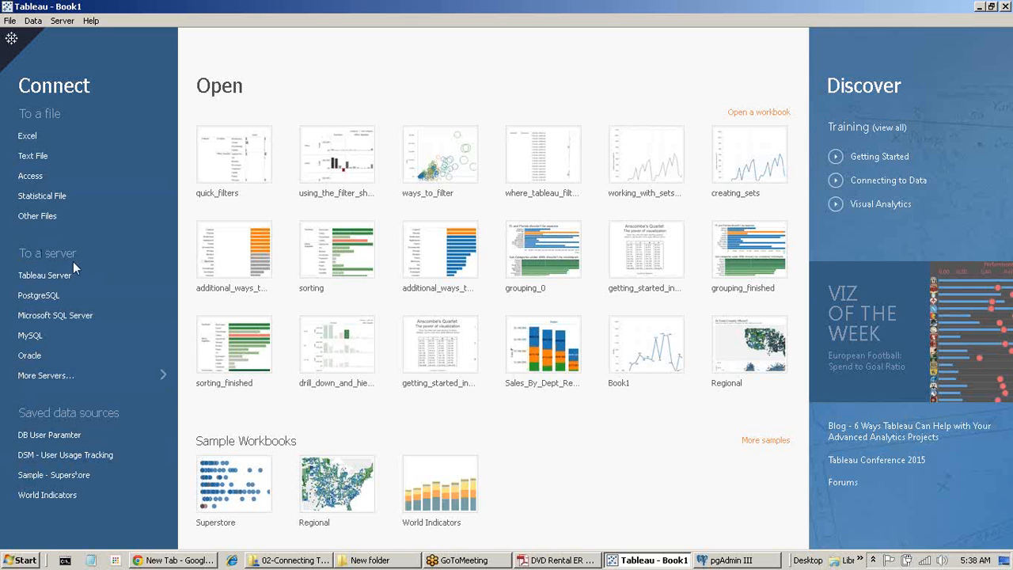
Expand the full server connector list via More Servers and pick Other Databases (ODBC).
click(54, 378)
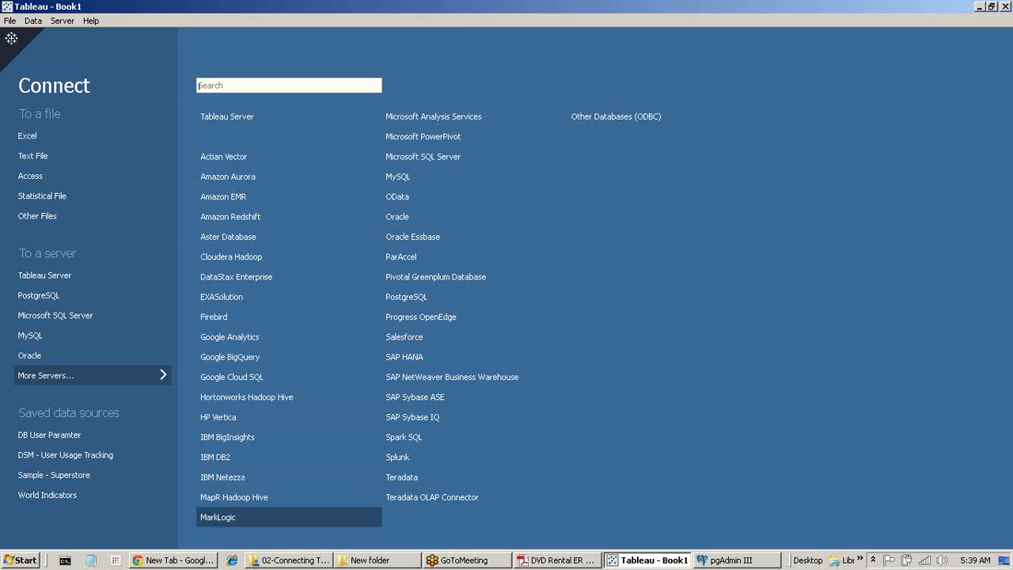
click(633, 115)
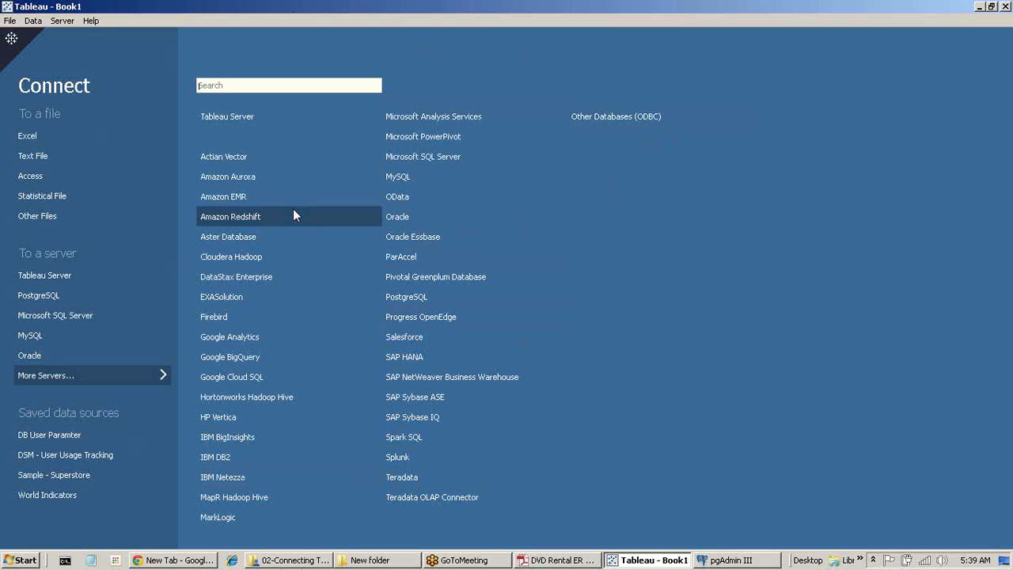
Copy the Tableau drivers link from Driver_Download_List.txt into Chrome's address bar.
mouse_move(298, 563)
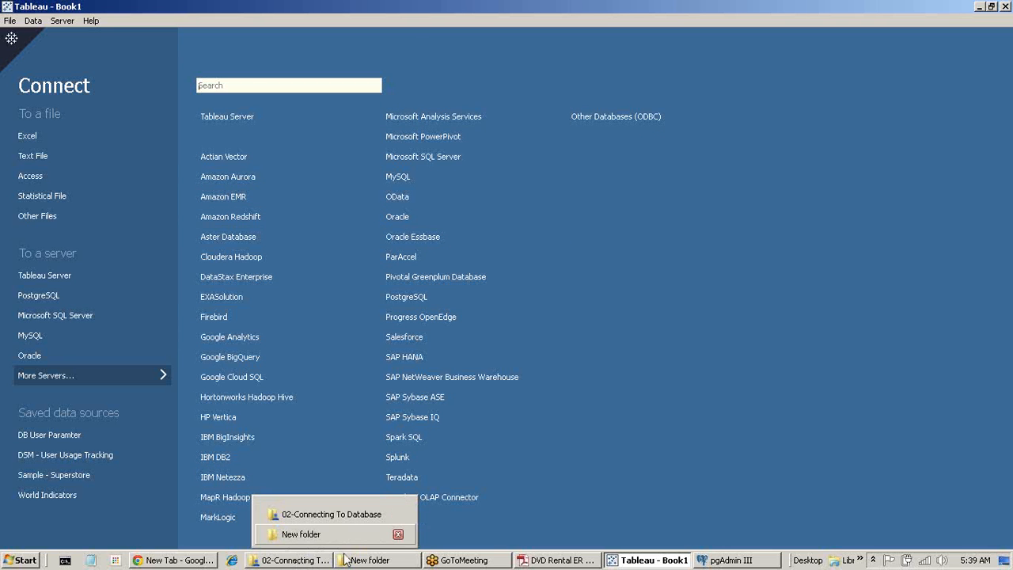
click(331, 515)
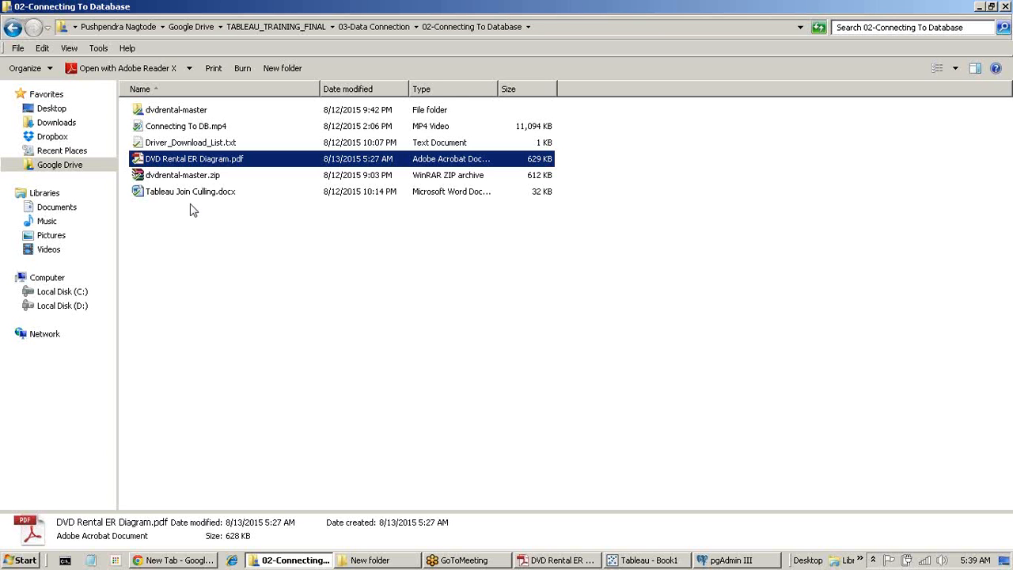
double_click(179, 144)
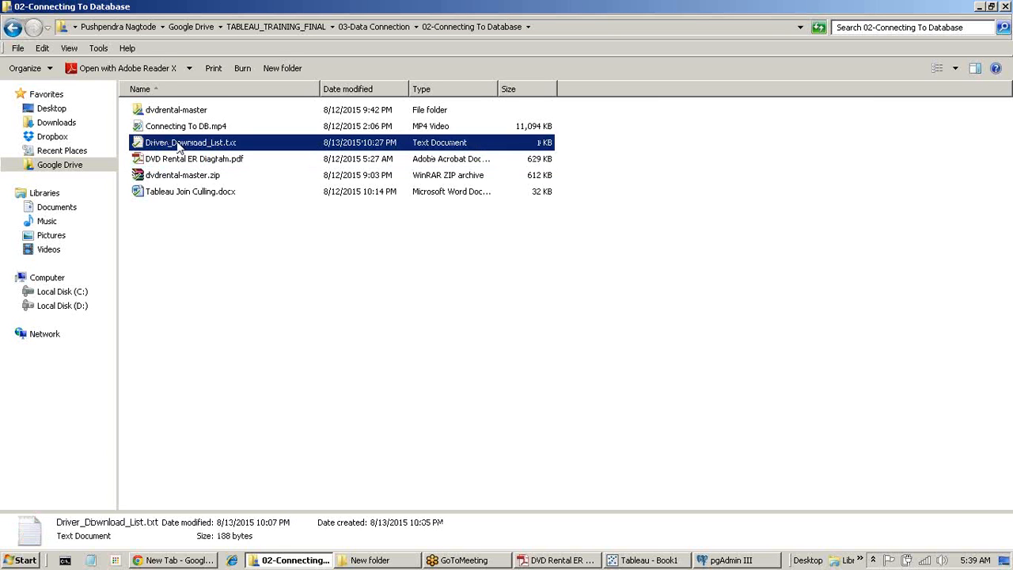
drag(418, 115, 4, 117)
key(ctrl+c)
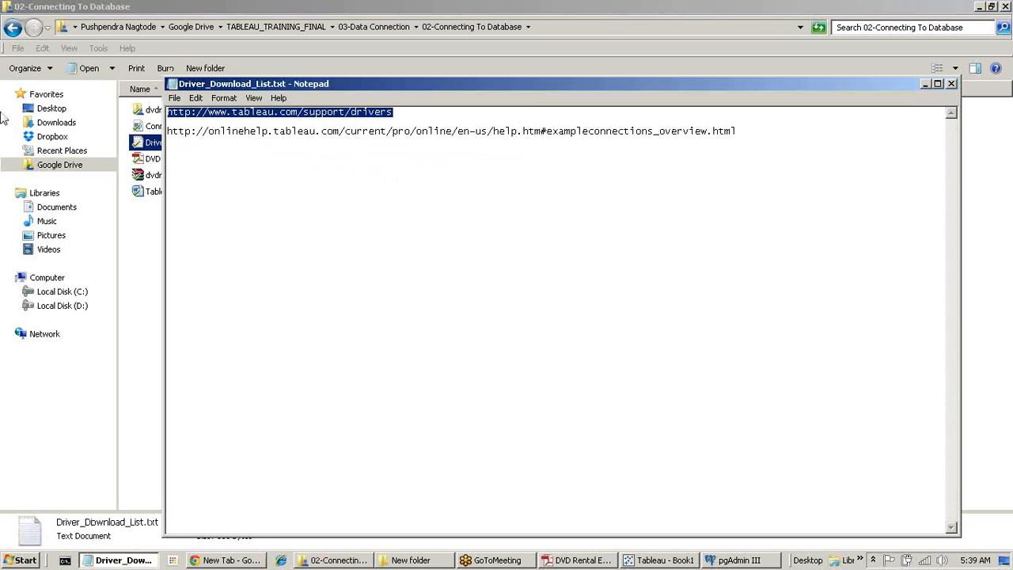
click(220, 562)
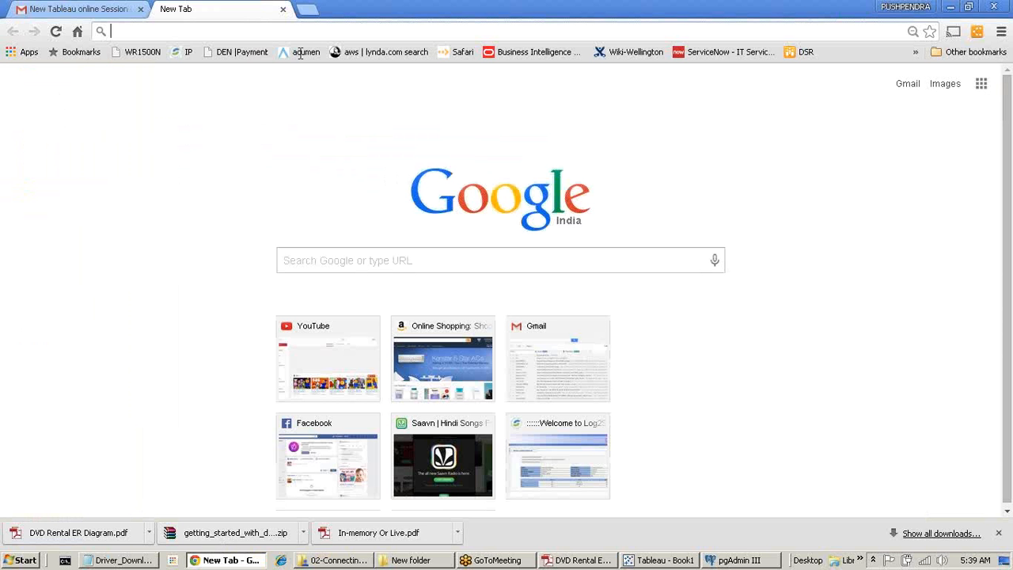
click(214, 32)
key(ctrl+v)
key(Return)
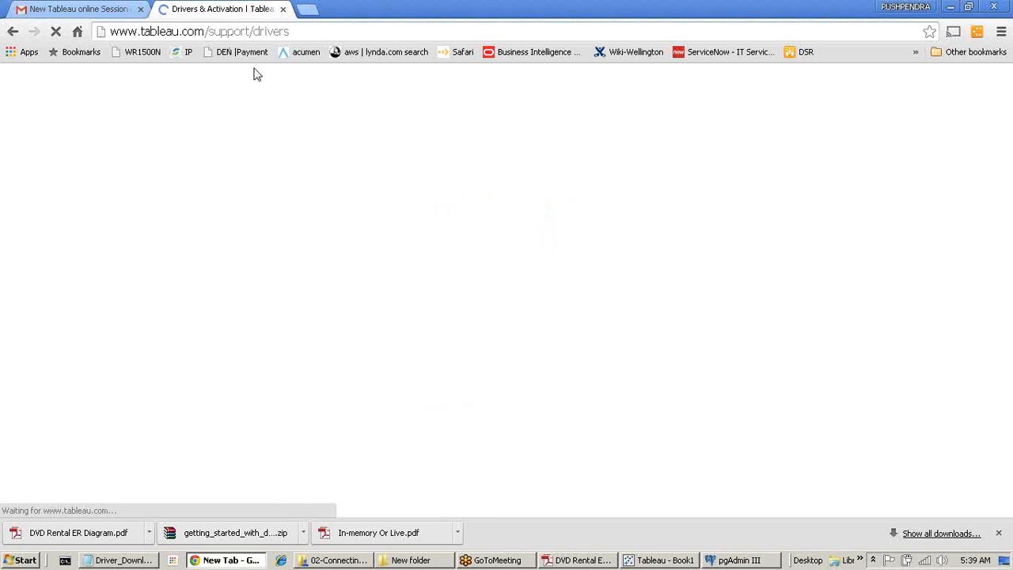
scroll(466, 315, down, 3)
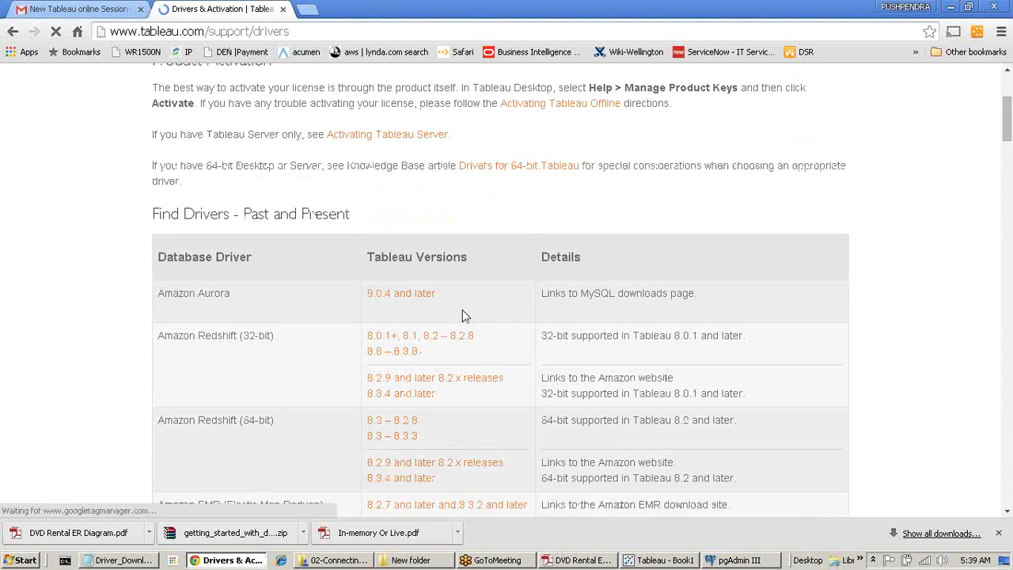
scroll(465, 315, down, 1)
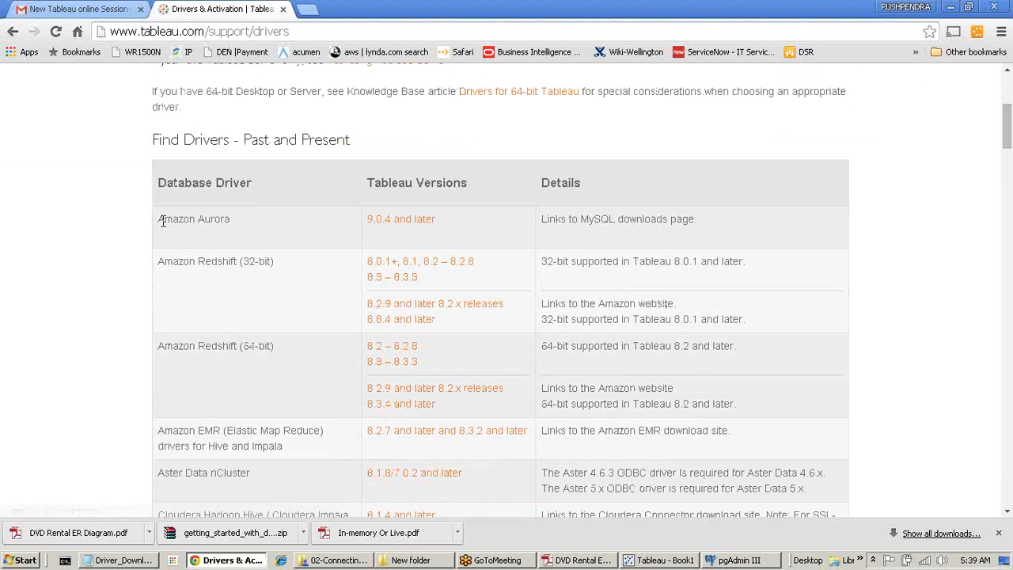
drag(162, 222, 802, 388)
scroll(312, 356, down, 3)
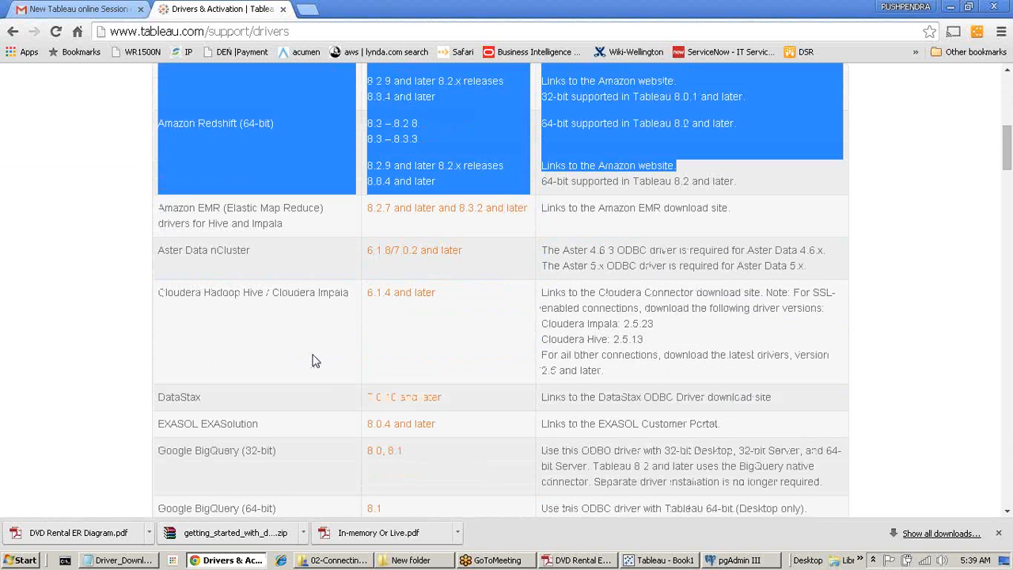
Browse the driver entries from Amazon EMR through IBM DB2 to MapR.
triple_click(176, 208)
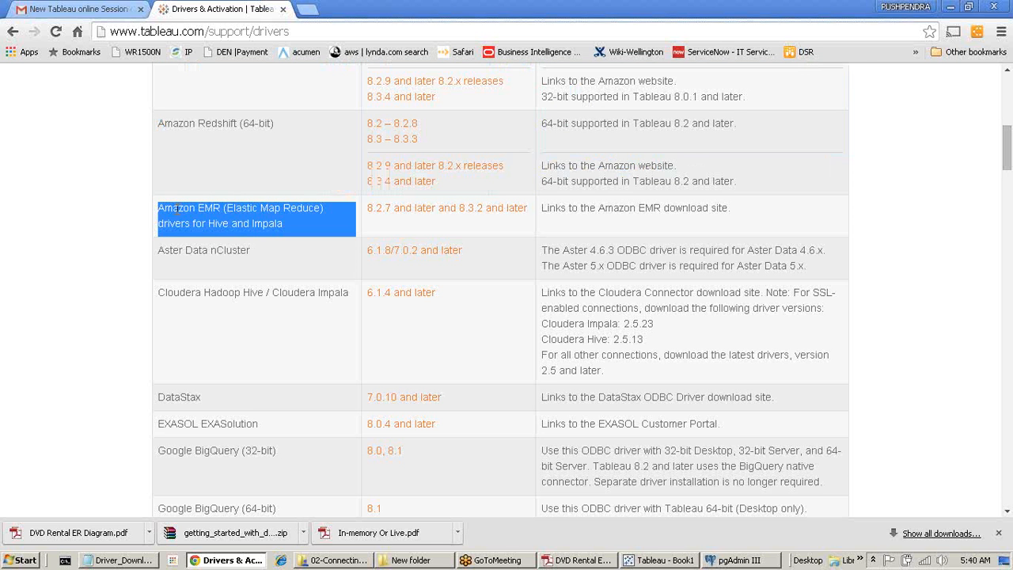
scroll(176, 312, down, 1)
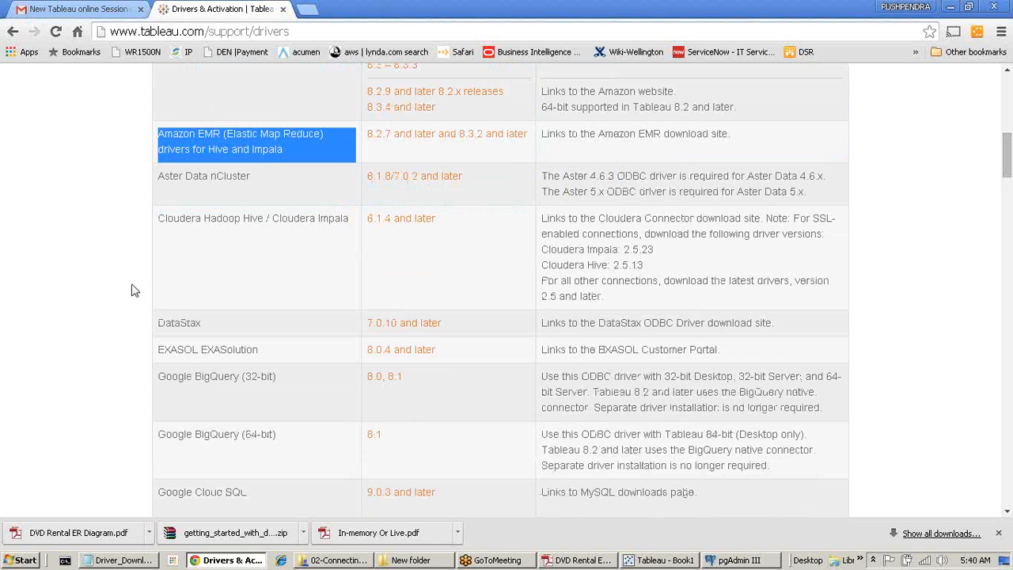
scroll(204, 335, down, 2)
scroll(203, 340, down, 6)
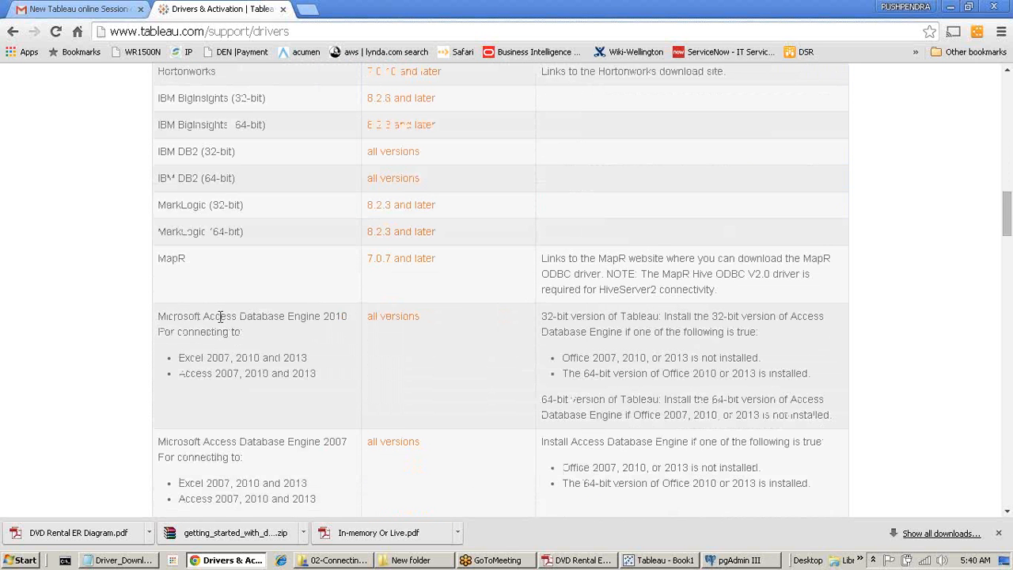
drag(184, 152, 250, 263)
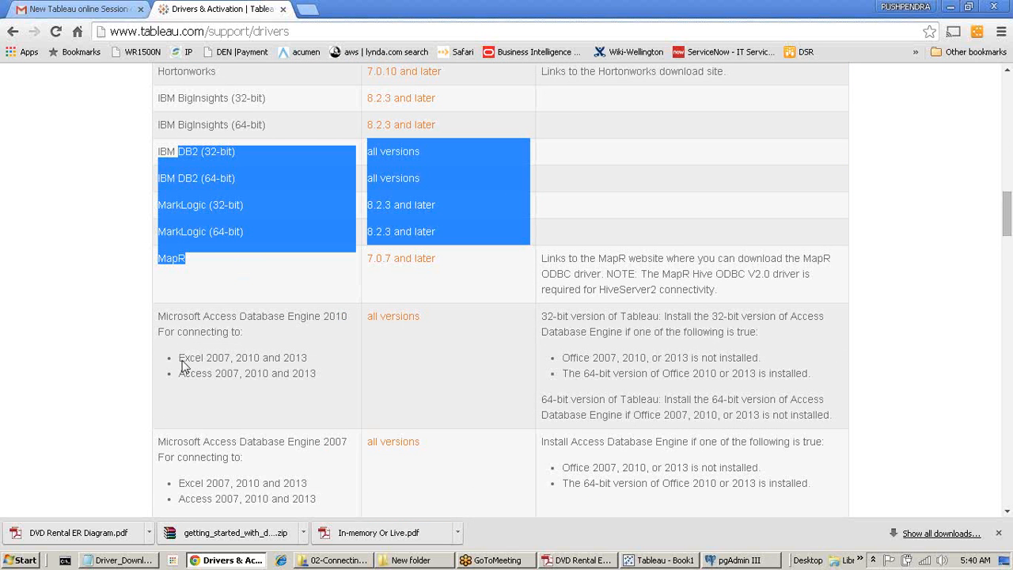
Locate and select the PostgreSQL driver row, then return to the Driver_Download_List notes.
scroll(163, 401, down, 2)
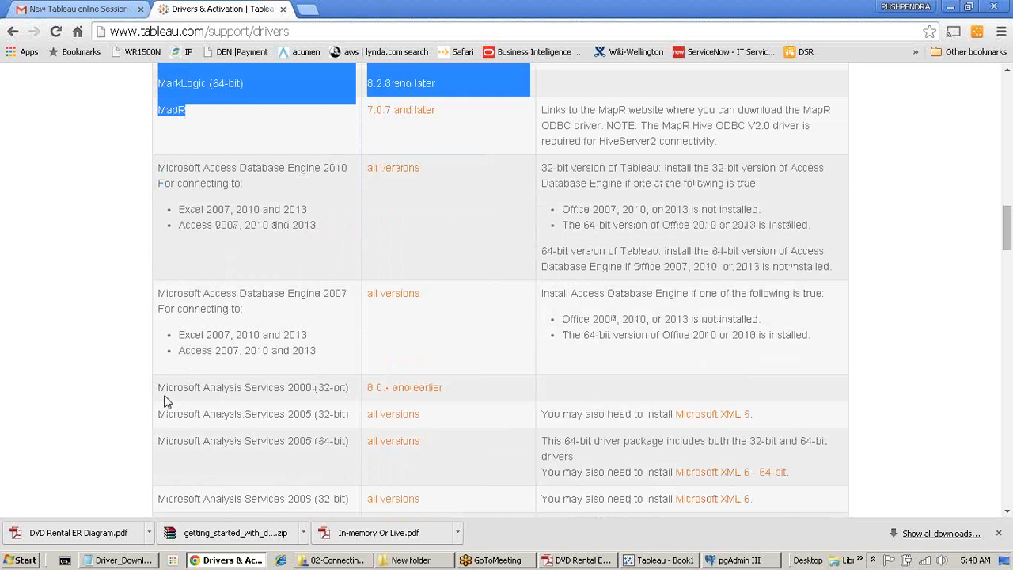
scroll(164, 401, down, 18)
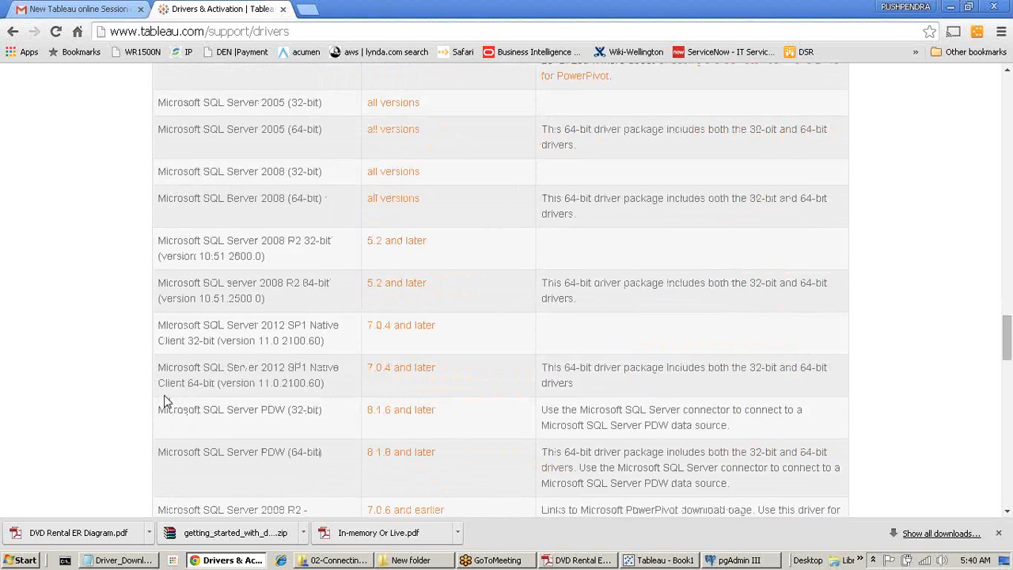
scroll(164, 401, down, 11)
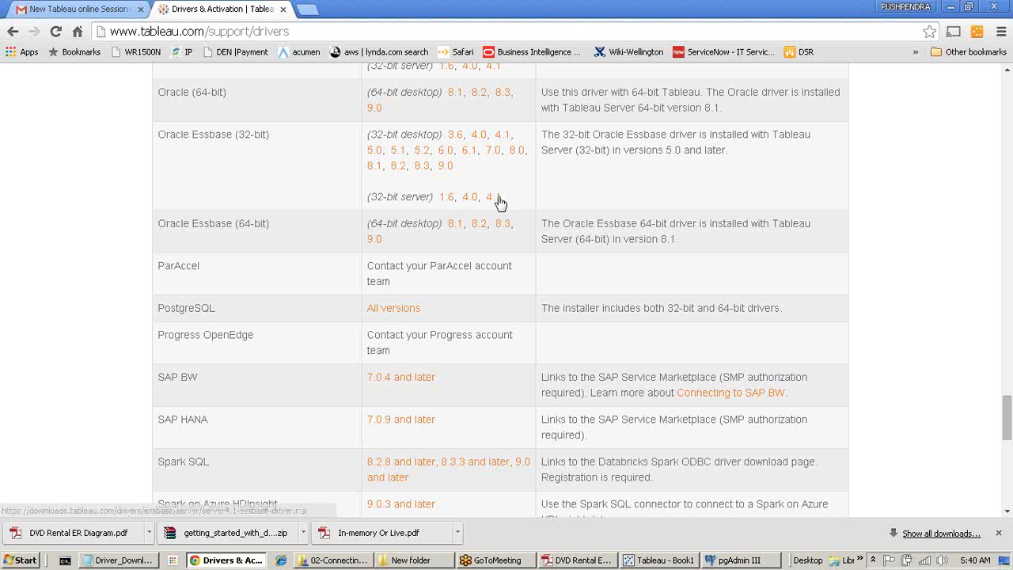
drag(161, 308, 804, 326)
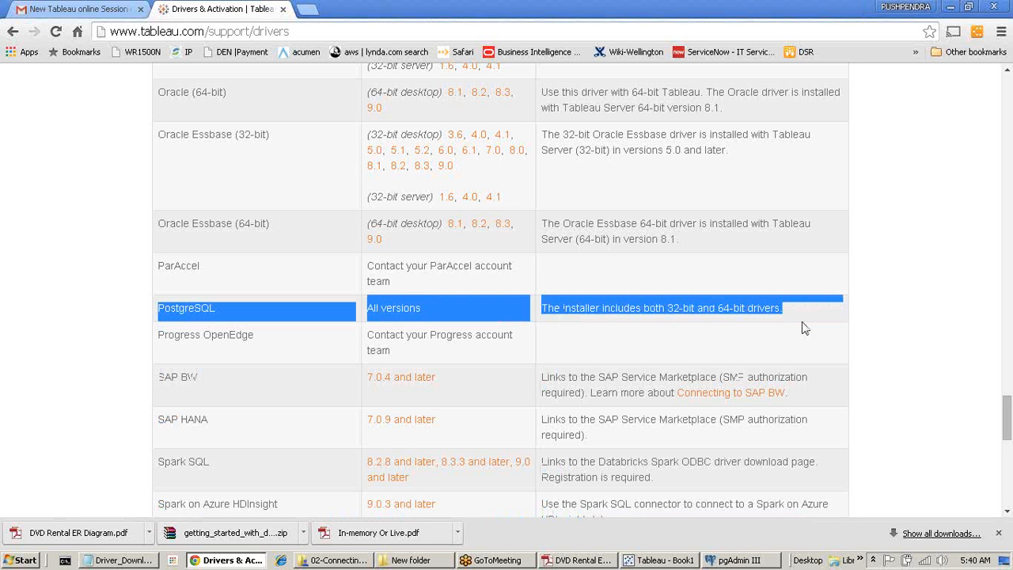
scroll(805, 327, down, 4)
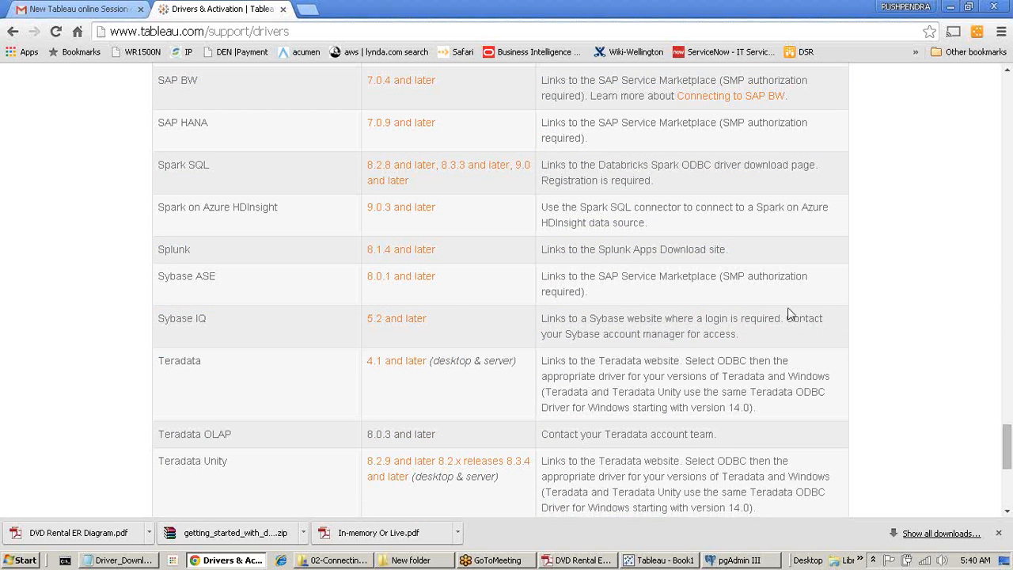
scroll(317, 337, down, 4)
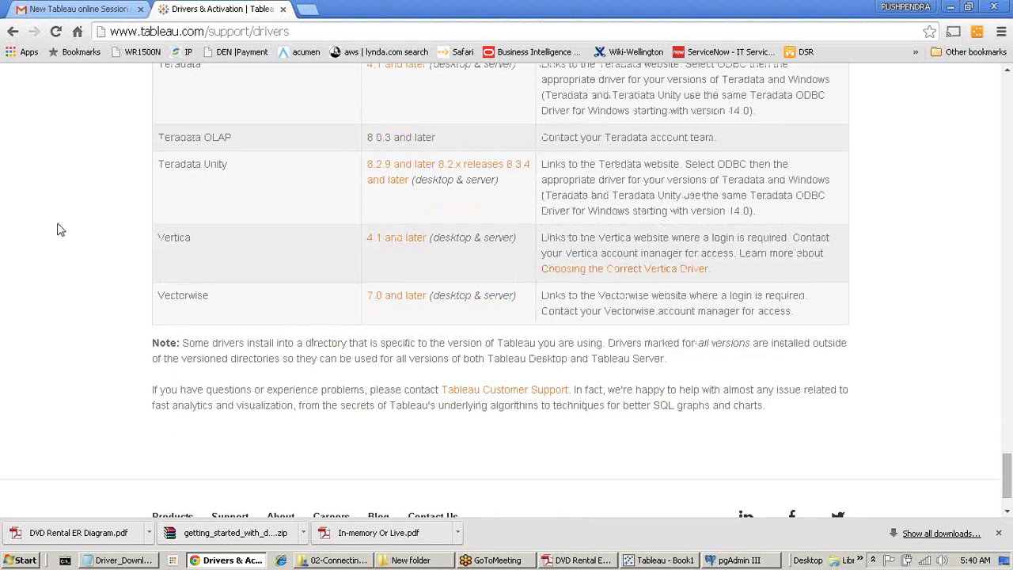
click(125, 560)
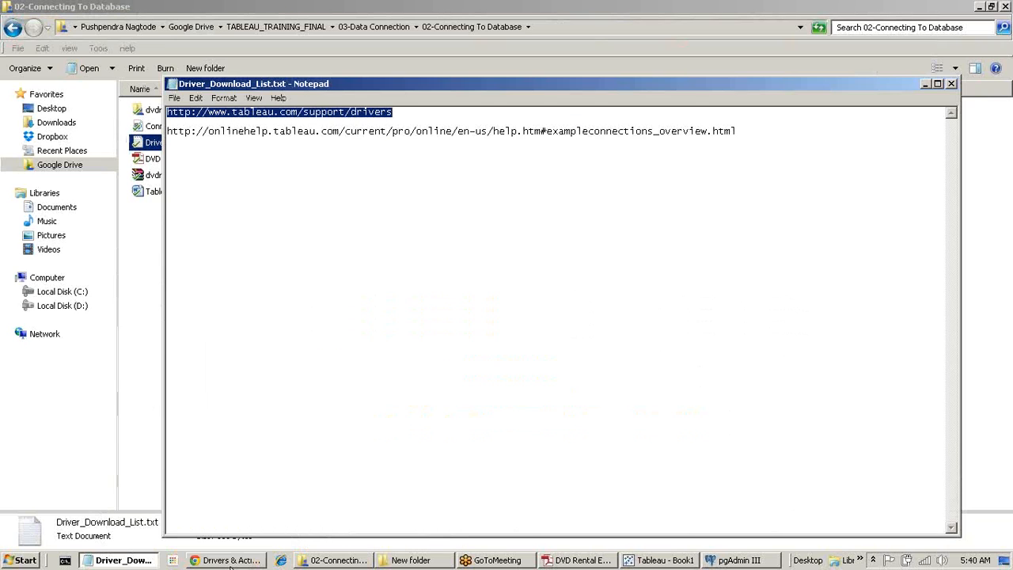
In Tableau, open and cancel the Oracle, Teradata and IBM DB2 connection forms in turn.
click(143, 307)
click(738, 559)
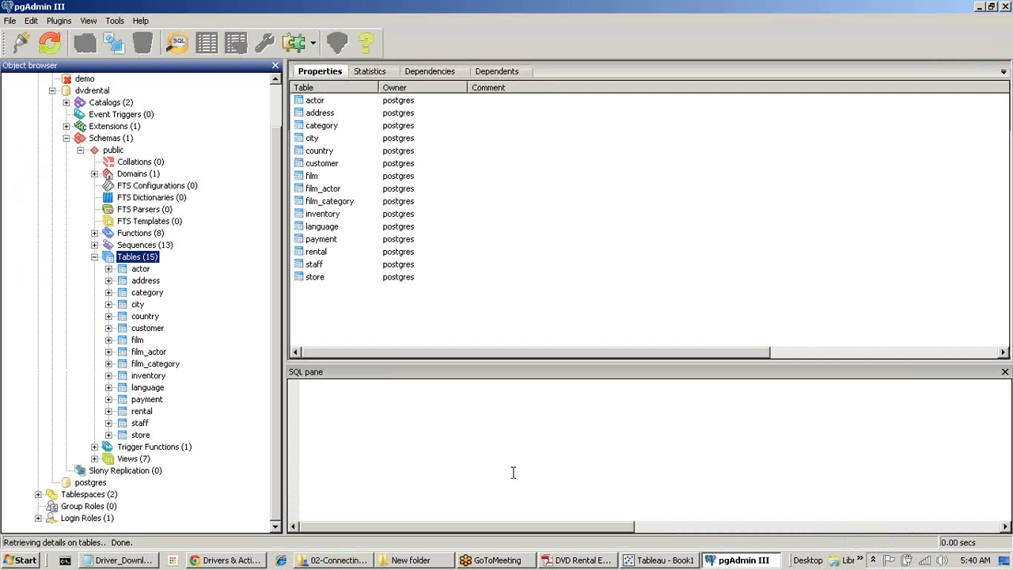
click(657, 563)
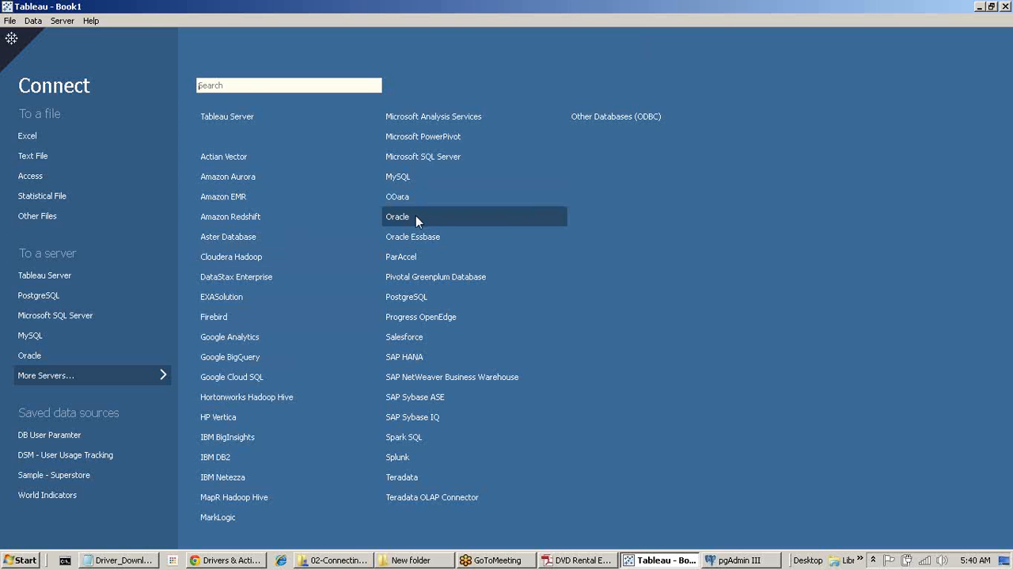
click(415, 216)
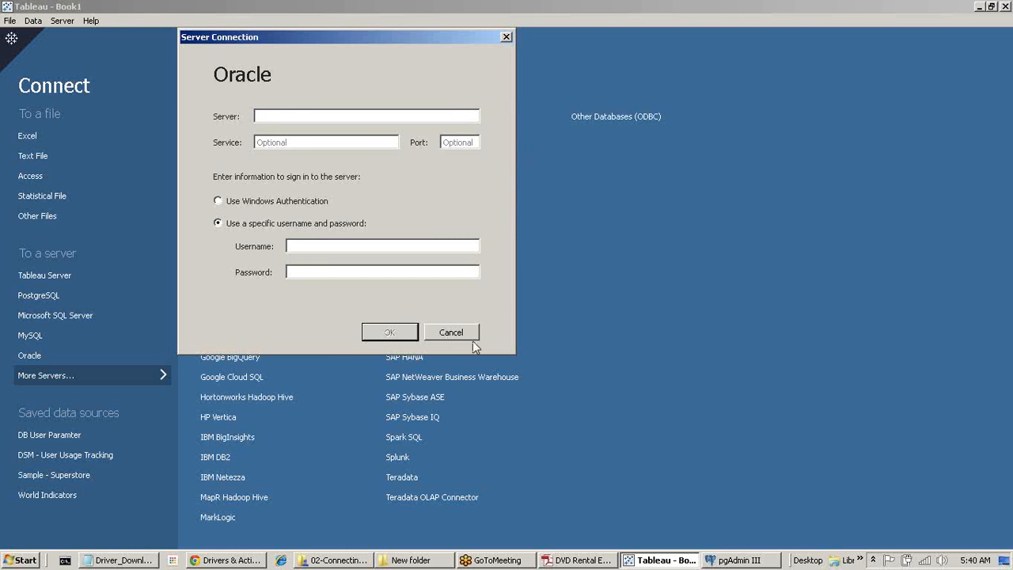
click(451, 333)
click(419, 484)
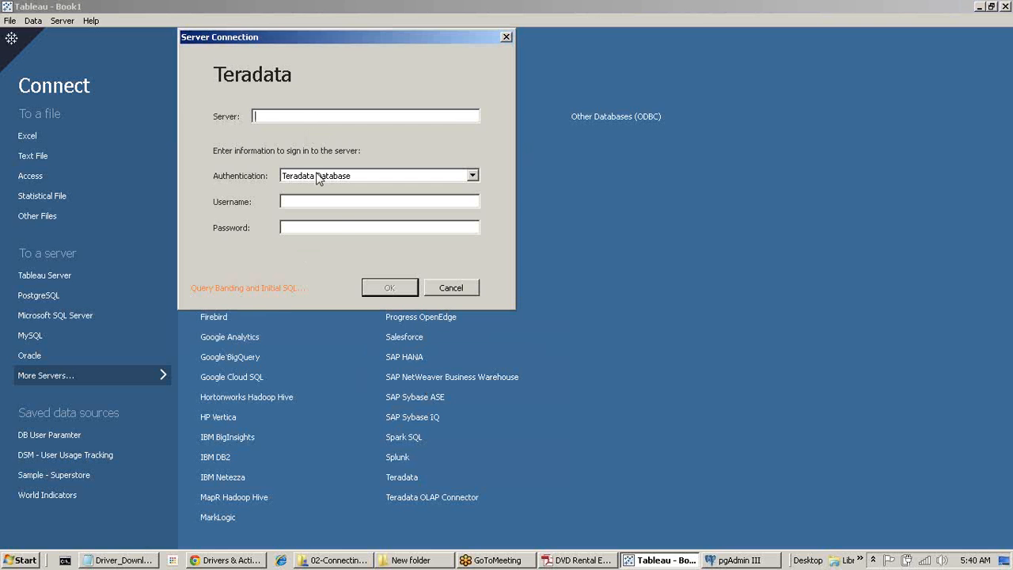
click(454, 287)
click(220, 466)
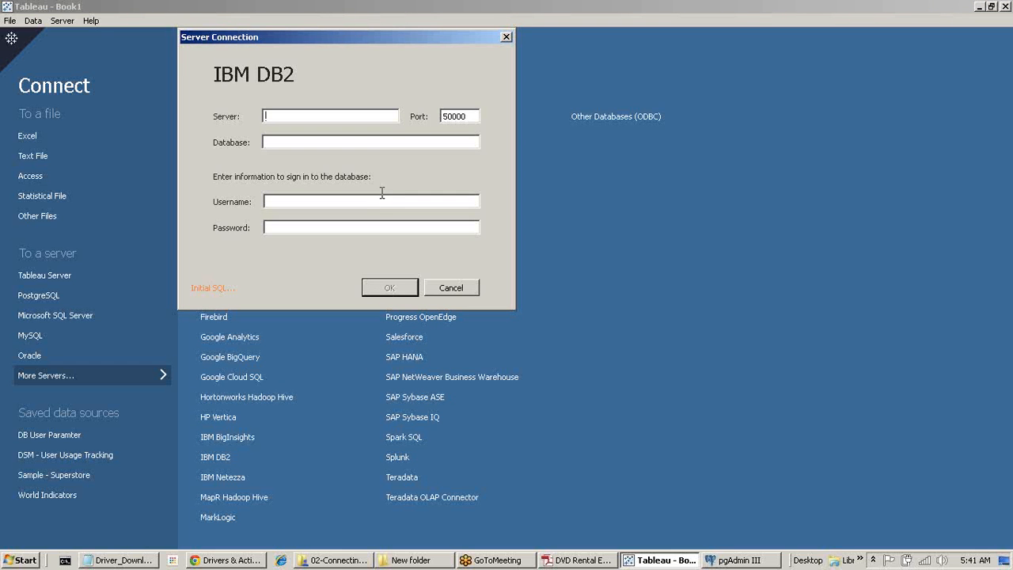
click(452, 287)
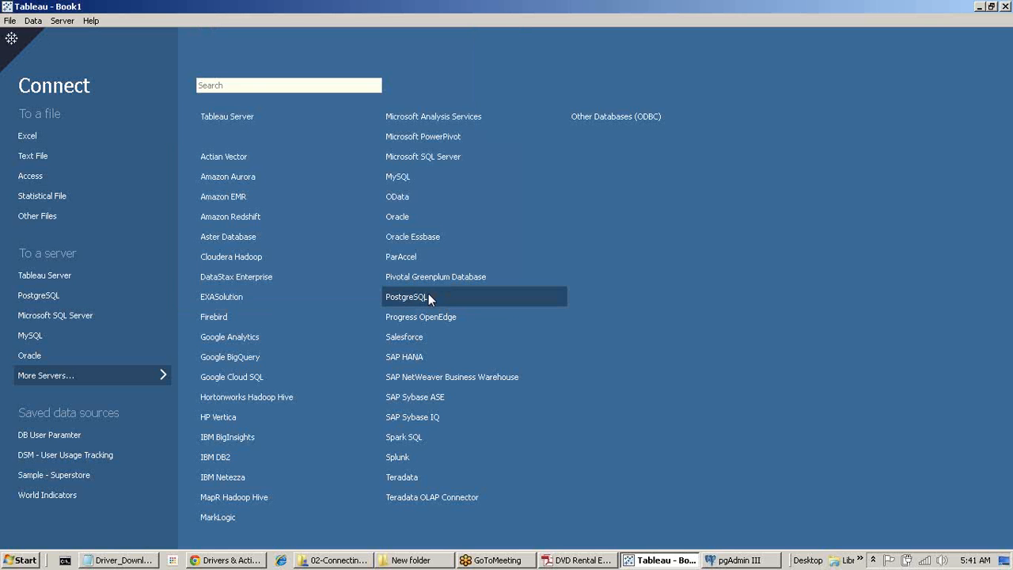
Connect to PostgreSQL with server localhost, database dvdrental and the user's login credentials.
click(428, 296)
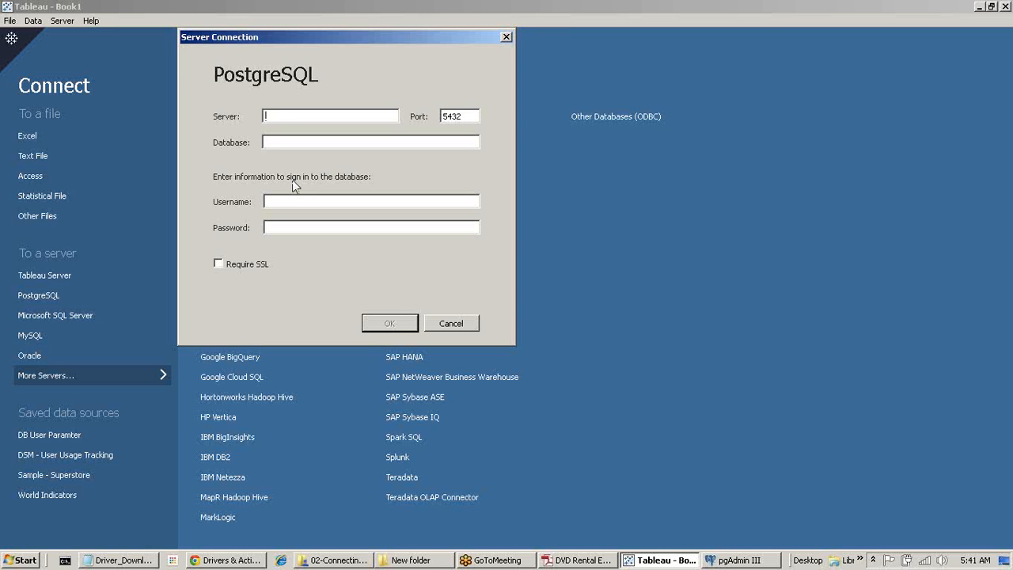
text(localn)
text(ost)
click(562, 562)
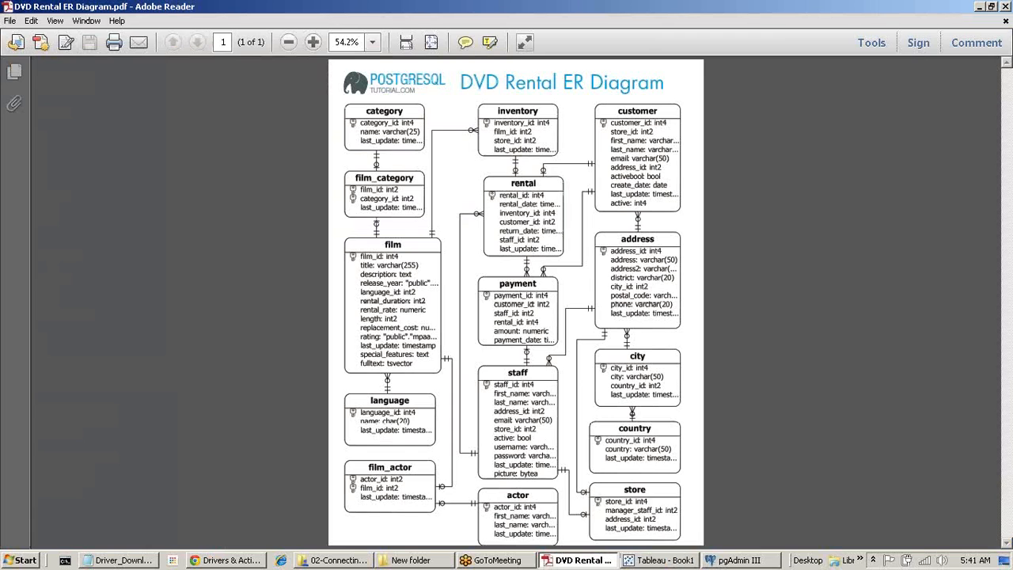
click(736, 561)
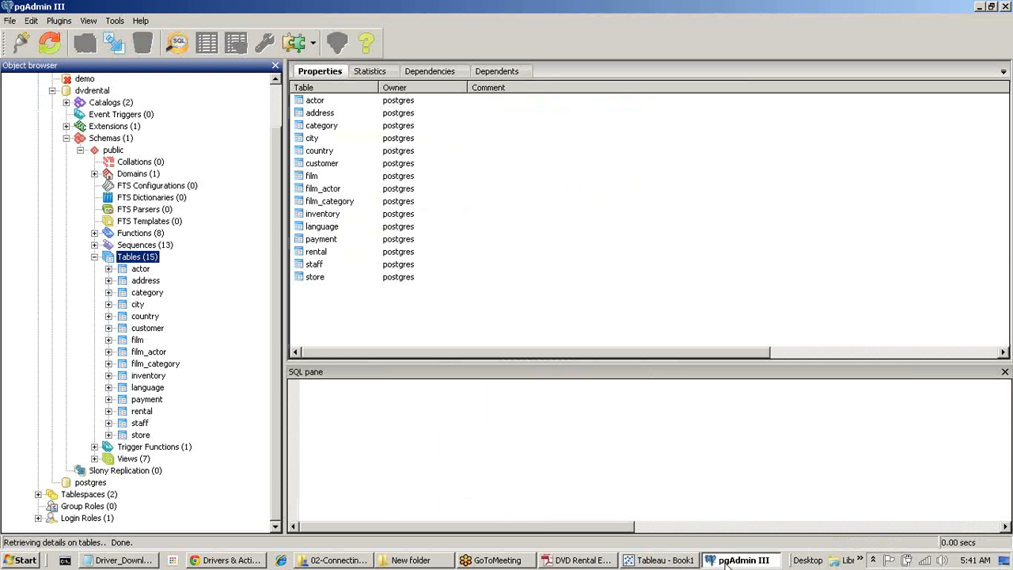
click(580, 561)
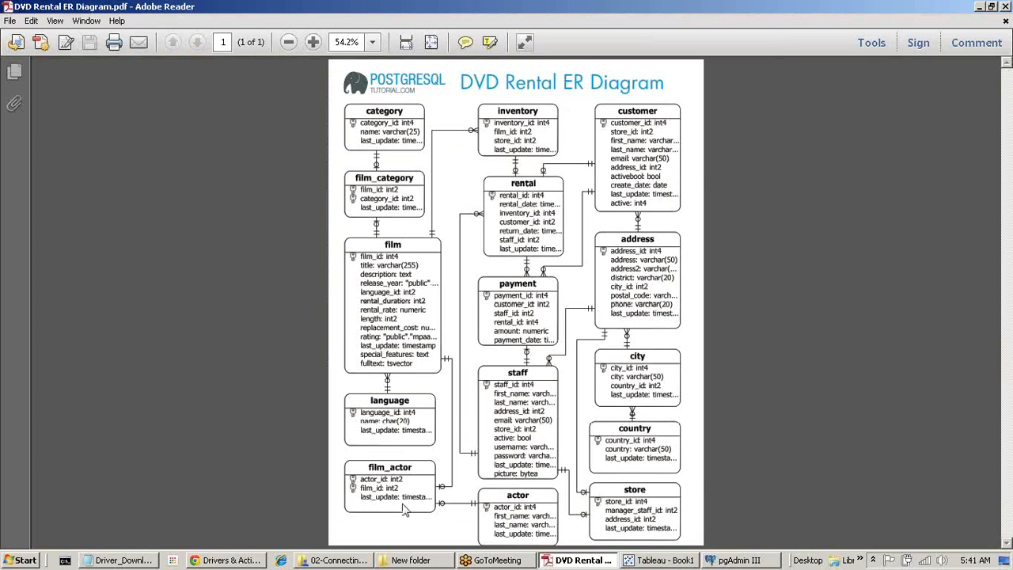
click(661, 561)
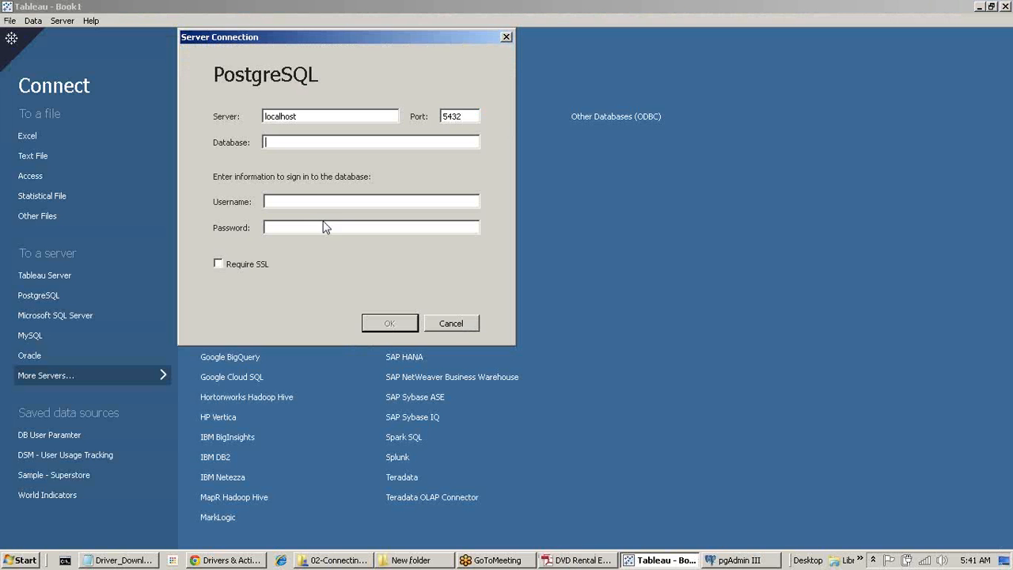
text(dvdrental)
click(311, 205)
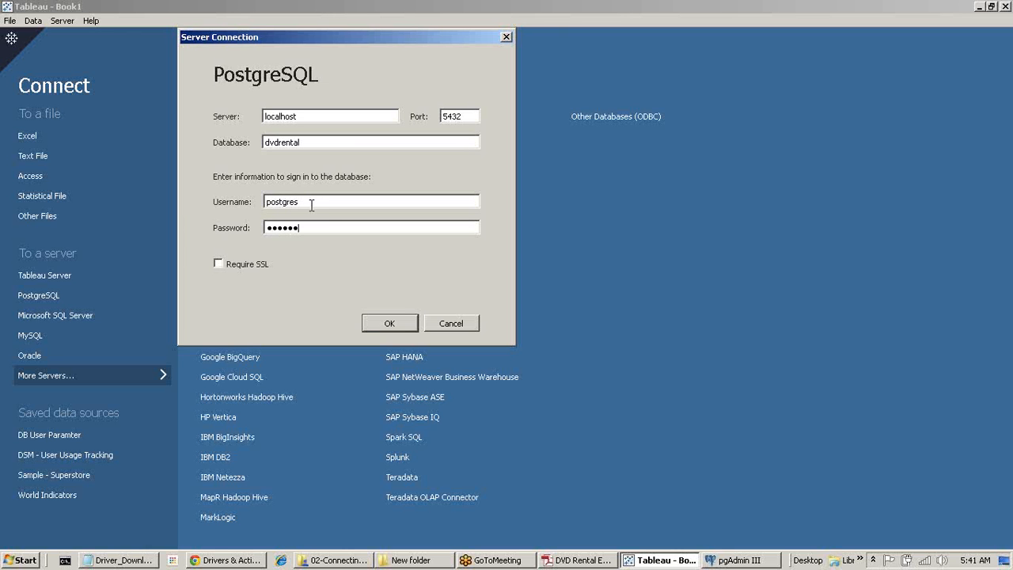
click(380, 331)
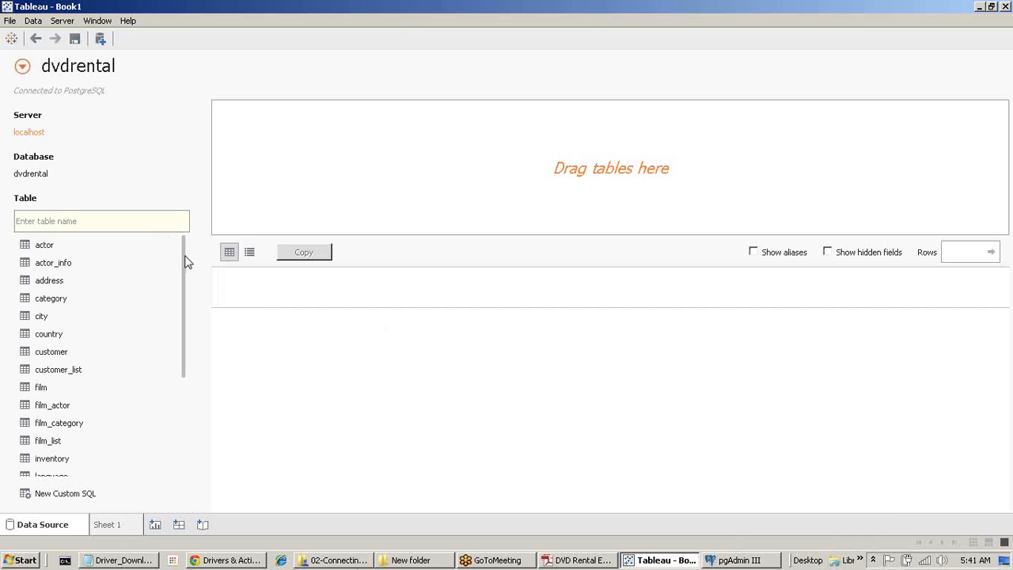
Drag the customer table onto the data source canvas, undoing and re-adding it.
mouse_move(185, 257)
mouse_down()
mouse_move(185, 464)
mouse_move(181, 249)
mouse_up()
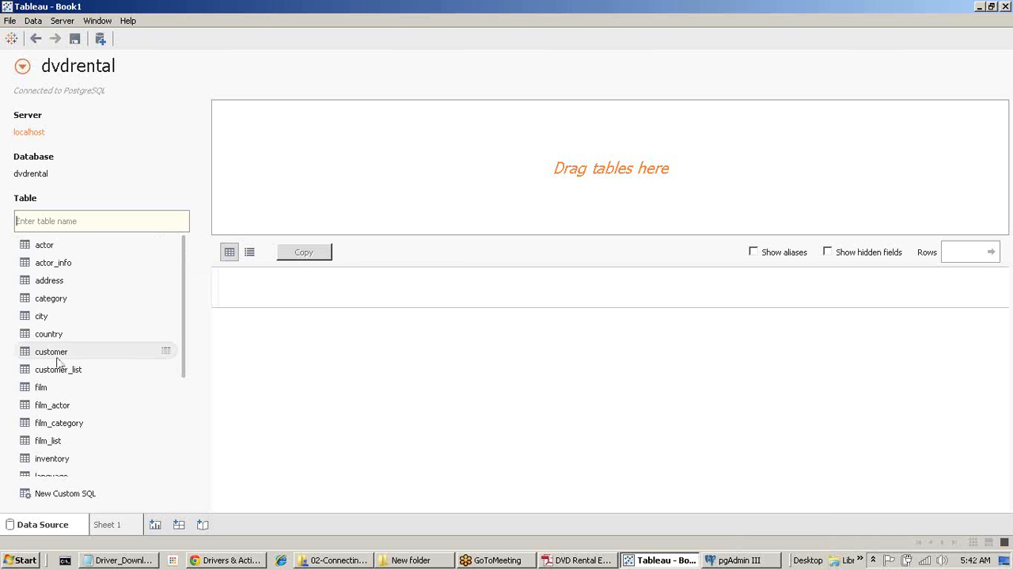
drag(78, 351, 436, 135)
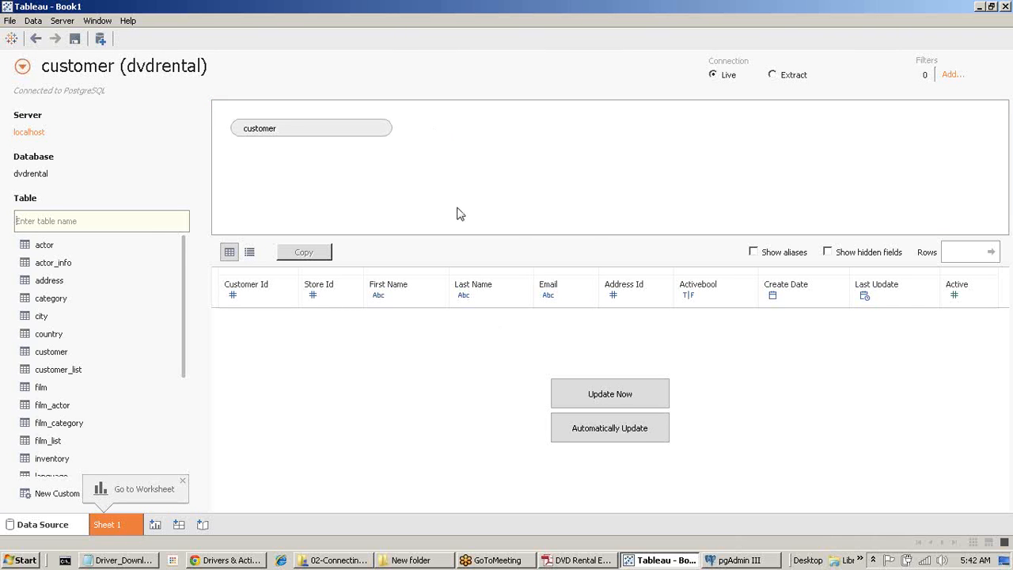
click(35, 41)
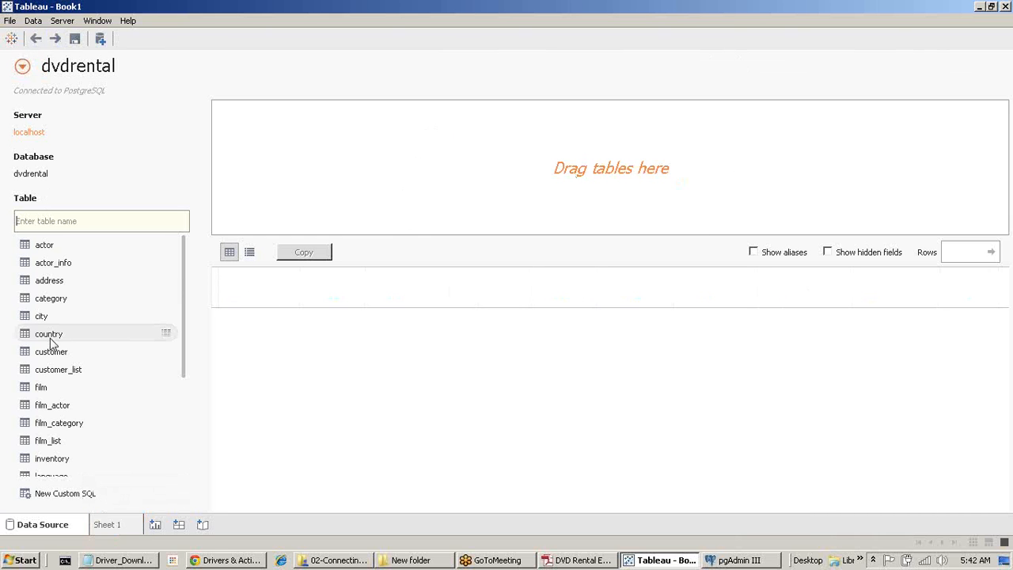
drag(52, 353, 278, 181)
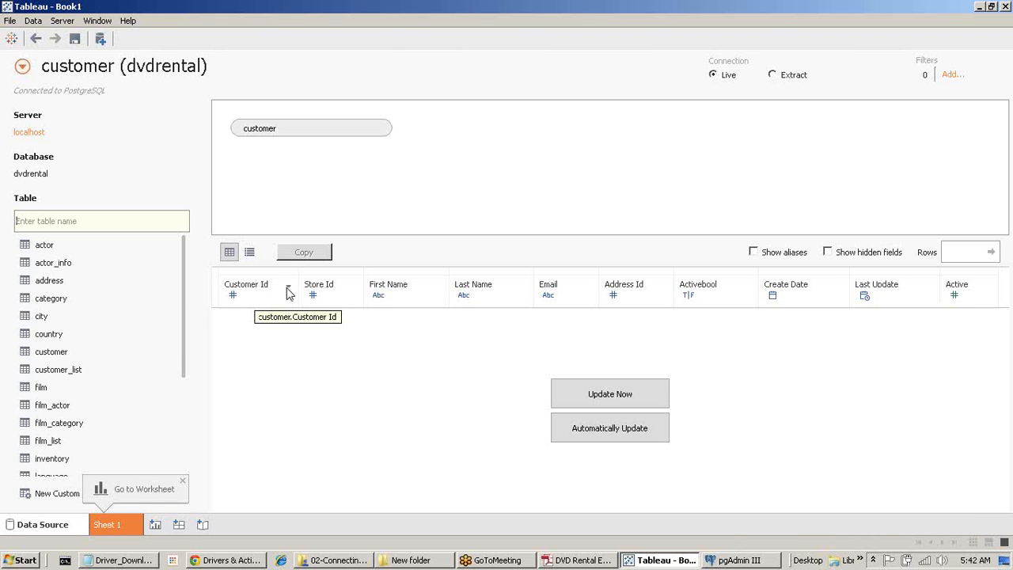
Inspect the Customer Id column's data type options, leaving it unchanged.
click(252, 288)
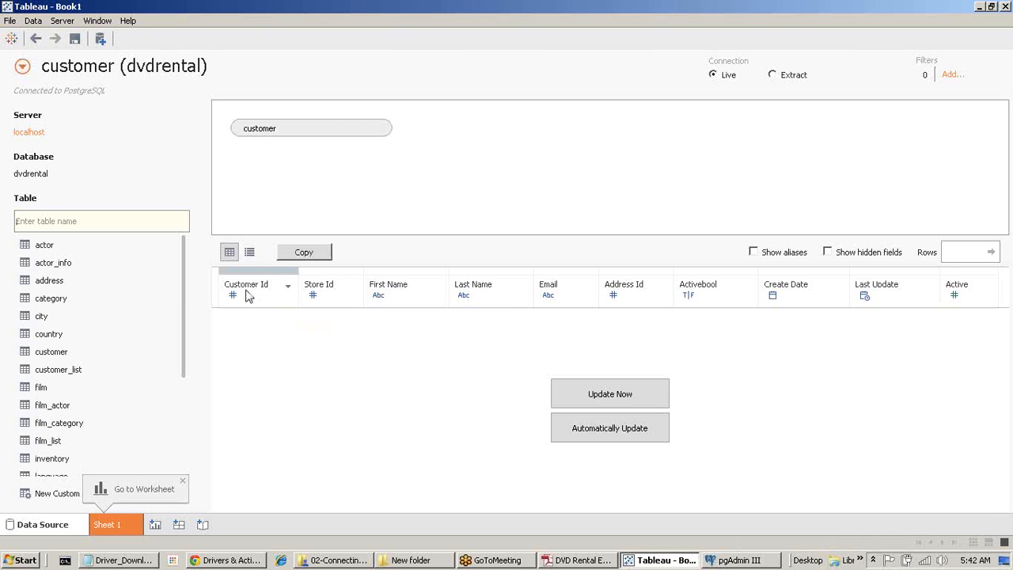
click(287, 287)
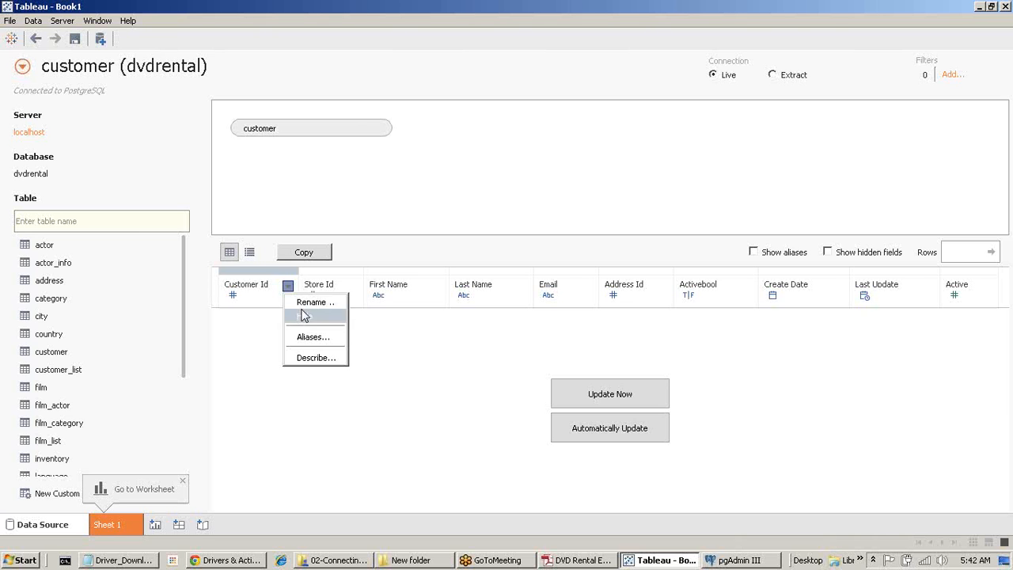
click(232, 296)
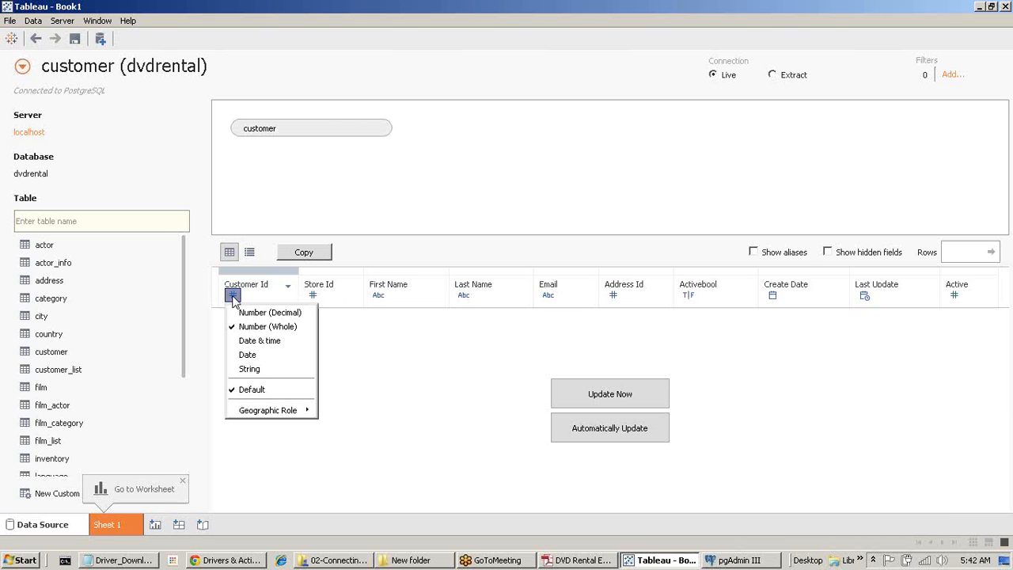
click(398, 386)
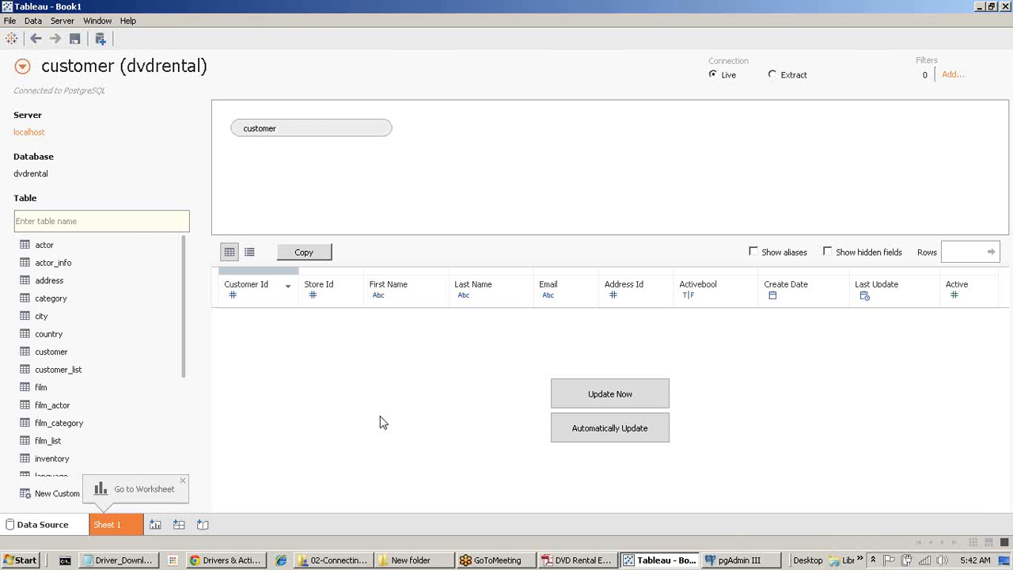
mouse_move(360, 131)
On Sheet 1, chart the sum of the Active measure as a single bar.
click(119, 526)
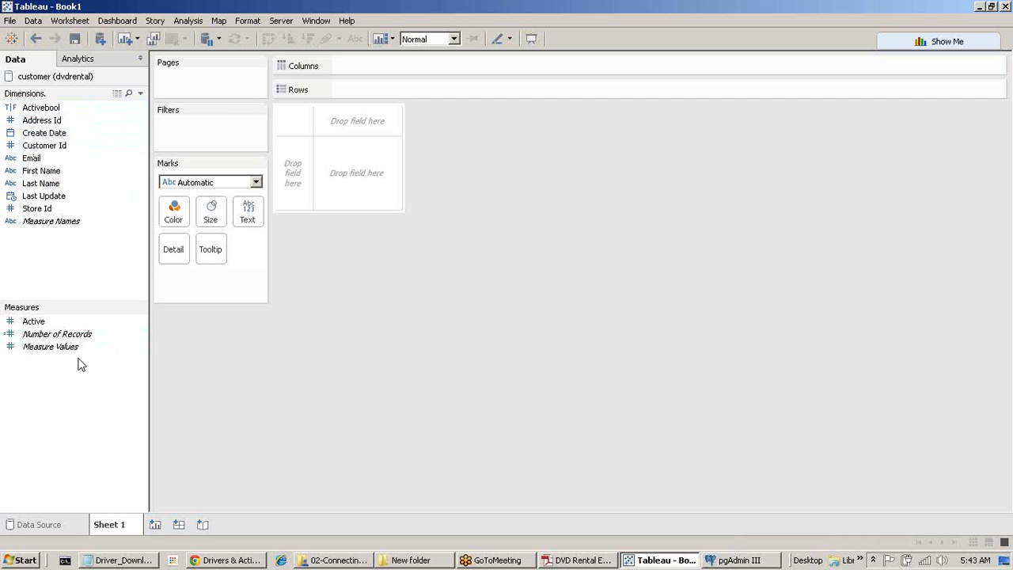
click(44, 323)
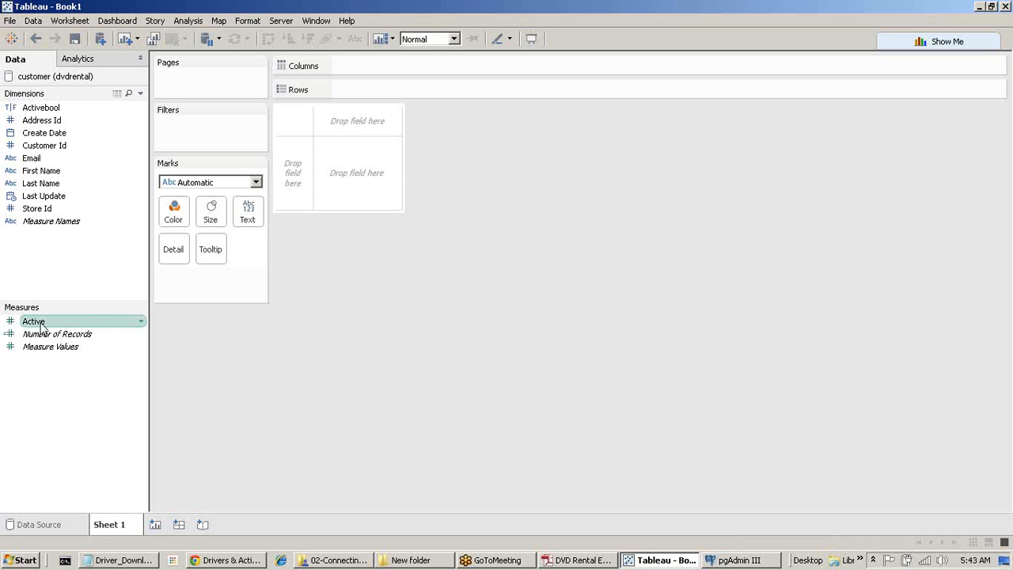
double_click(42, 324)
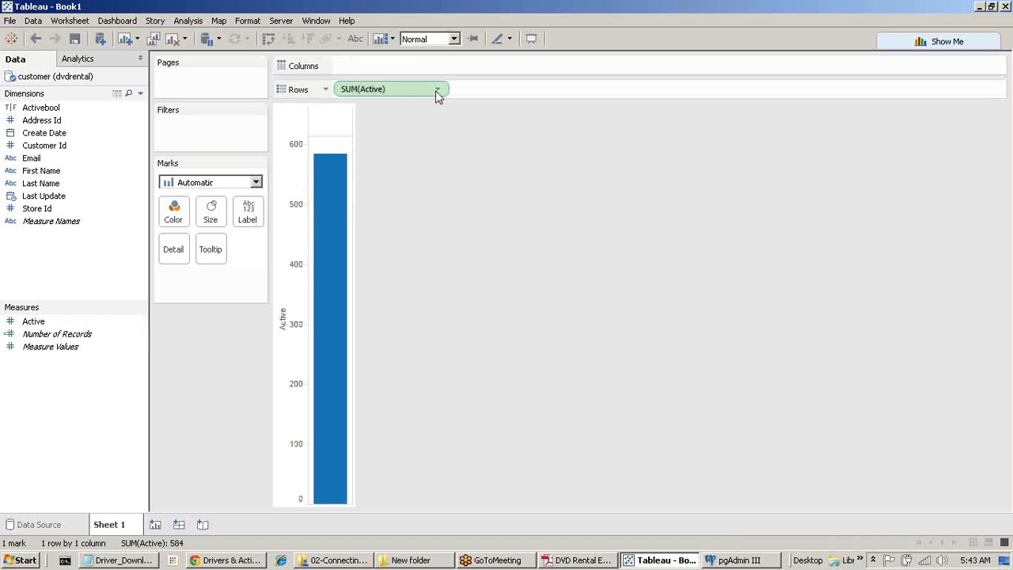
Convert the view to a text table with SUM(Active) on Text, showing 584.
click(937, 41)
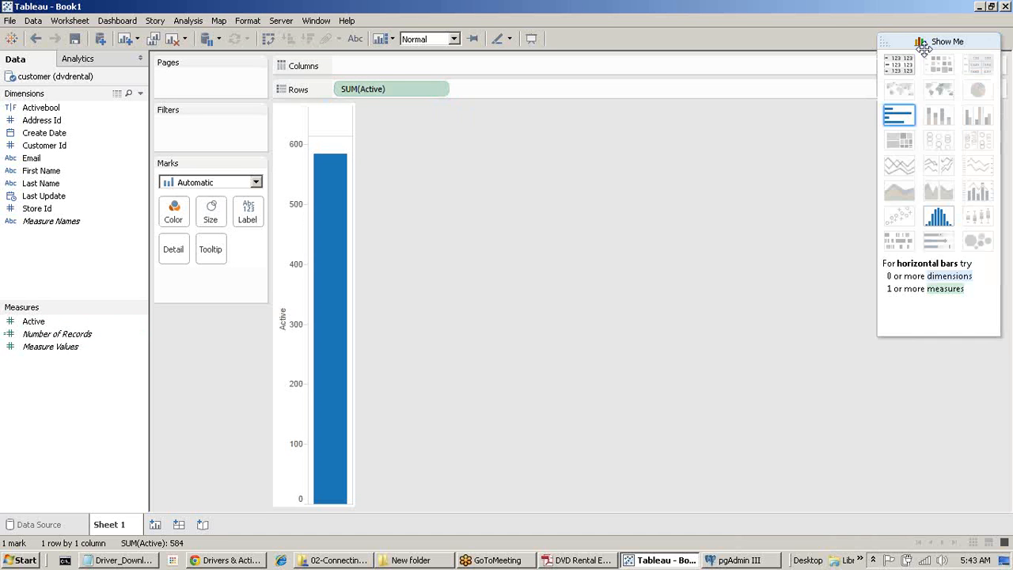
click(911, 70)
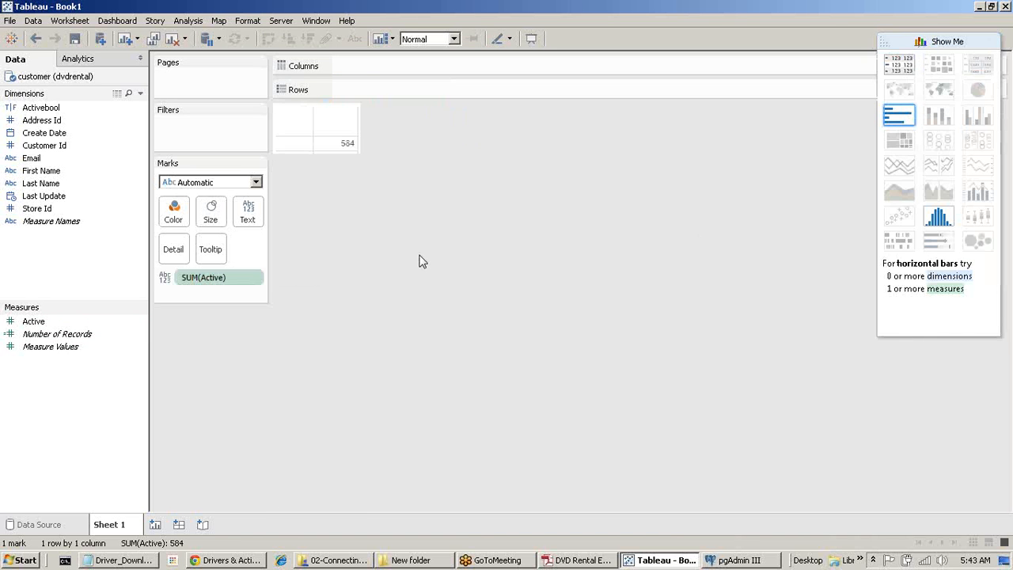
drag(215, 277, 179, 389)
drag(34, 321, 251, 220)
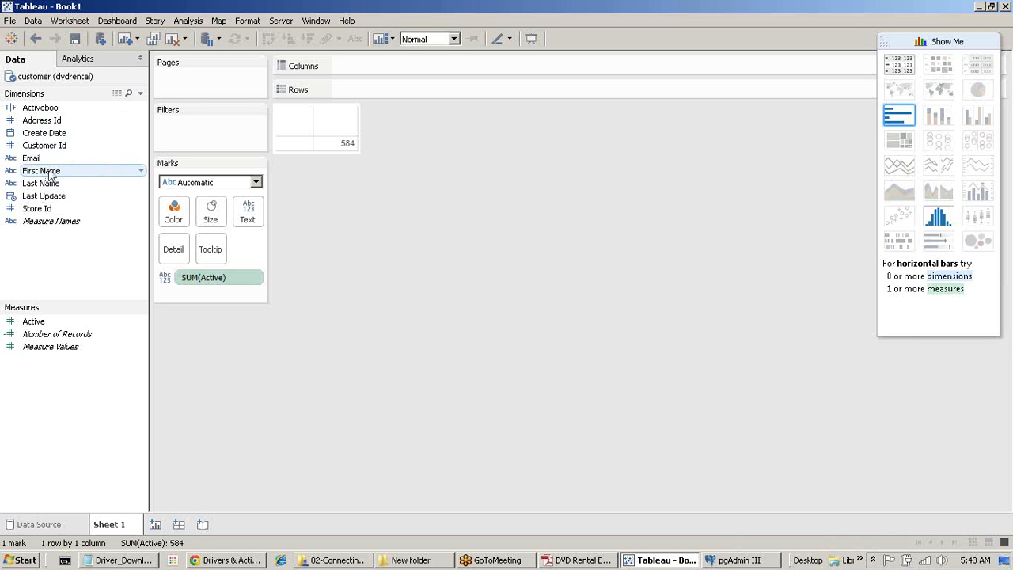
Add First Name and Last Name to Rows beside each customer's Active value, and convert Active to a dimension.
click(49, 173)
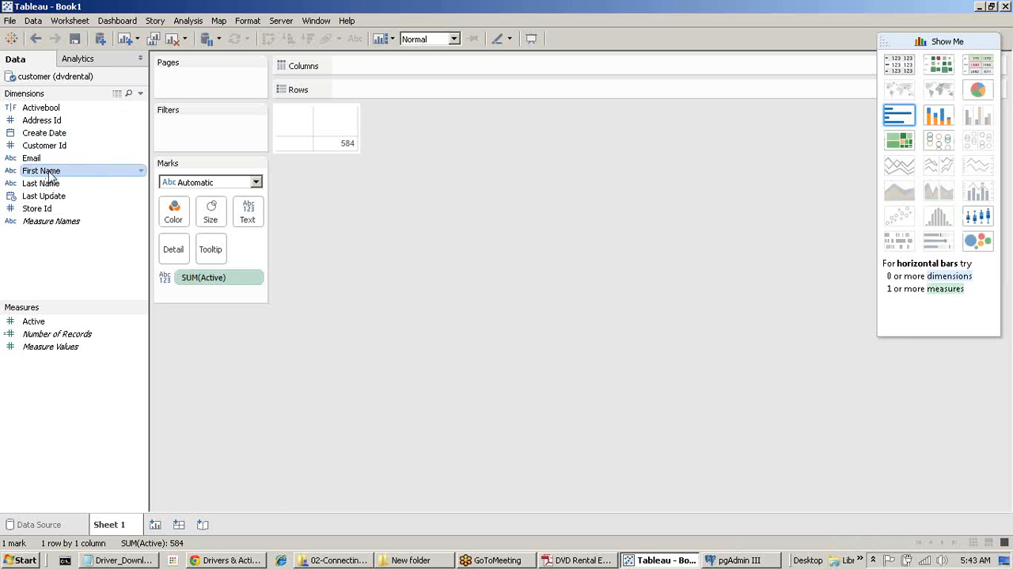
double_click(49, 172)
double_click(49, 183)
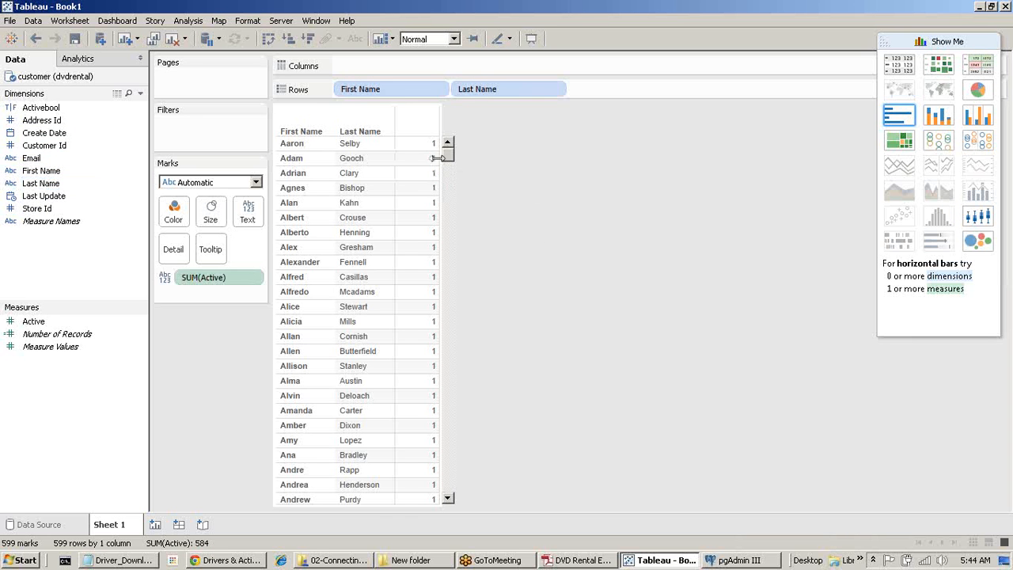
drag(448, 155, 446, 380)
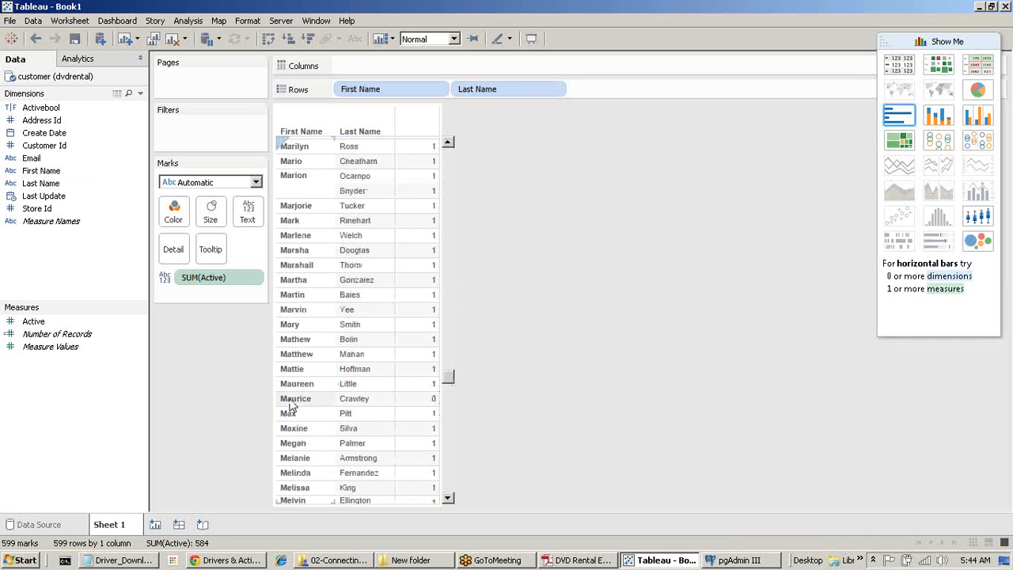
click(433, 404)
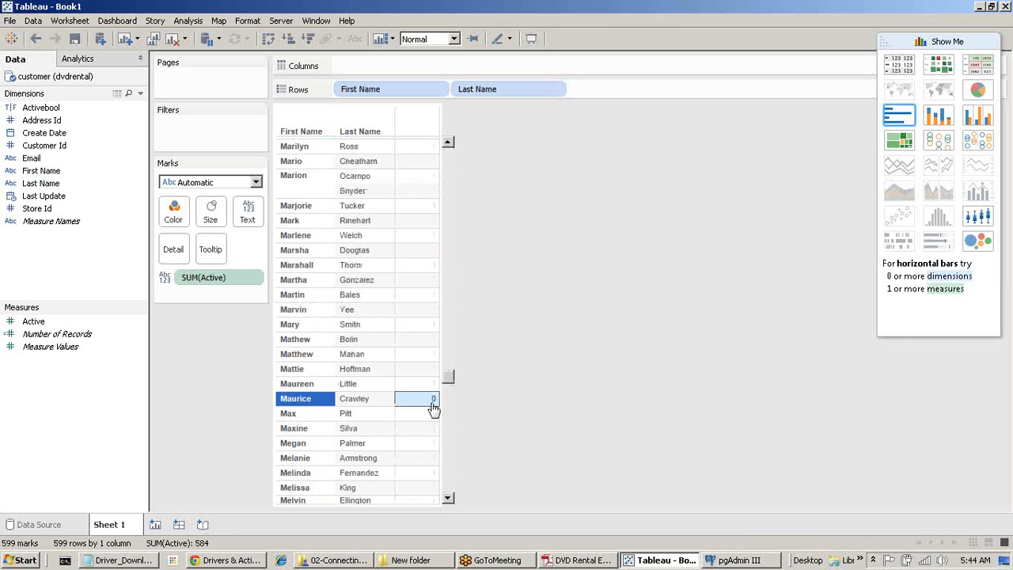
click(544, 367)
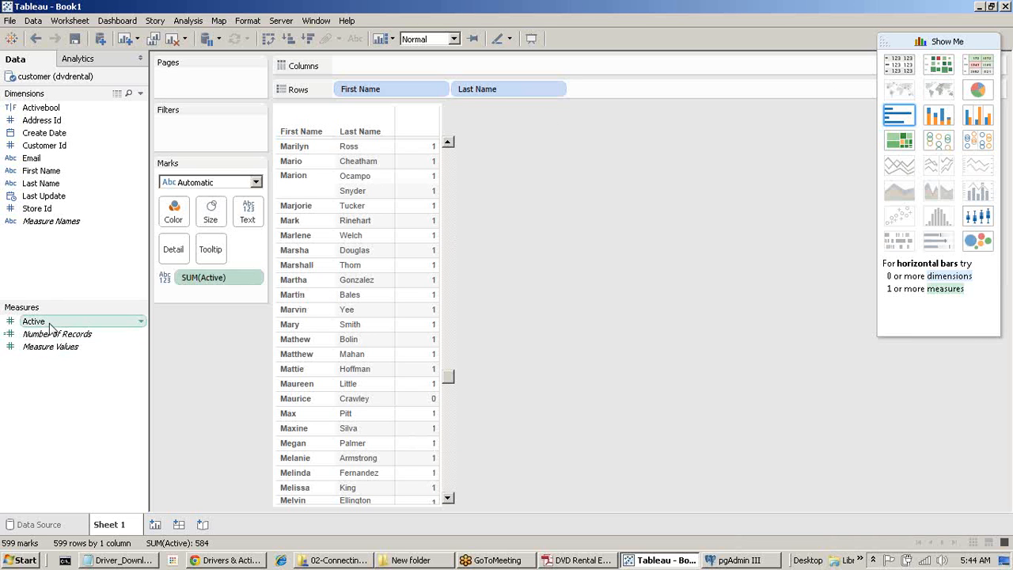
drag(49, 325, 80, 267)
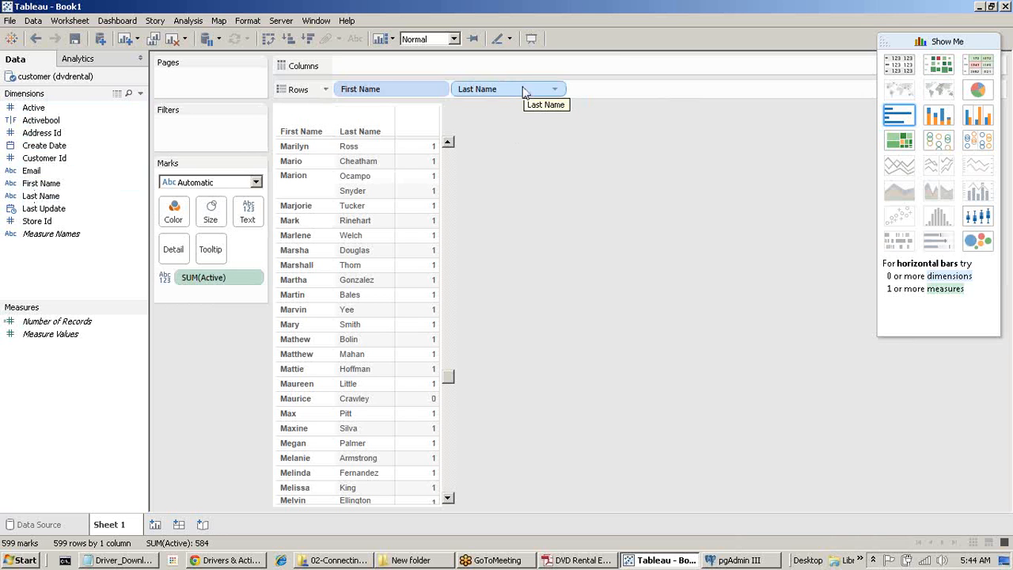
Add Customer Id, Email and Store Id to Rows and scroll through the 599-customer table.
double_click(48, 158)
double_click(32, 171)
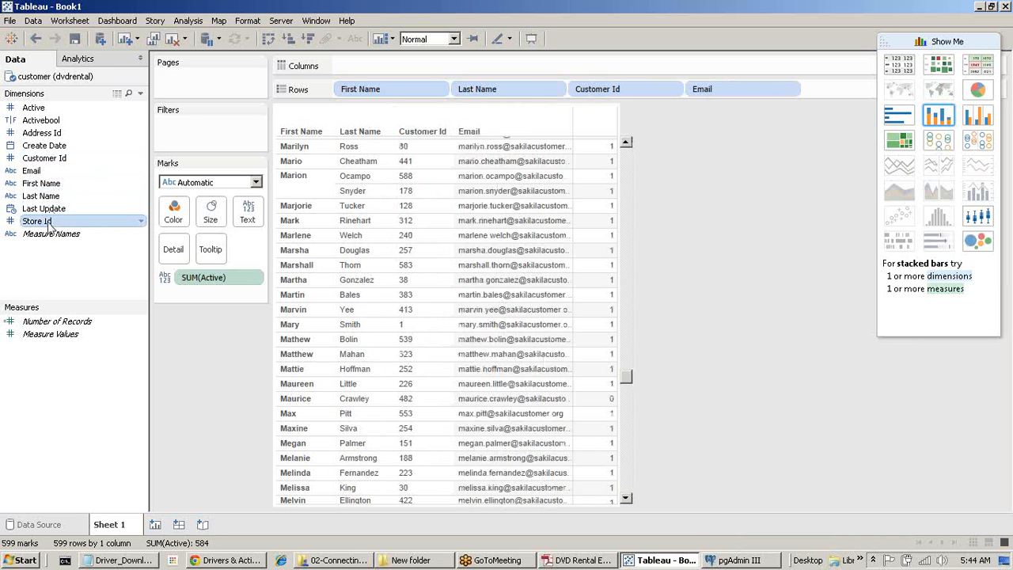
double_click(40, 221)
scroll(435, 334, down, 12)
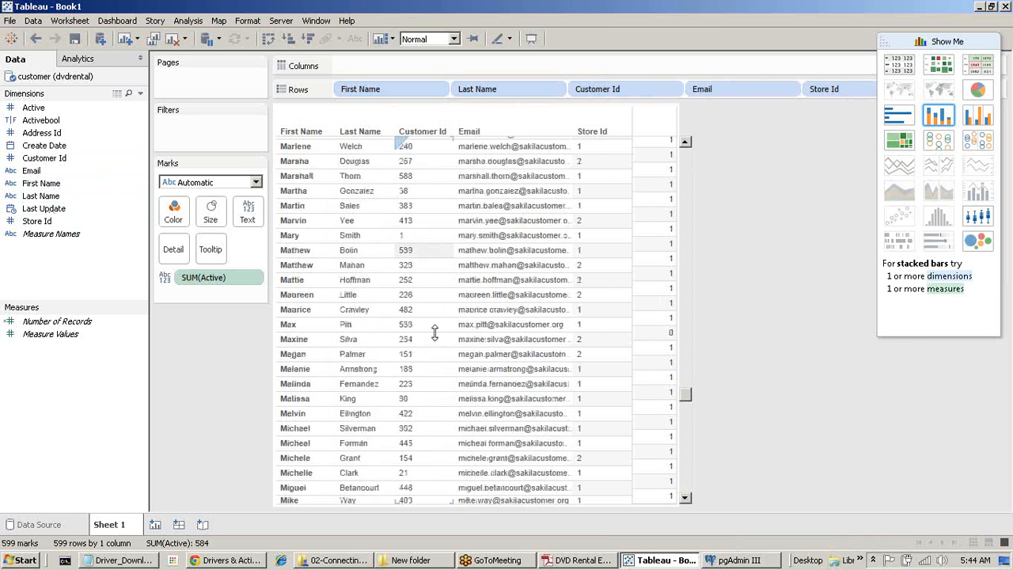
scroll(435, 333, down, 10)
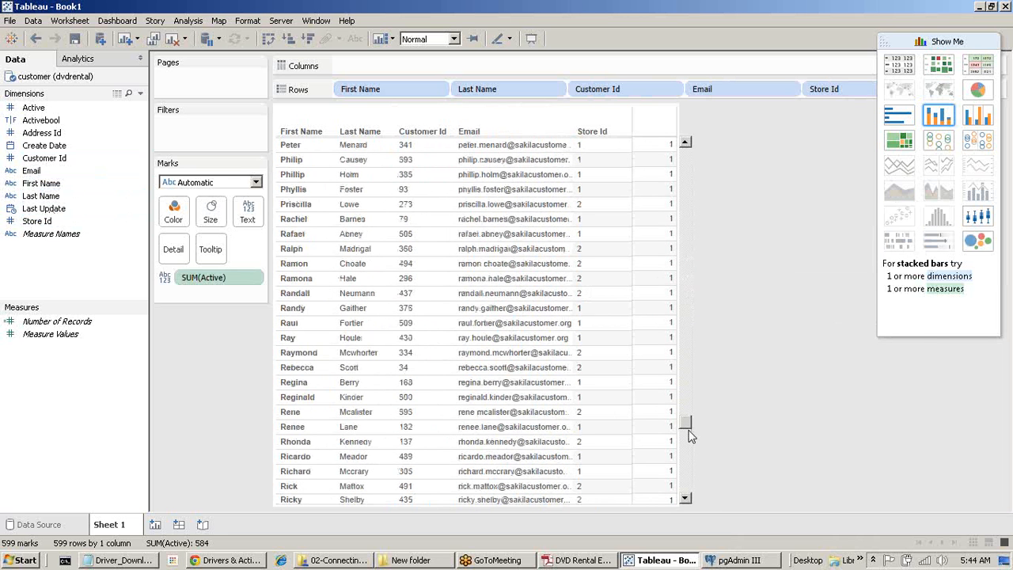
drag(690, 418, 687, 150)
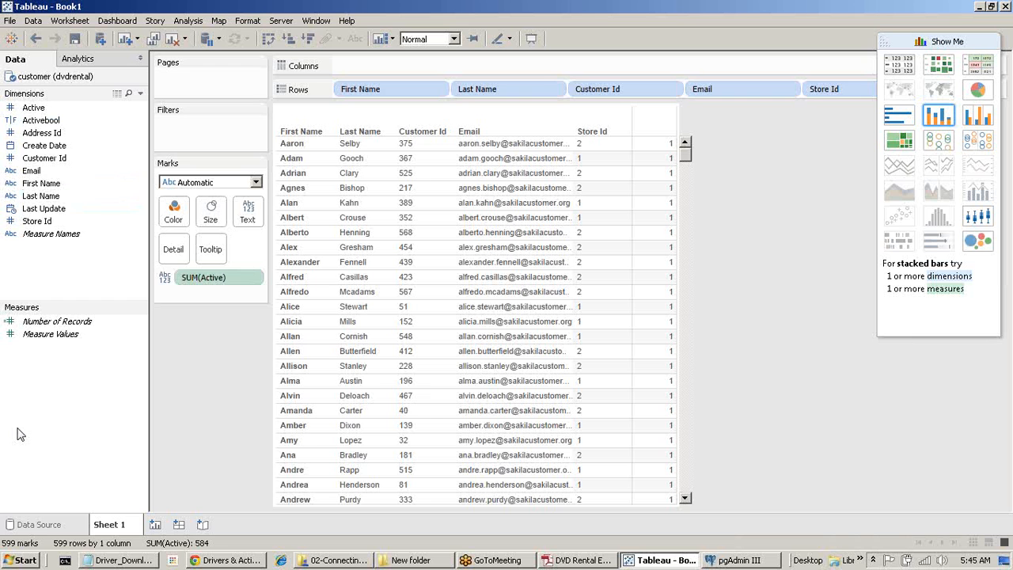
On the Data Source page, remove the customer table, consulting the DVD Rental ER diagram.
click(28, 526)
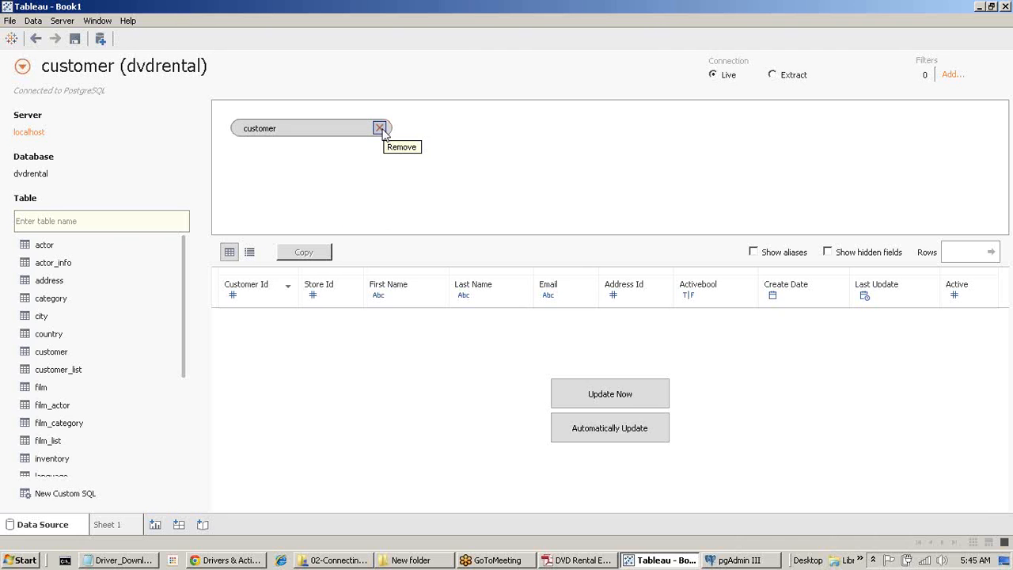
click(380, 129)
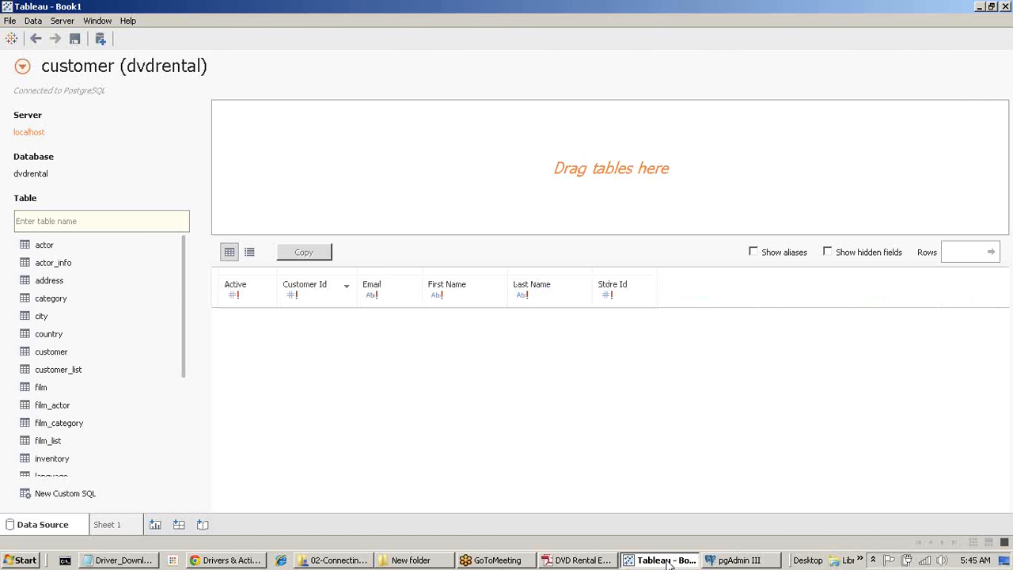
click(581, 562)
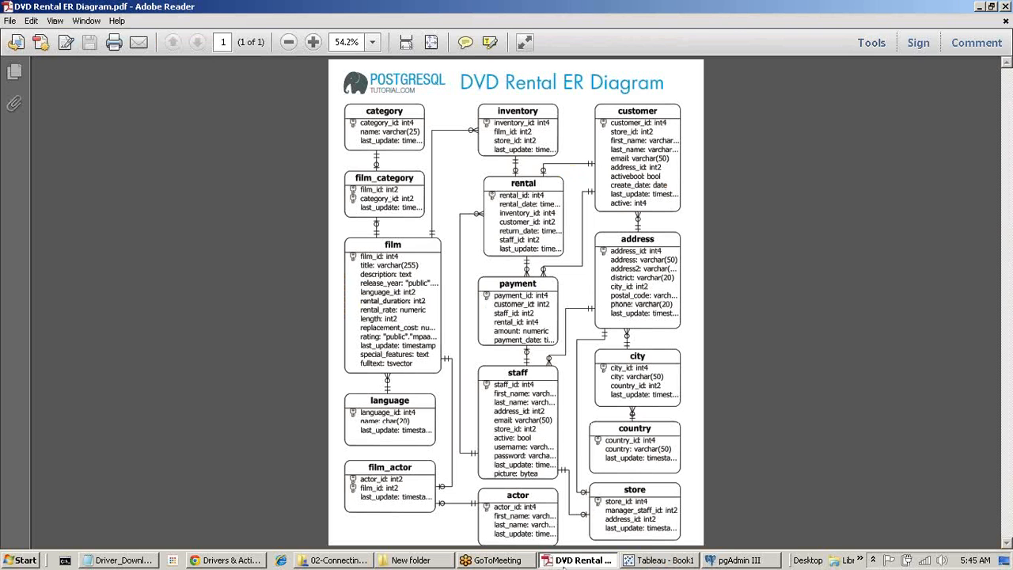
click(566, 563)
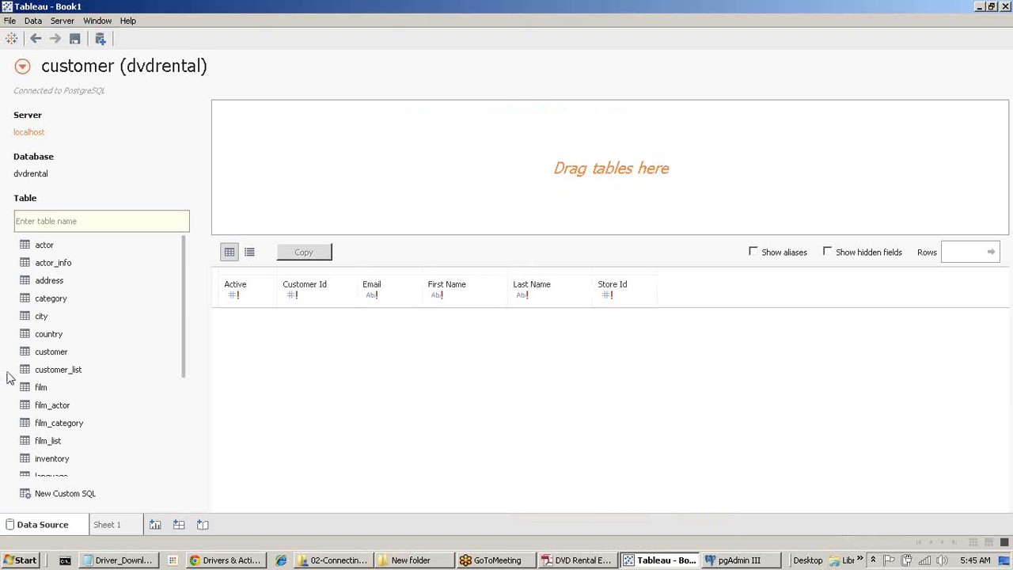
Drag the payment table onto the canvas and recheck the ER diagram.
scroll(48, 342, down, 4)
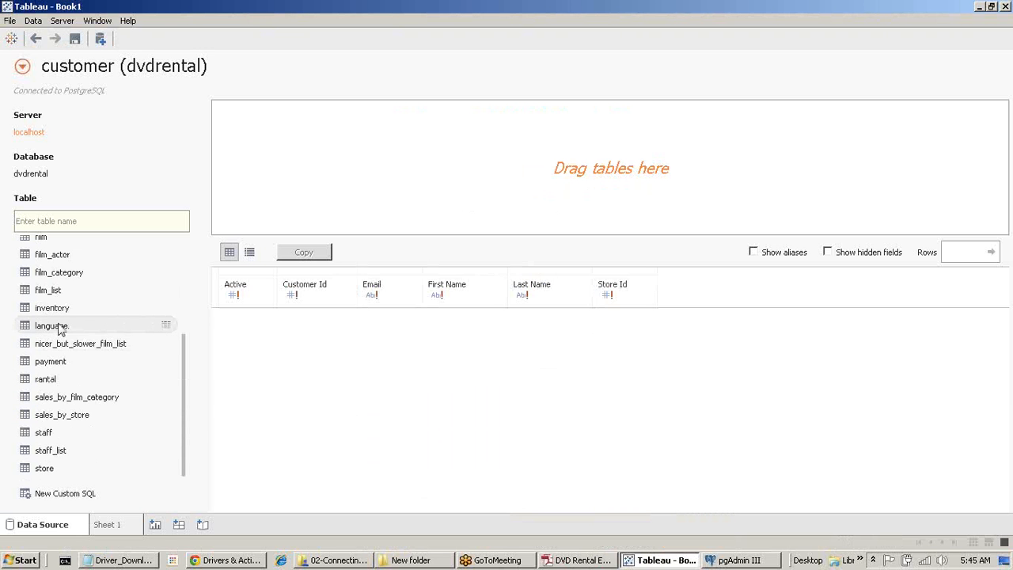
scroll(57, 336, up, 4)
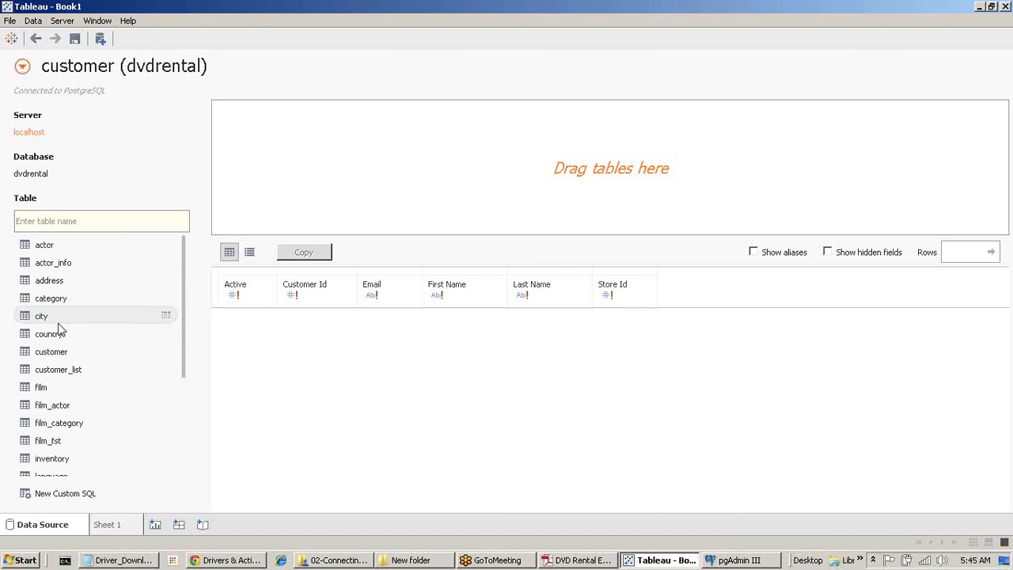
scroll(61, 329, down, 5)
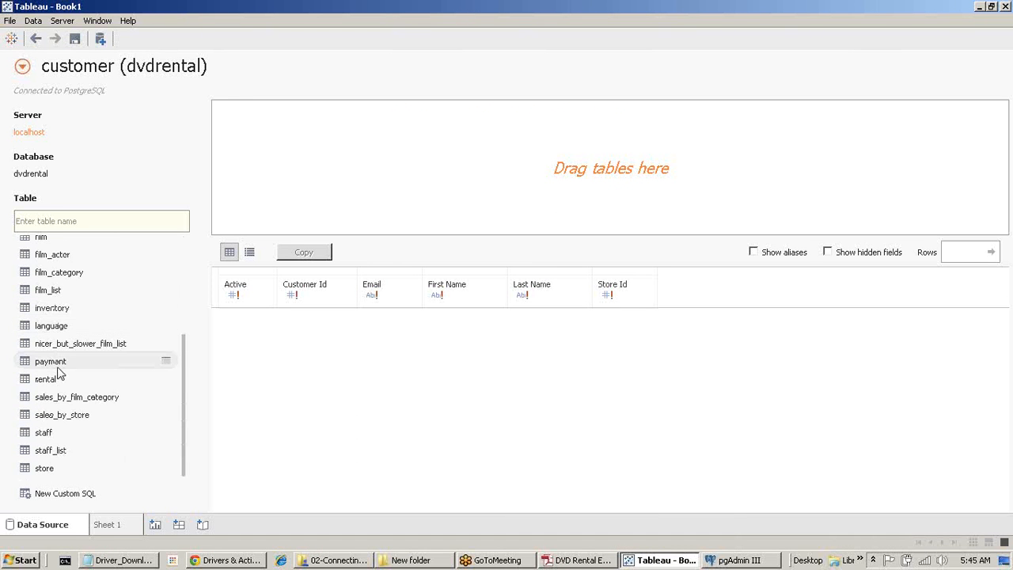
drag(60, 364, 372, 156)
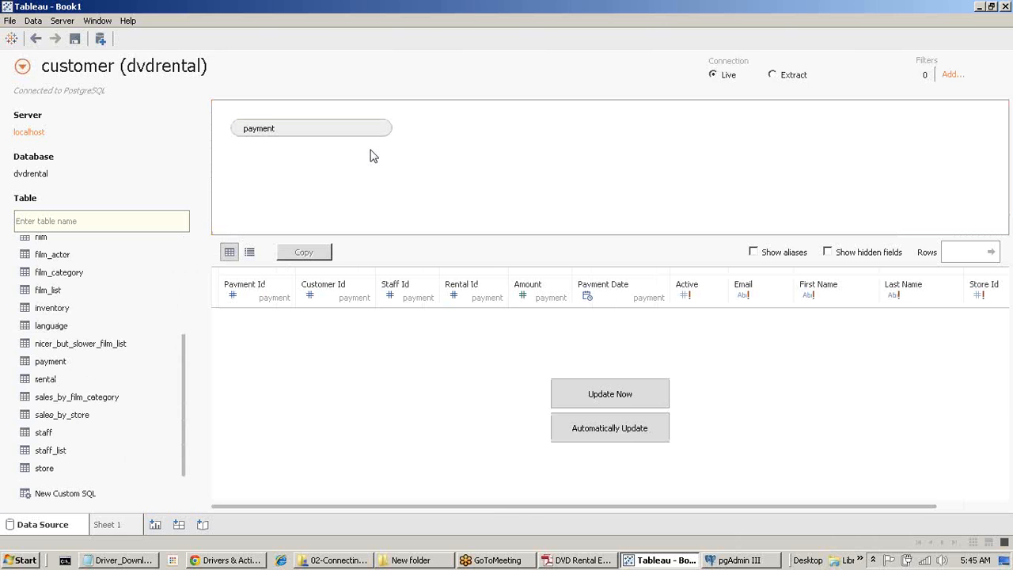
click(580, 560)
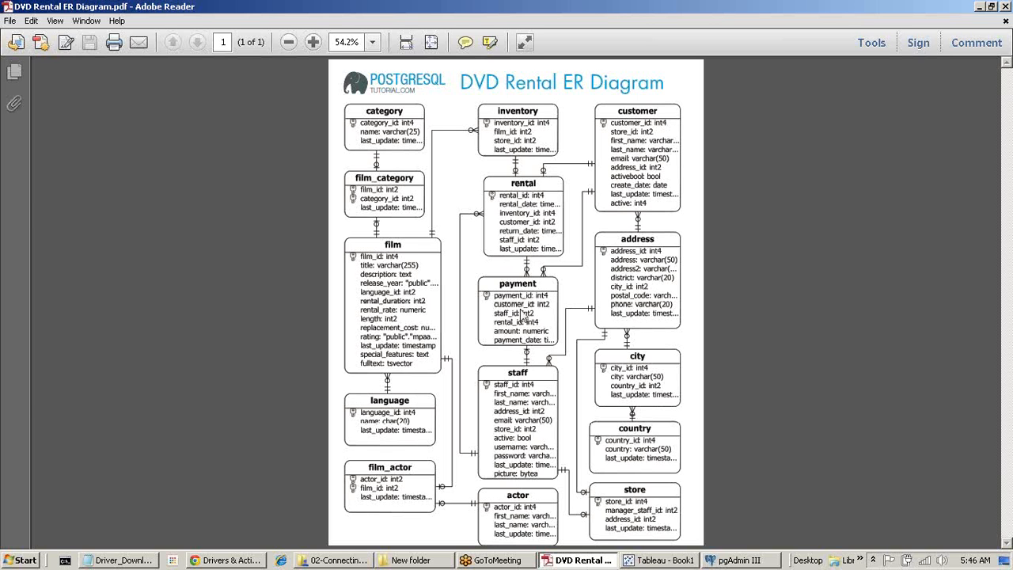
key(alt+Tab)
scroll(66, 333, up, 3)
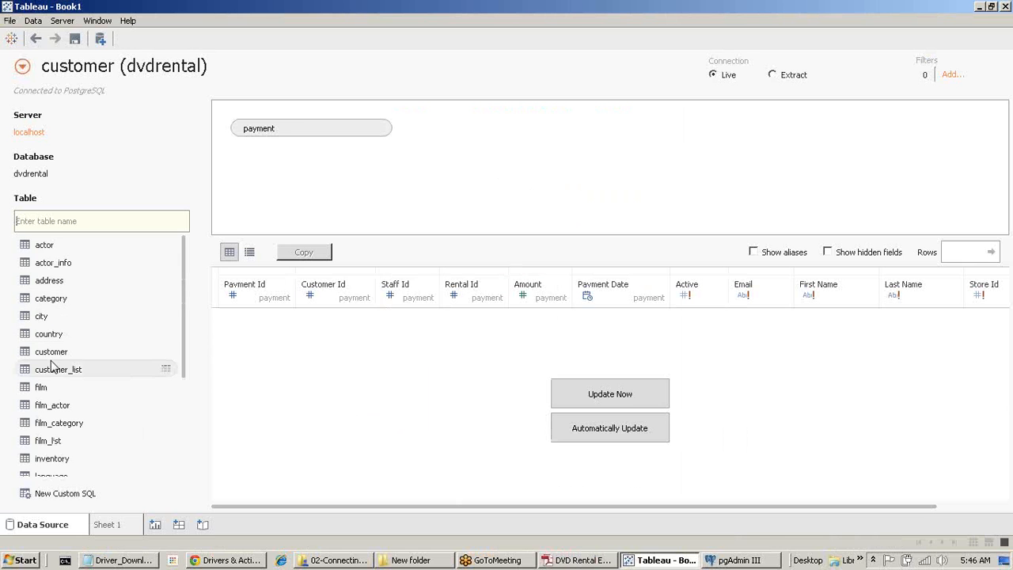
Join the customer table to payment and confirm it is an Inner join on Customer Id.
drag(63, 350, 516, 149)
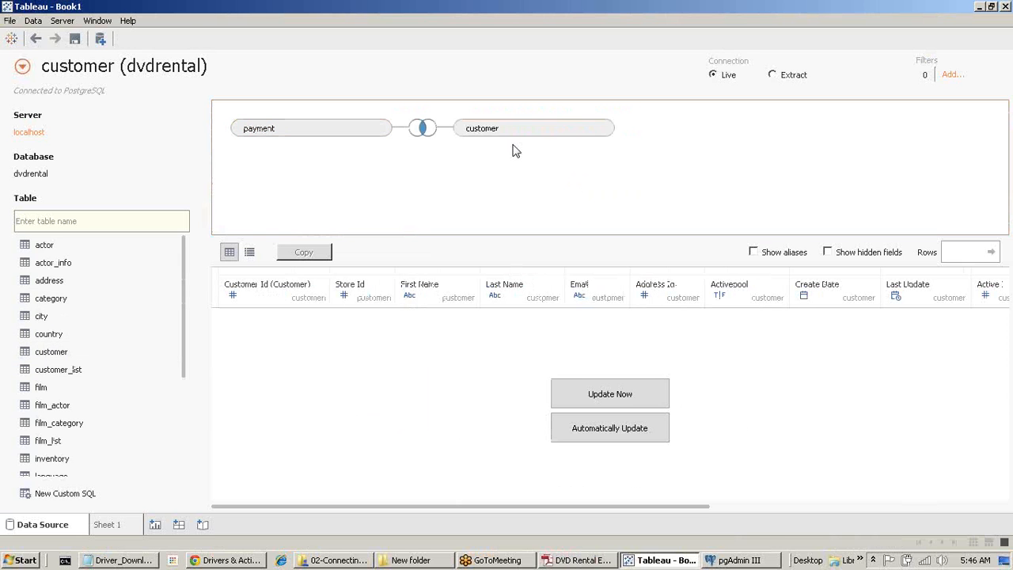
click(424, 130)
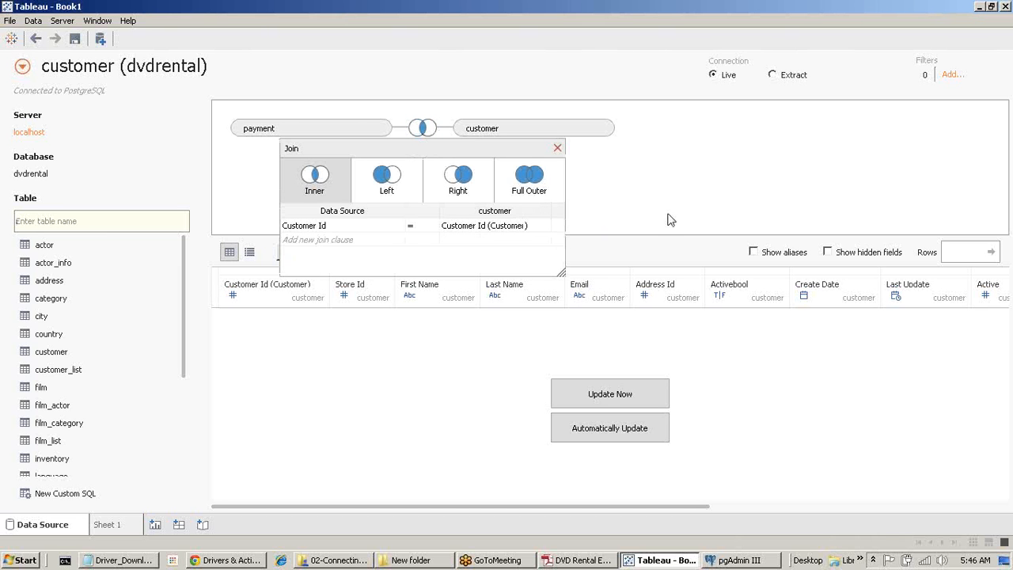
click(557, 148)
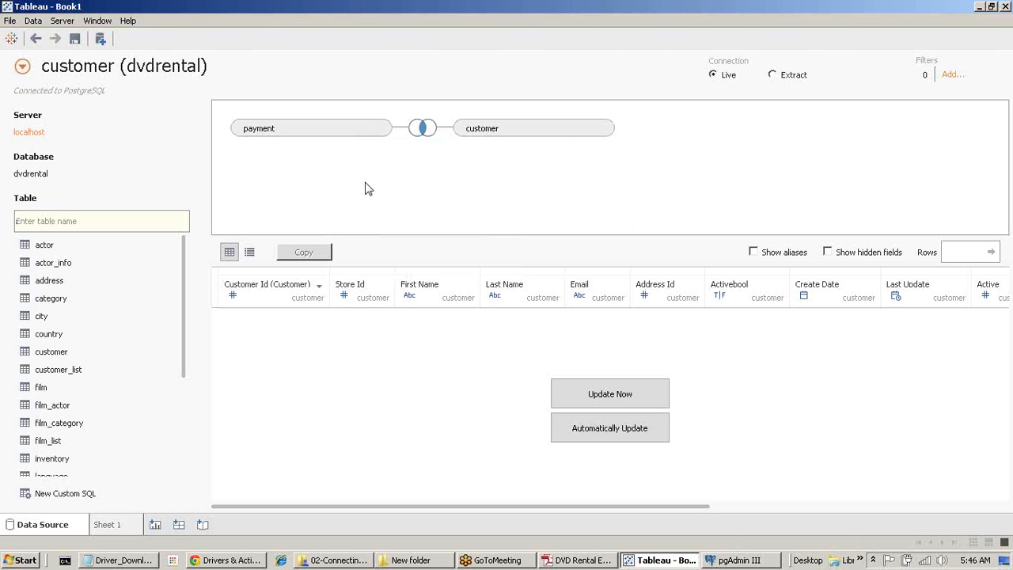
click(424, 130)
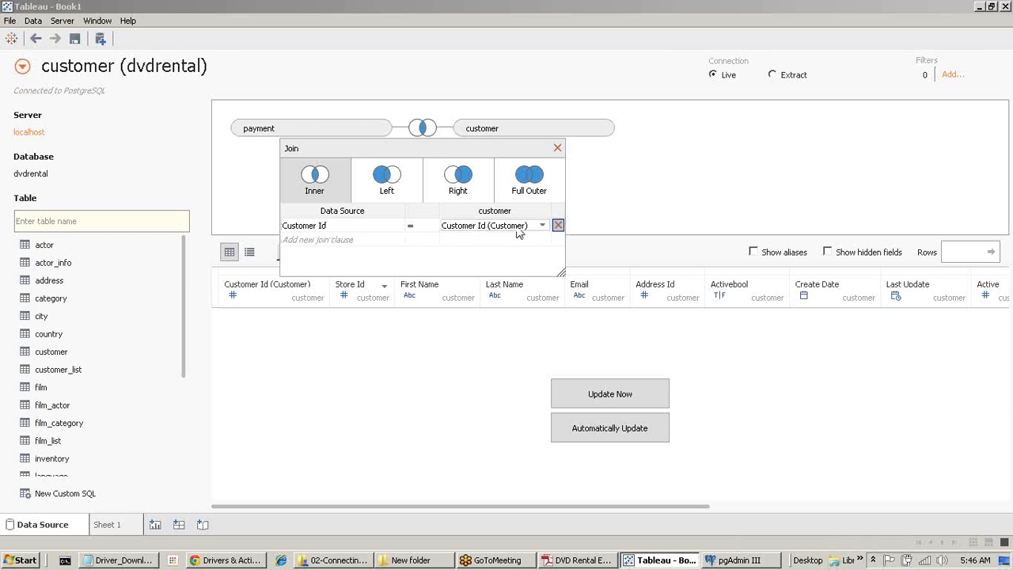
click(557, 148)
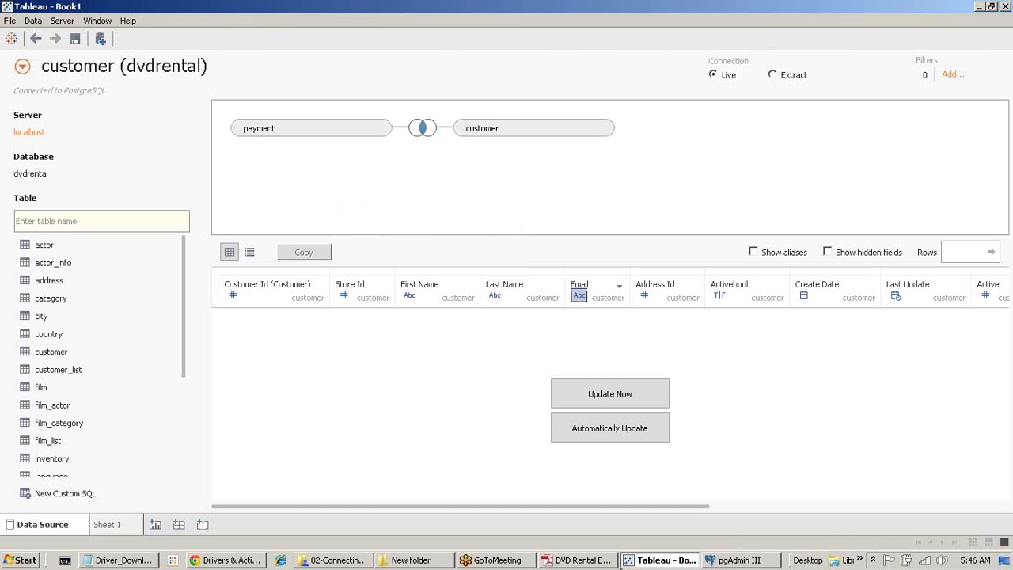
mouse_move(594, 564)
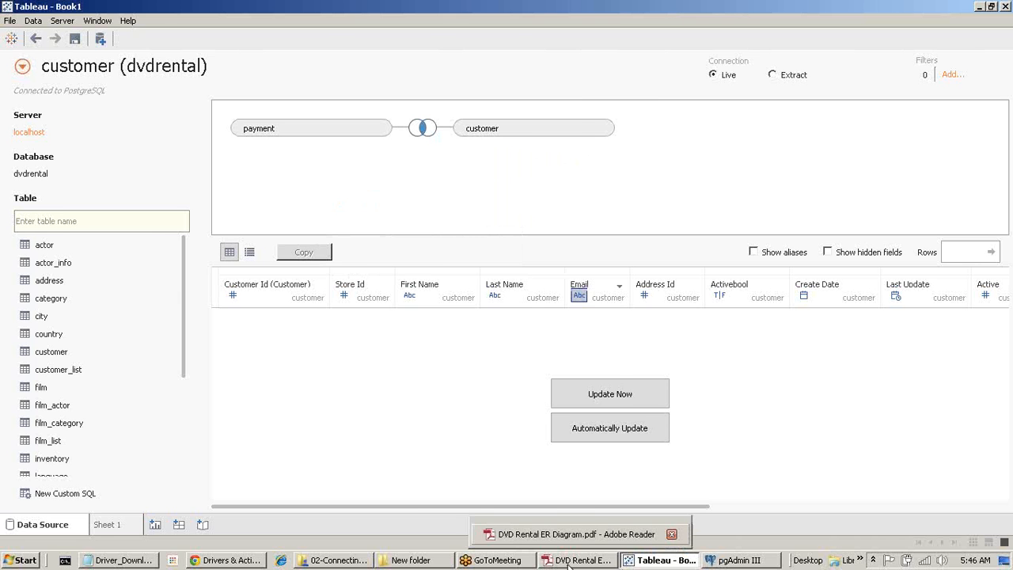
click(568, 561)
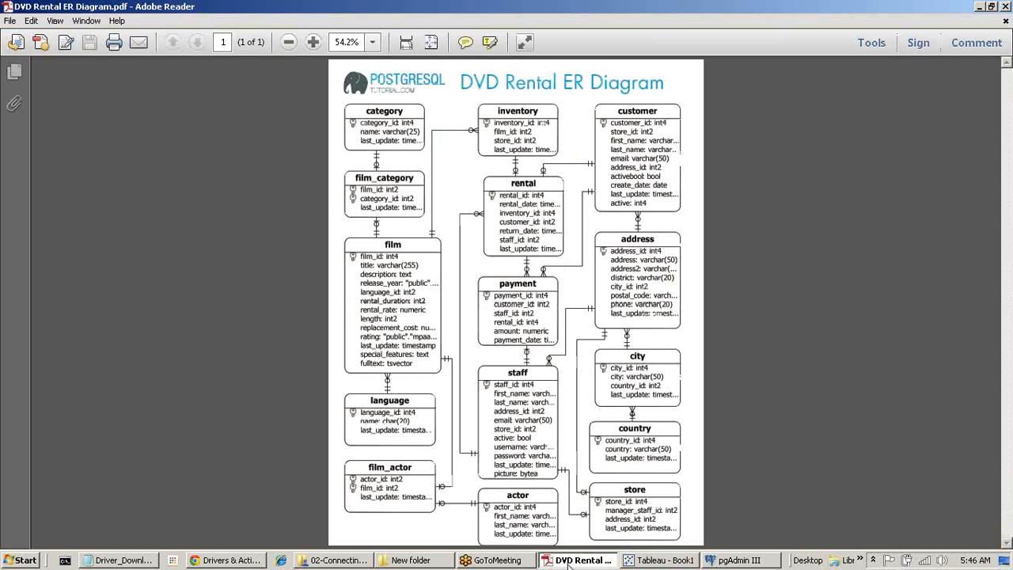
click(569, 562)
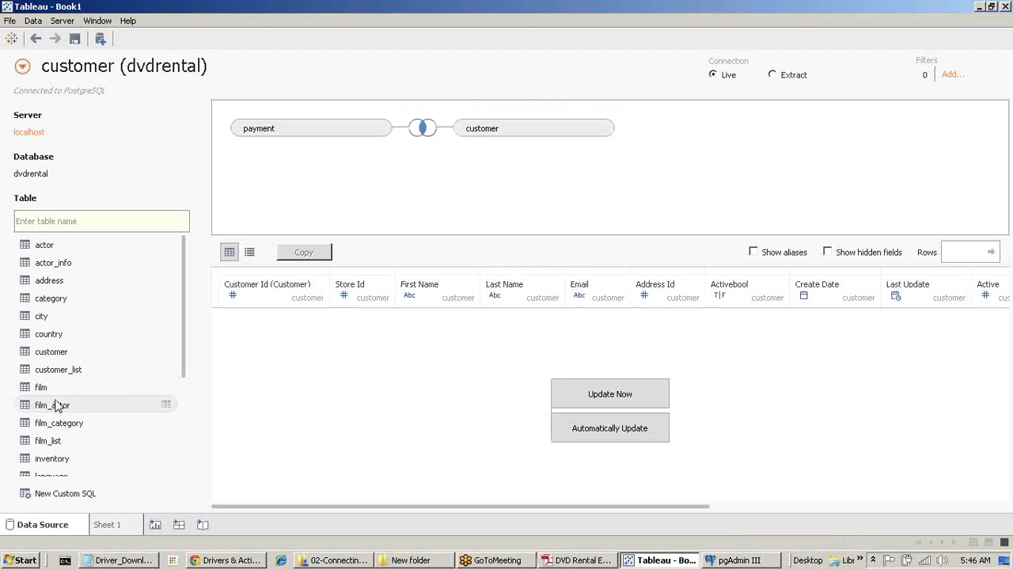
scroll(55, 405, down, 3)
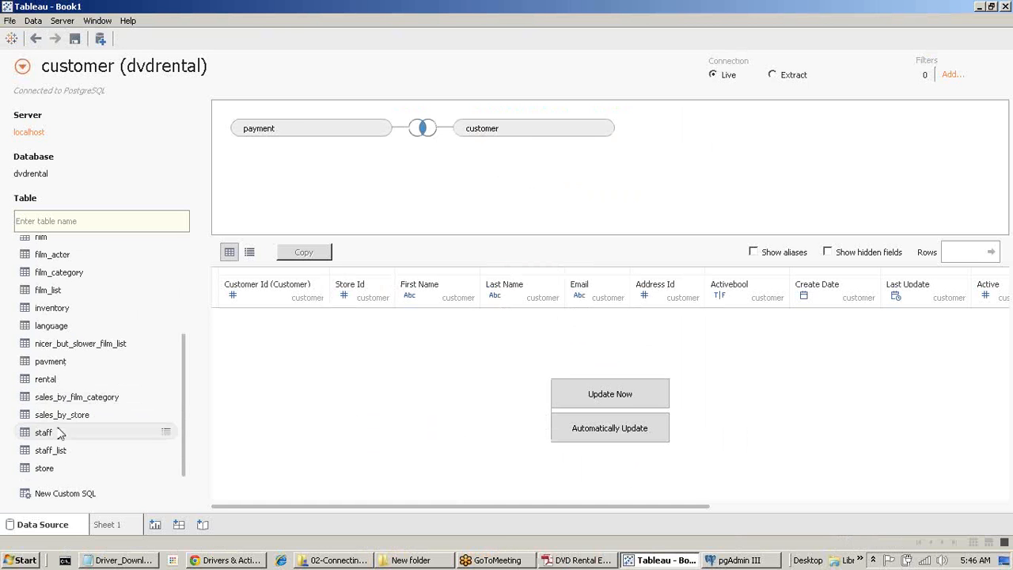
drag(61, 432, 412, 212)
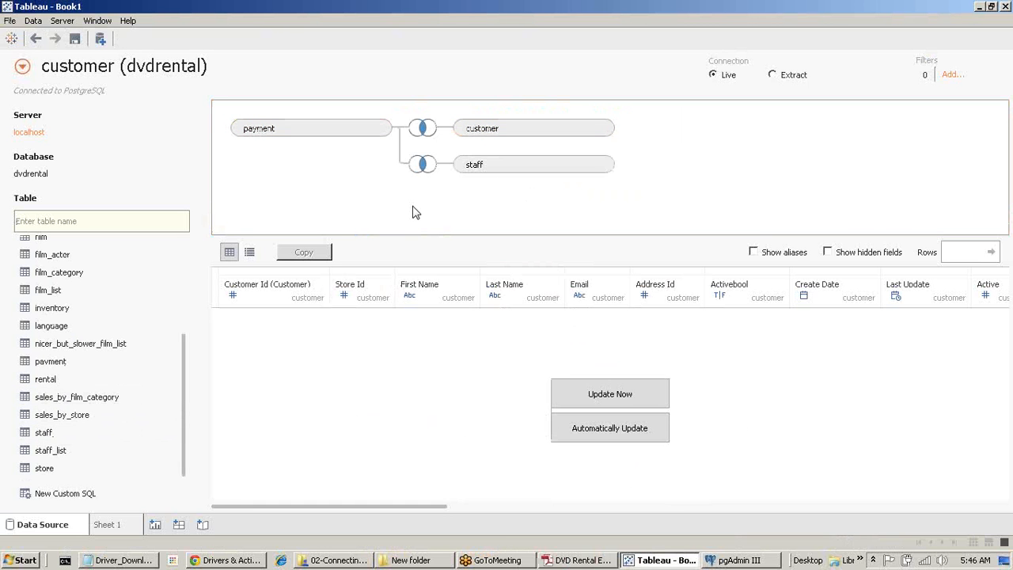
click(422, 166)
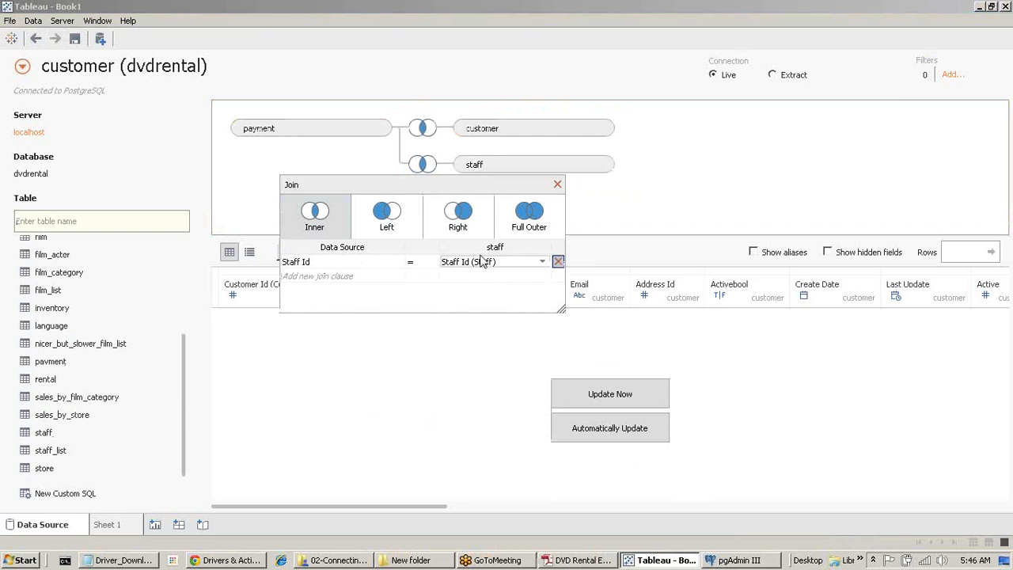
click(543, 262)
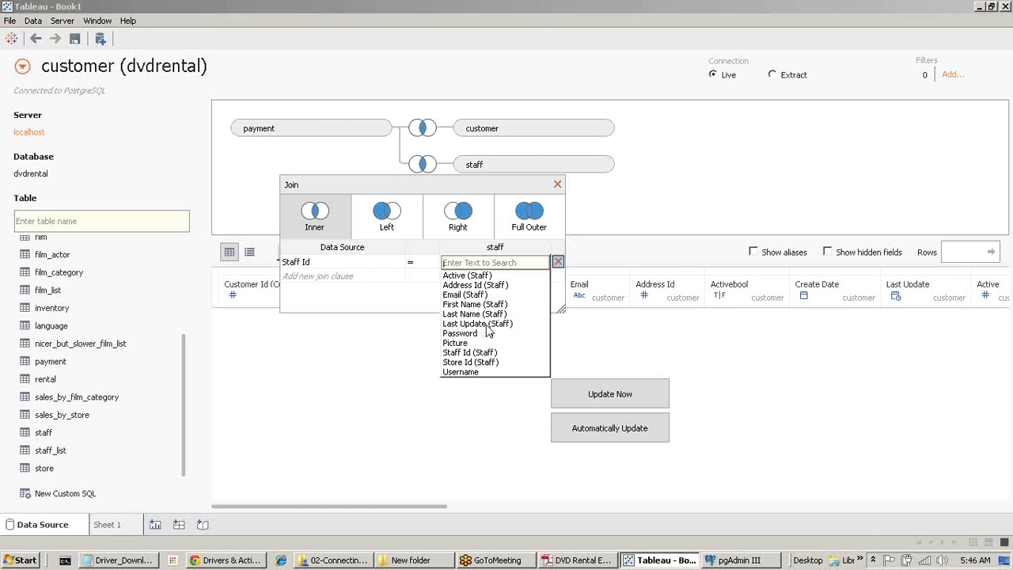
click(487, 353)
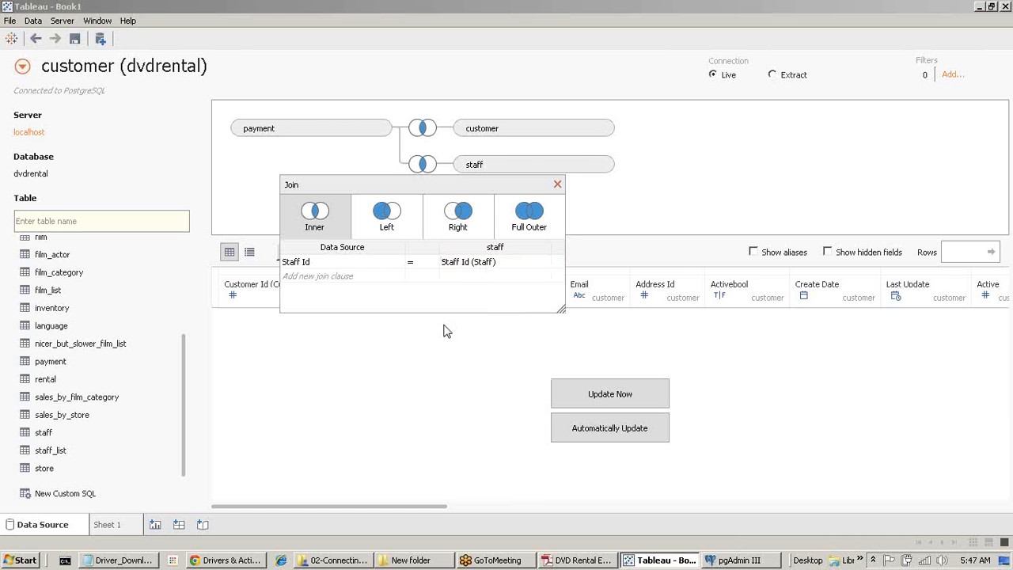
click(558, 184)
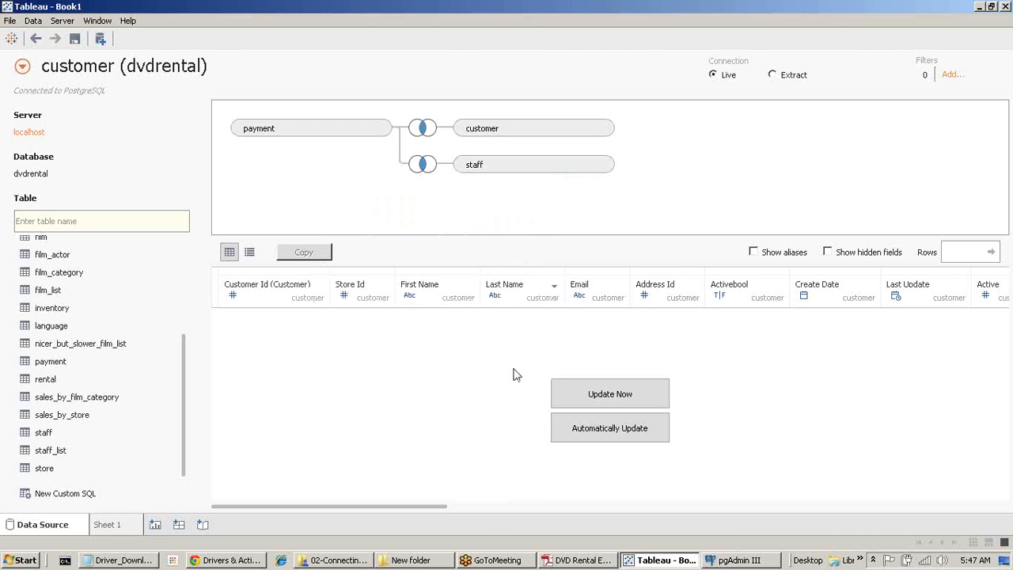
click(543, 561)
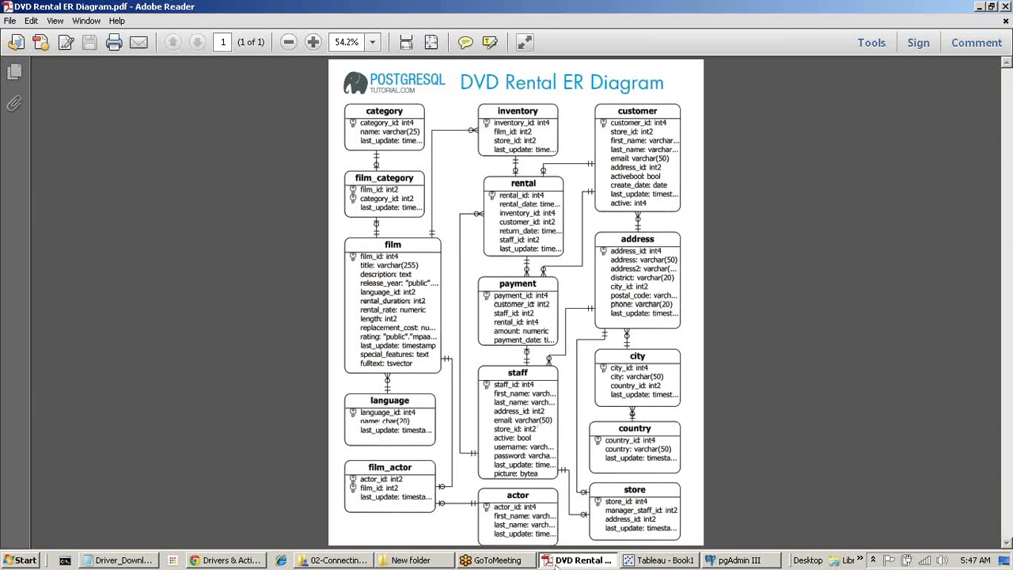
mouse_move(568, 564)
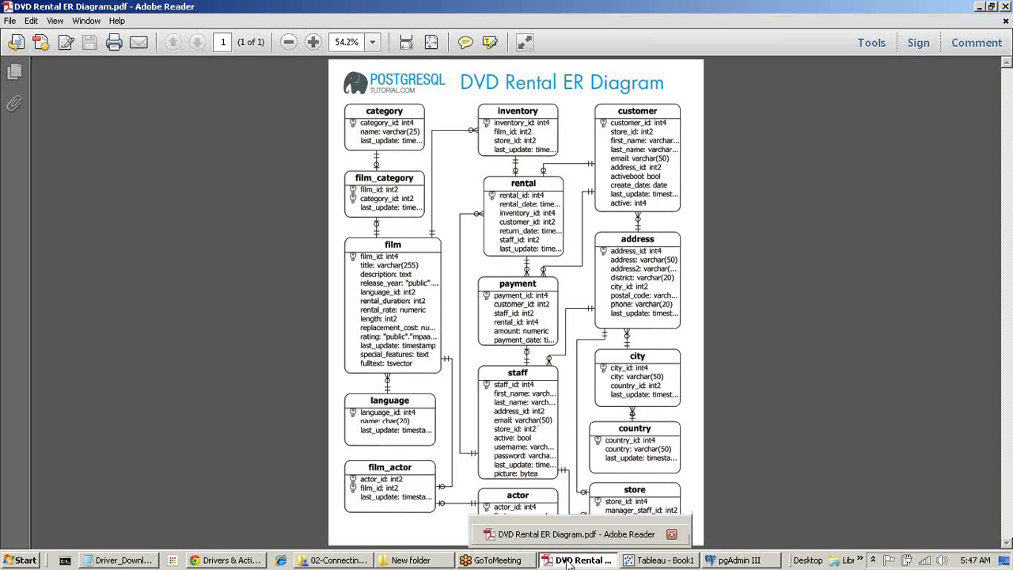
click(569, 562)
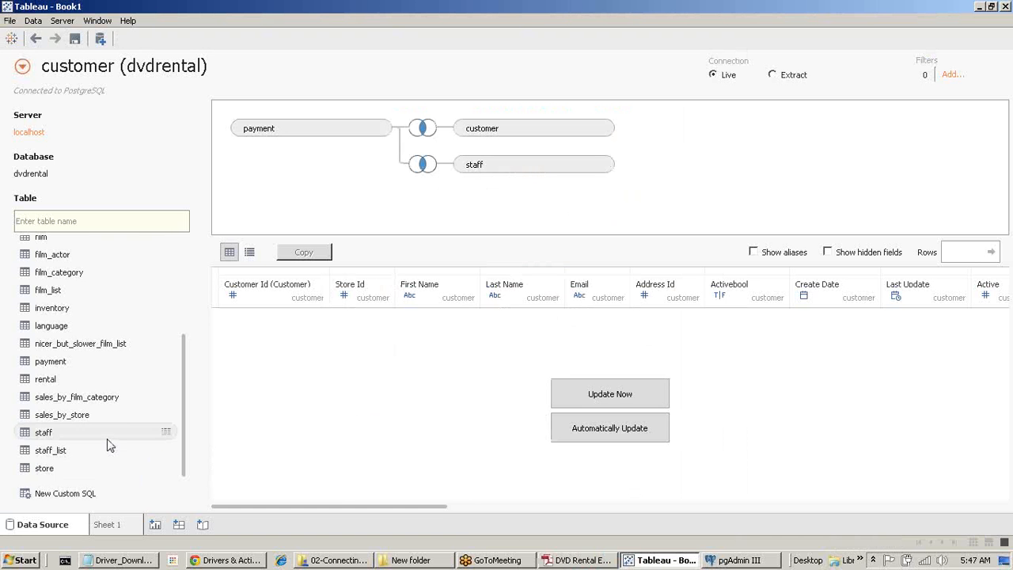
scroll(107, 444, up, 3)
scroll(107, 335, down, 3)
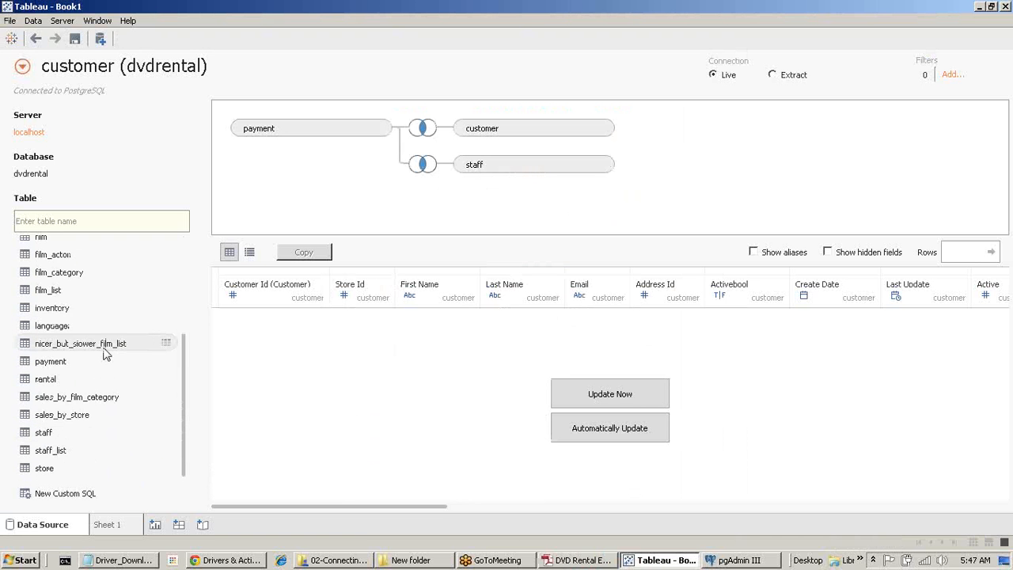
Add the rental table to the canvas beside payment, checking the ER diagram for its link.
drag(87, 383, 443, 219)
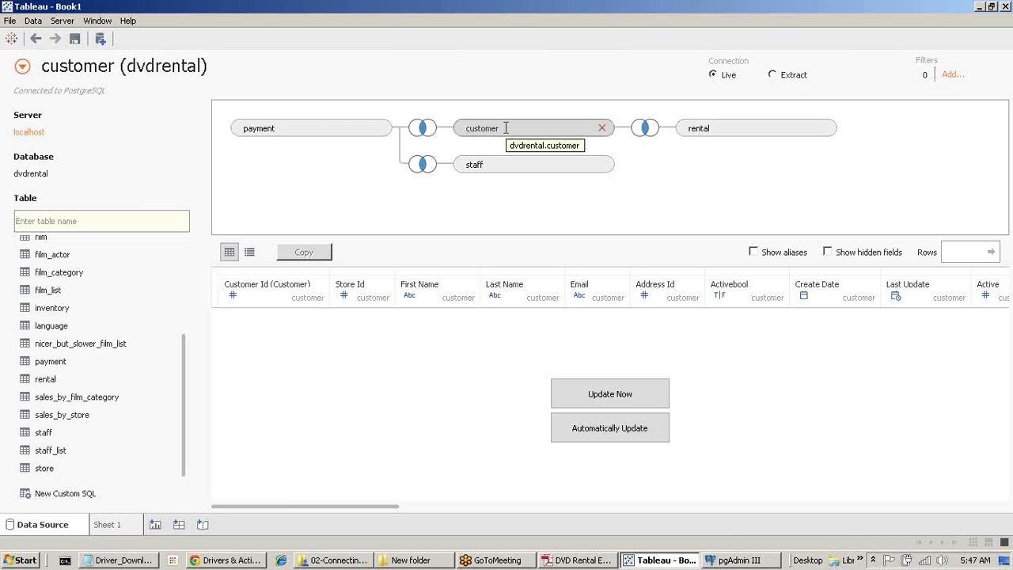
click(580, 560)
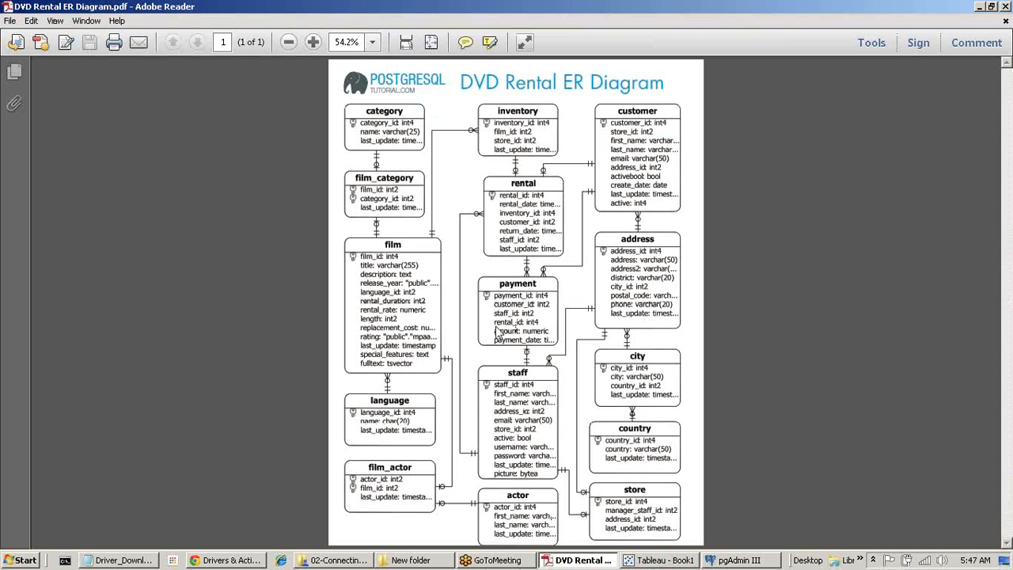
key(alt+Tab)
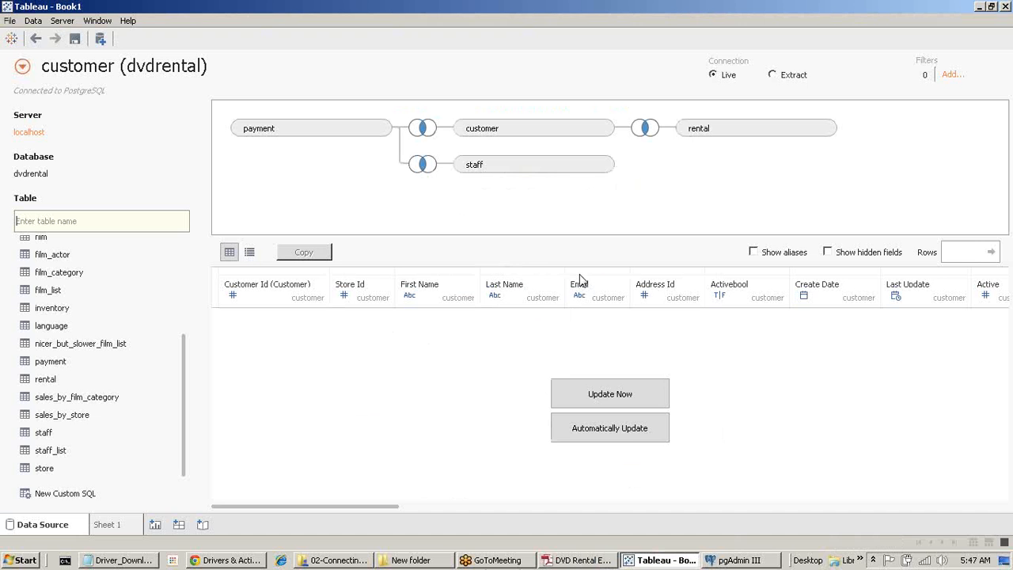
Reduce the rental join to one clause, Rental Id = Rental Id (Rental), then bring up the ER diagram.
click(646, 129)
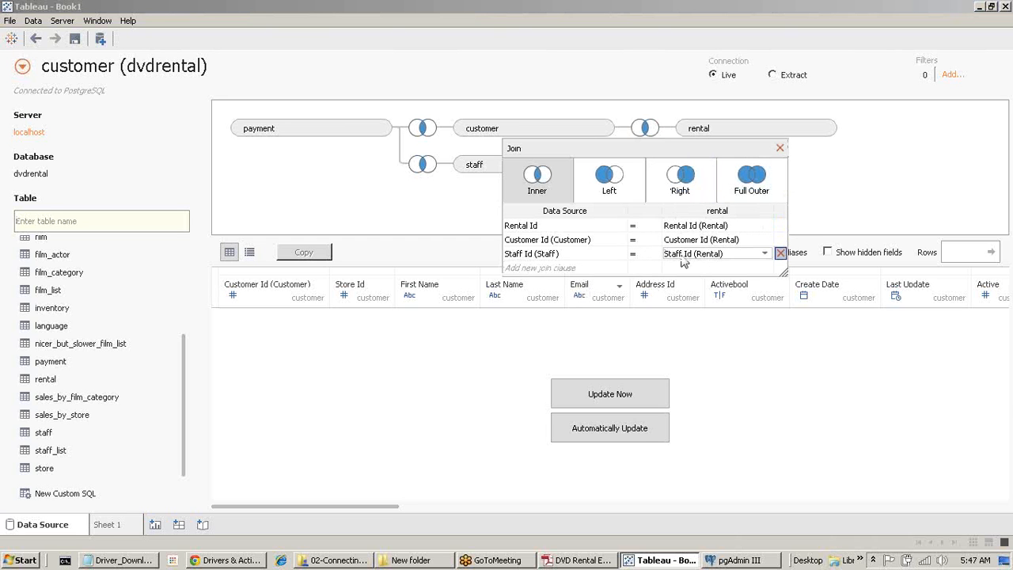
click(781, 253)
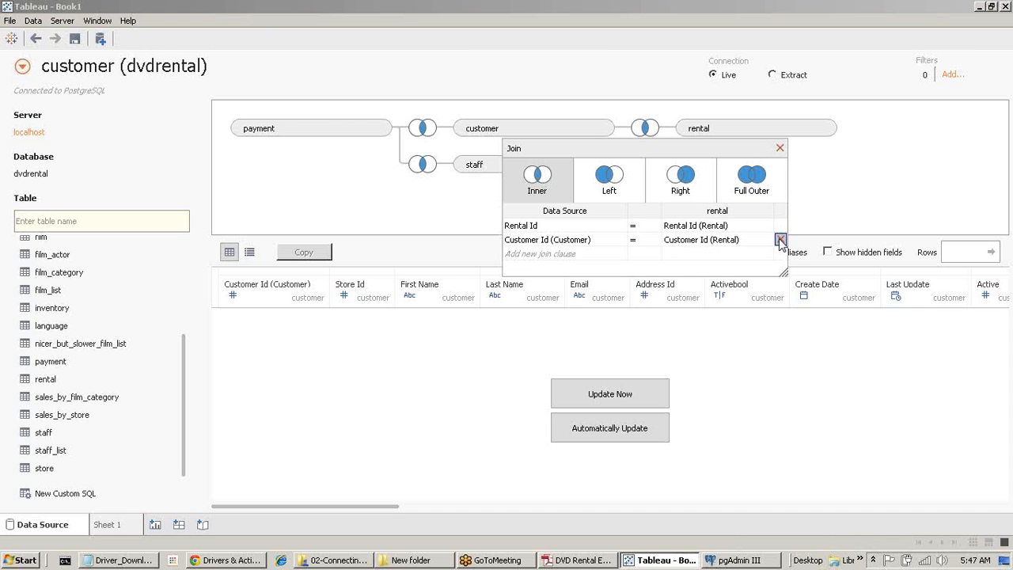
click(780, 240)
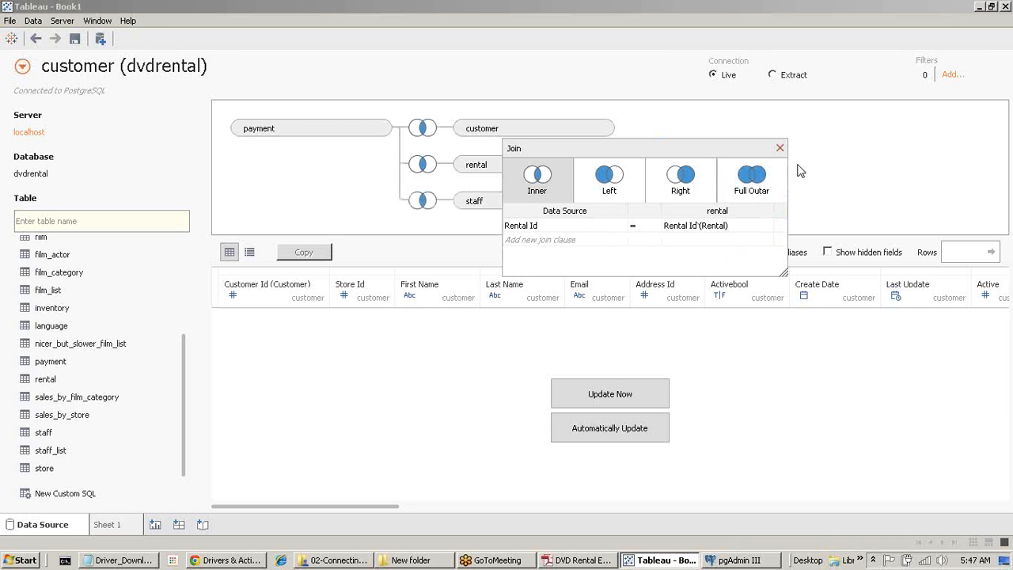
click(764, 226)
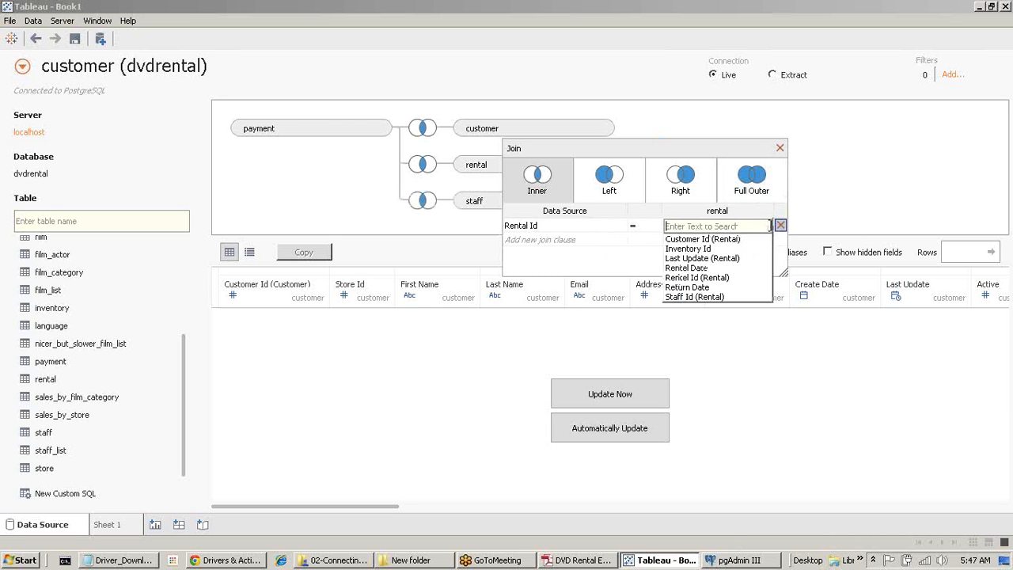
click(695, 278)
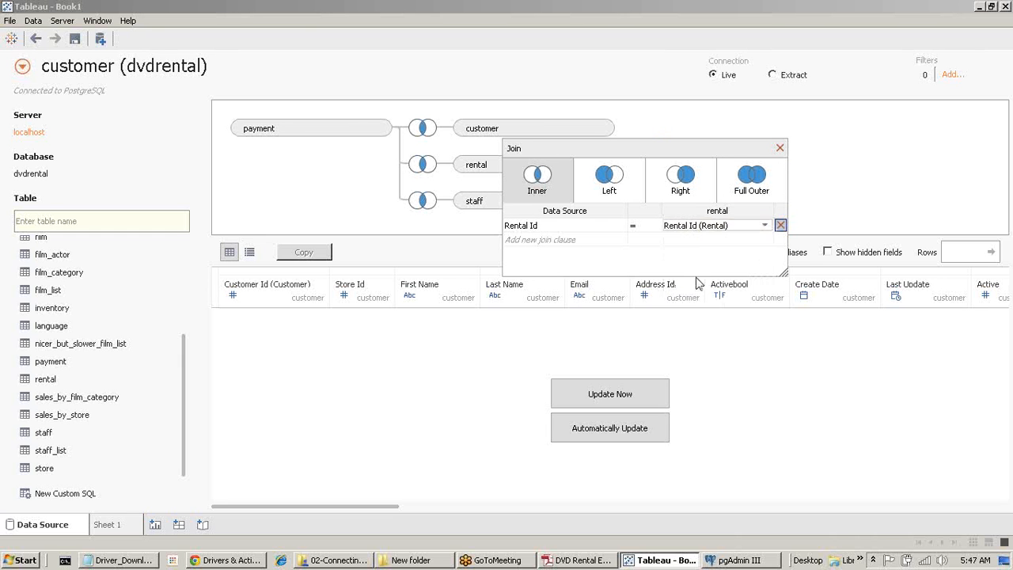
click(554, 226)
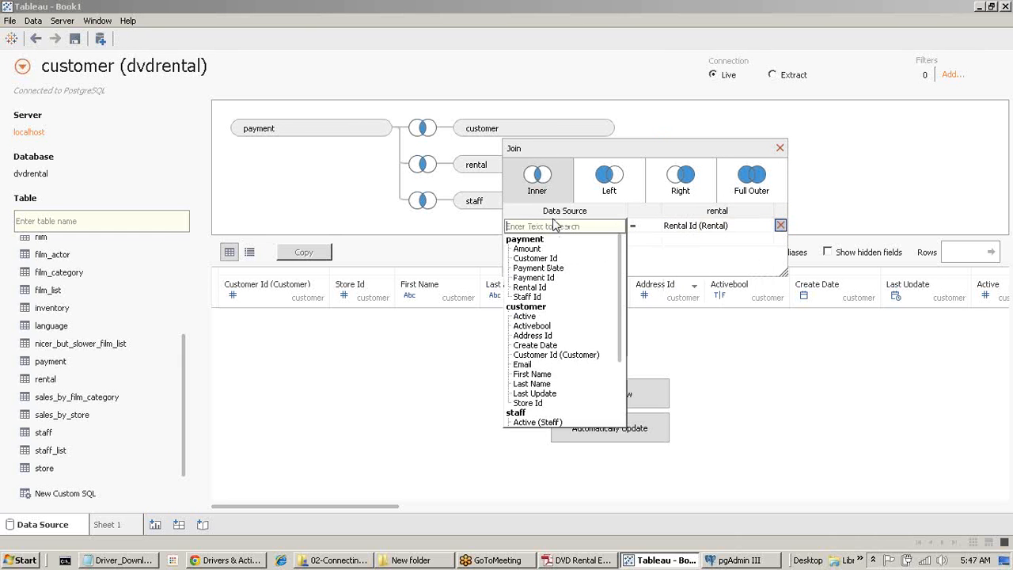
click(534, 287)
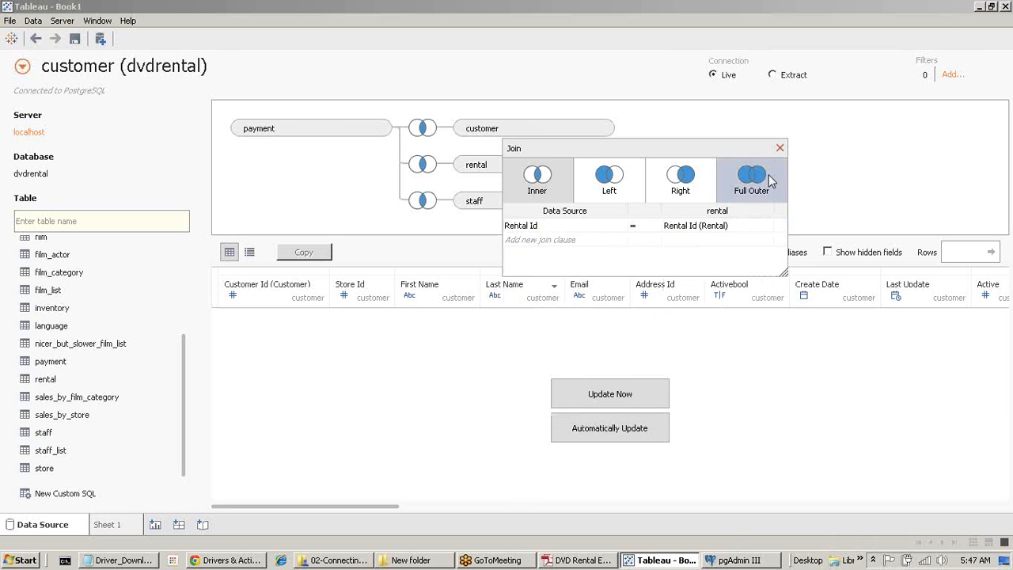
click(779, 150)
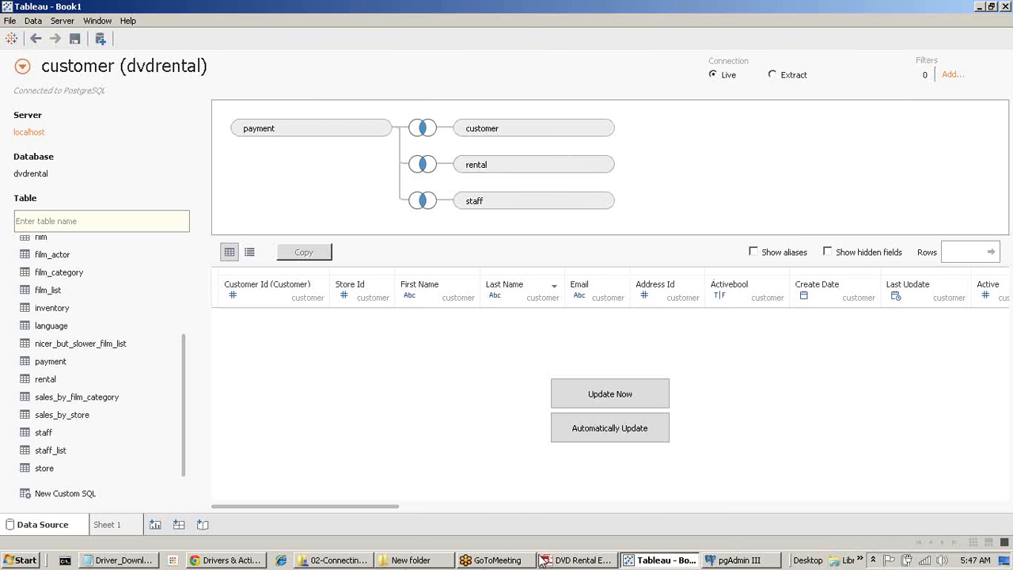
click(582, 560)
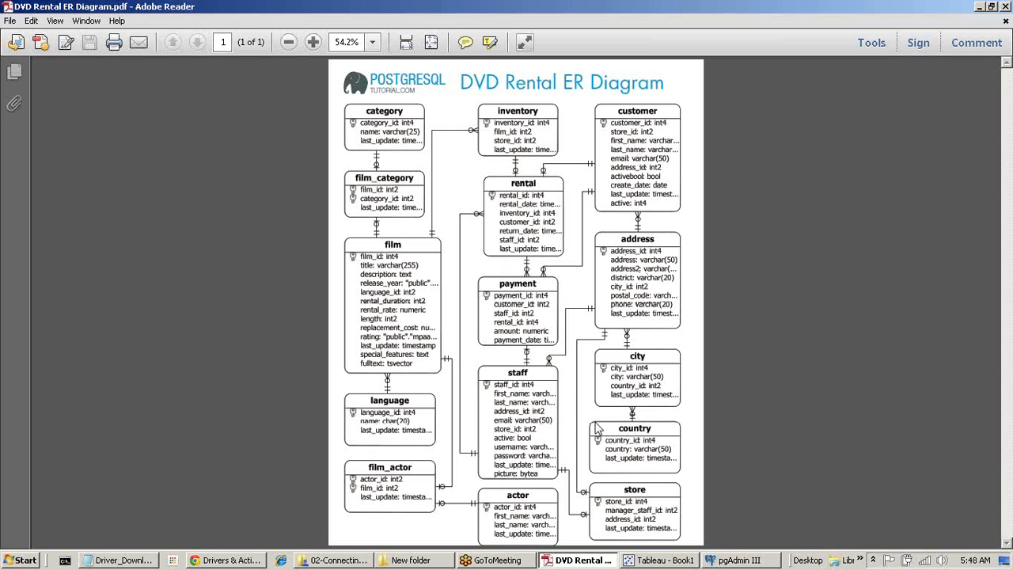
Join the address table to customer on the customer table's Address Id only.
click(656, 560)
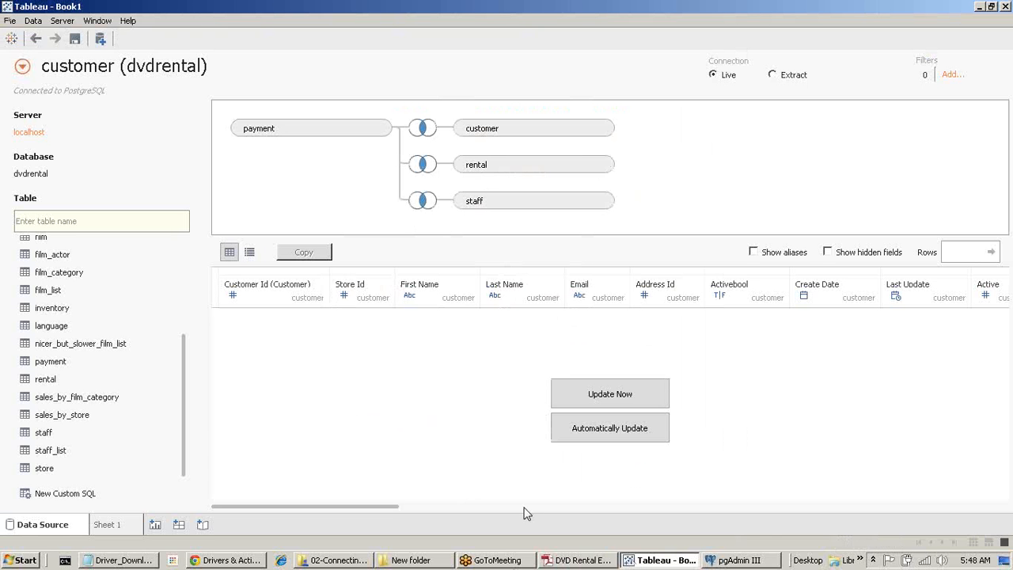
scroll(162, 372, up, 3)
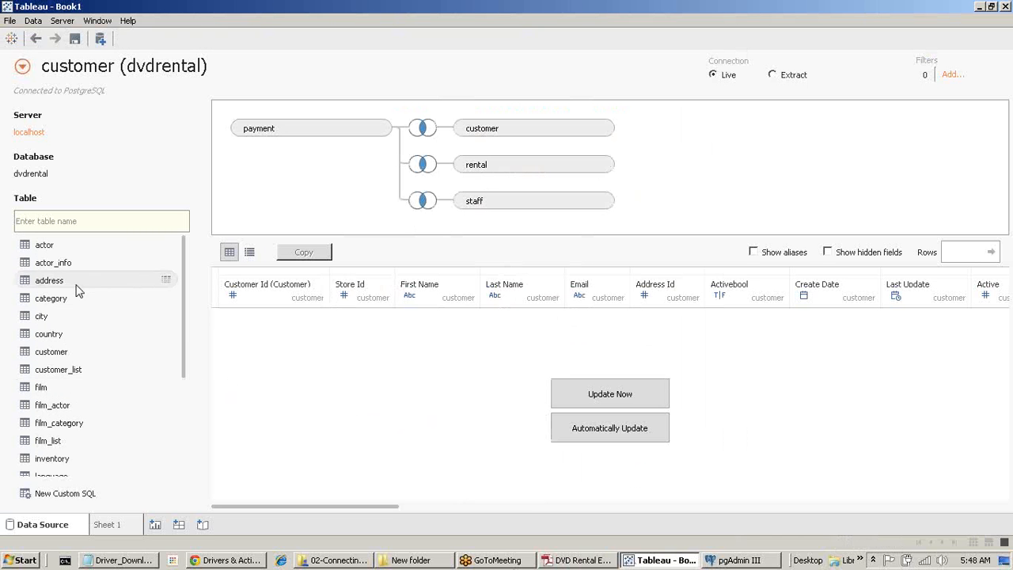
drag(81, 284, 776, 133)
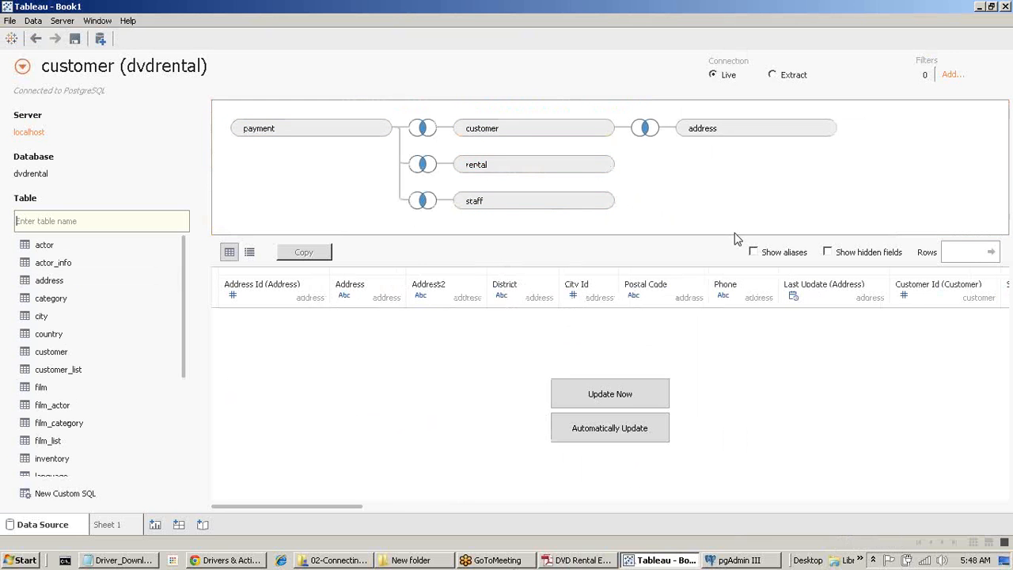
click(646, 129)
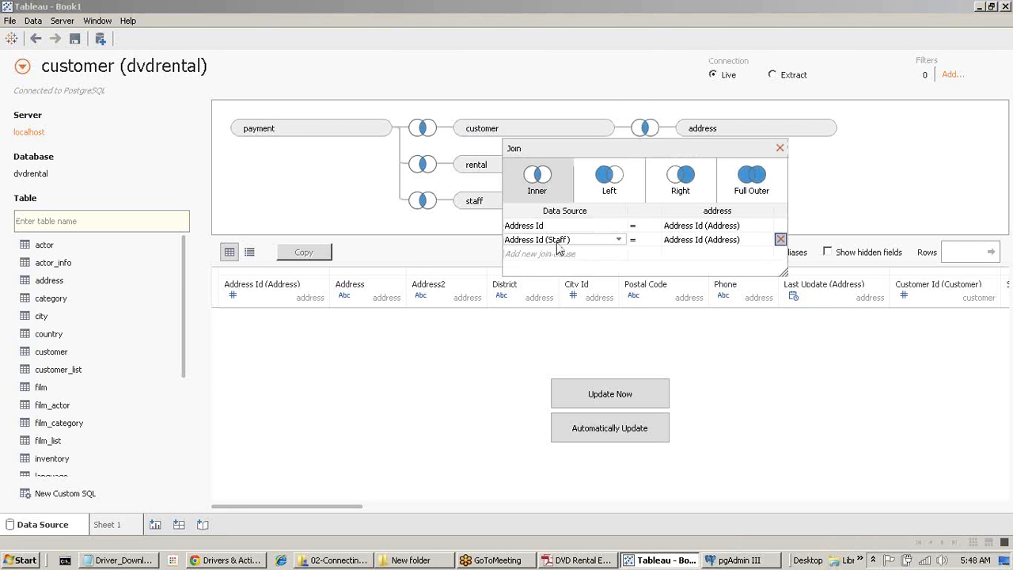
click(780, 239)
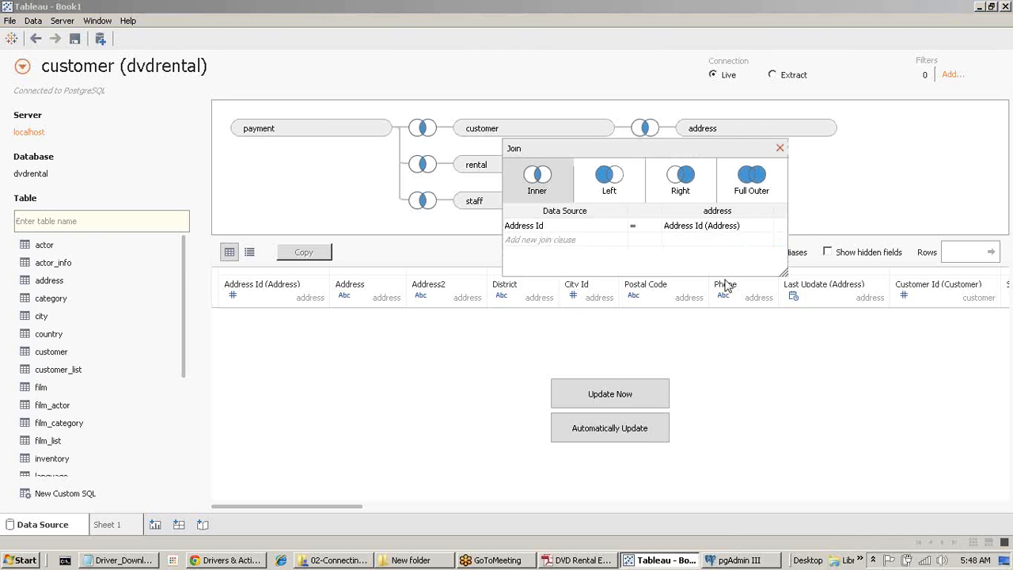
click(575, 225)
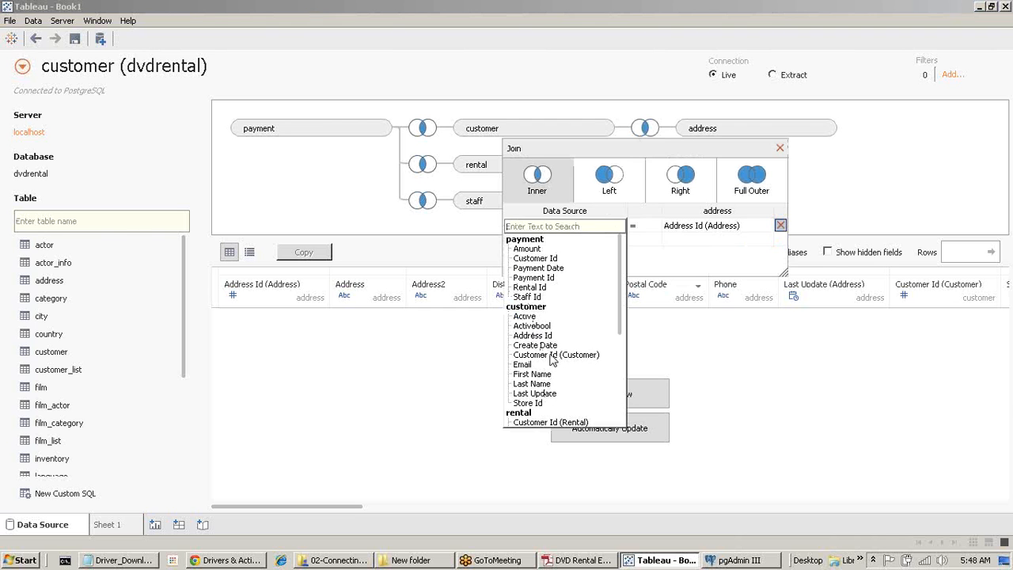
scroll(630, 323, down, 2)
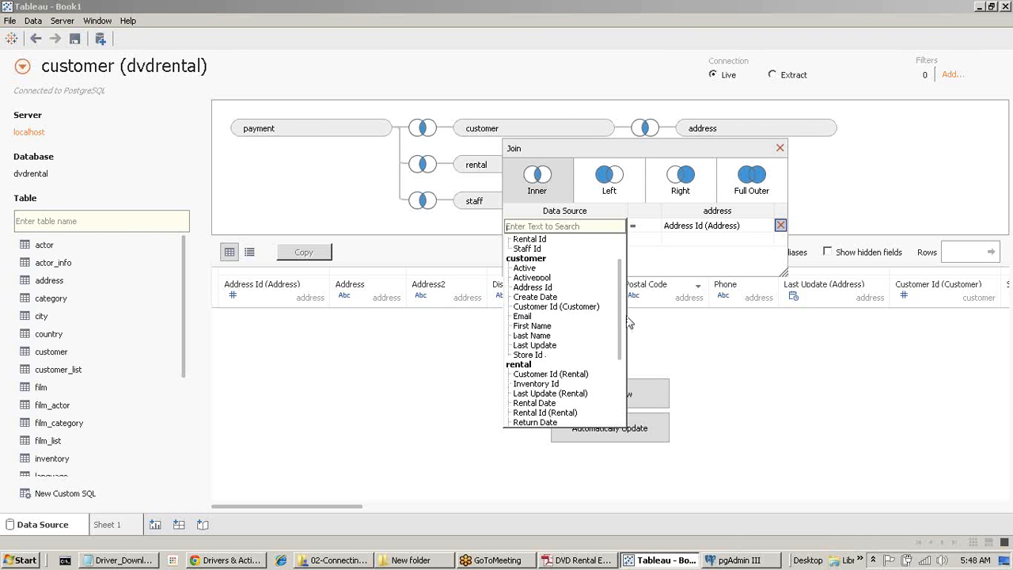
click(544, 288)
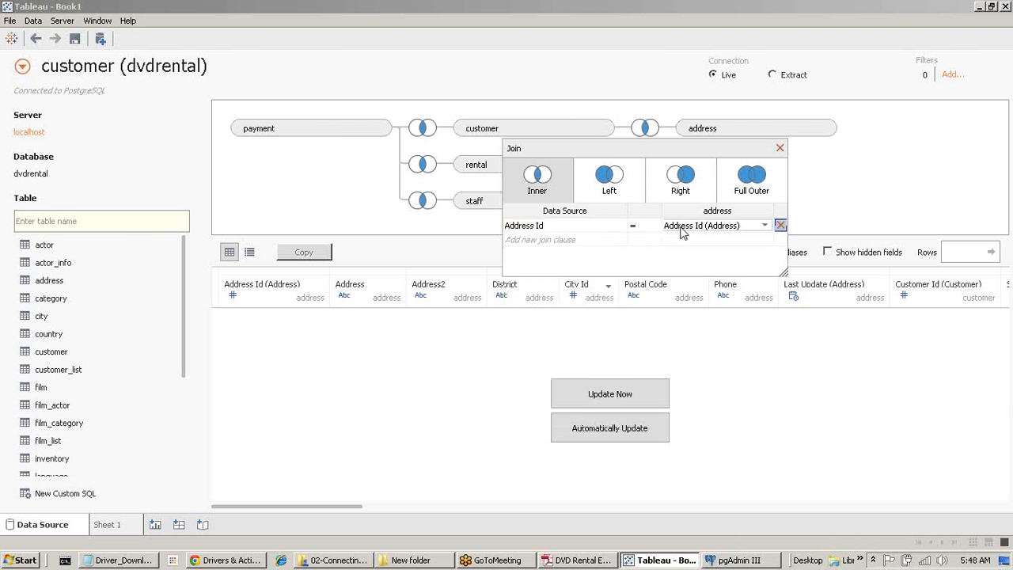
click(780, 148)
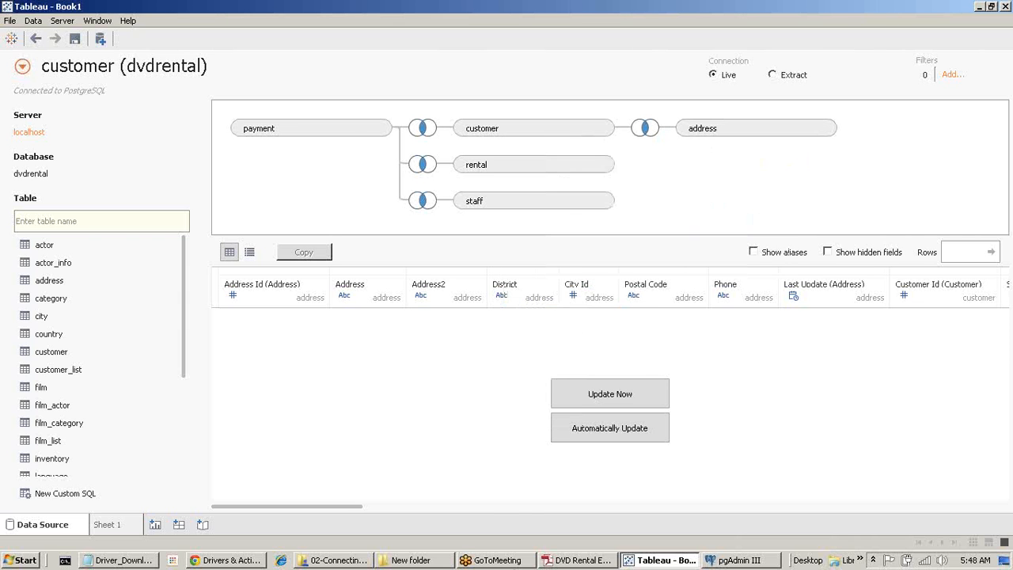
Add the city and country tables to the join chain and enlarge the join area.
click(564, 562)
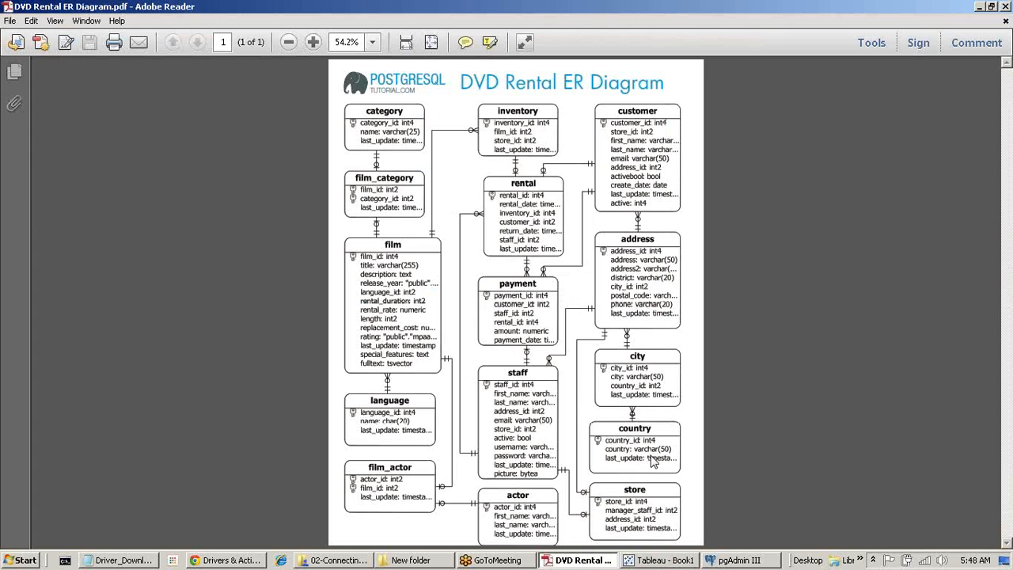
click(660, 561)
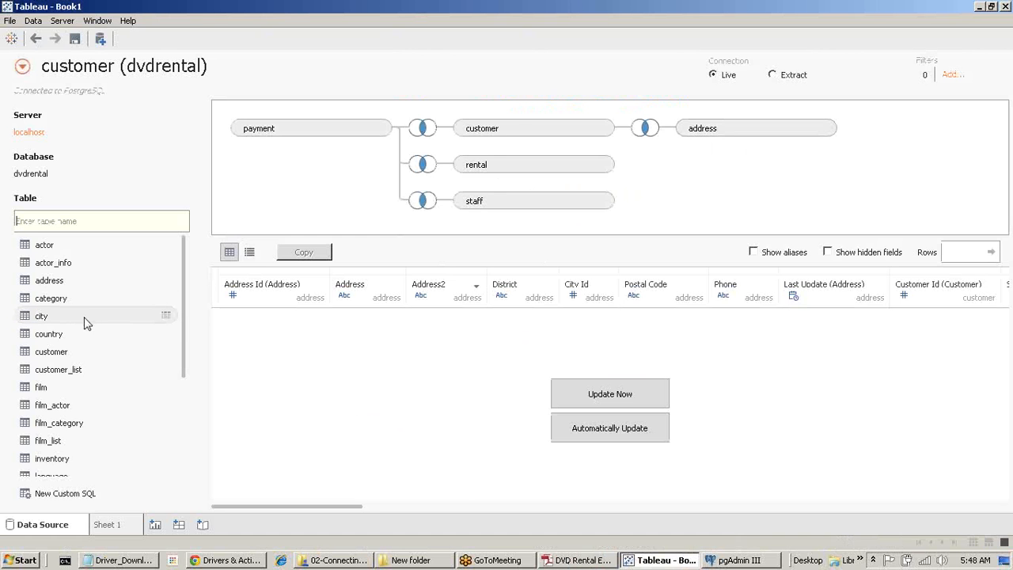
drag(83, 317, 780, 198)
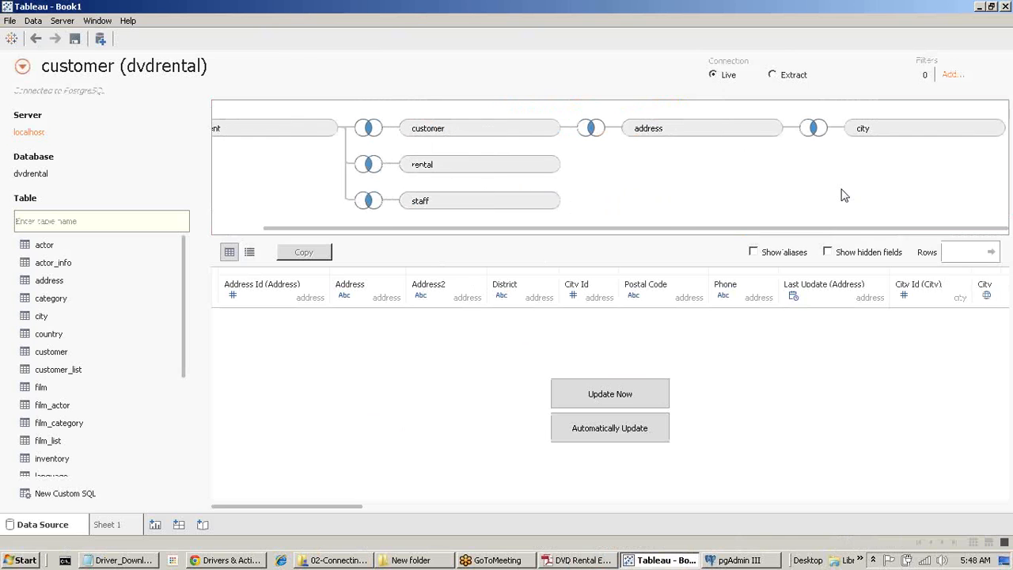
click(815, 129)
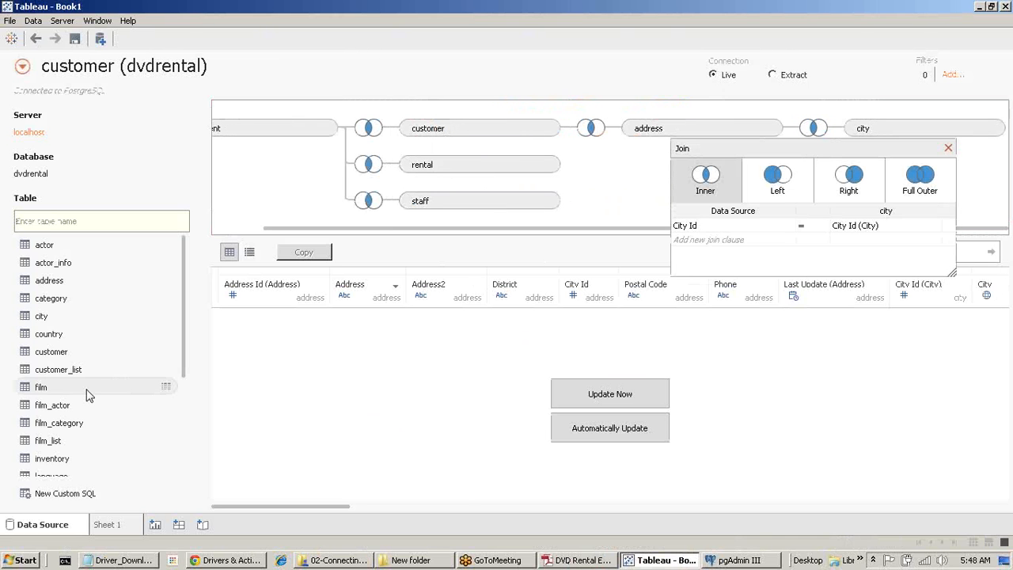
drag(68, 335, 950, 202)
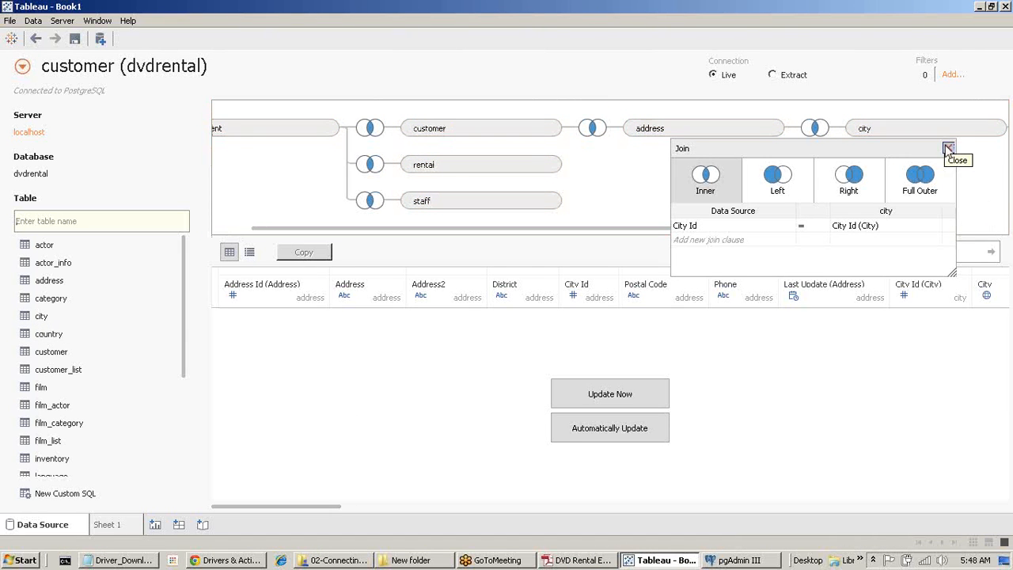
click(948, 148)
drag(793, 229, 463, 220)
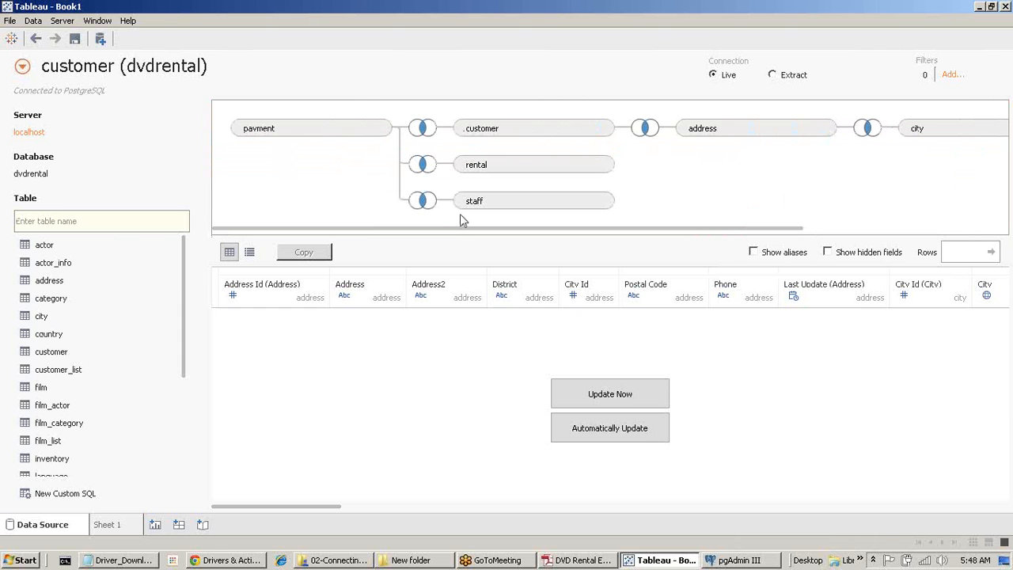
drag(607, 235, 768, 315)
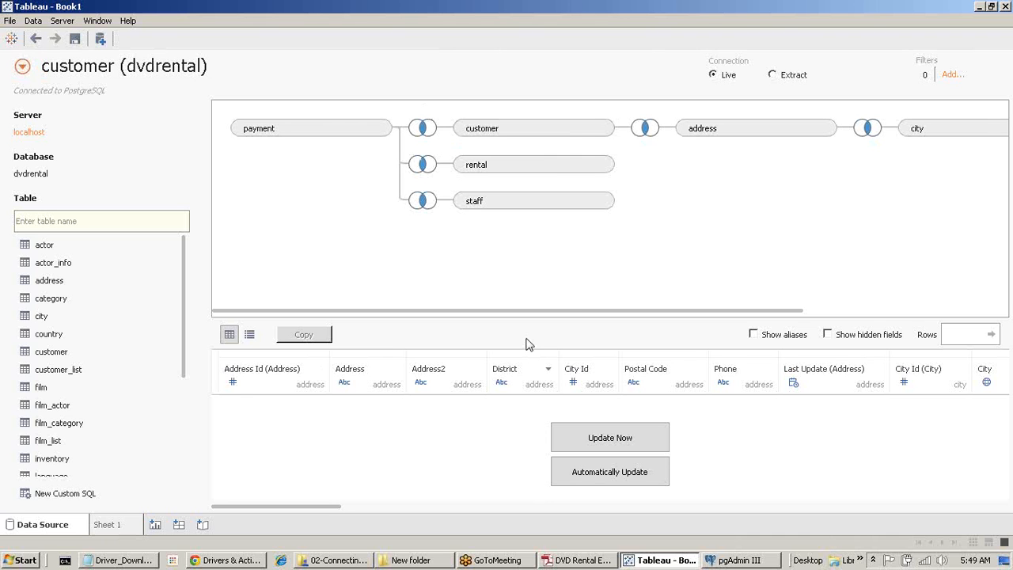
drag(559, 313, 245, 317)
Clear Sheet 1 and collapse the address, city, country, customer, payment, rental and staff field groups.
click(119, 524)
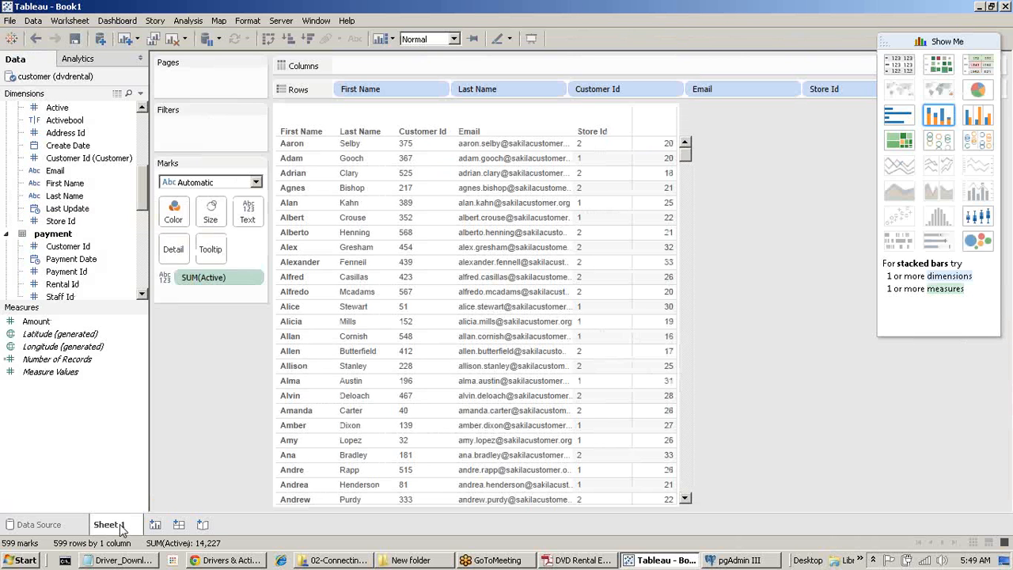
click(173, 40)
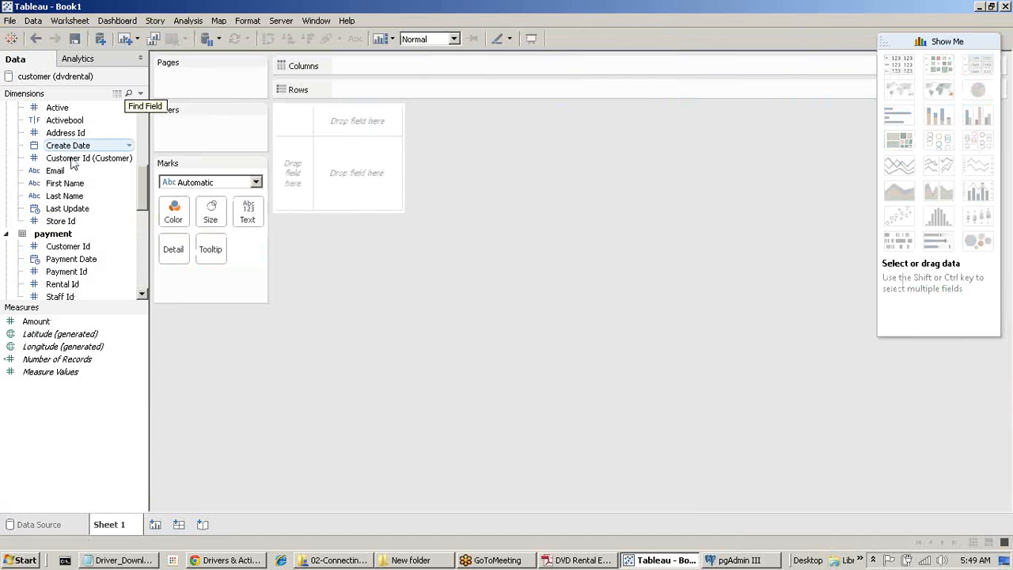
scroll(71, 162, up, 6)
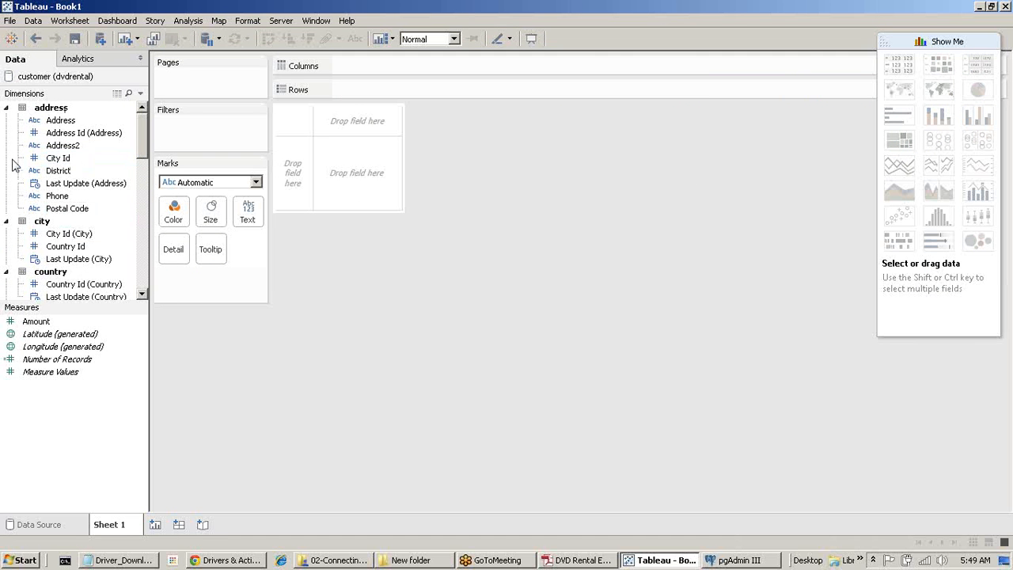
click(7, 107)
click(7, 120)
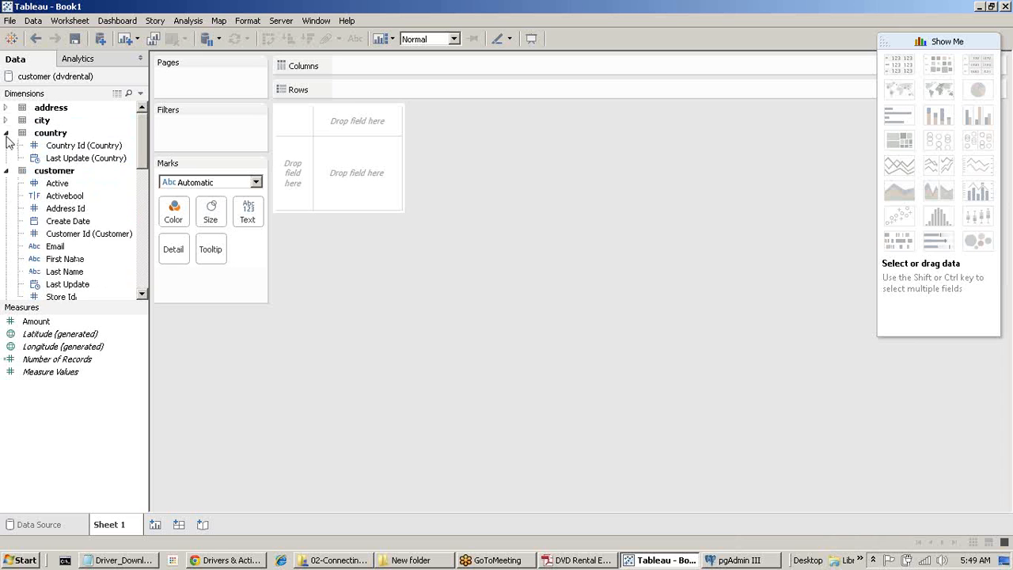
click(6, 133)
click(6, 146)
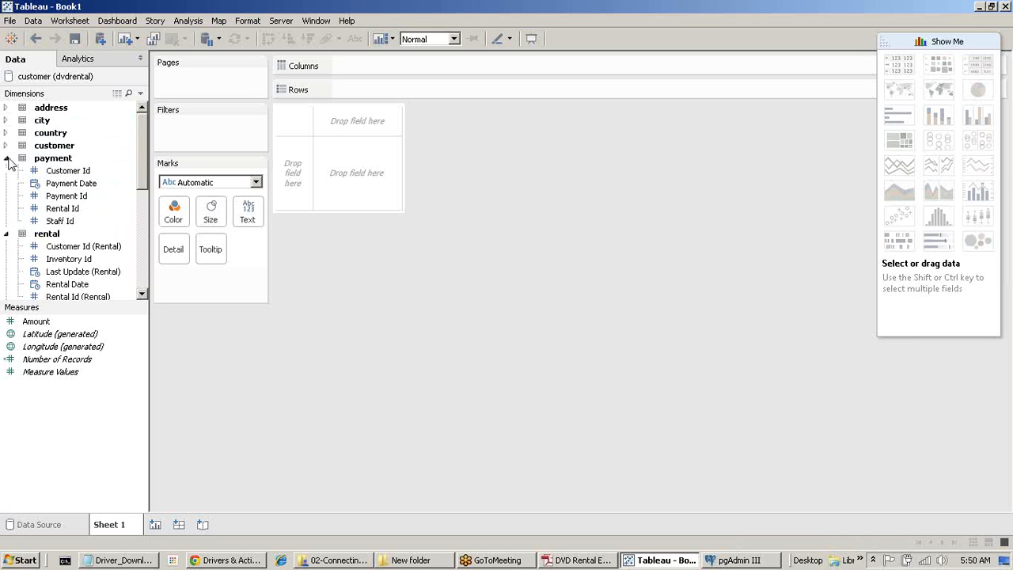
click(6, 158)
click(6, 170)
click(6, 183)
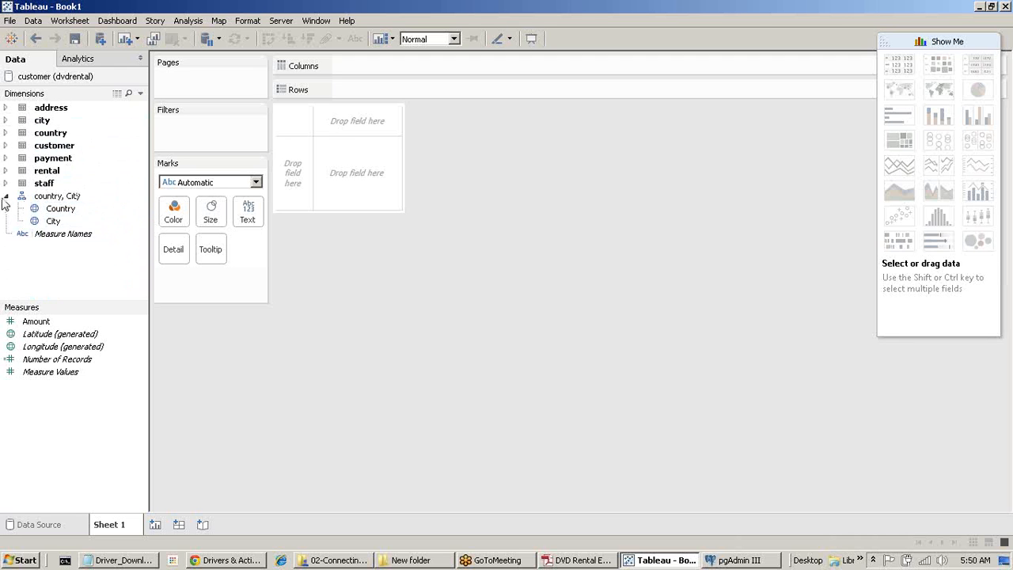
Review the country, City hierarchy and table fields, leave them collapsed, and select Amount.
click(5, 196)
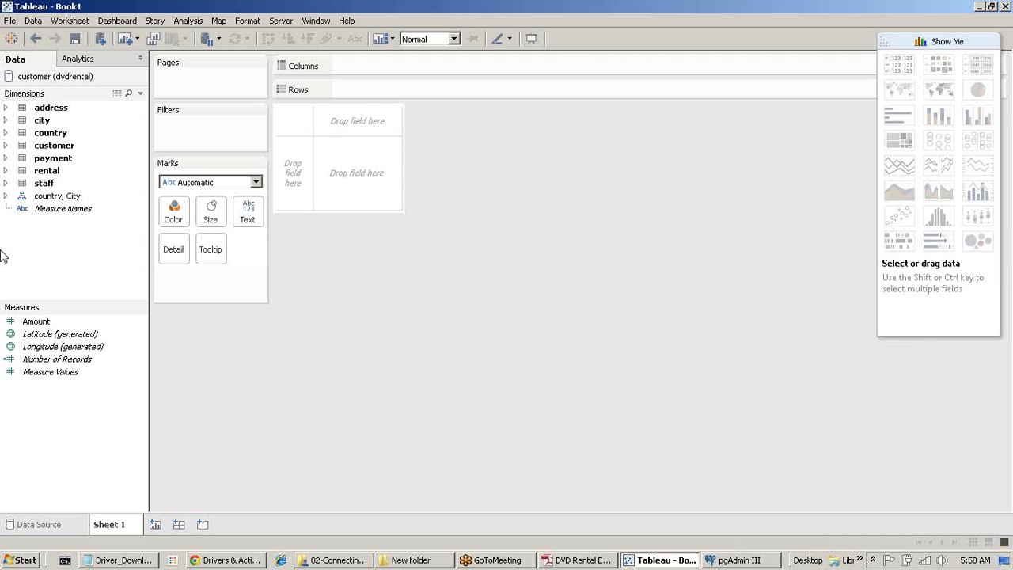
click(5, 196)
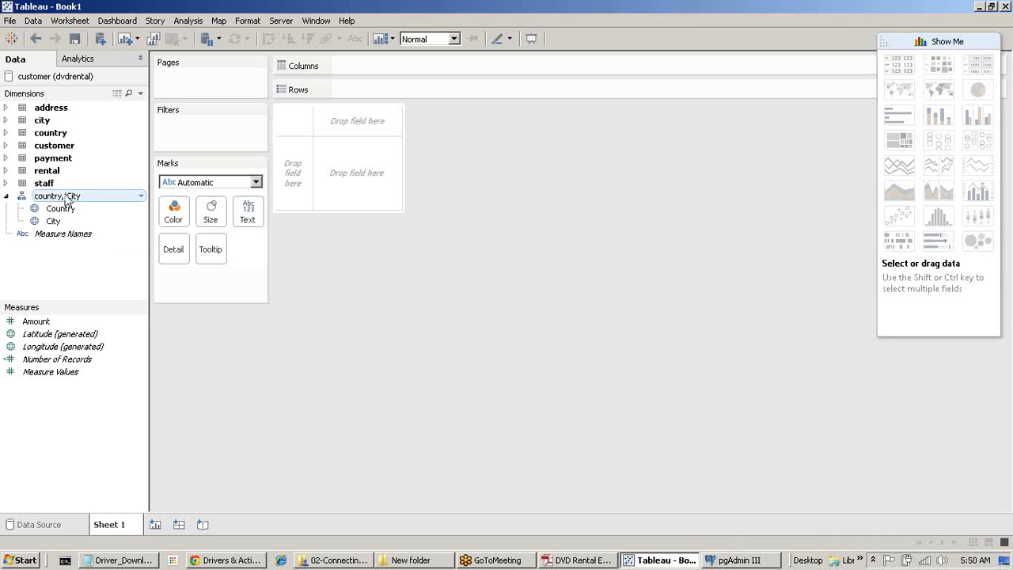
click(5, 133)
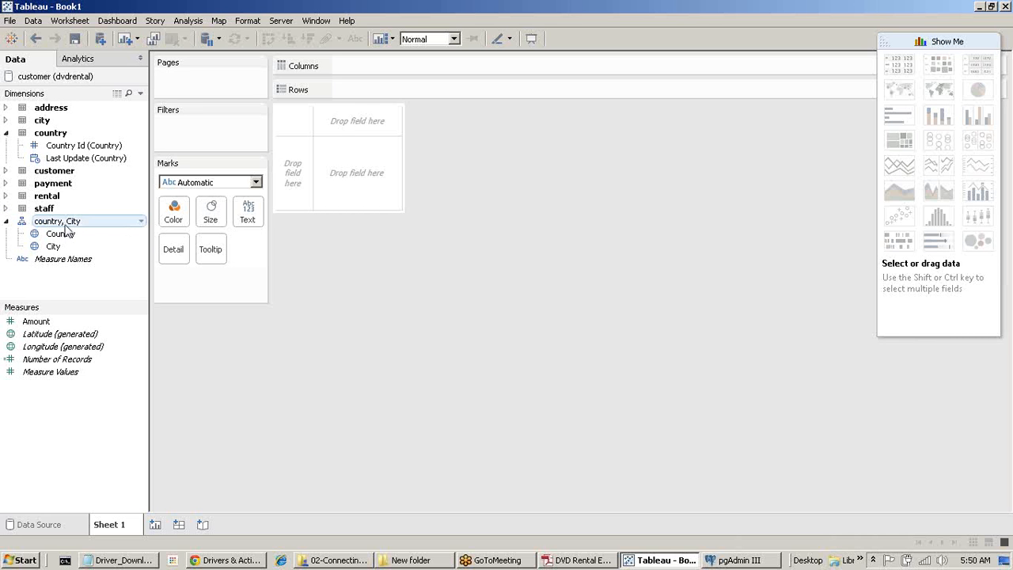
click(6, 133)
click(5, 121)
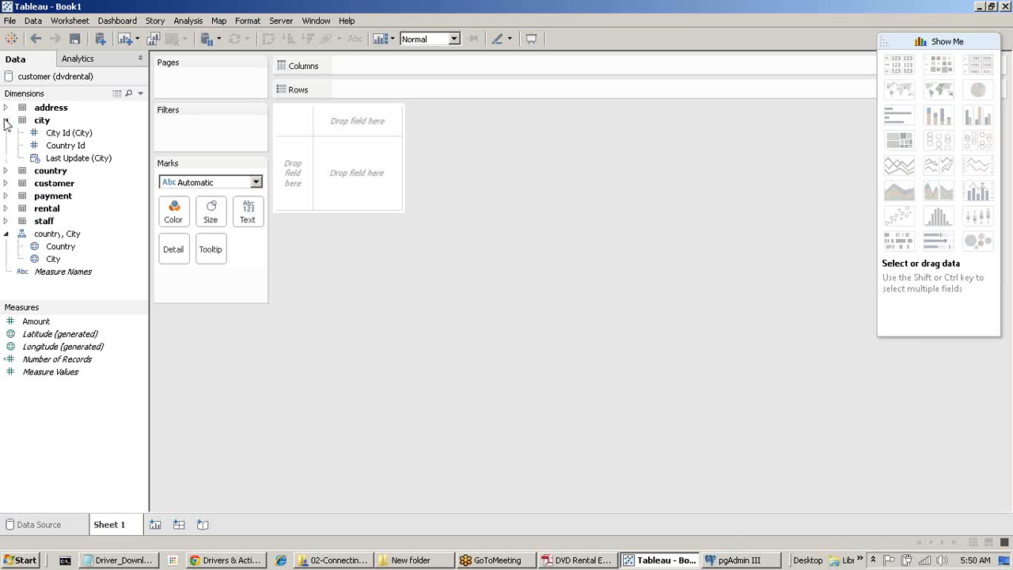
click(5, 120)
click(6, 120)
click(6, 120)
click(5, 108)
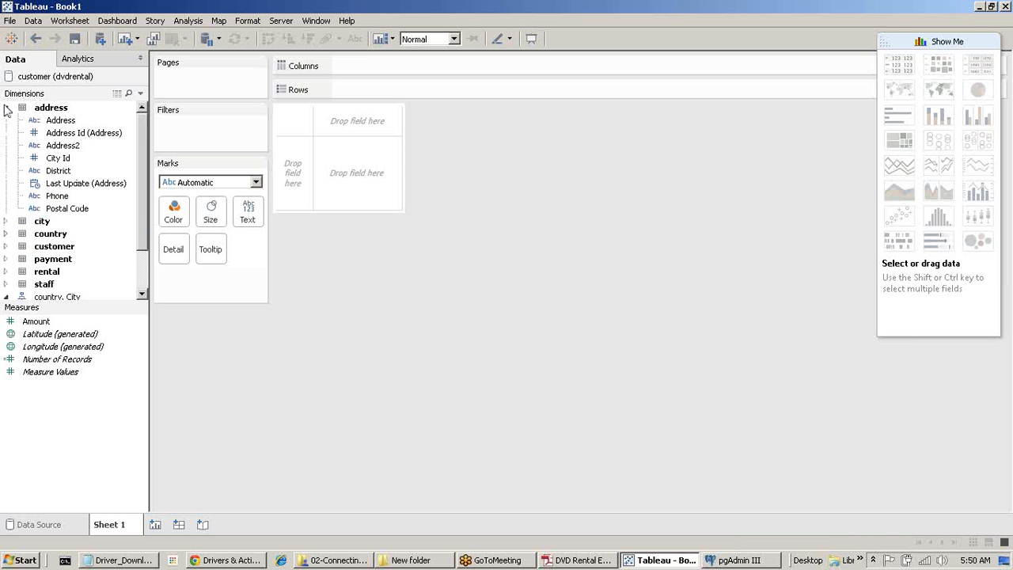
click(6, 107)
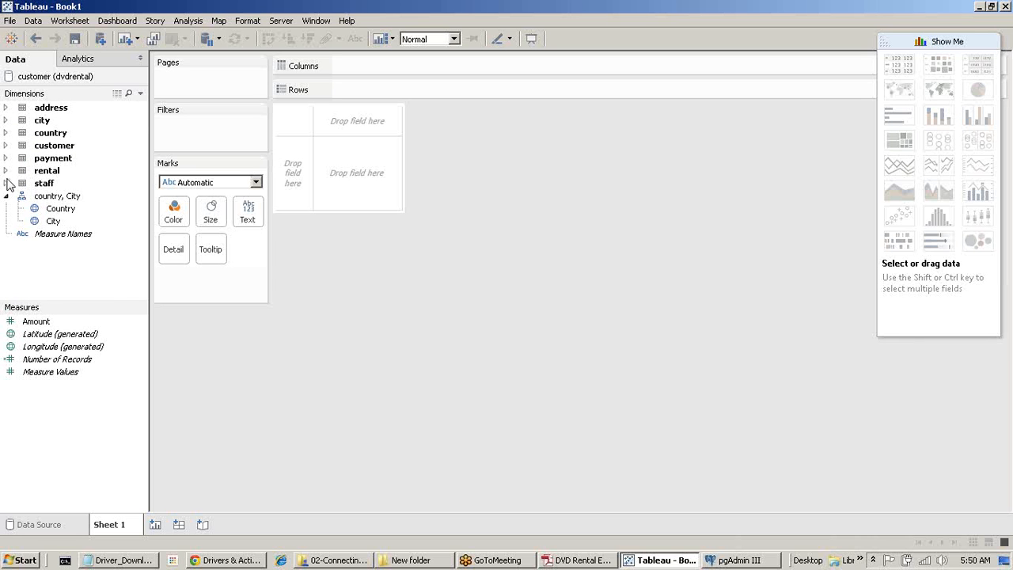
click(5, 183)
scroll(87, 235, down, 2)
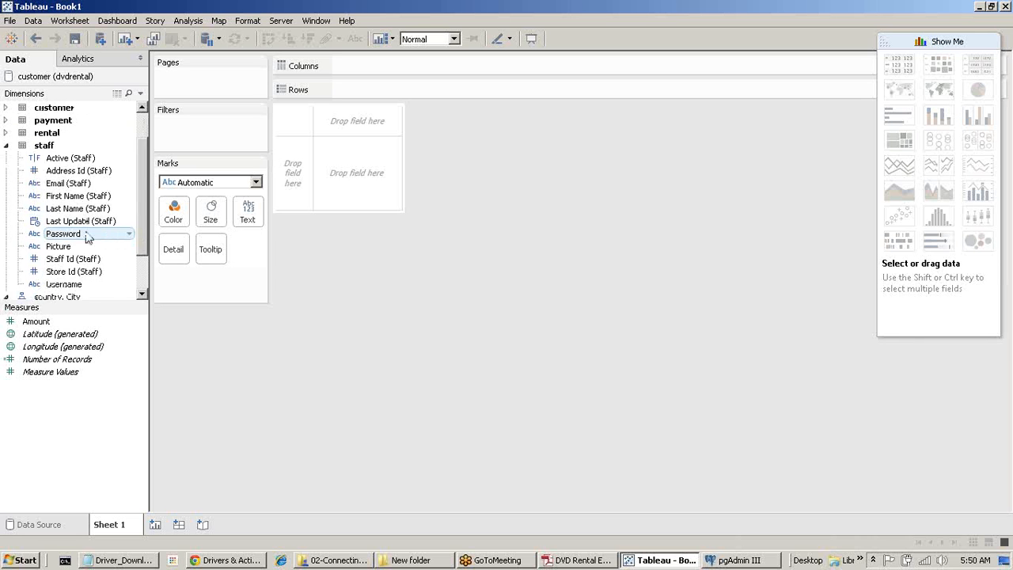
scroll(87, 236, down, 2)
scroll(25, 293, up, 5)
click(6, 189)
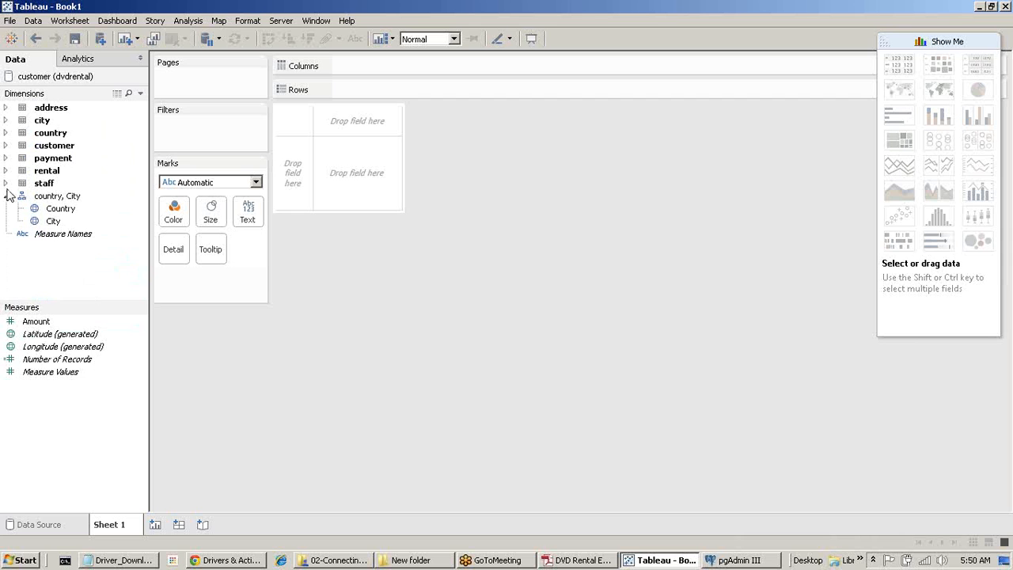
click(35, 321)
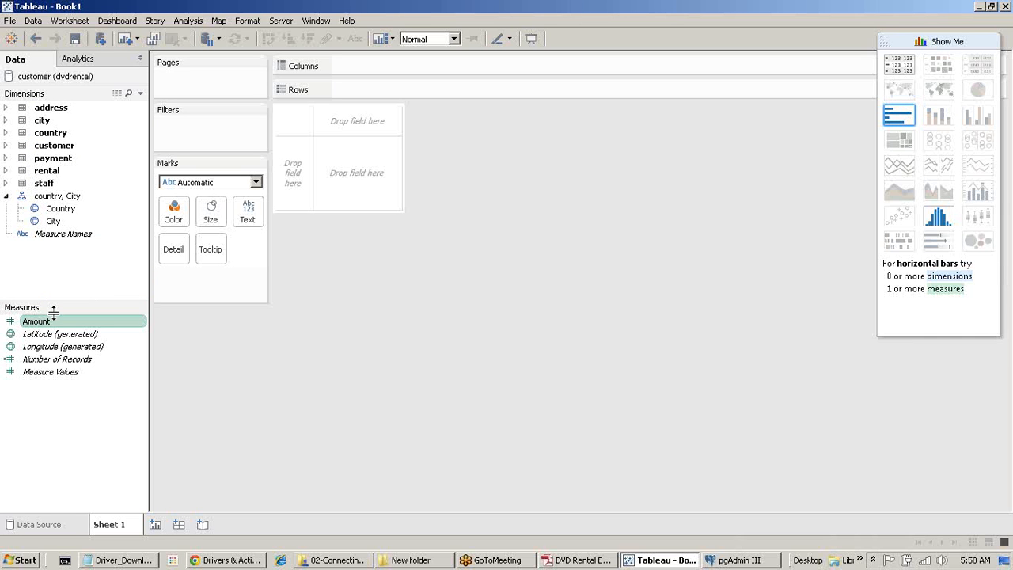
Place Country and Amount together into the view.
click(6, 158)
click(6, 158)
click(7, 133)
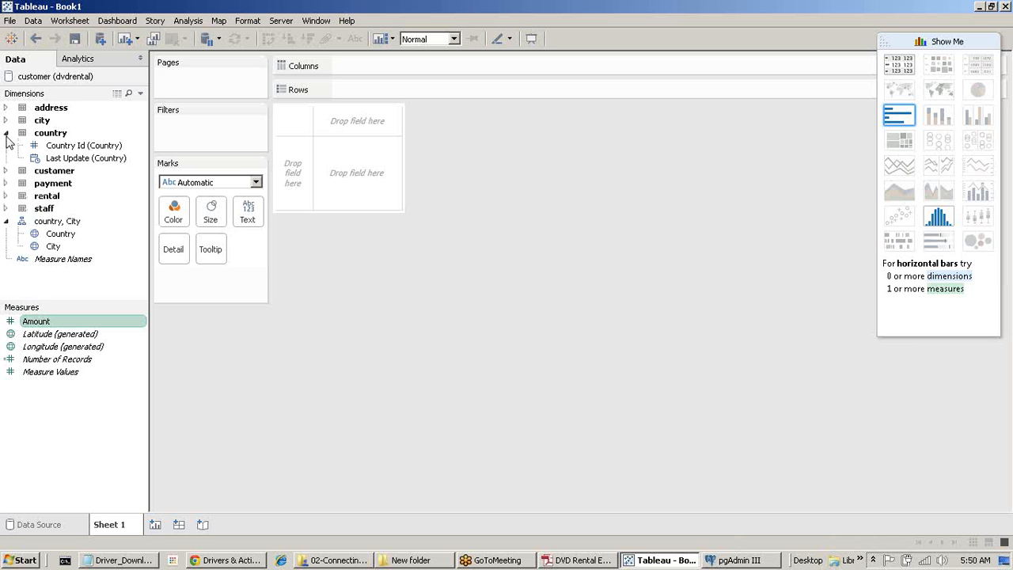
click(67, 234)
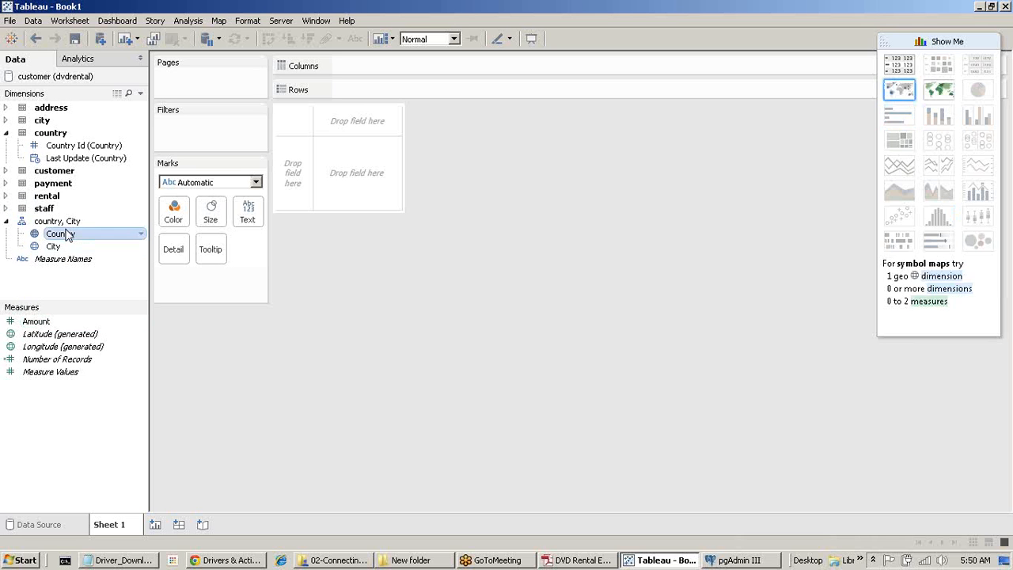
ctrl+click(46, 321)
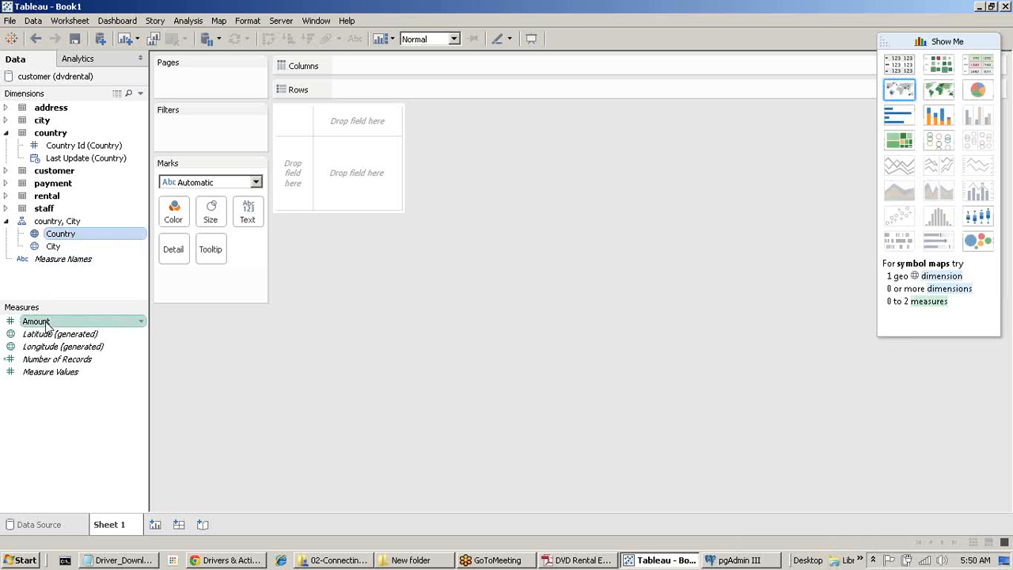
drag(84, 232, 380, 118)
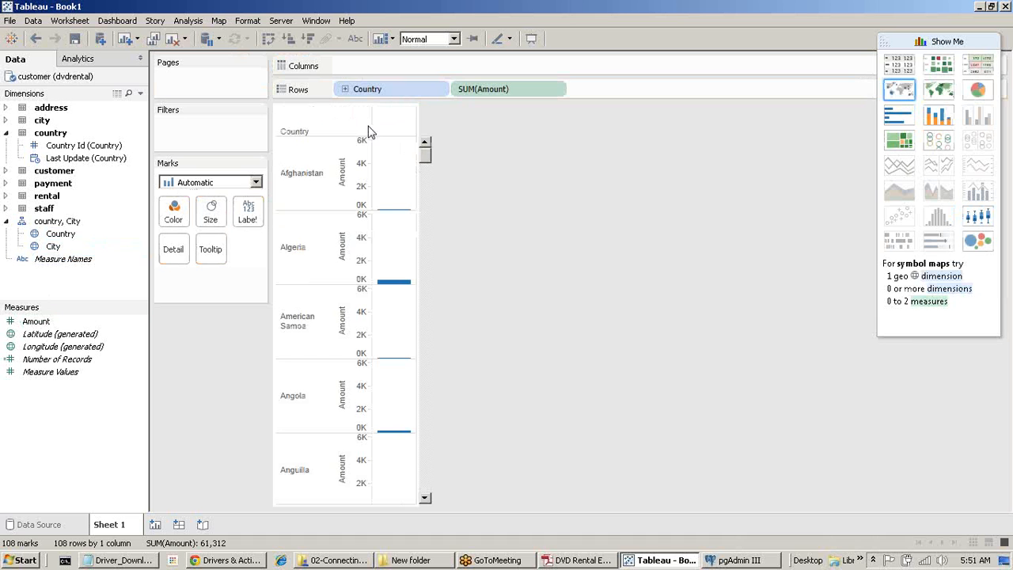
Turn the view into a symbol map of SUM(Amount) by Country and hide Show Me.
click(898, 90)
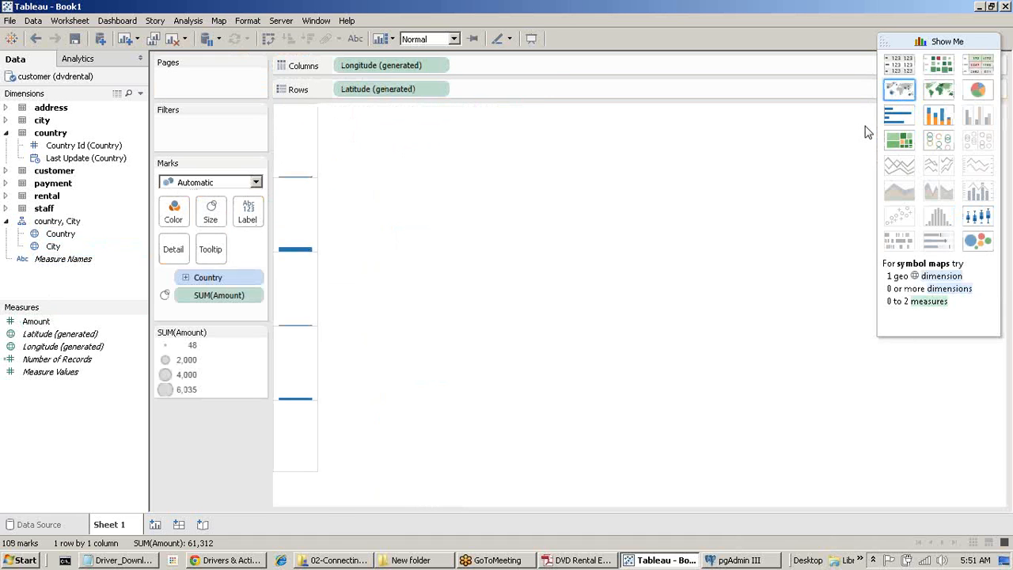
click(956, 43)
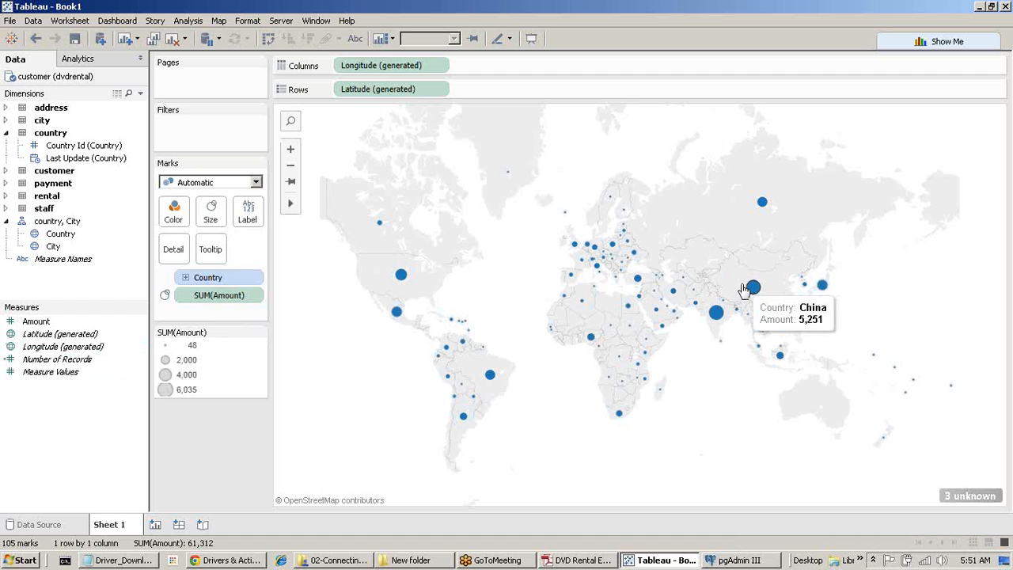
mouse_move(718, 314)
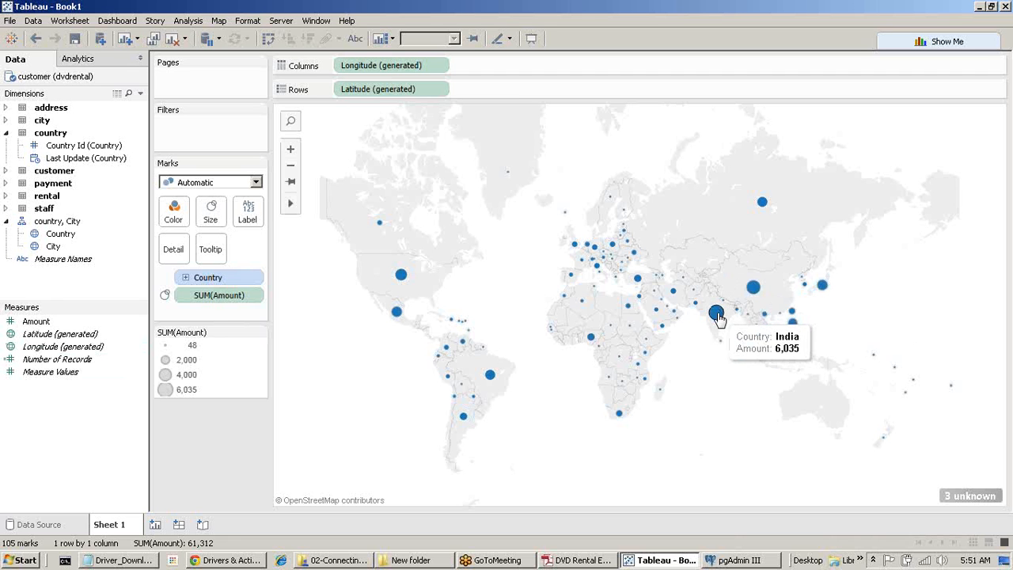
mouse_move(753, 294)
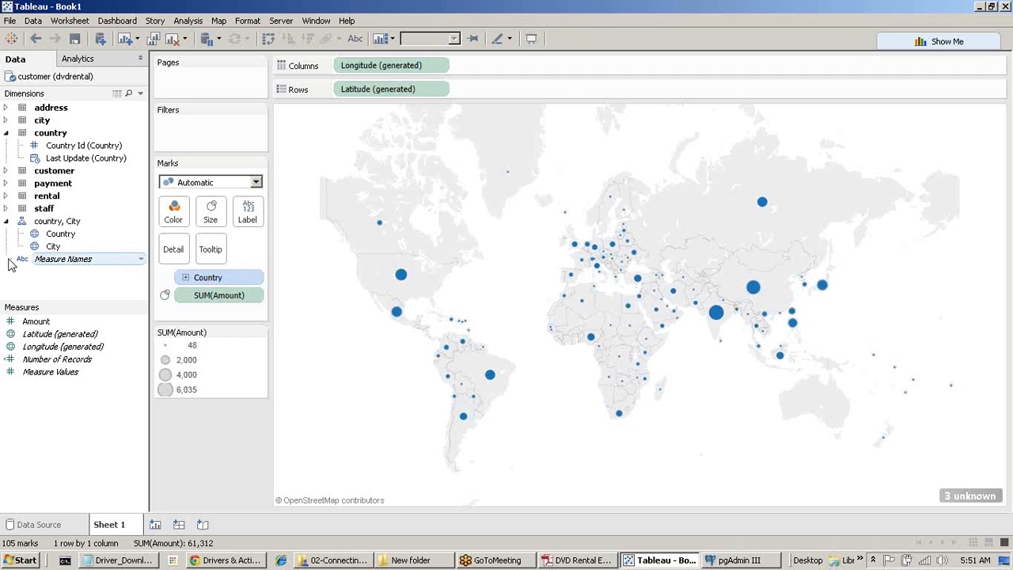
Colour the map marks by City and add a Country filter to the sheet.
drag(53, 246, 174, 218)
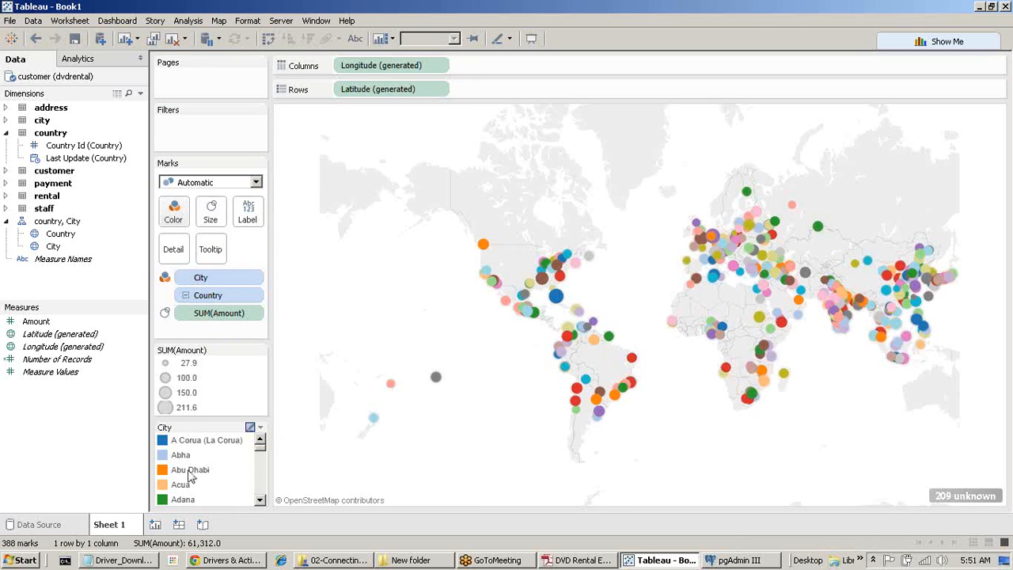
right_click(67, 235)
click(126, 260)
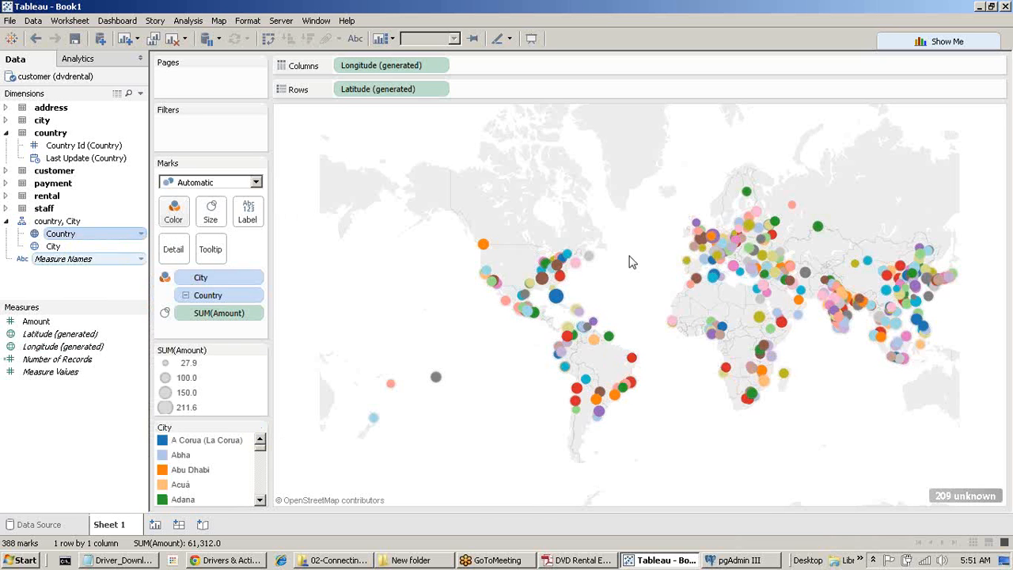
Set the Country filter to India only, leaving 43 city circles totalling 6,034.8.
click(904, 124)
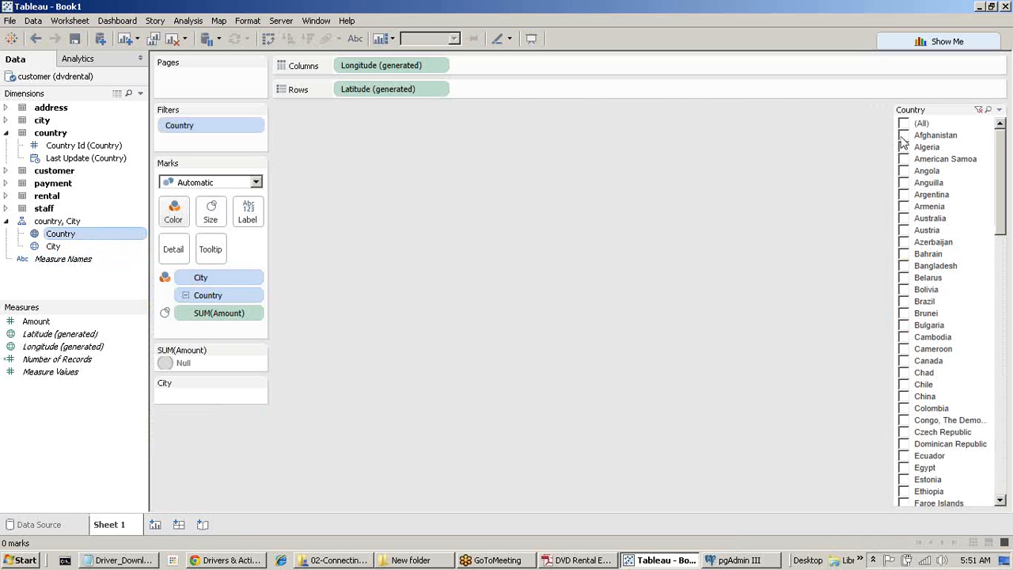
scroll(926, 315, down, 9)
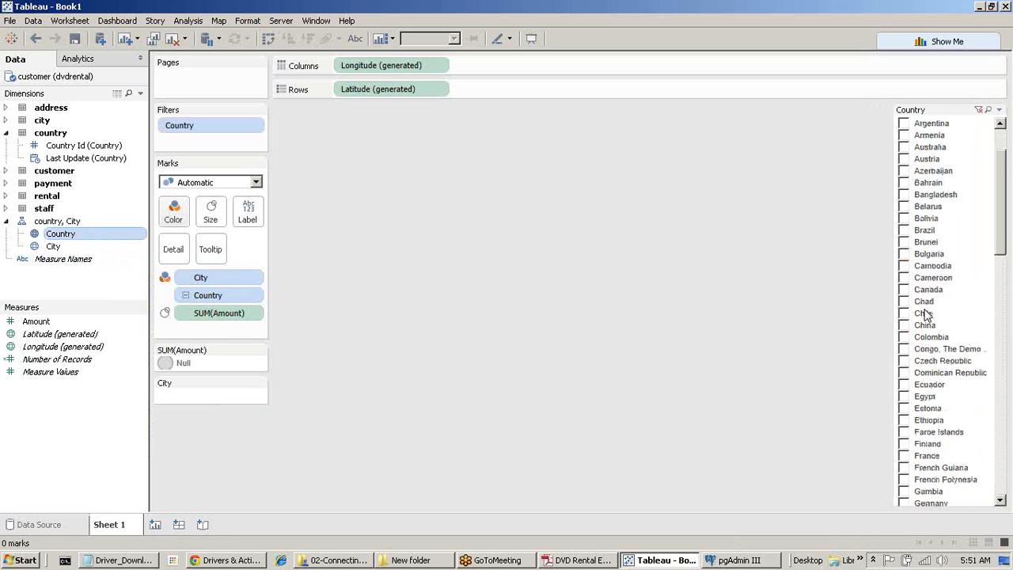
click(904, 313)
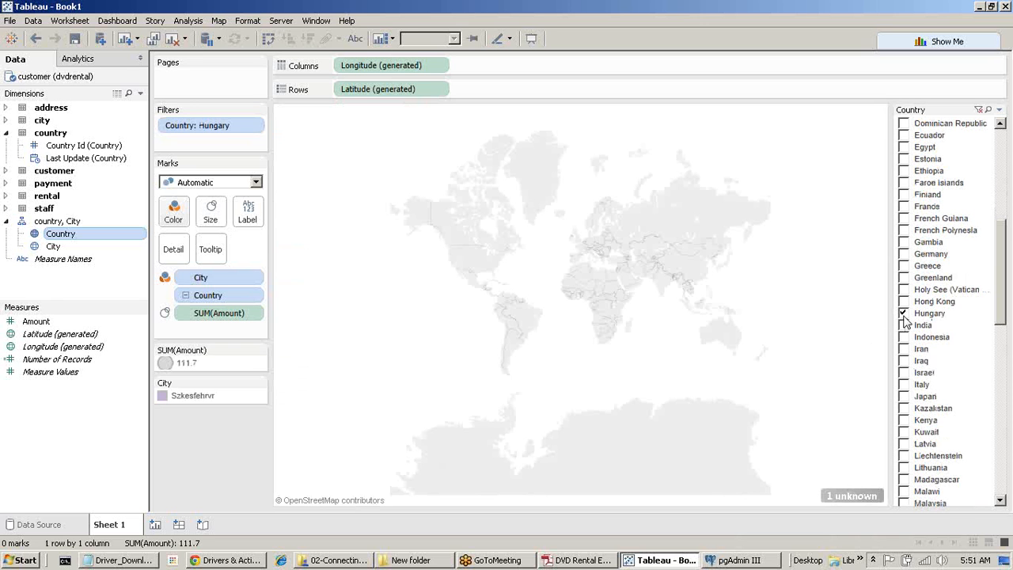
click(904, 314)
click(904, 325)
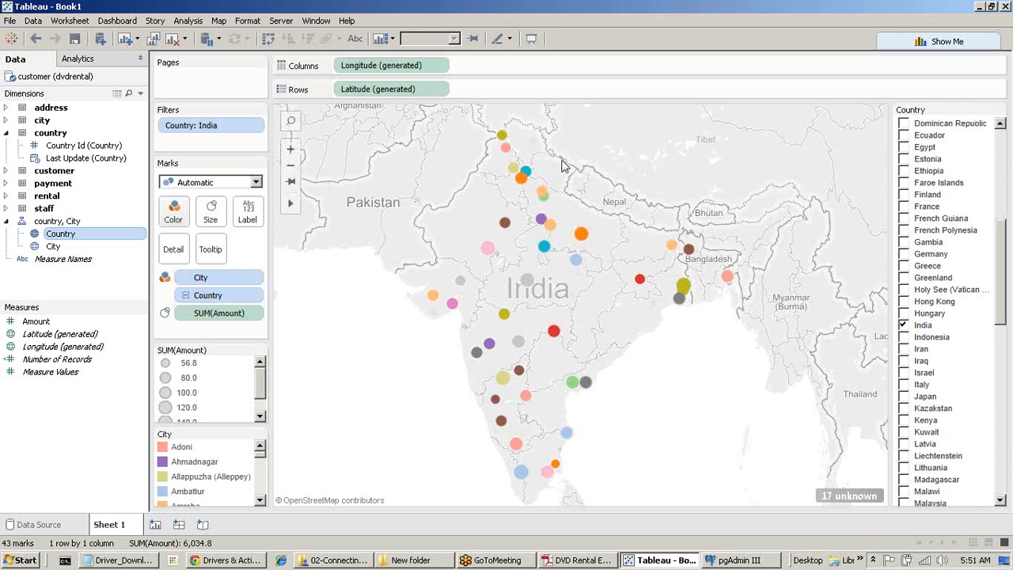
mouse_move(487, 347)
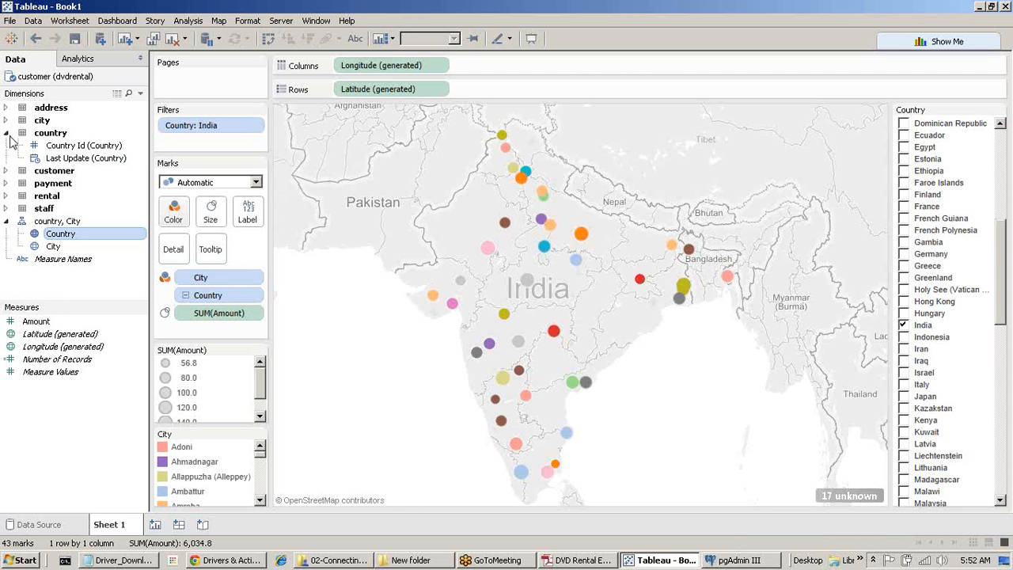
Go to the Data Source page to view the payment, customer, address, rental and staff joins.
right_click(73, 81)
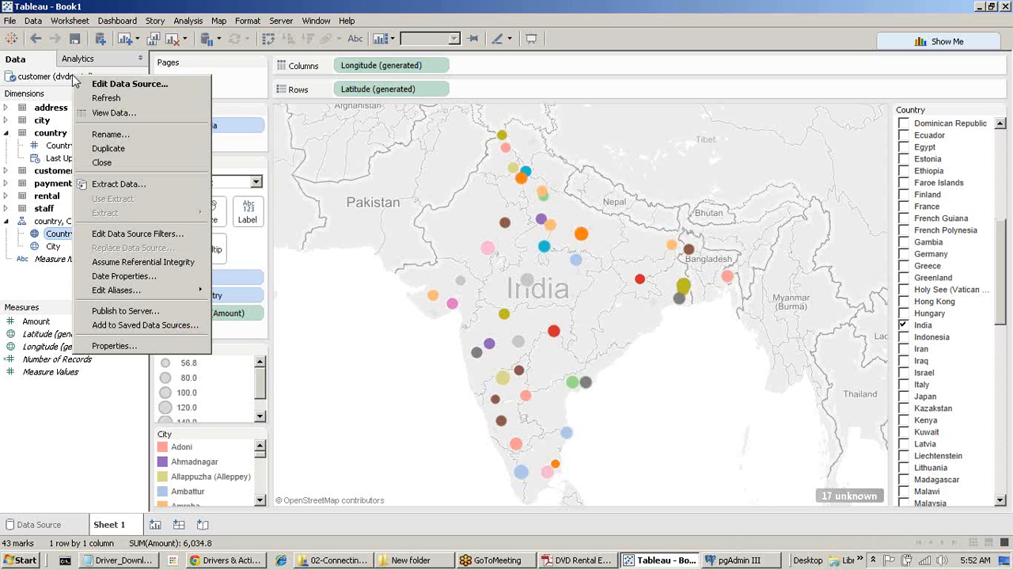
click(38, 85)
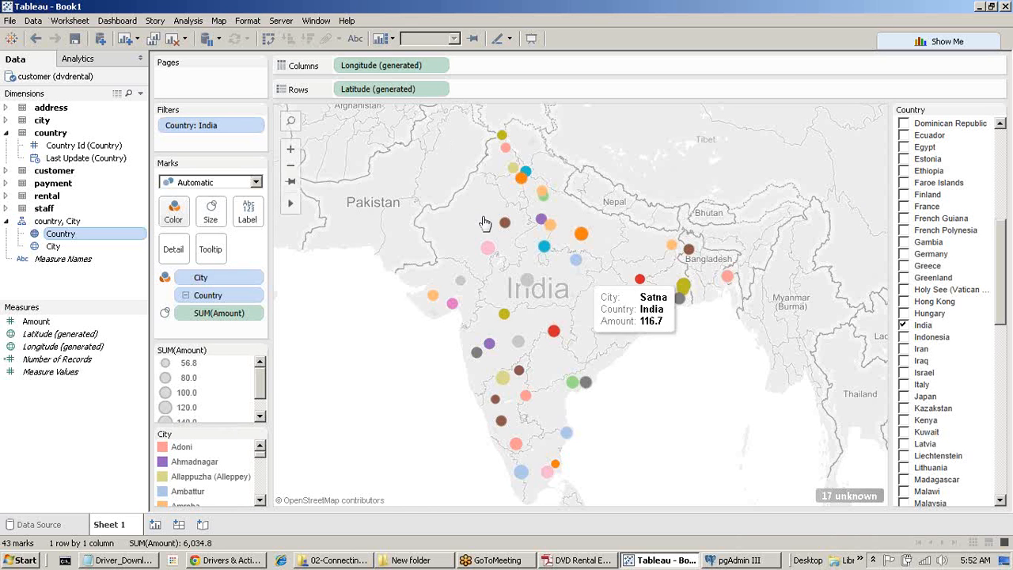
click(34, 524)
Rename the data source from 'customer (dvdrental)' to 'PostGres dvdrental'.
double_click(66, 71)
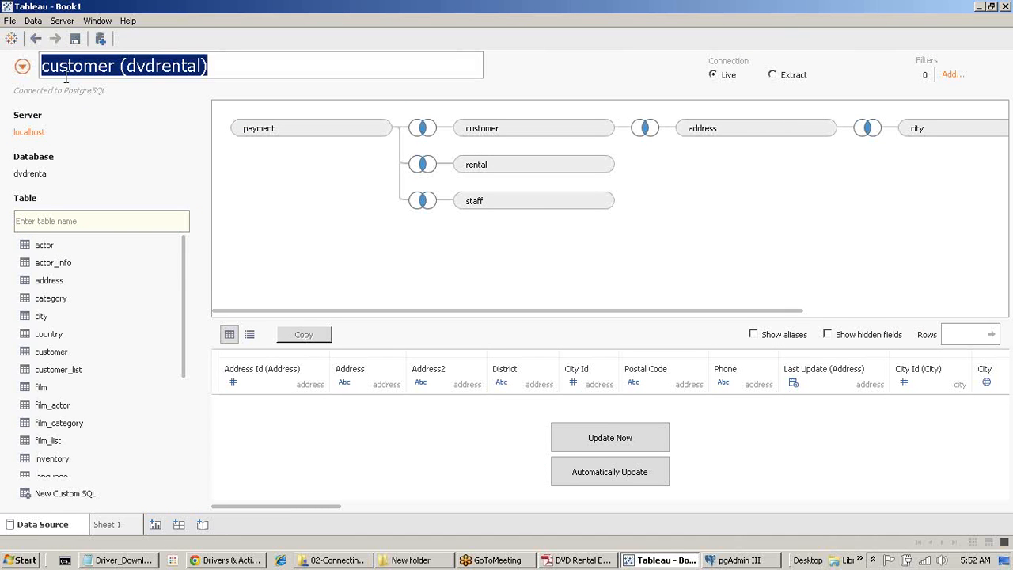
click(80, 67)
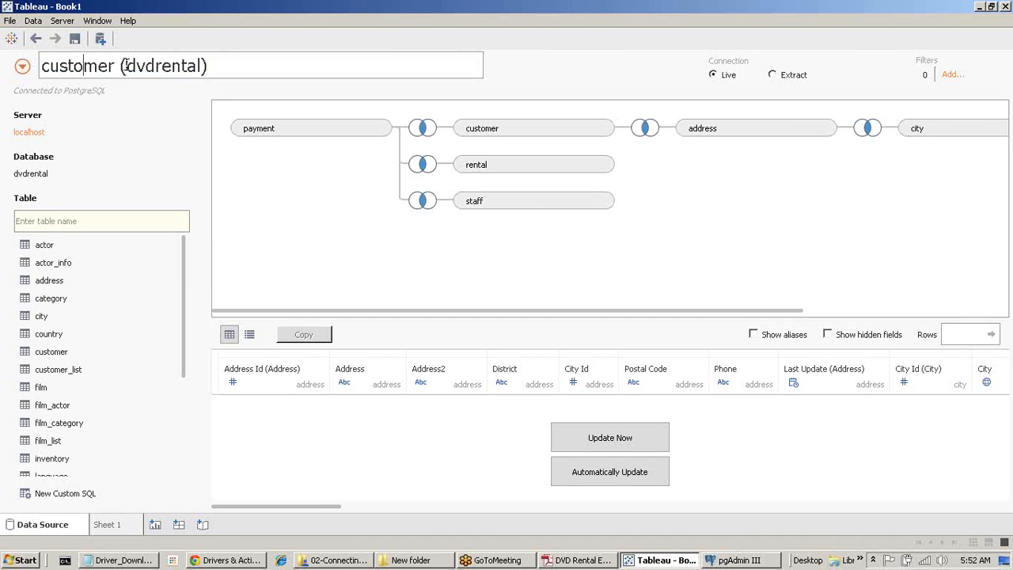
drag(108, 66, 2, 65)
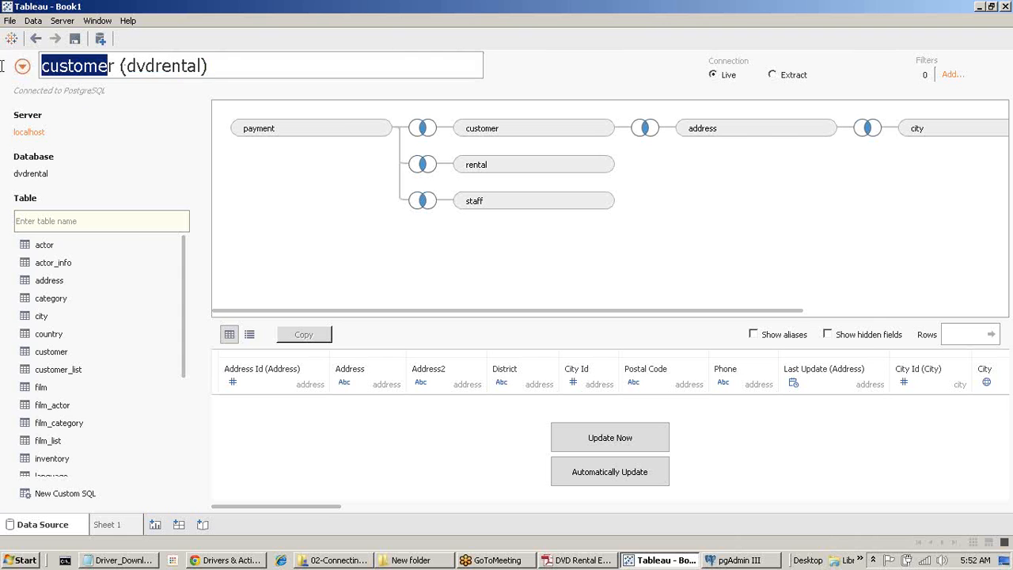
click(103, 75)
drag(115, 69, 1, 66)
text(Post)
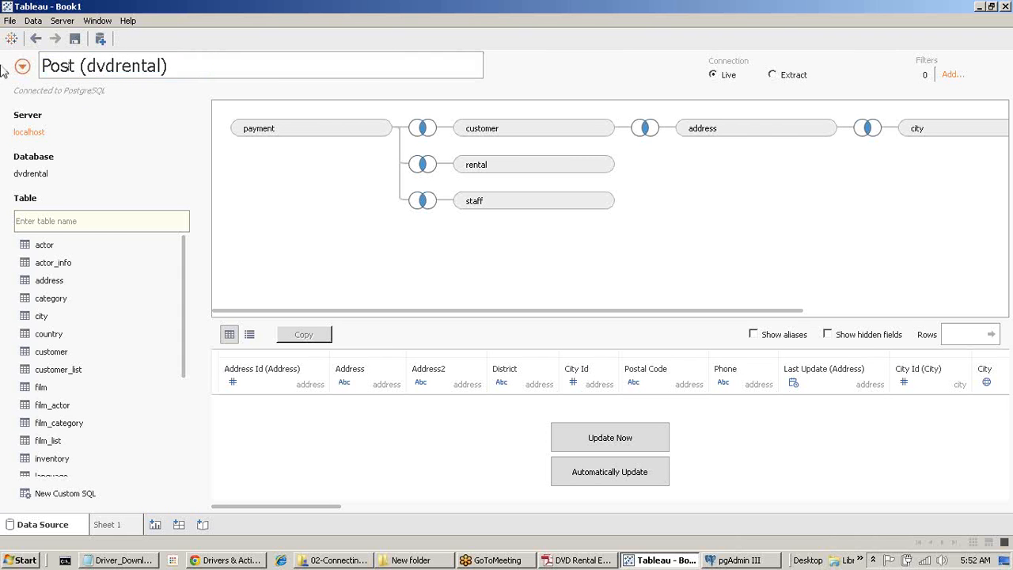
text(Gres)
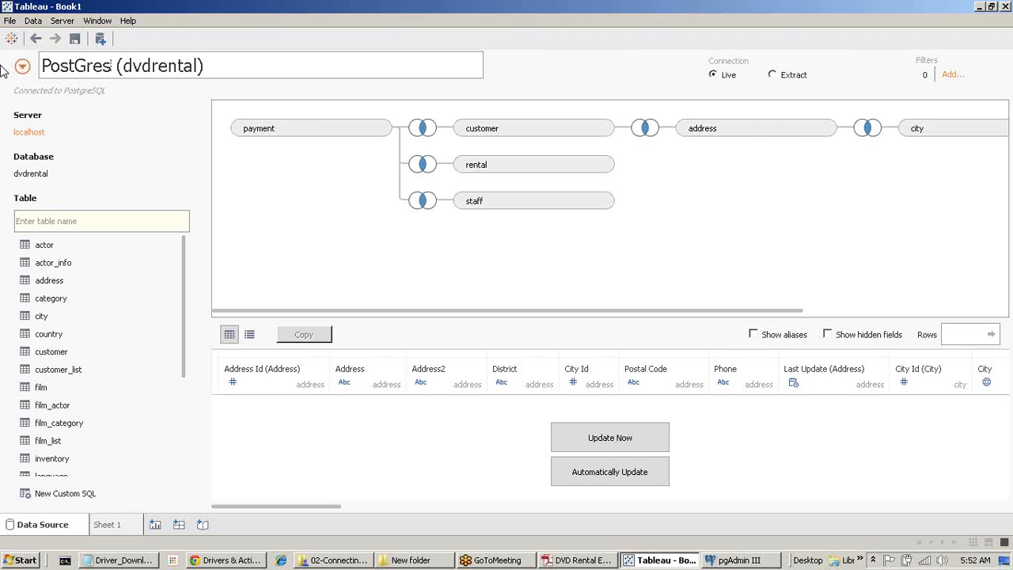
key(Delete)
key(Delete)
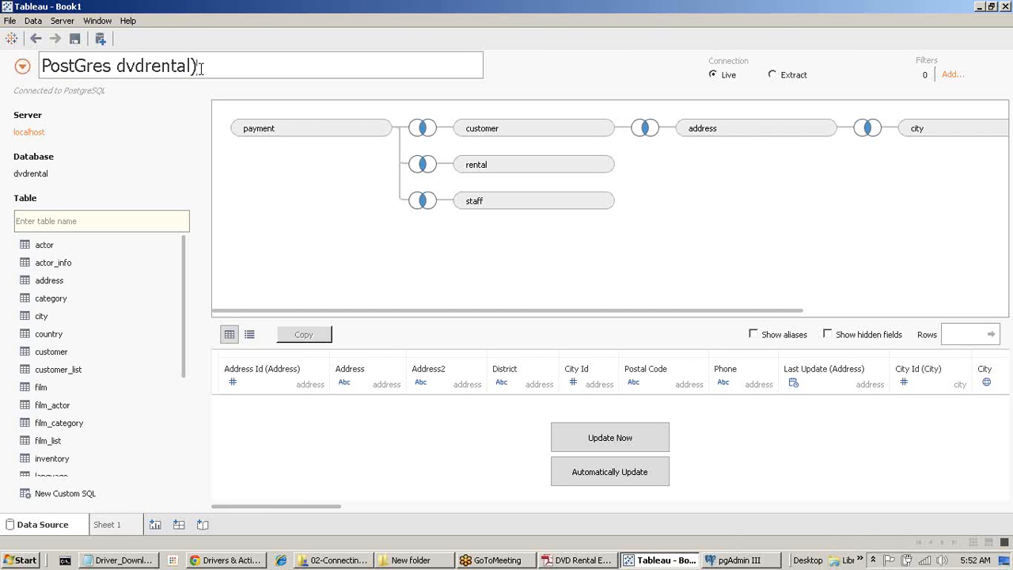
click(177, 169)
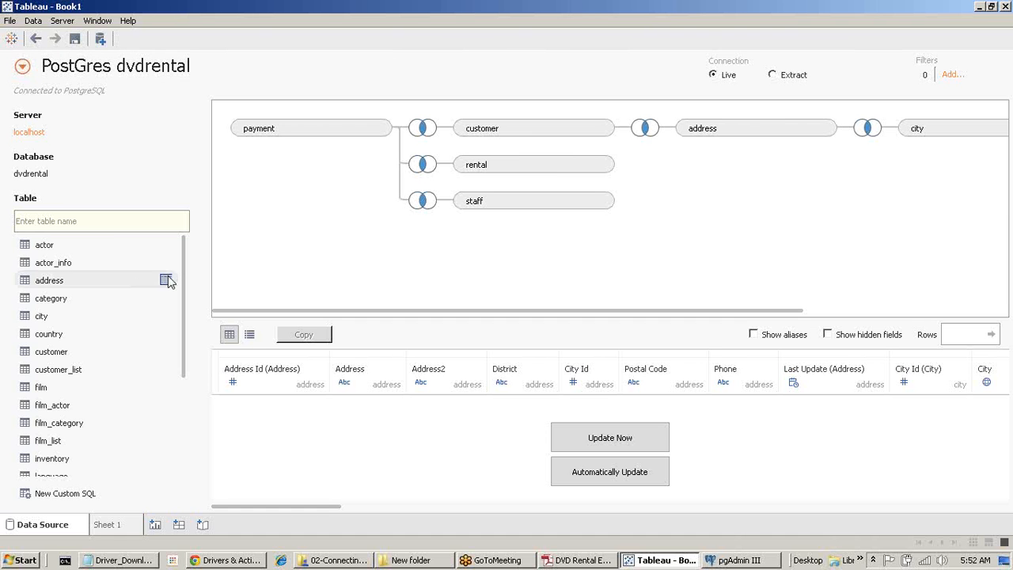
drag(183, 278, 187, 256)
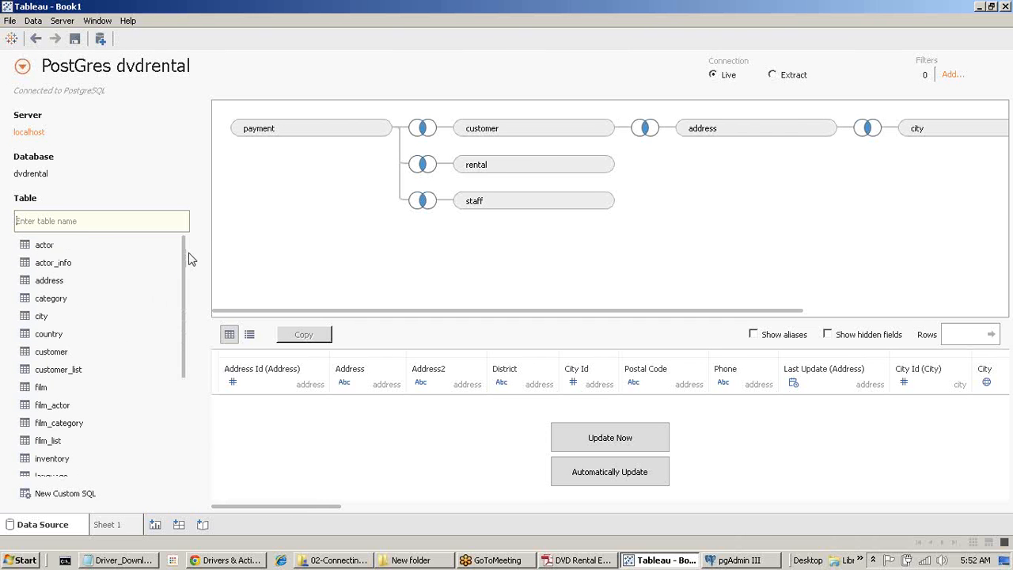
click(250, 336)
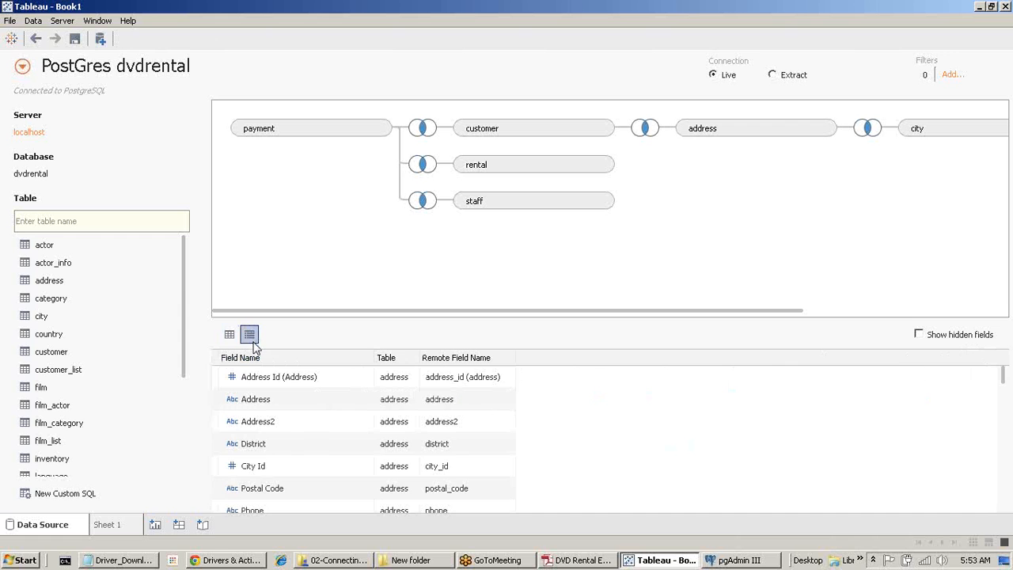
scroll(301, 438, up, 3)
scroll(301, 438, down, 4)
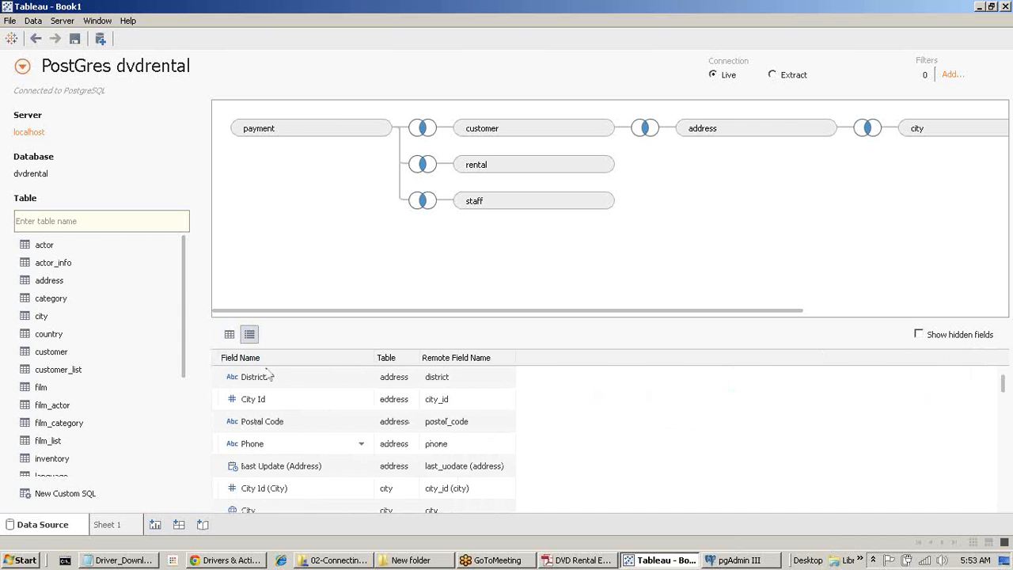
click(230, 334)
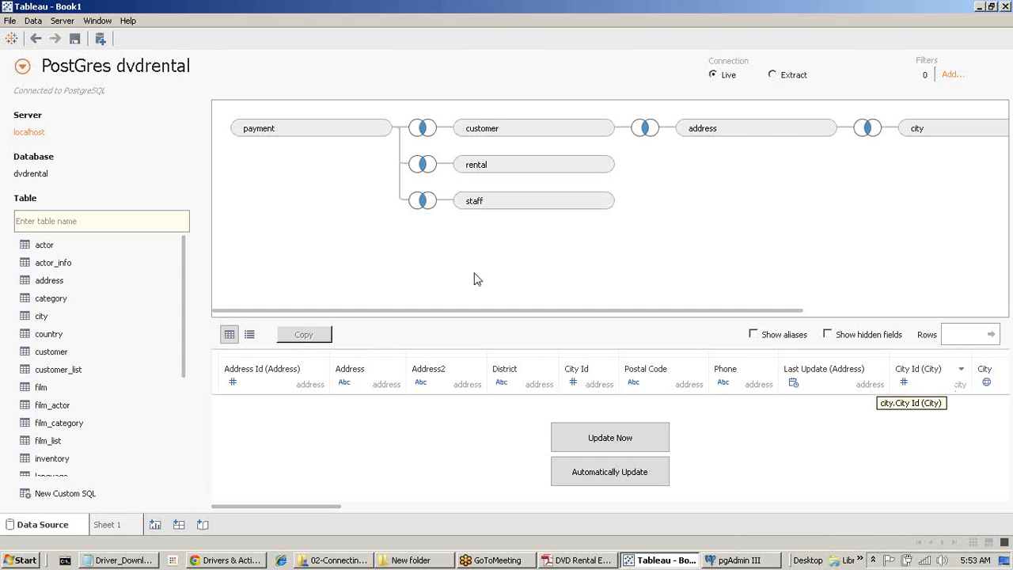
click(29, 135)
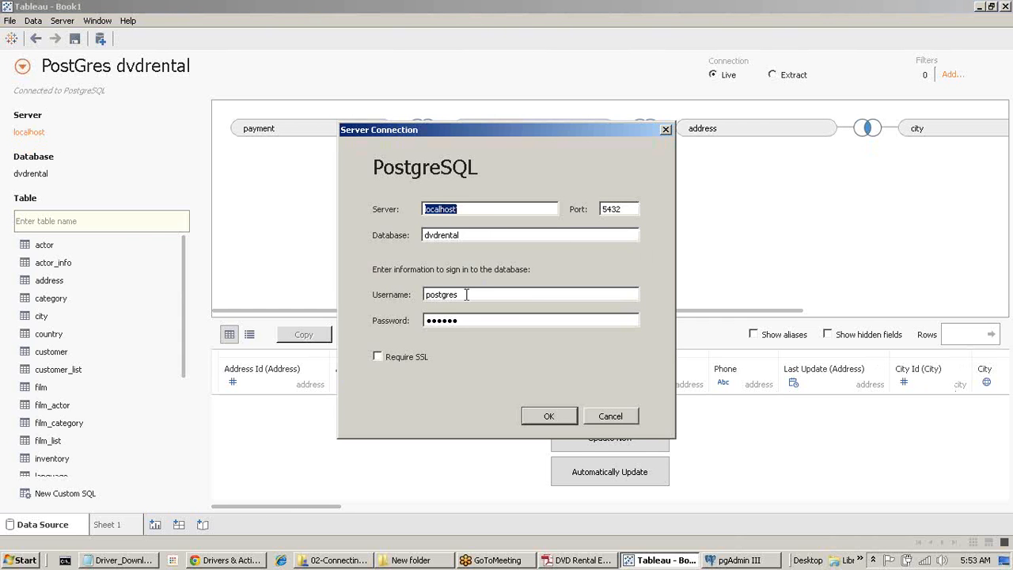
click(625, 421)
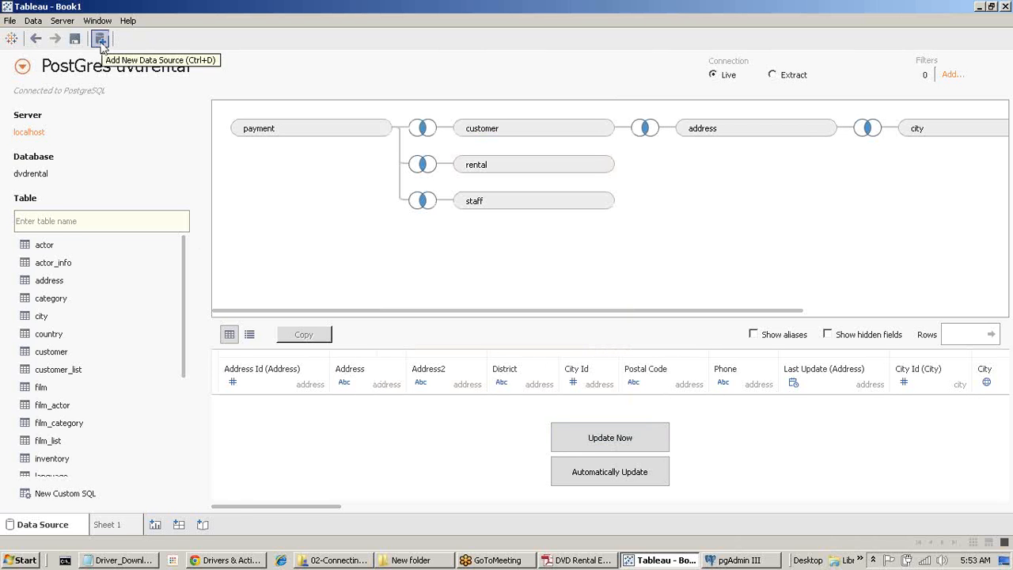
Return to Sheet 1, clear the map, and list customers by First Name and Last Name in Rows.
click(112, 529)
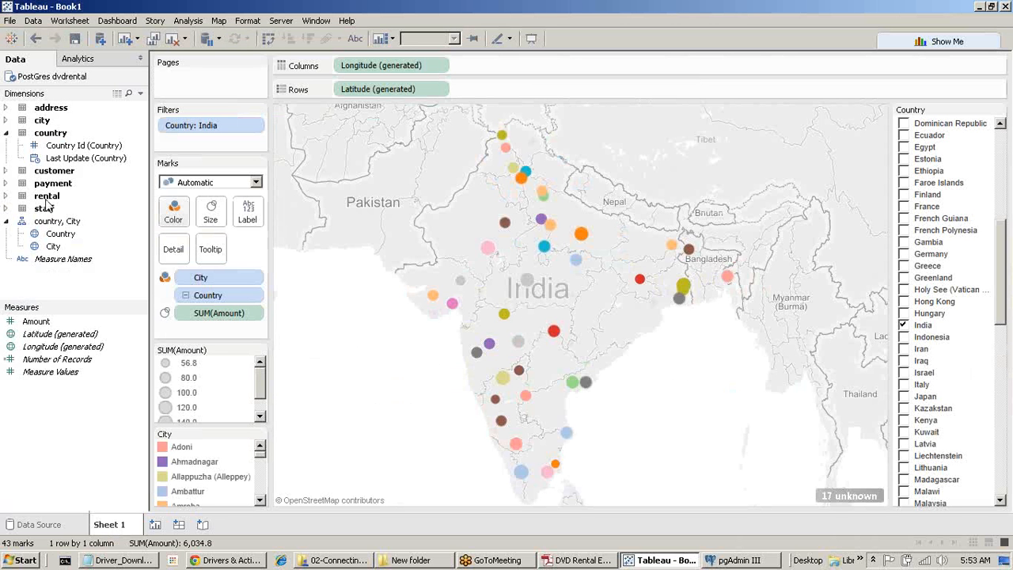
click(6, 197)
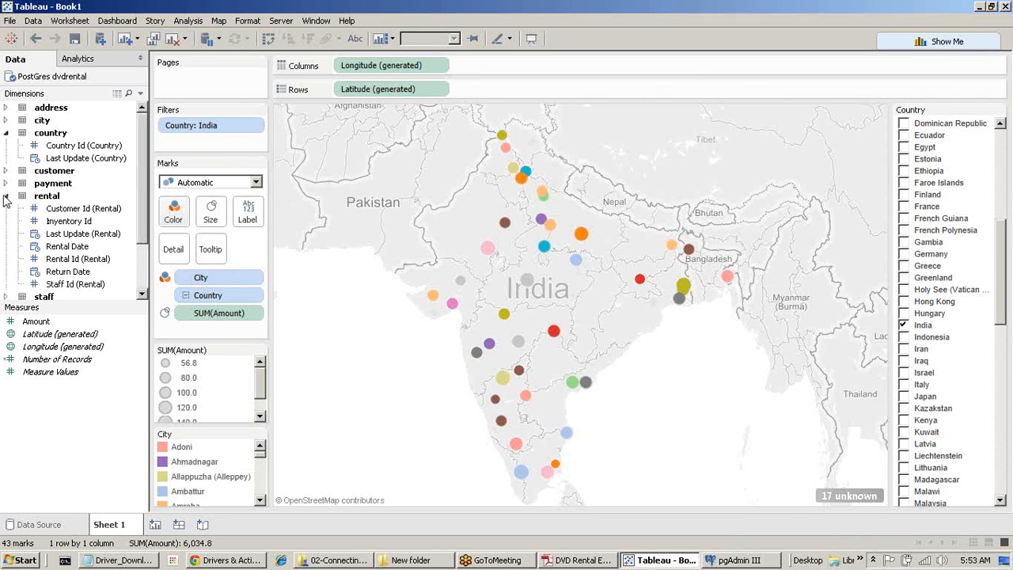
click(5, 196)
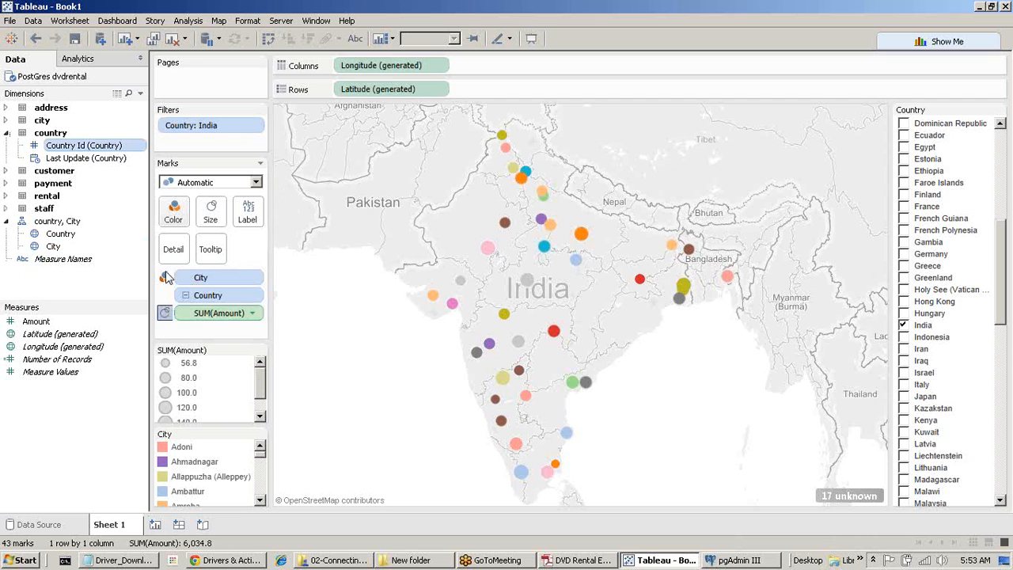
click(173, 40)
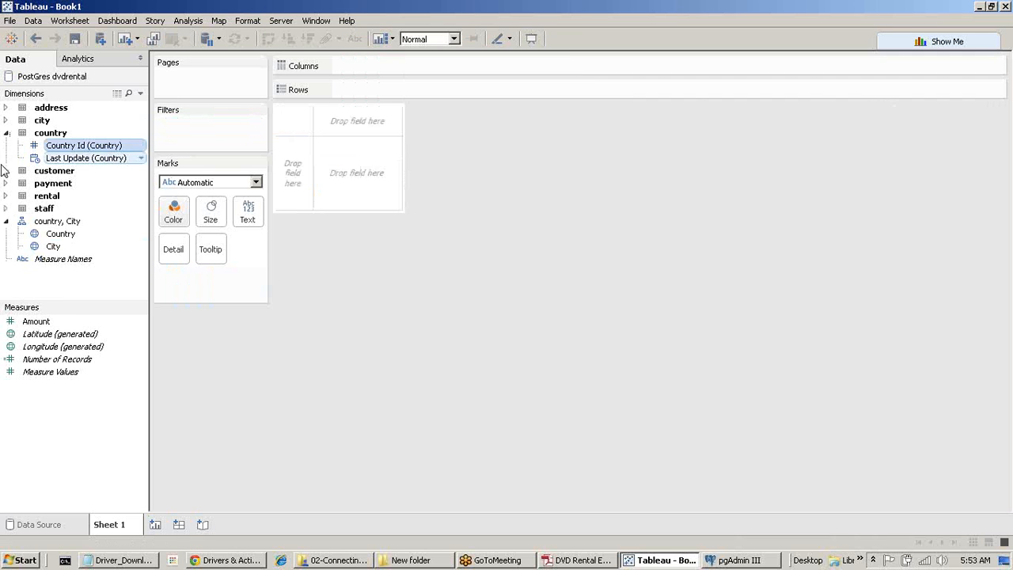
click(5, 170)
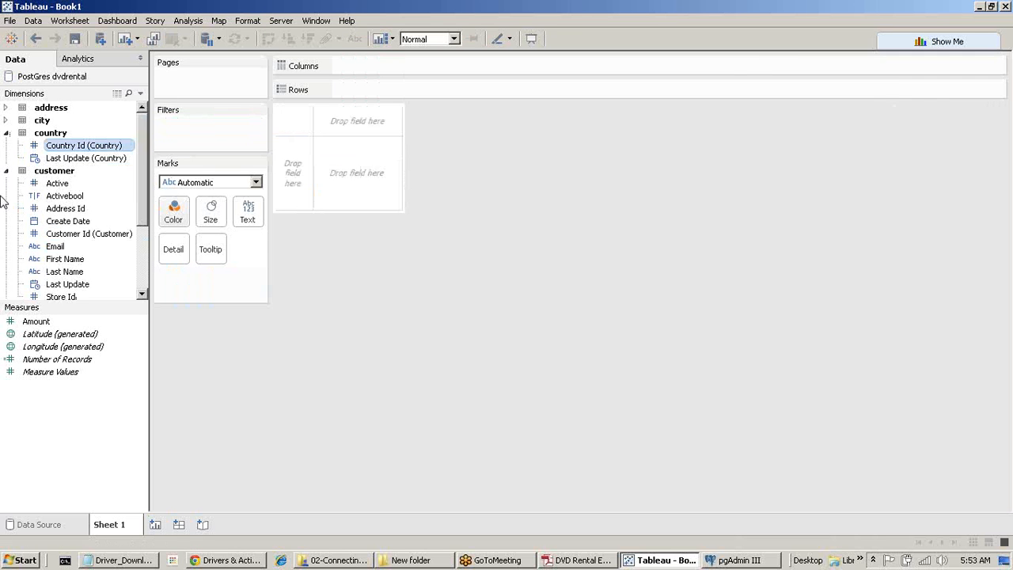
click(77, 273)
double_click(71, 260)
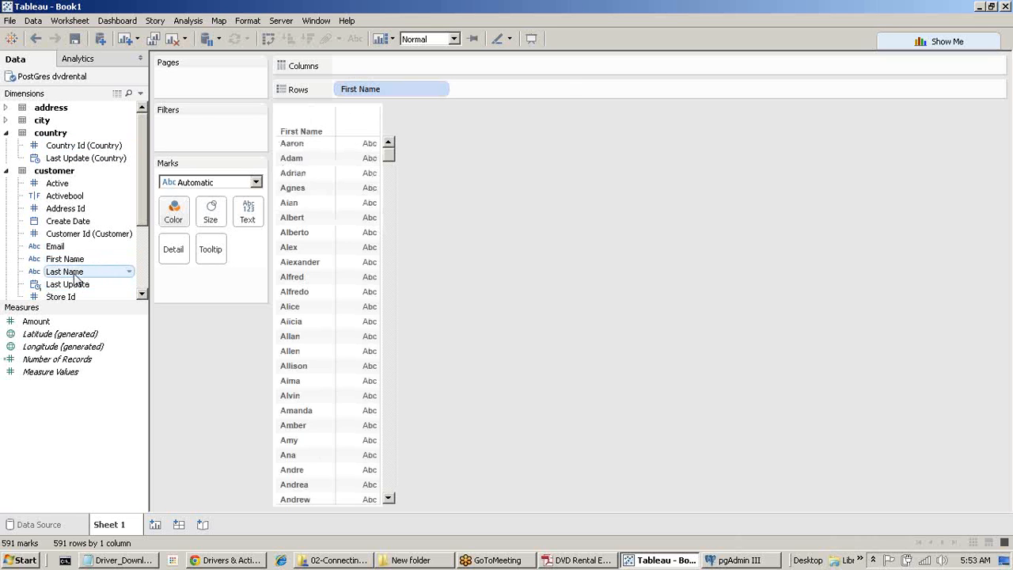
double_click(76, 272)
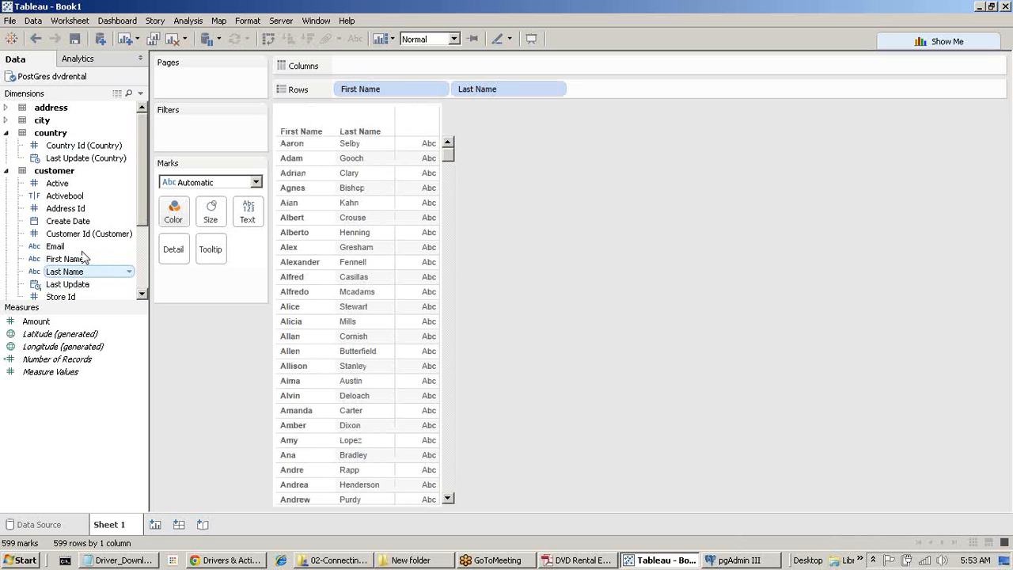
Start a new calculated field based on the First Name field.
click(80, 261)
right_click(78, 264)
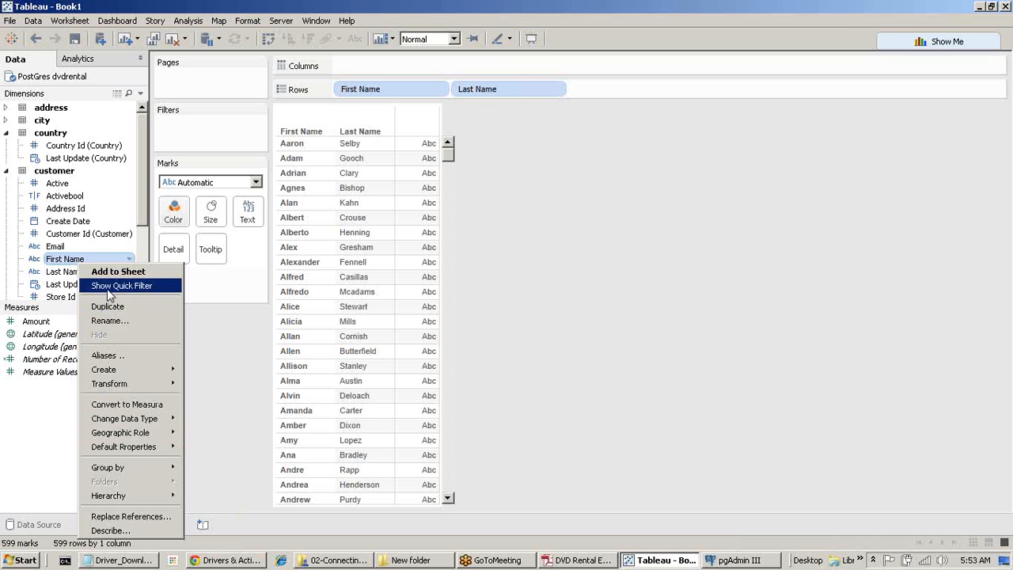
mouse_move(143, 423)
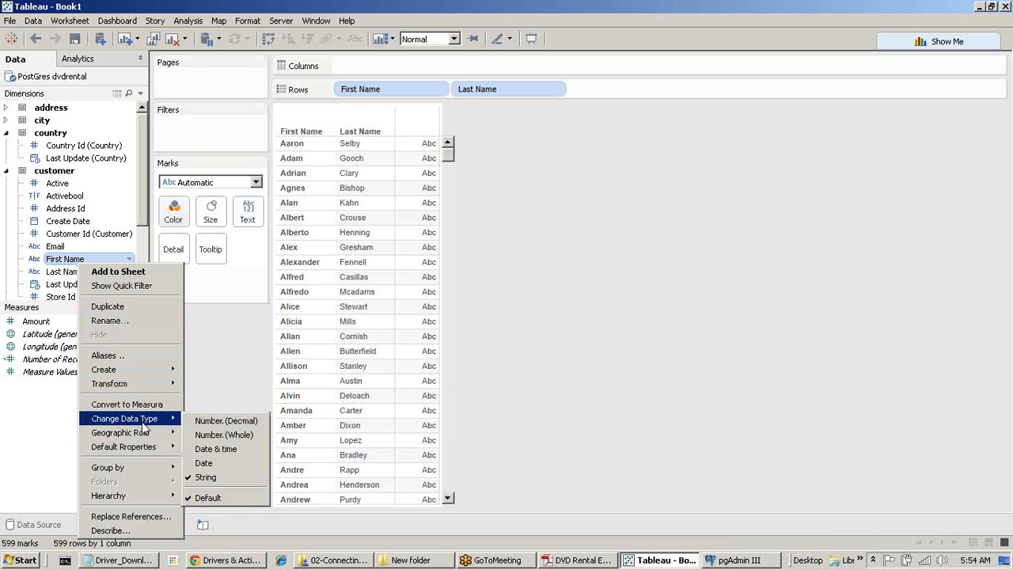
mouse_move(129, 365)
click(219, 375)
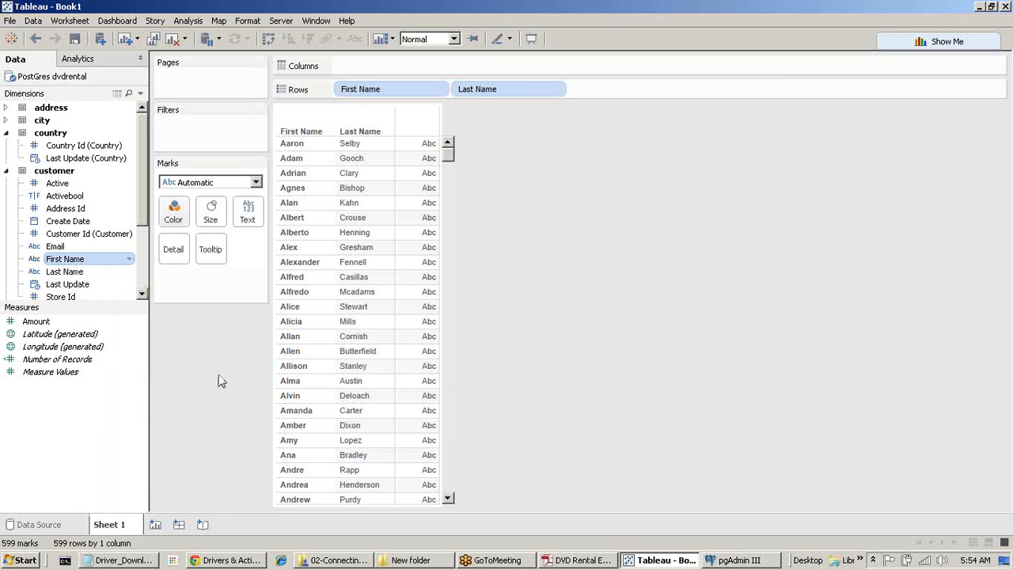
Create a calculated field 'Name' with formula [First Name]+' '+[Last Name].
click(234, 224)
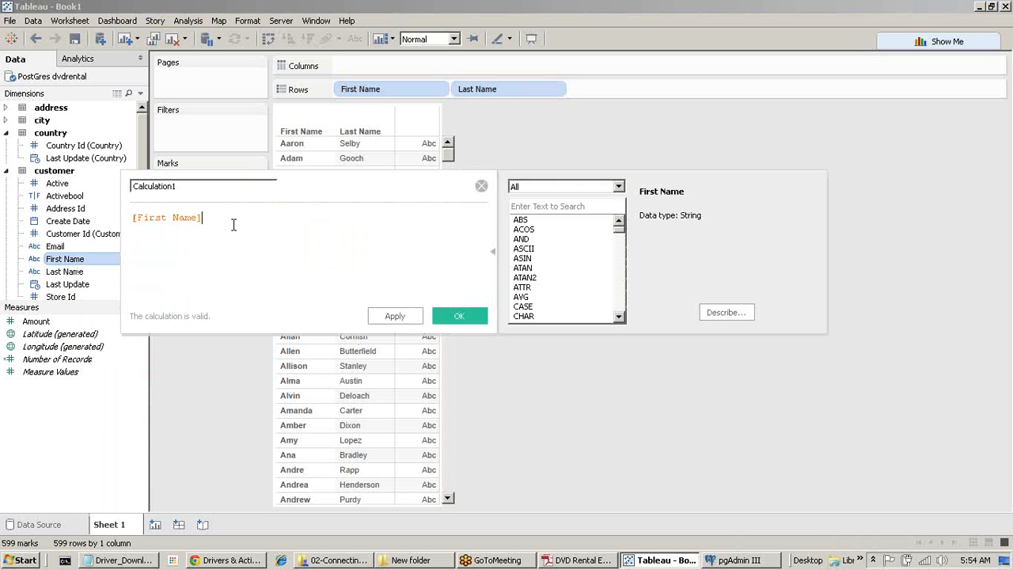
text(+La)
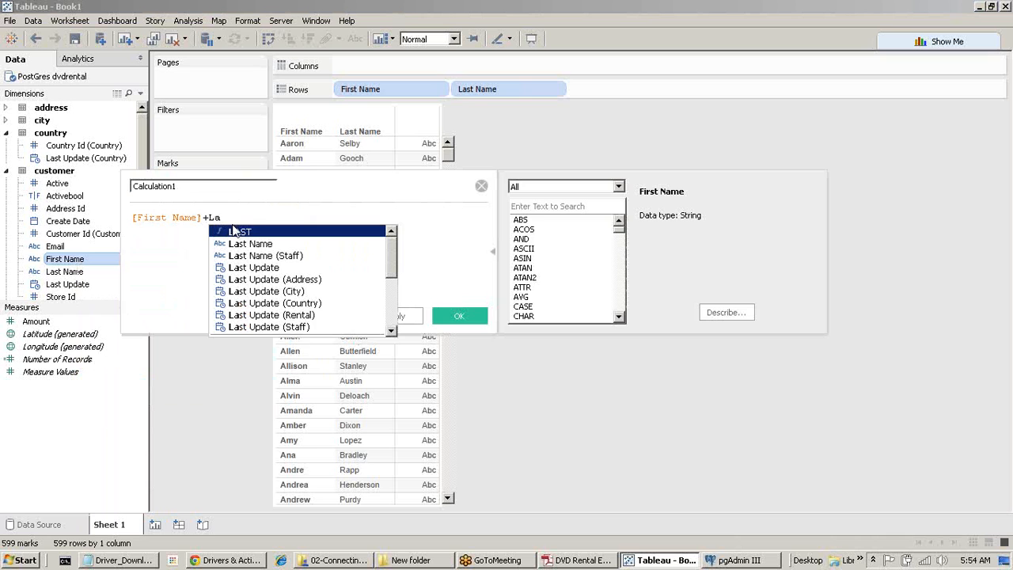
double_click(265, 244)
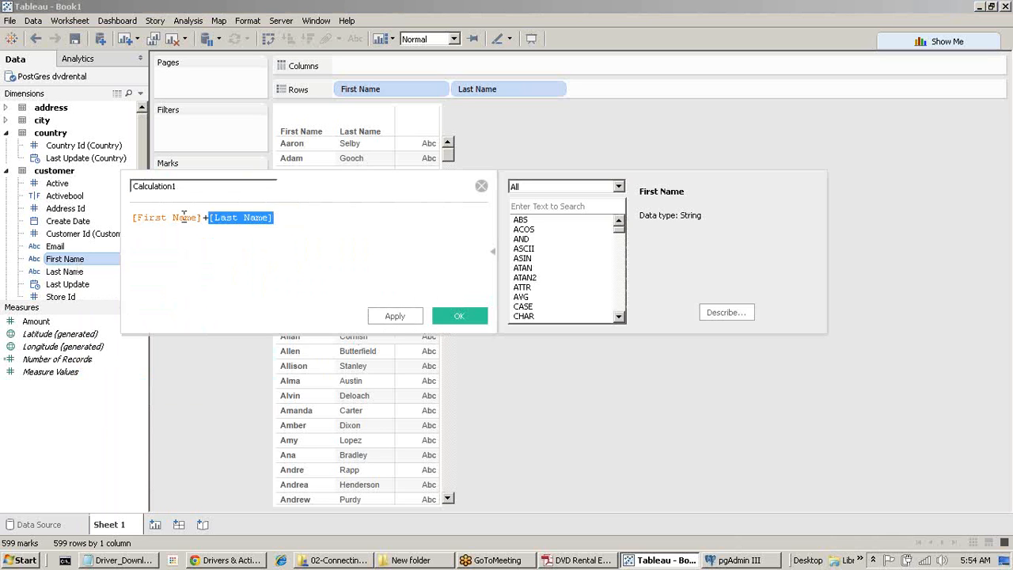
click(206, 218)
text(' )
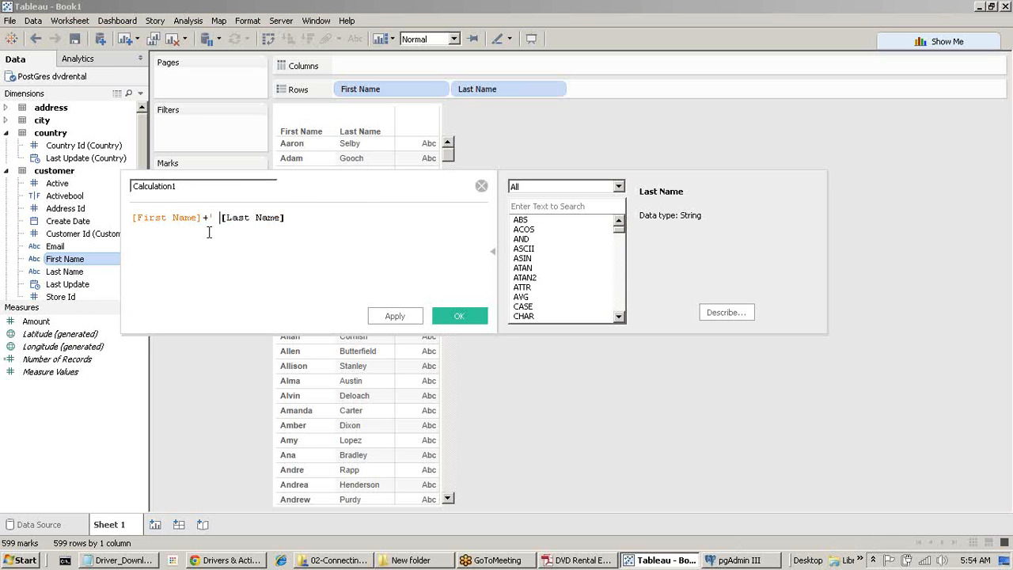
text('+)
click(221, 242)
click(190, 186)
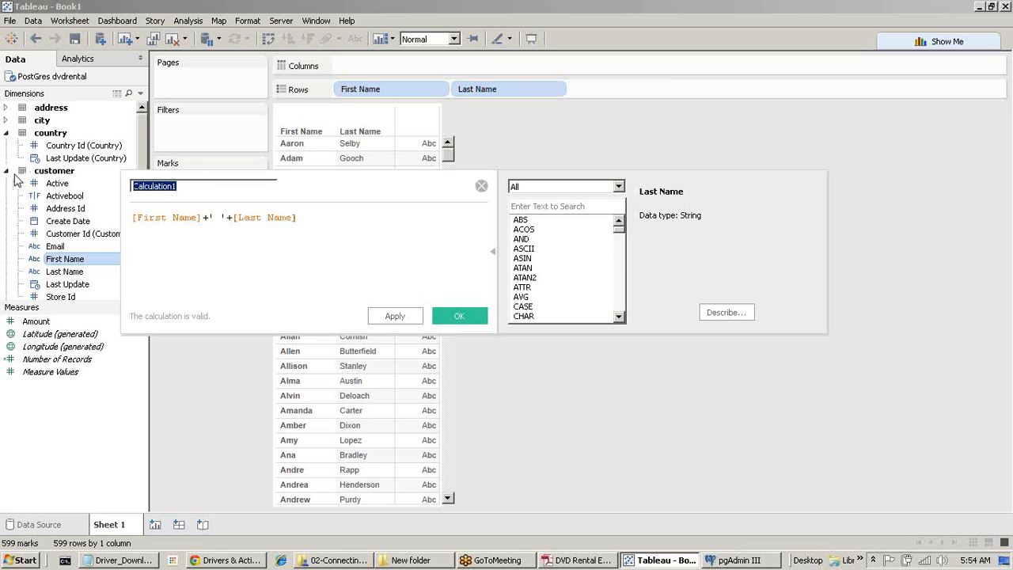
text(Name)
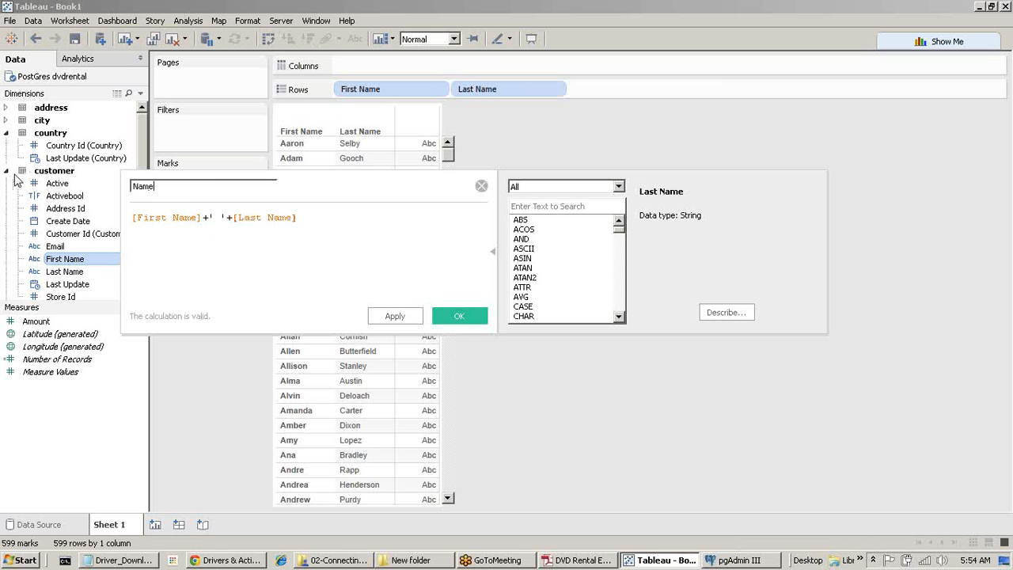
click(459, 317)
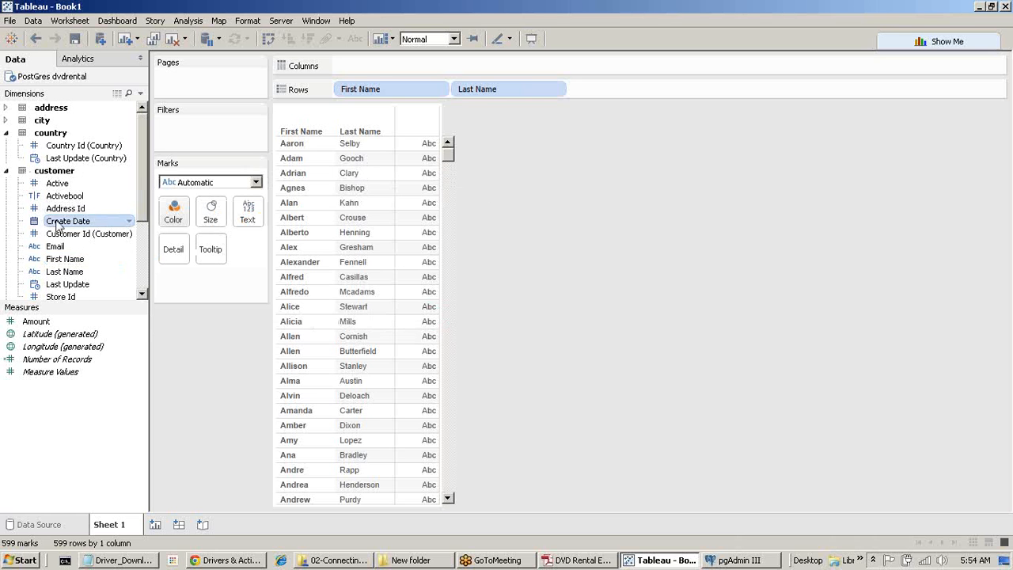
Try Name on Rows, undo back past its creation, and remove First Name and Last Name from Rows.
scroll(57, 225, down, 3)
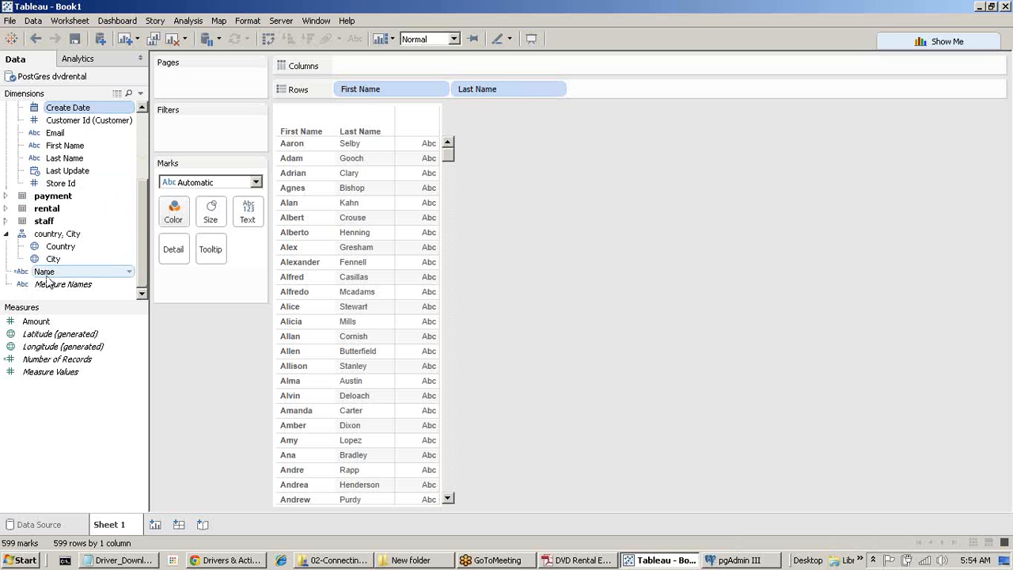
mouse_move(47, 271)
mouse_down()
mouse_move(56, 104)
mouse_move(68, 142)
mouse_move(55, 277)
mouse_up()
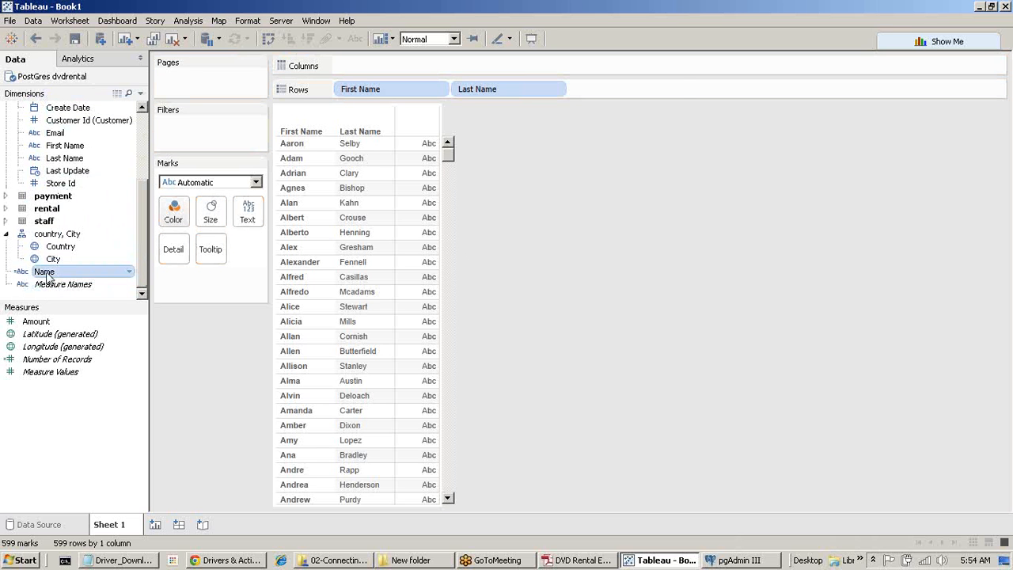
double_click(45, 272)
drag(384, 89, 157, 404)
drag(398, 99, 219, 389)
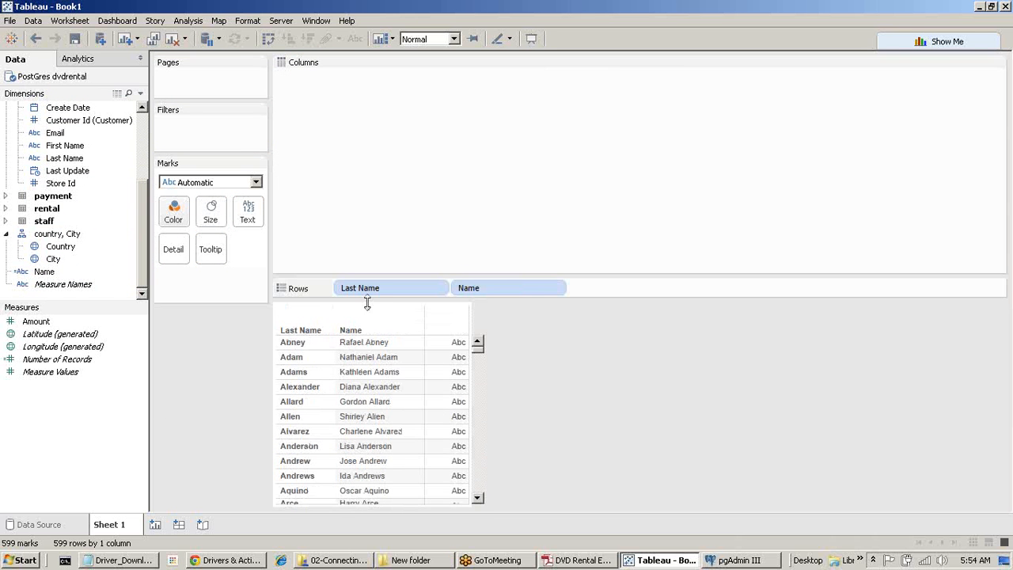
click(36, 39)
click(36, 39)
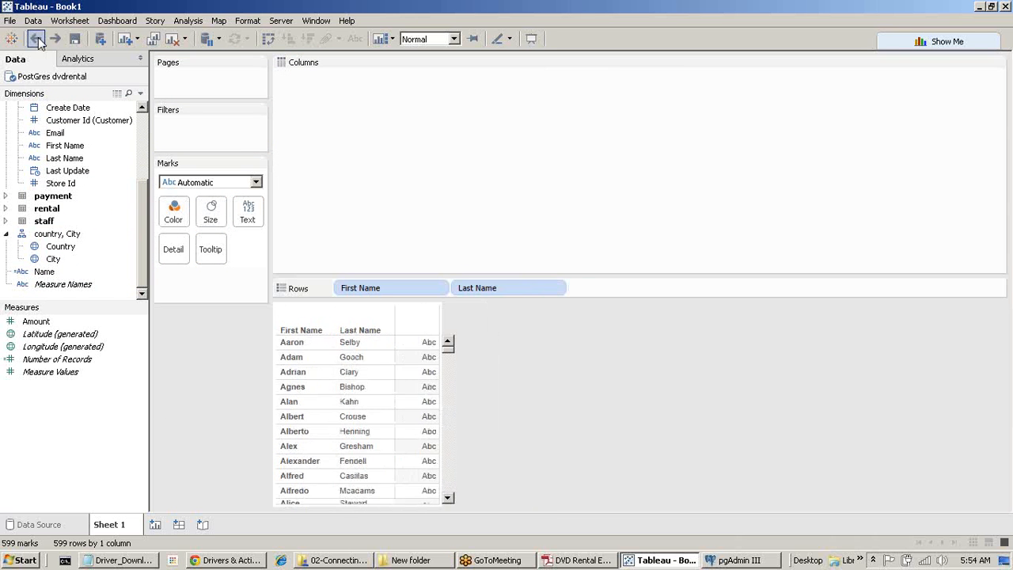
click(35, 39)
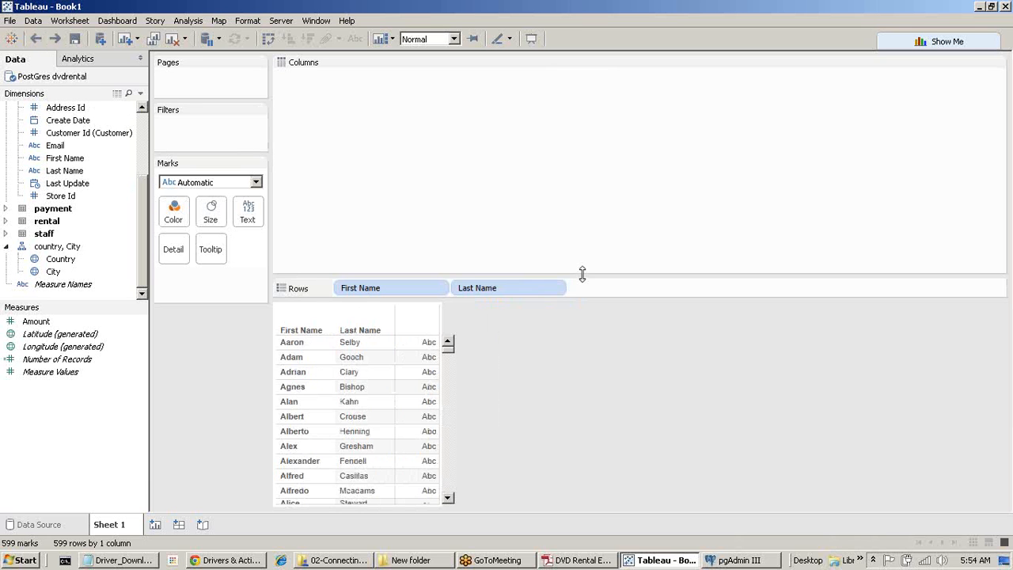
drag(581, 274, 635, 60)
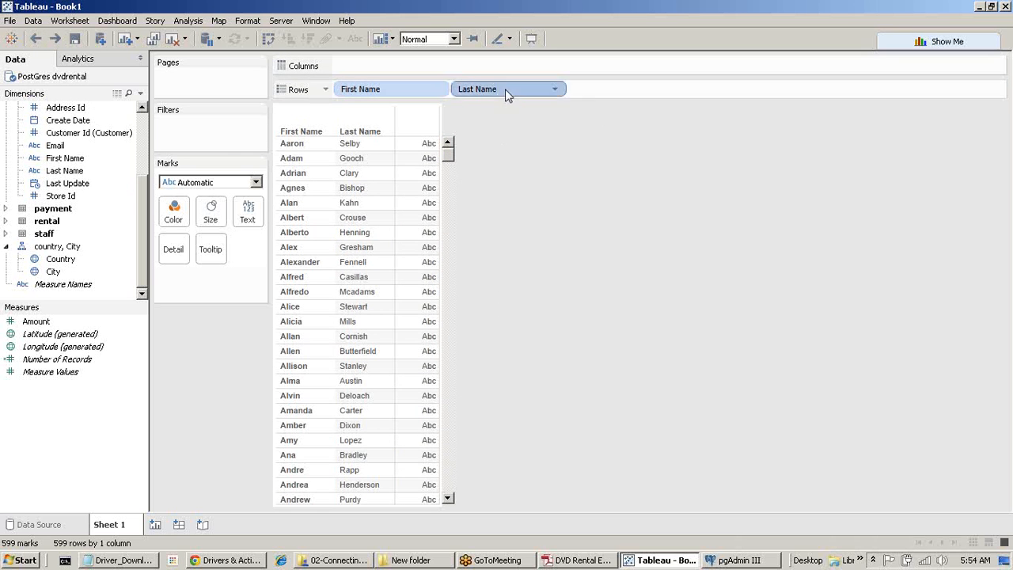
drag(505, 91, 507, 269)
drag(396, 90, 111, 230)
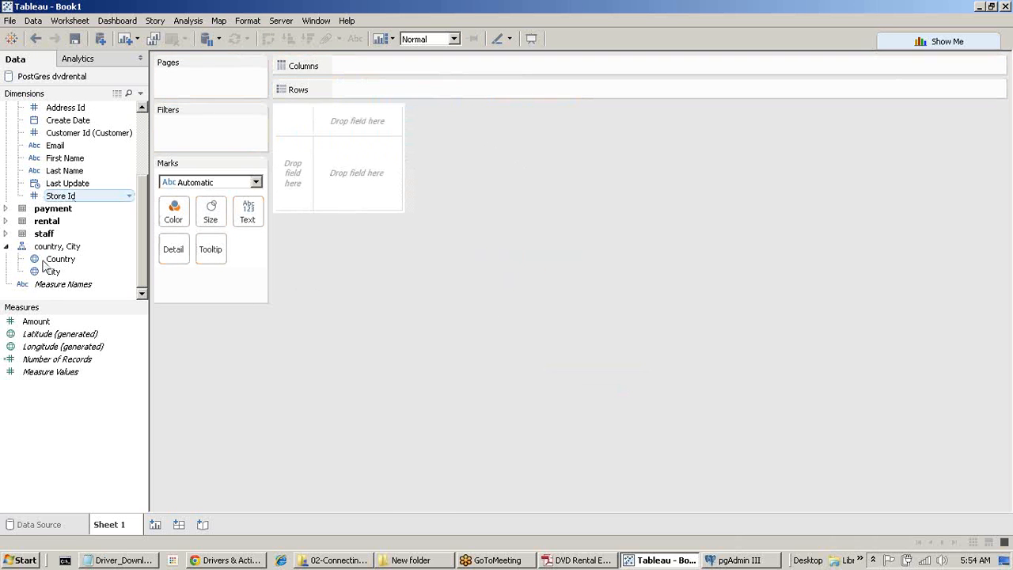
Recreate the 'Name' calculated field as [First Name]+' '+[Last Name].
scroll(75, 259, up, 2)
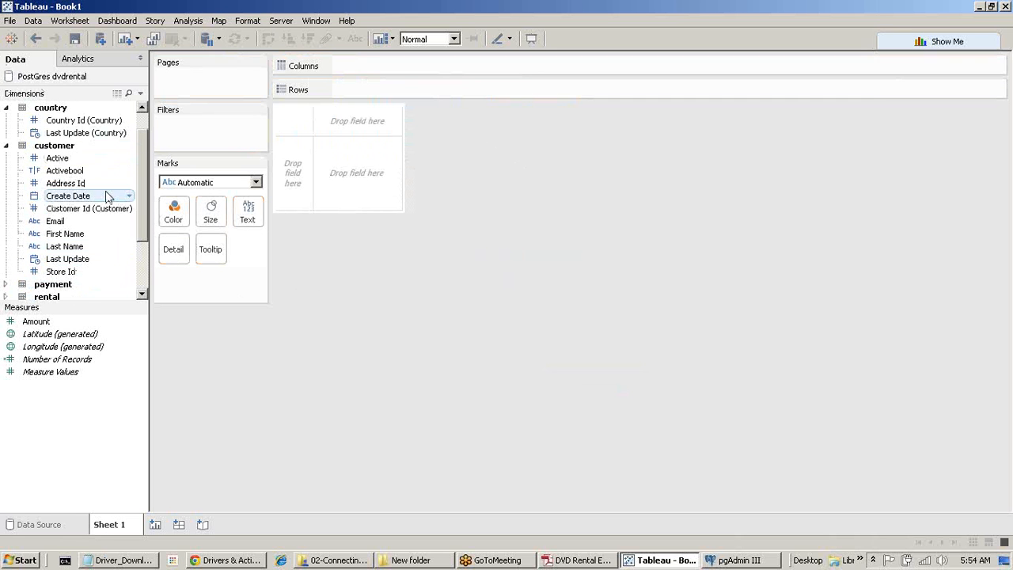
scroll(107, 195, up, 1)
right_click(87, 263)
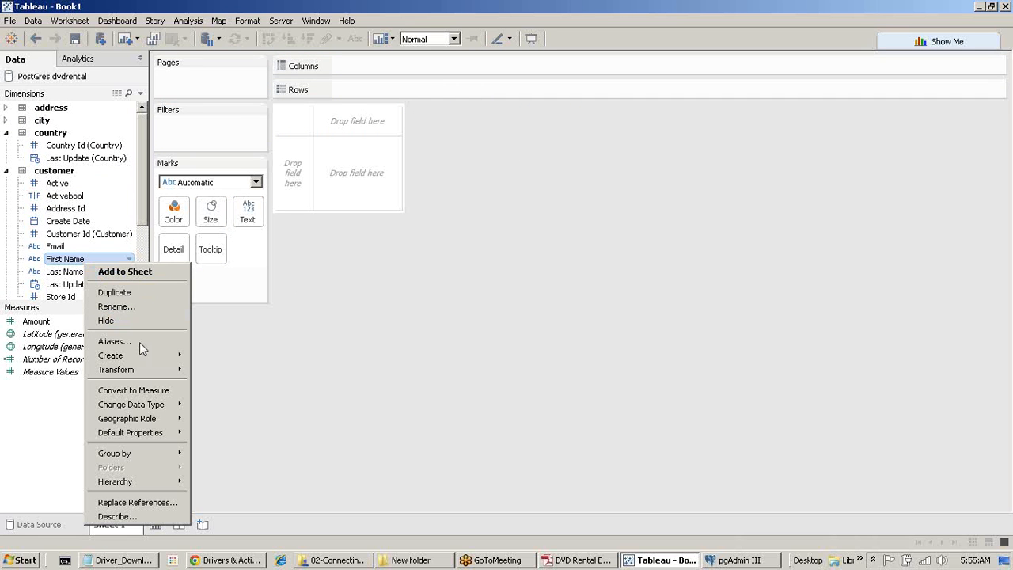
mouse_move(151, 362)
click(239, 357)
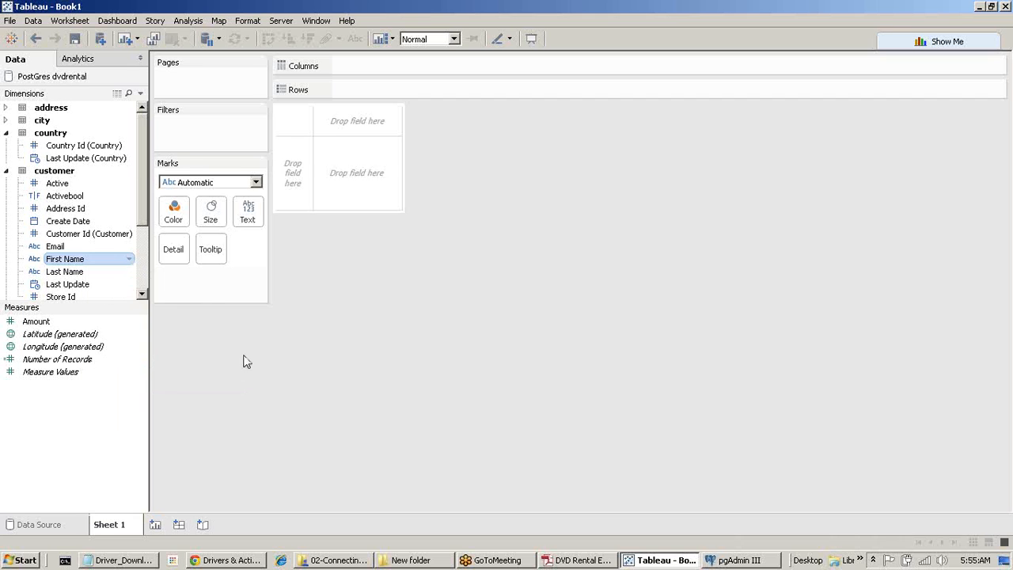
text(Name)
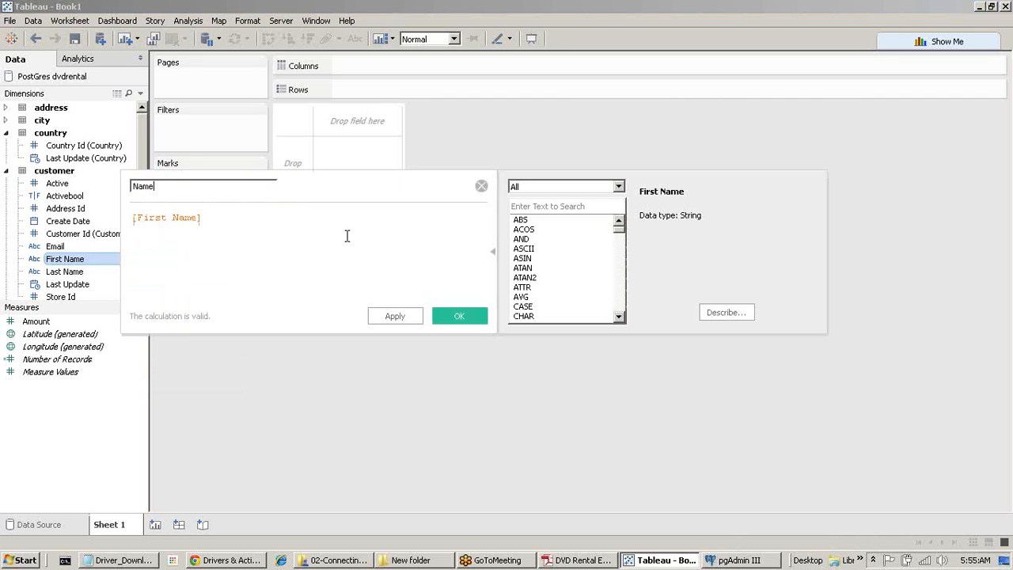
click(316, 239)
text(+' '+las)
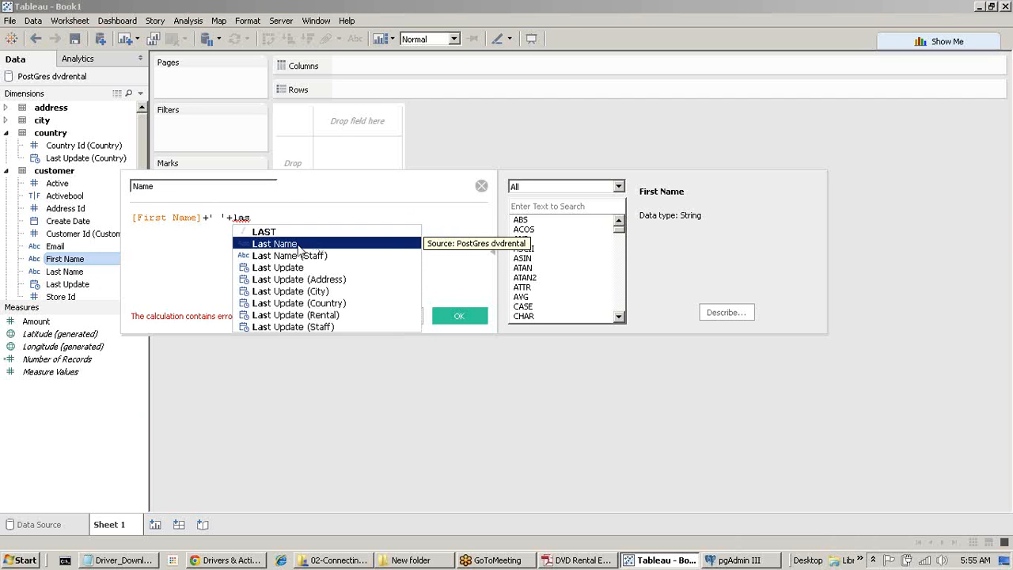
double_click(313, 243)
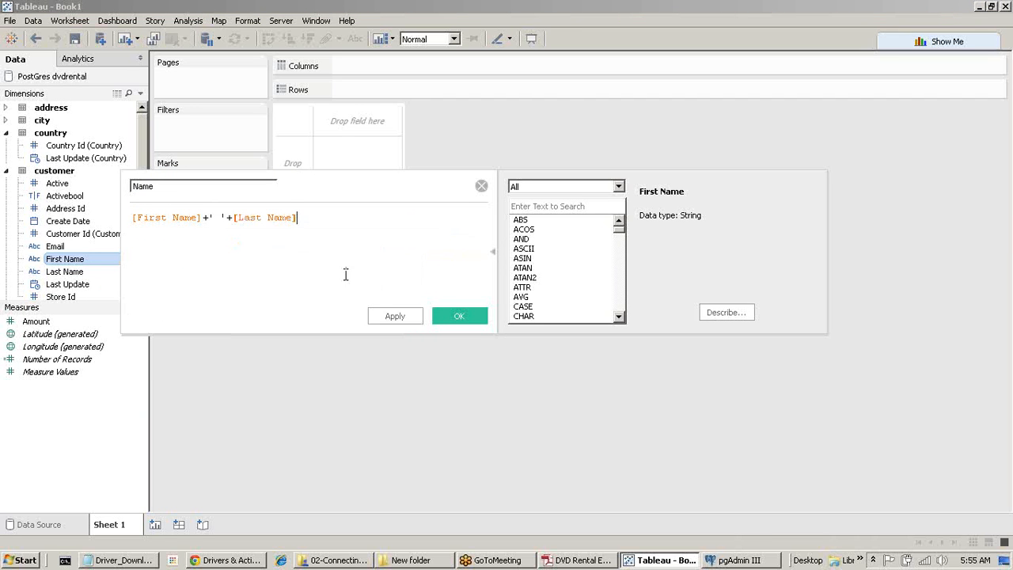
click(452, 317)
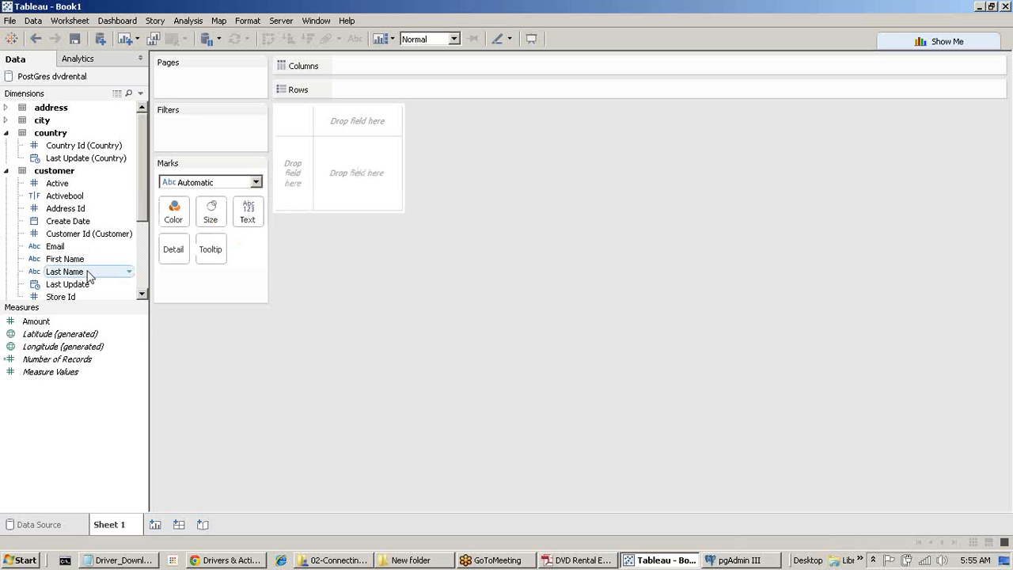
Put Name on Rows and add summed Amount, listing all 599 customers' totals.
scroll(89, 274, down, 2)
scroll(89, 274, up, 2)
click(8, 172)
click(7, 133)
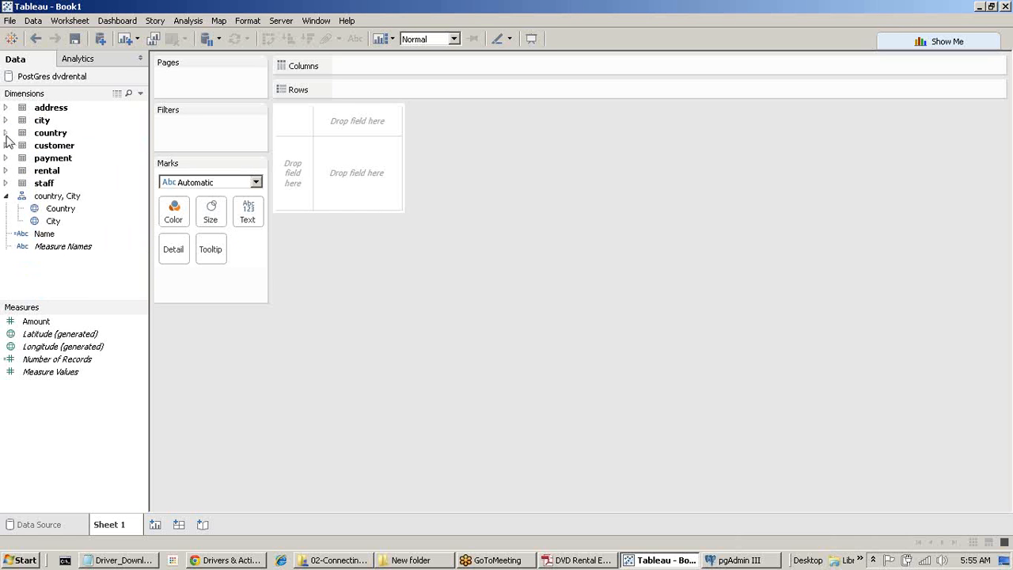
click(41, 236)
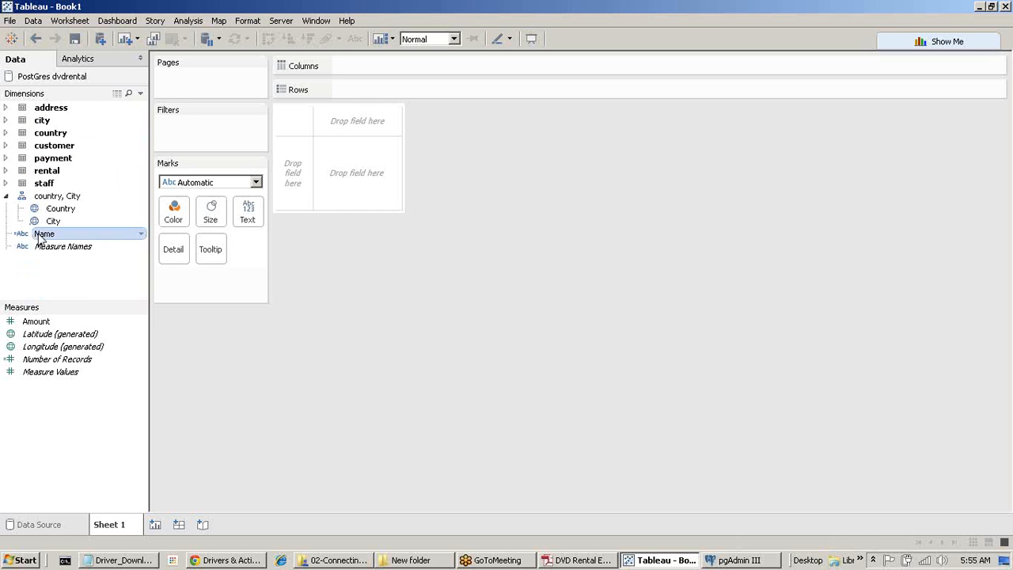
drag(41, 236, 356, 91)
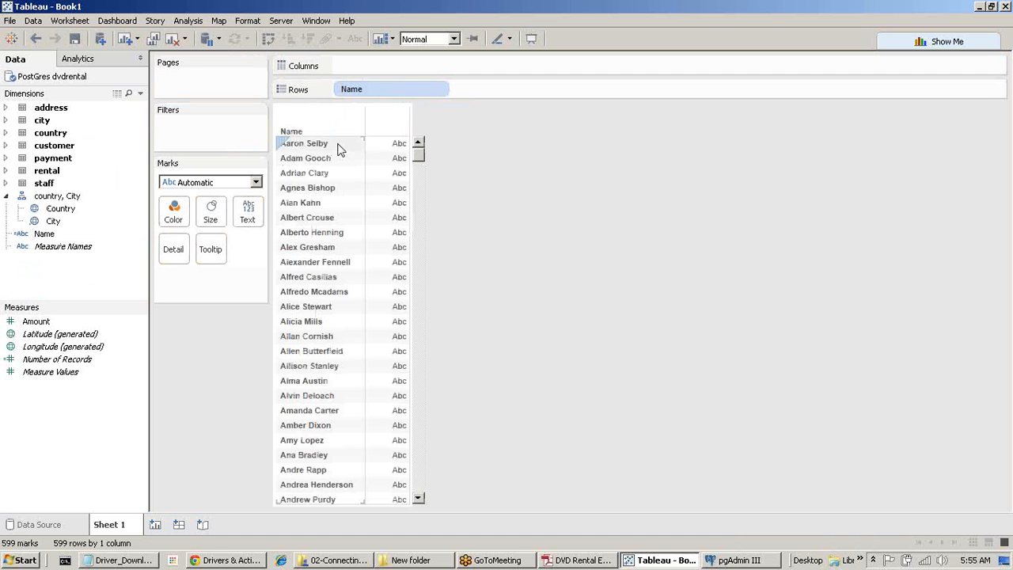
click(37, 323)
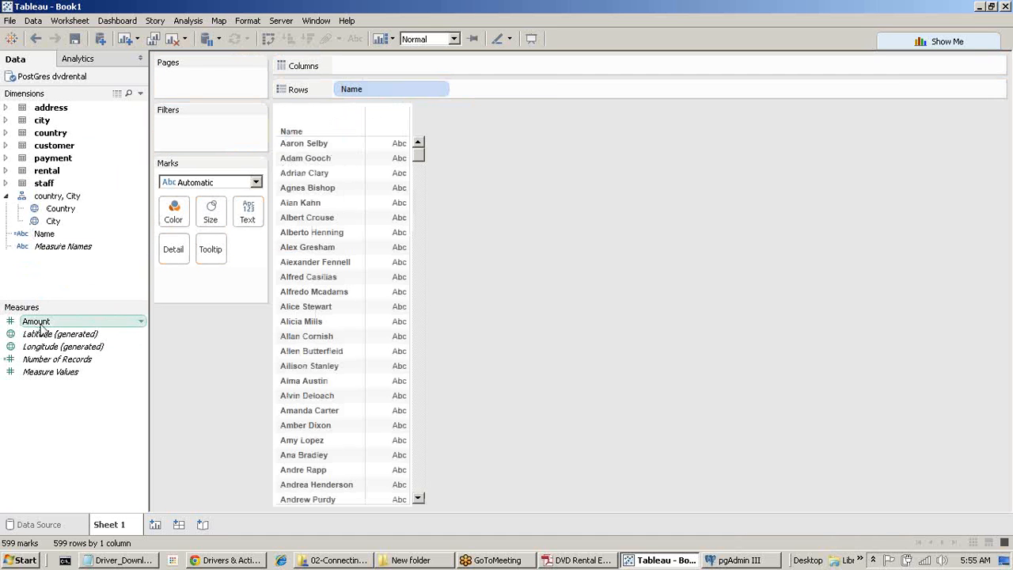
double_click(38, 323)
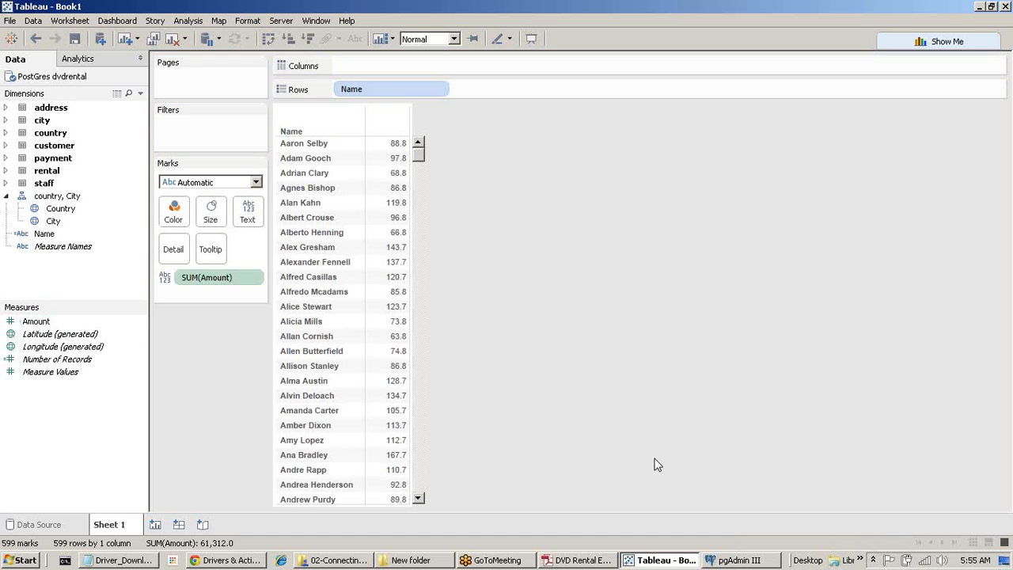
Show each customer's summed Amount as horizontal bars sorted descending, top payer first.
click(950, 43)
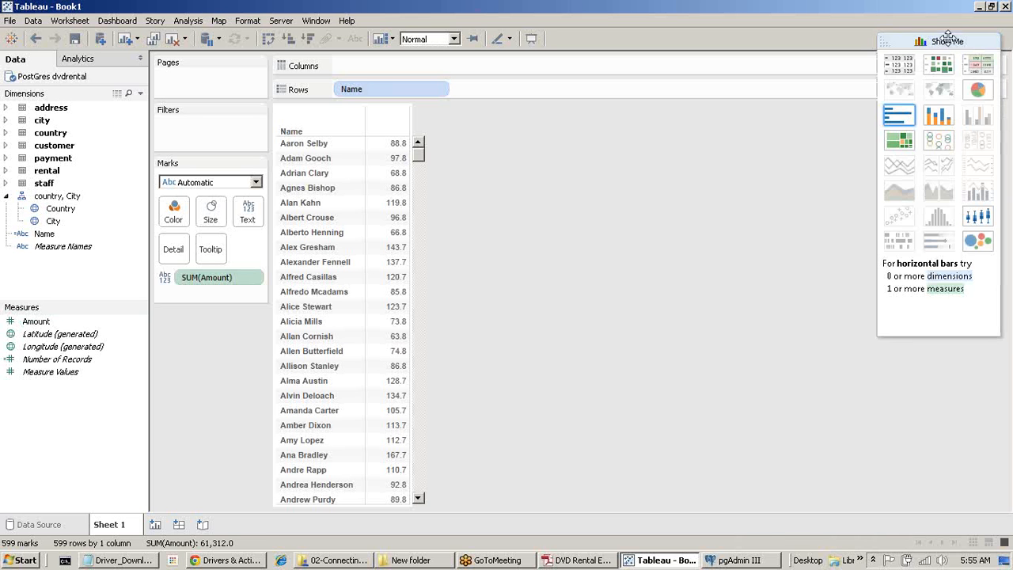
click(900, 117)
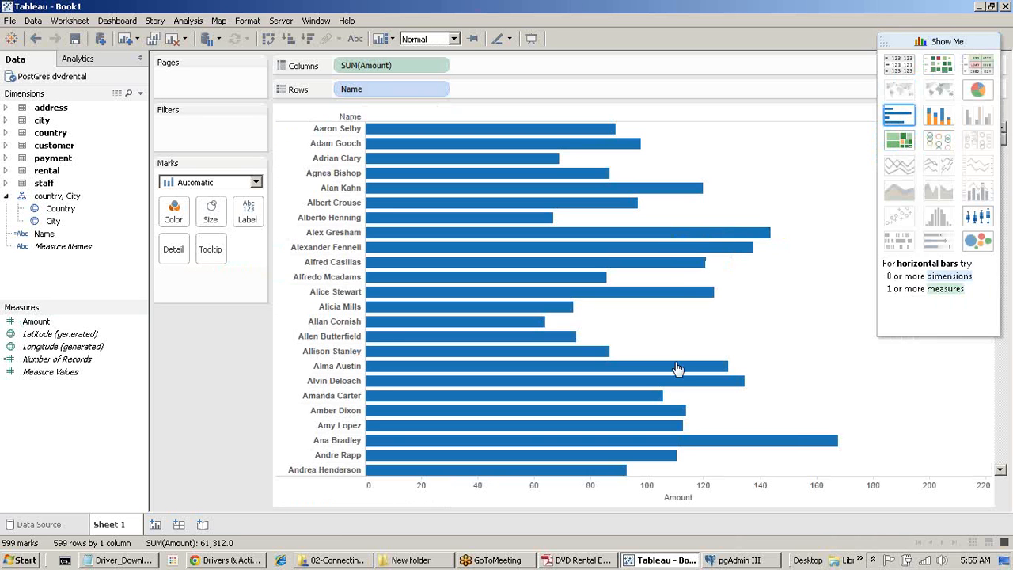
click(702, 497)
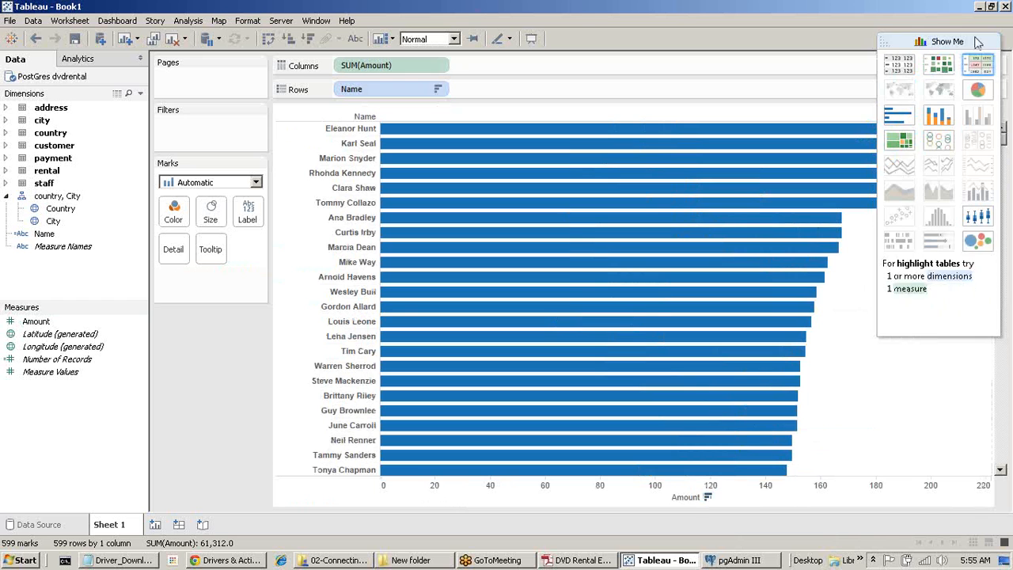
click(948, 41)
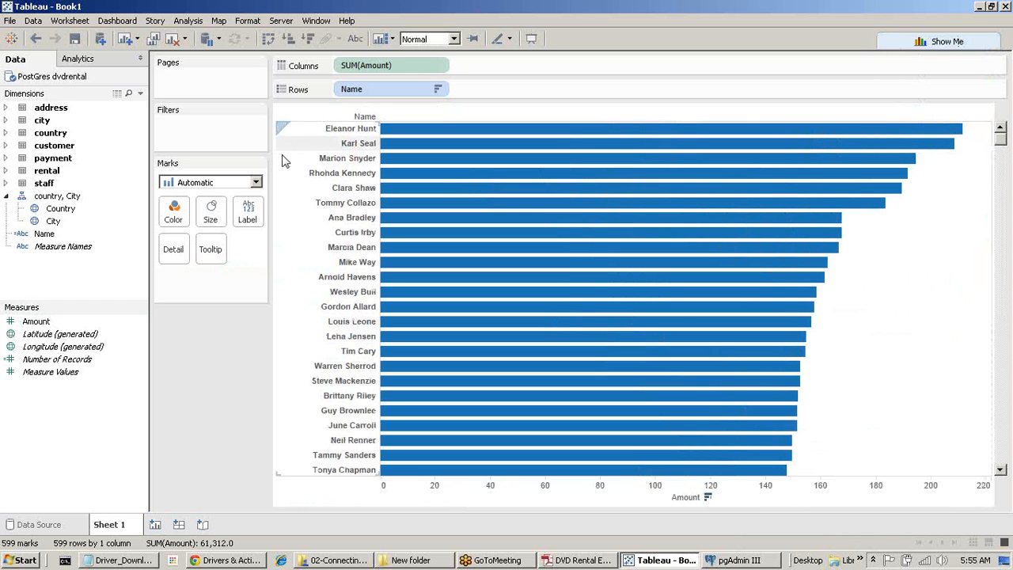
click(6, 146)
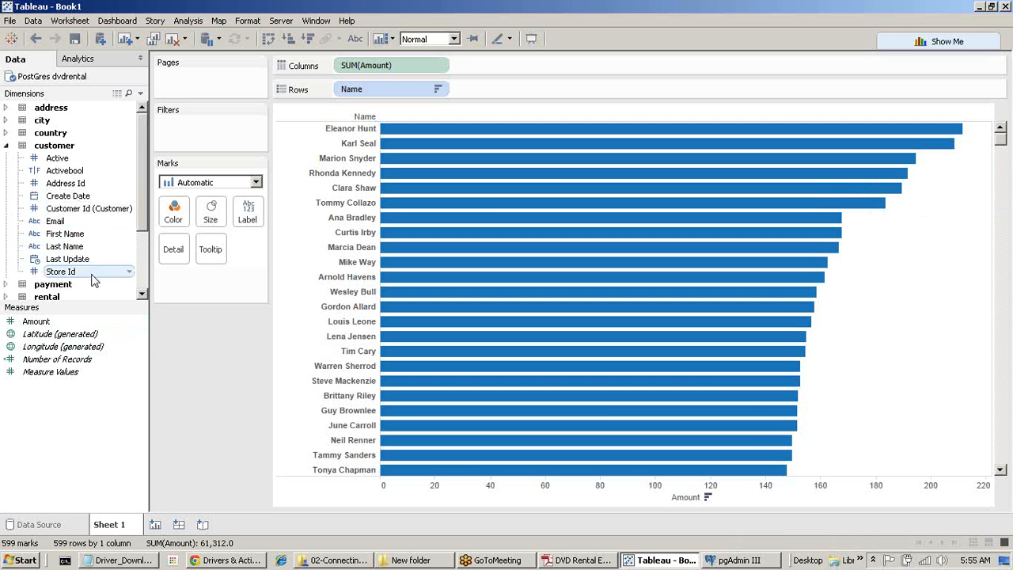
scroll(91, 278, down, 3)
Create a 'Top 10 Customer' set of Names defined as the top 10 by summed Amount.
right_click(45, 272)
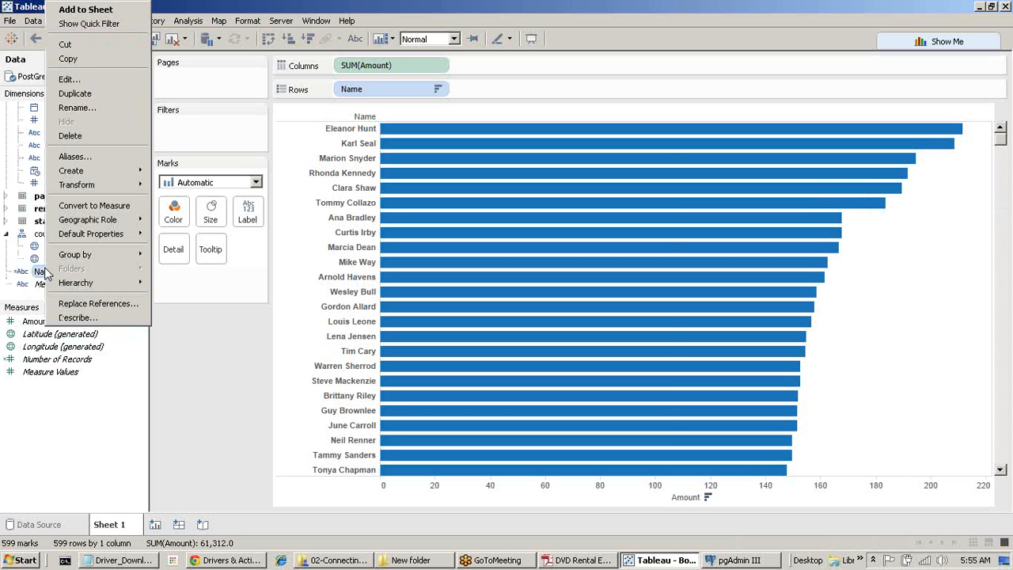
mouse_move(107, 171)
click(176, 201)
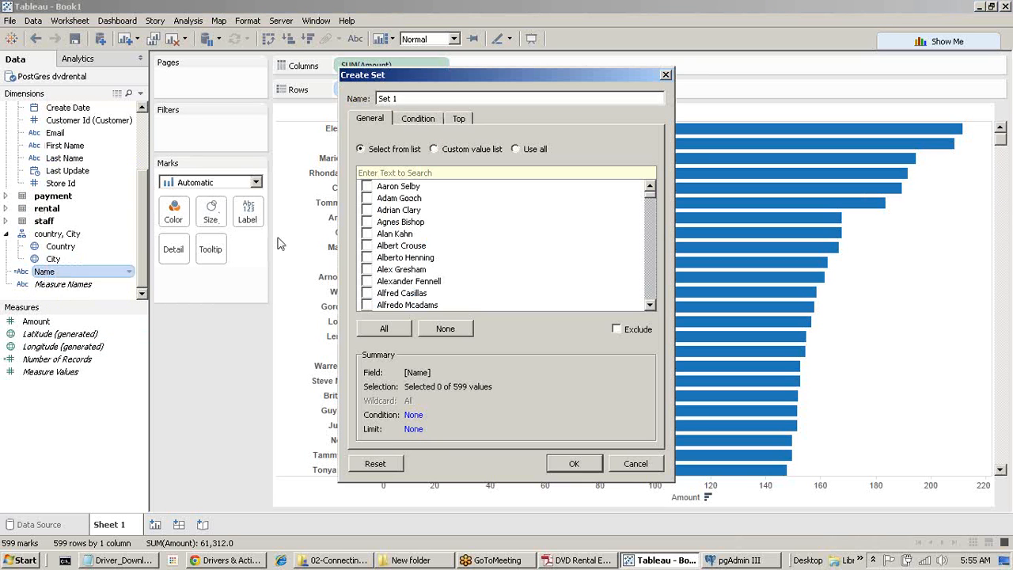
click(459, 119)
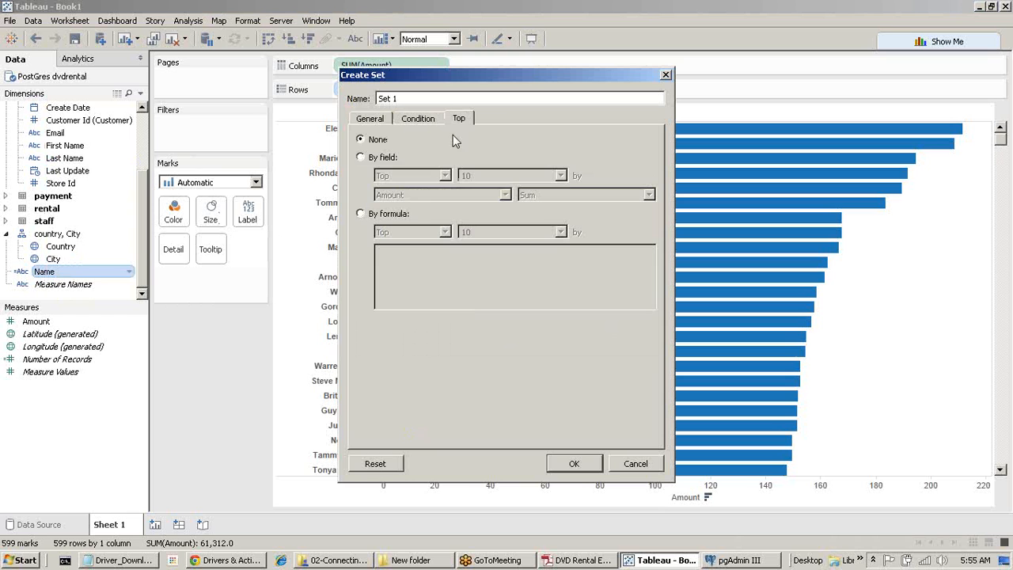
click(361, 157)
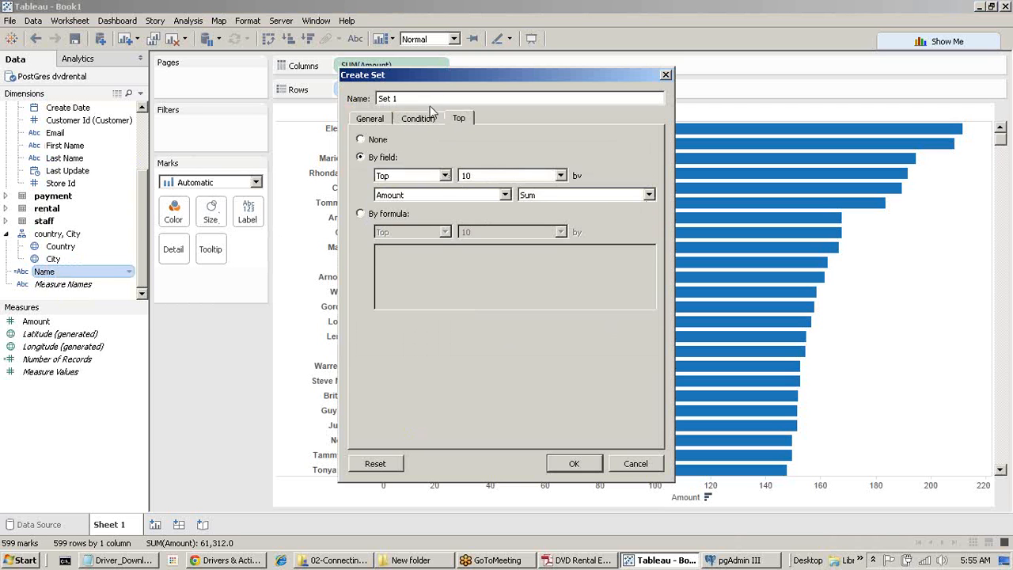
drag(426, 100, 177, 105)
text(Top 10 Customer)
click(576, 463)
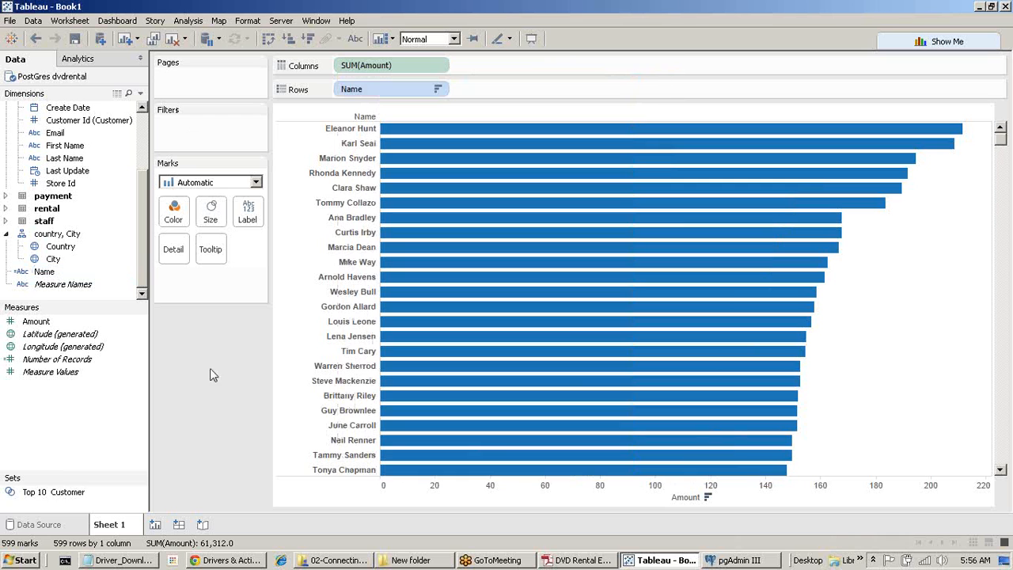
Colour the bars by Top 10 Customer In/Out and restore the descending Amount sort.
drag(64, 492, 165, 221)
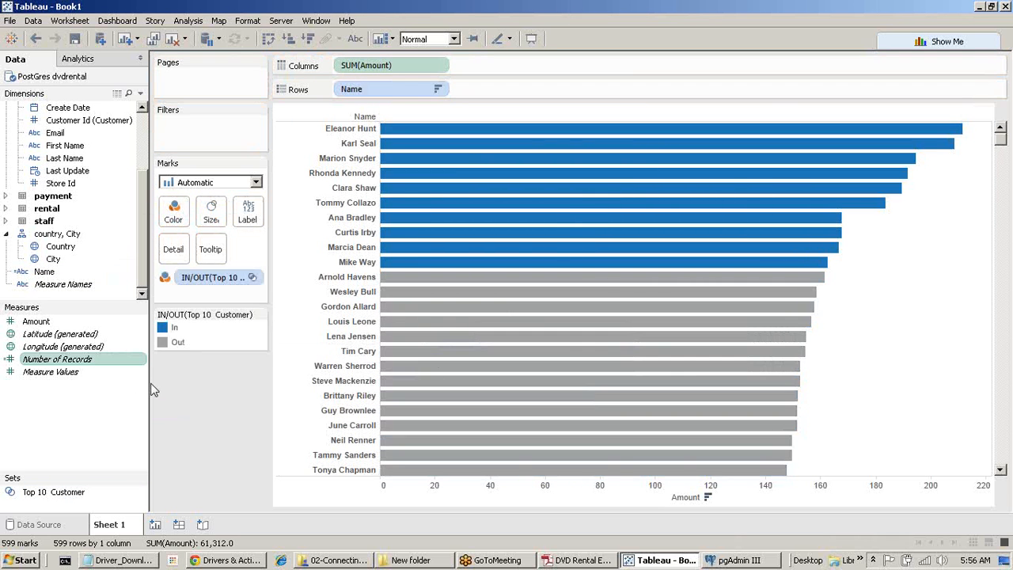
click(707, 498)
scroll(483, 304, up, 5)
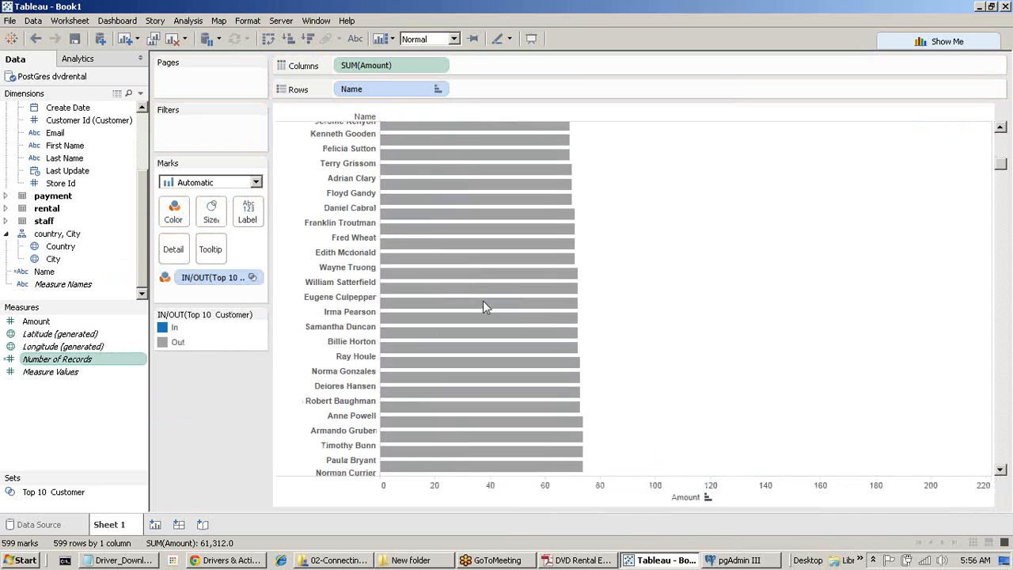
scroll(483, 304, down, 3)
drag(1002, 169, 999, 465)
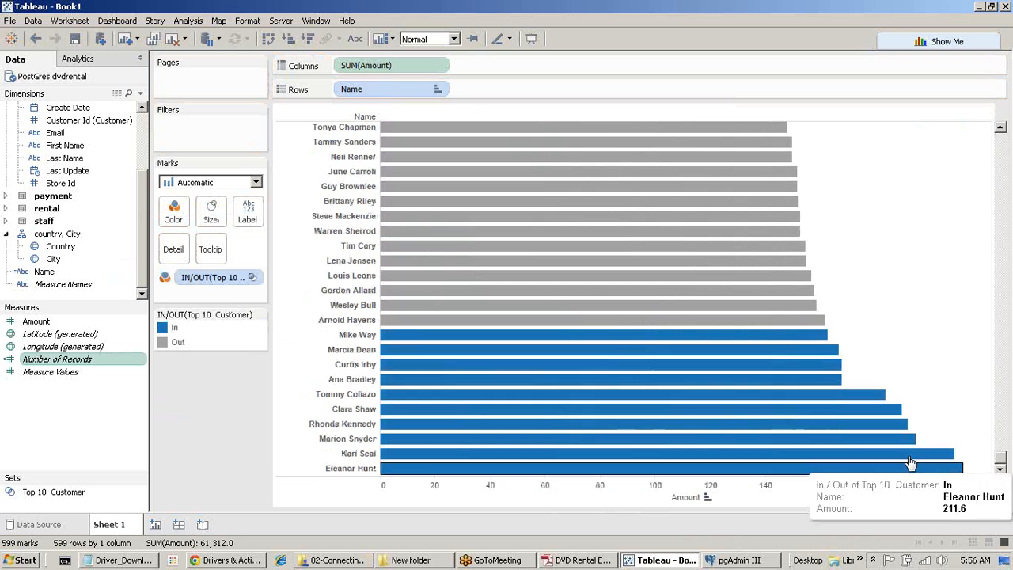
click(710, 500)
click(710, 500)
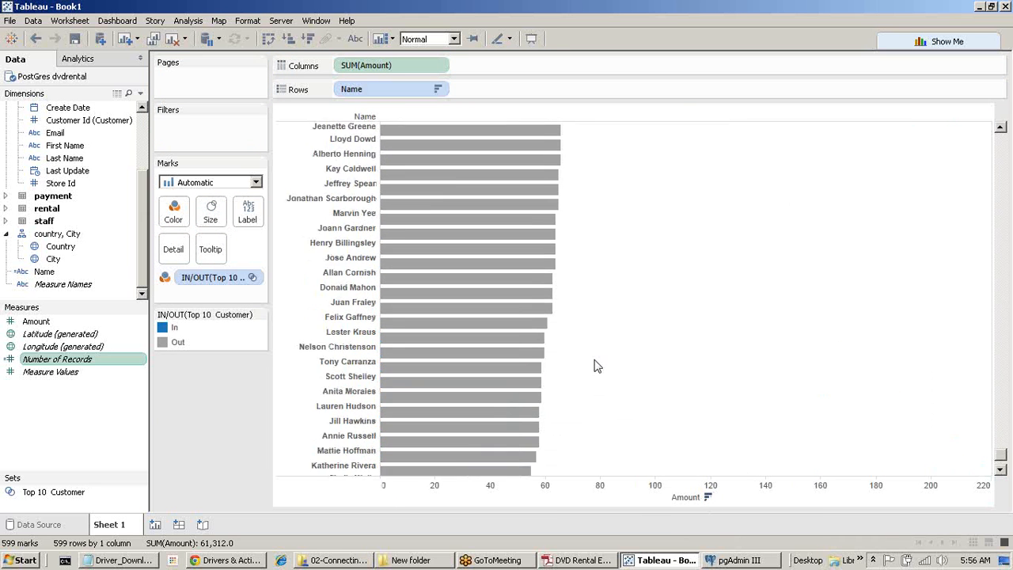
scroll(595, 361, up, 1)
drag(1002, 452, 955, 135)
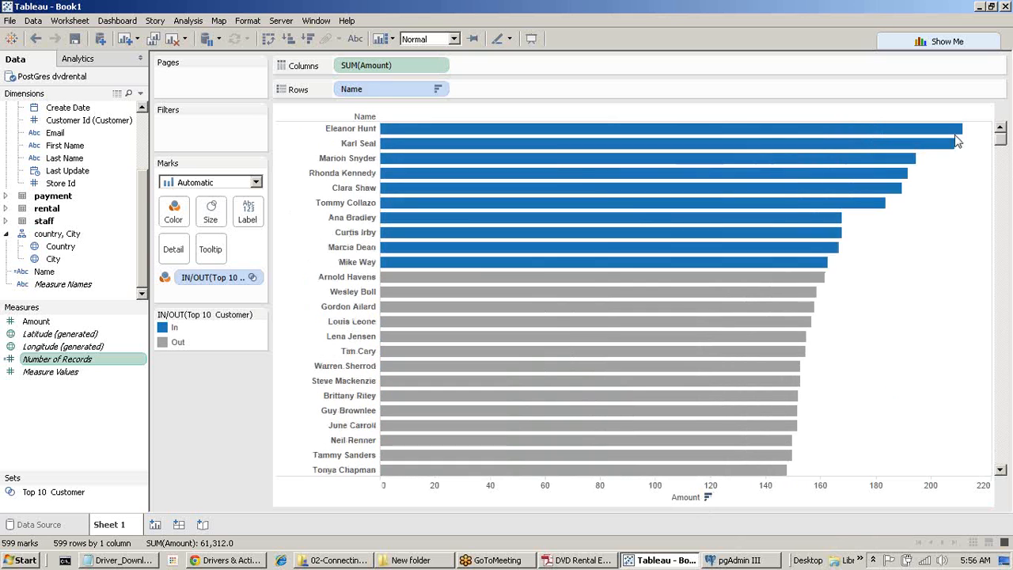
mouse_move(425, 211)
click(74, 40)
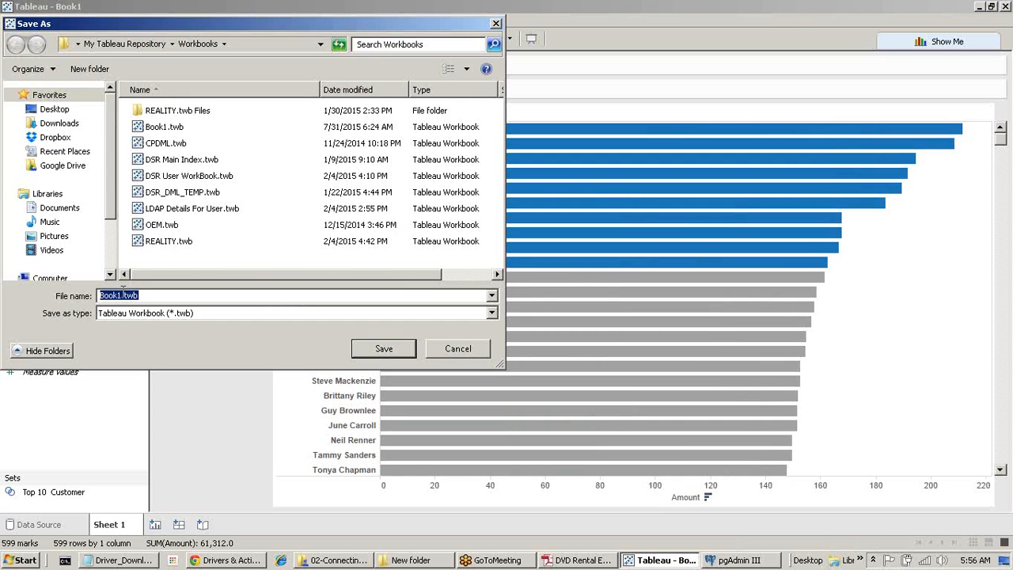
Save the workbook under the file name 'DataConection Demo', replacing Book1.
click(123, 296)
drag(122, 295, 4, 277)
text(DataConection)
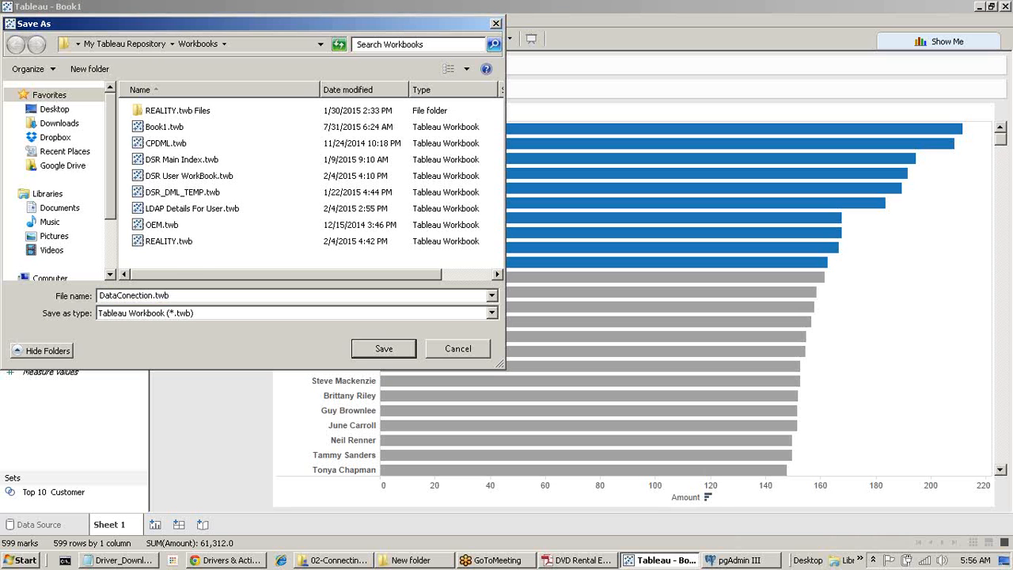
text( Demo)
click(384, 349)
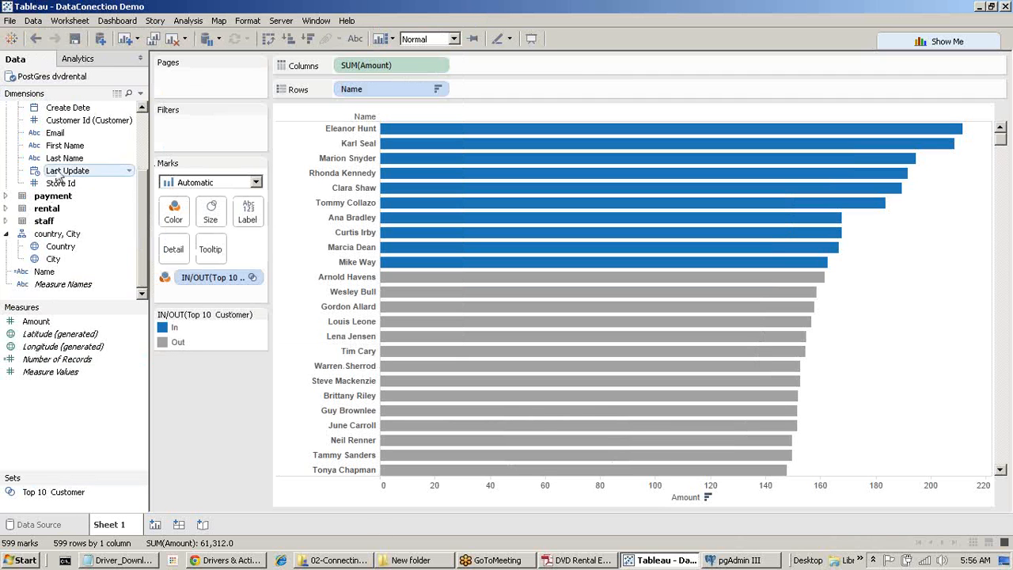
Collapse the customer, city and country field lists and expand the staff table's fields.
scroll(64, 170, up, 3)
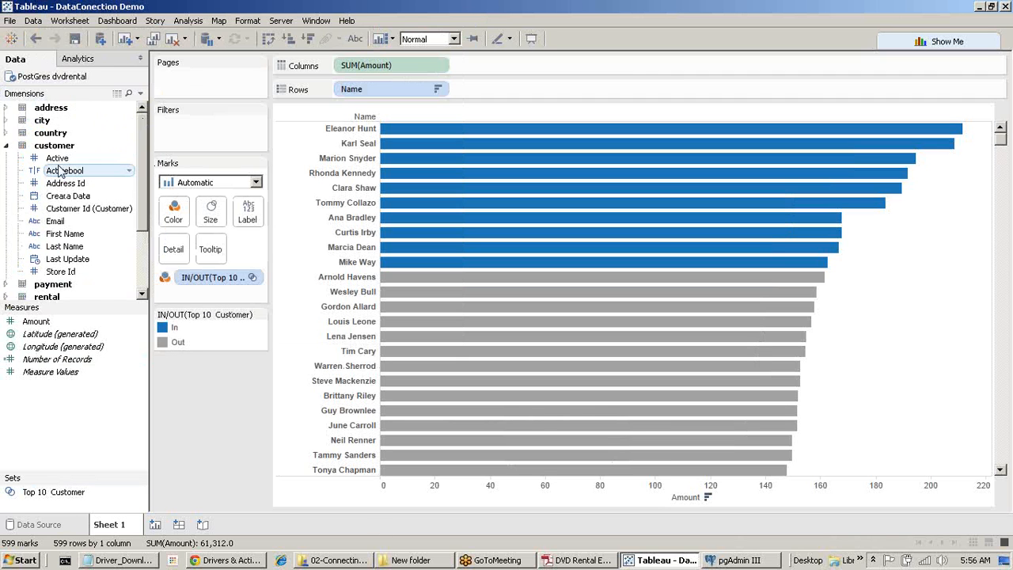
click(7, 146)
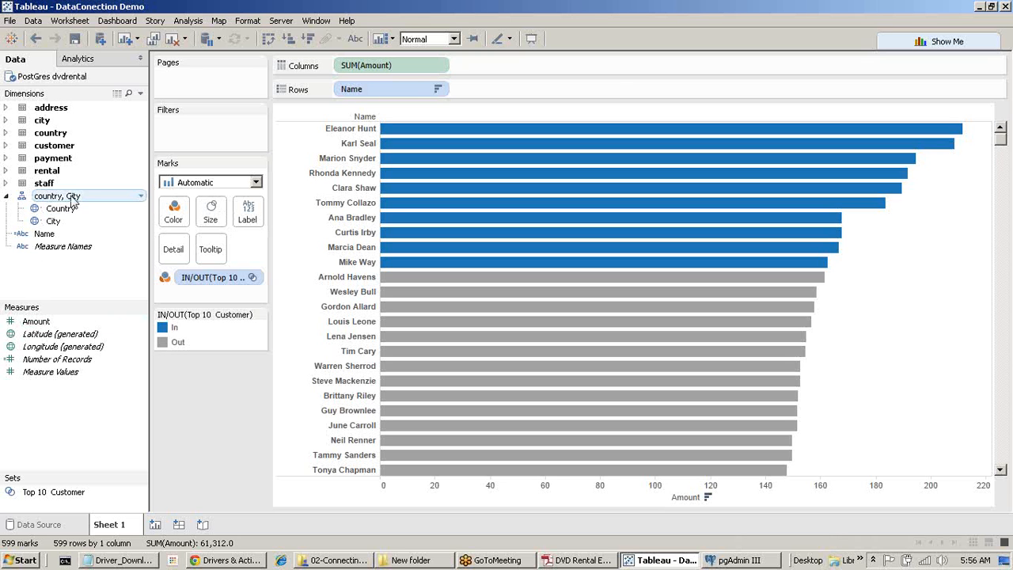
click(6, 119)
click(7, 120)
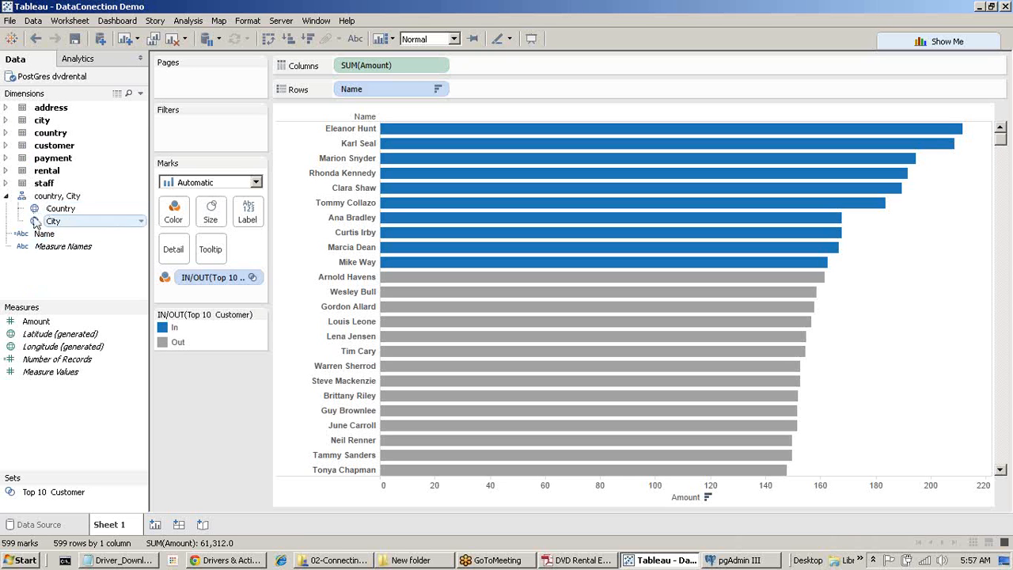
click(7, 197)
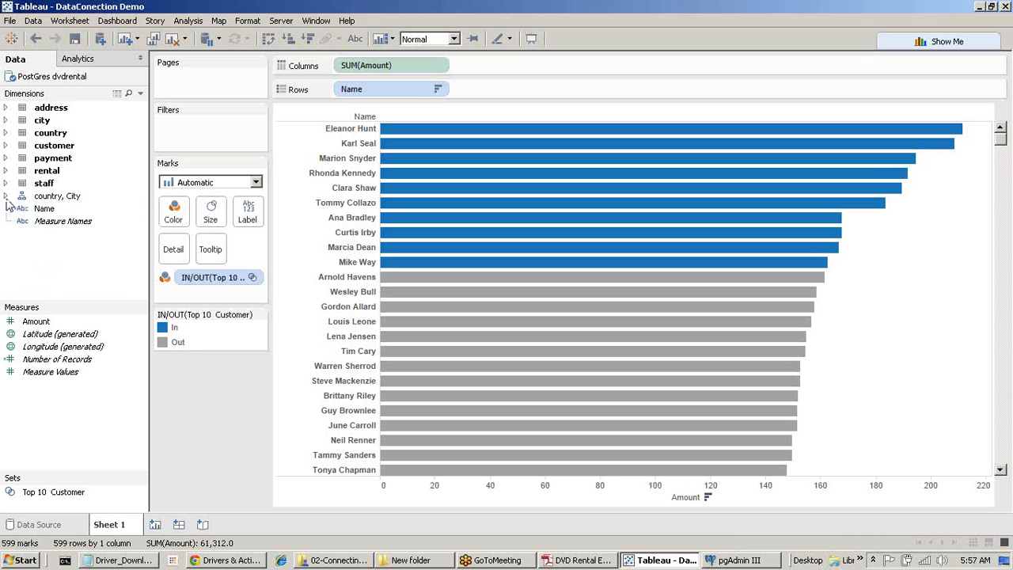
click(6, 183)
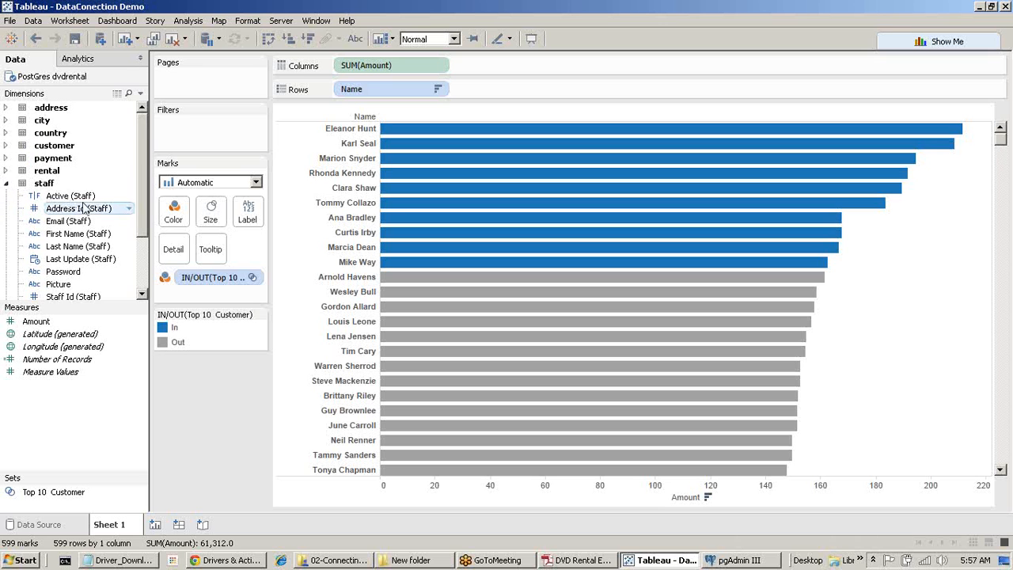
scroll(85, 207, down, 2)
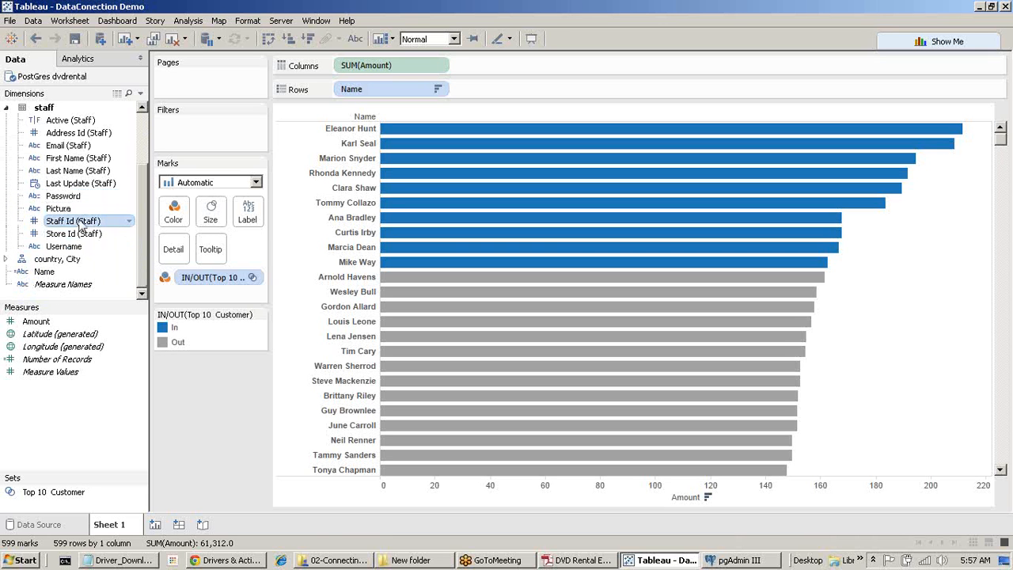
Hide the Staff Id (Staff) and Store Id (Staff) fields from the dimensions.
right_click(82, 227)
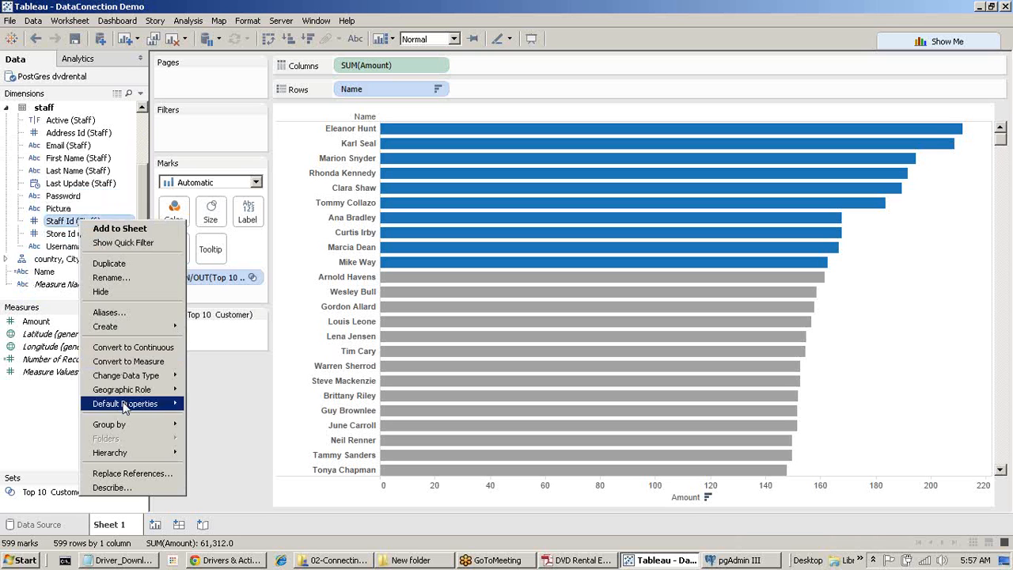
key(Escape)
scroll(75, 237, up, 1)
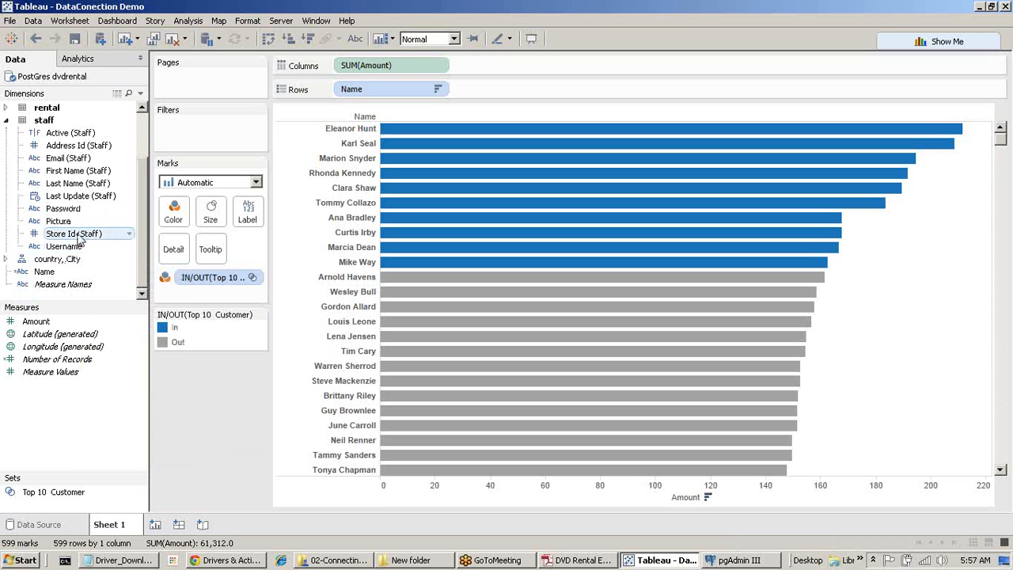
right_click(79, 234)
click(99, 306)
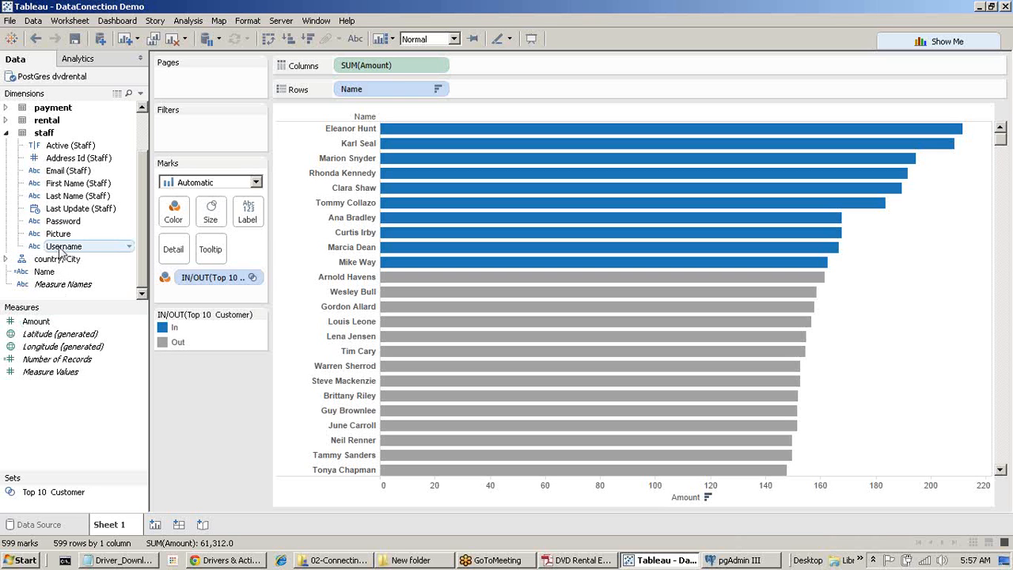
click(7, 133)
click(6, 121)
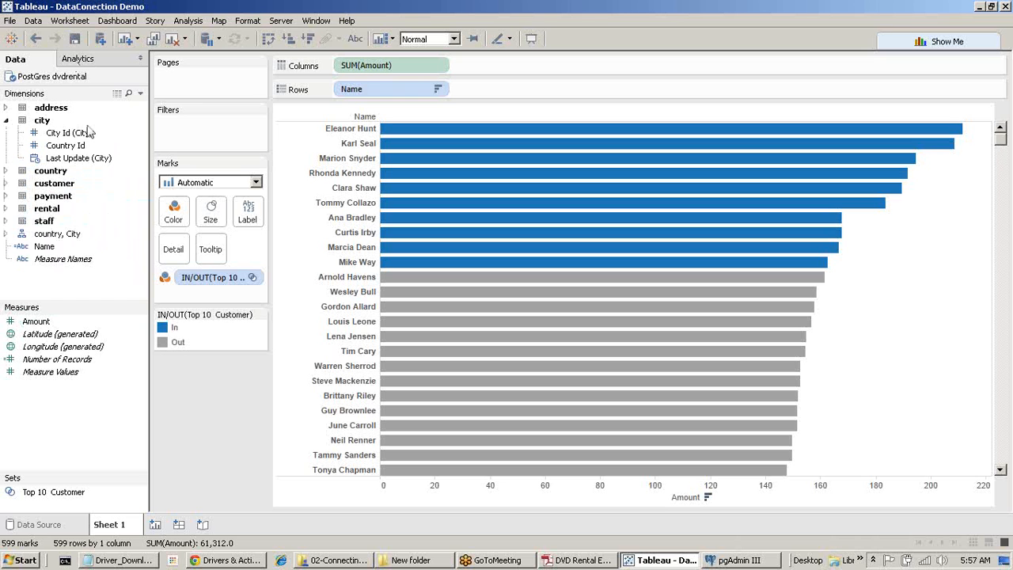
Sort the Dimensions list by data source order, keeping fields grouped by data source table.
right_click(32, 295)
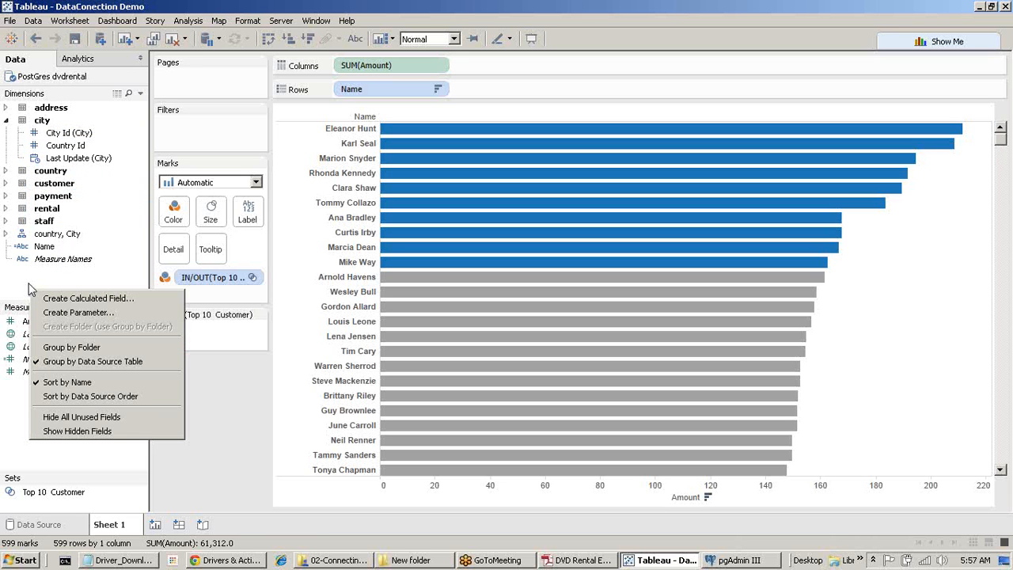
click(8, 285)
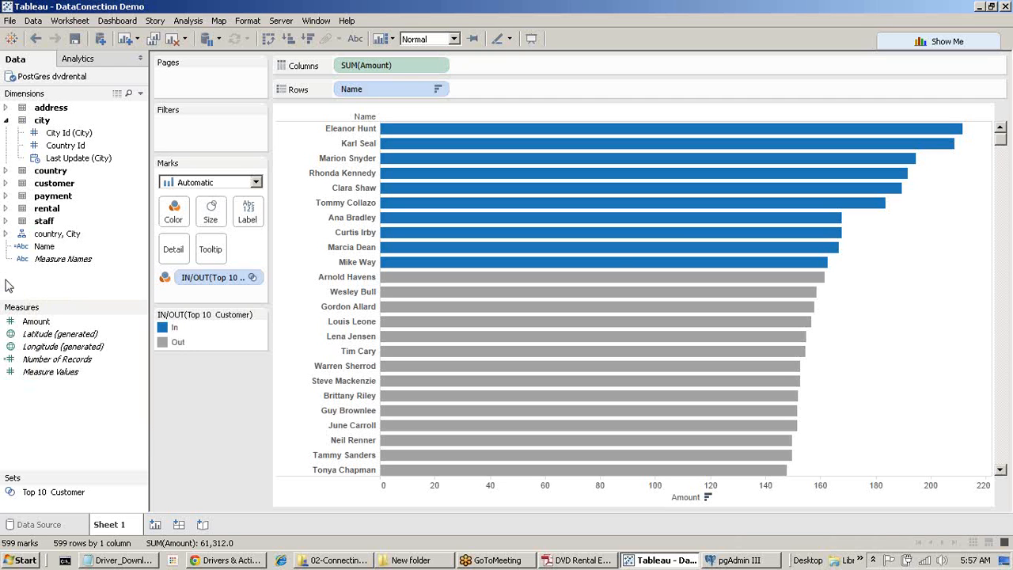
click(7, 122)
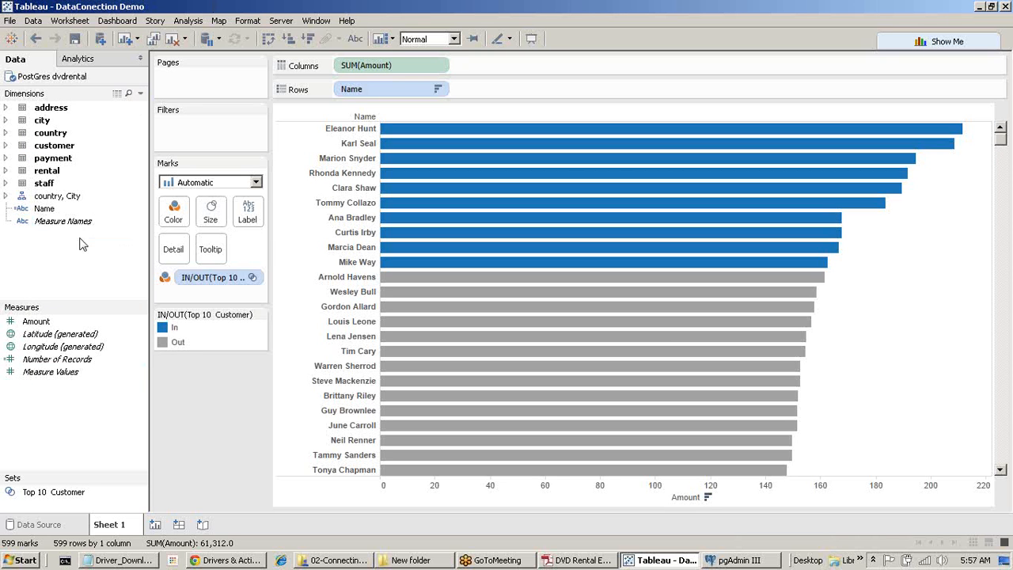
click(141, 95)
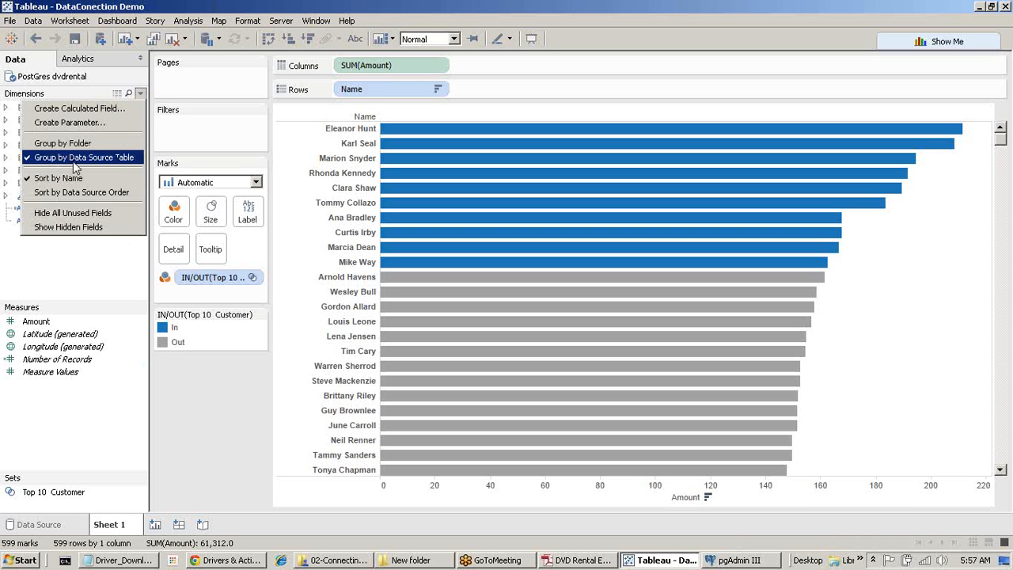
click(91, 200)
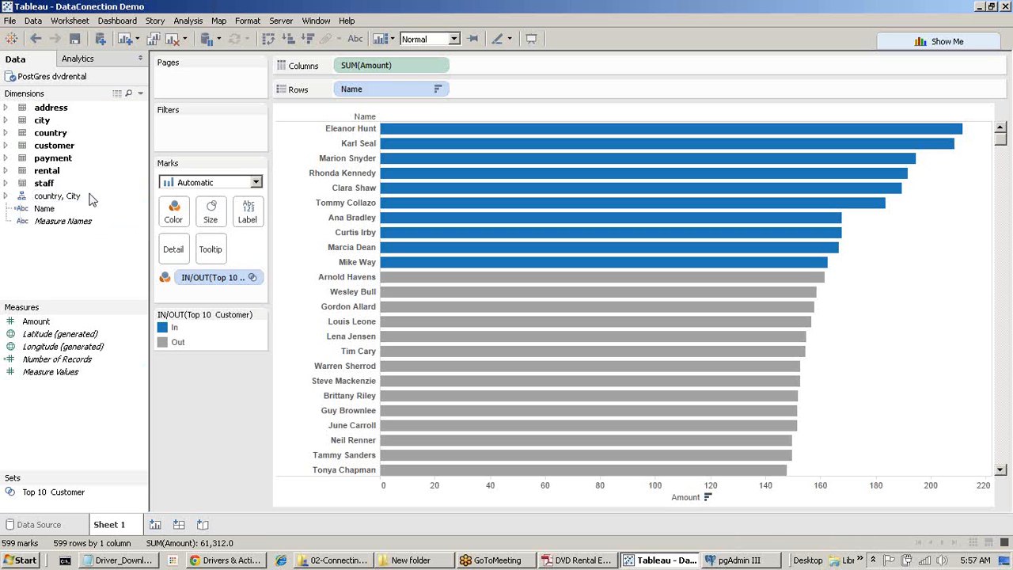
click(140, 94)
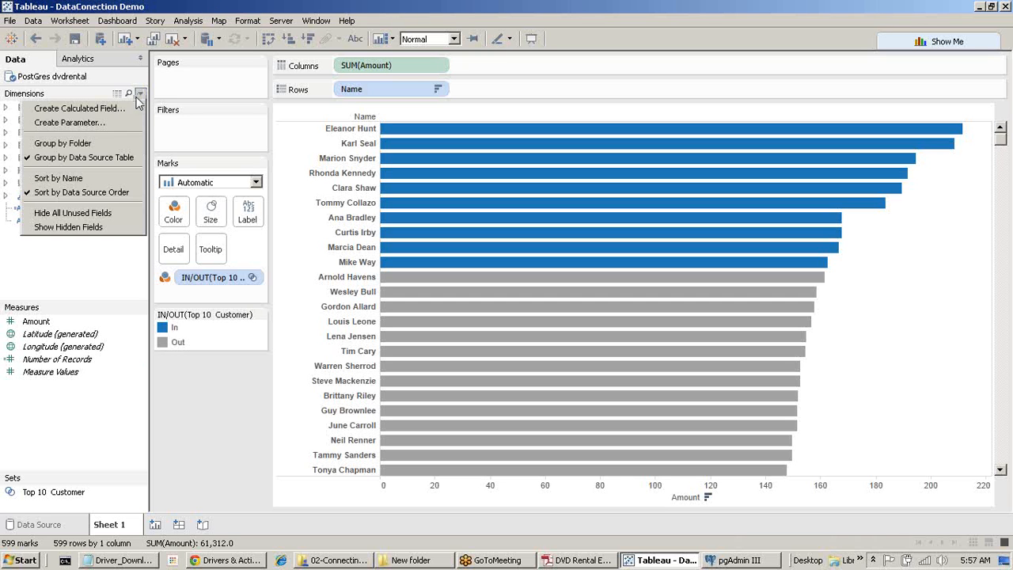
click(89, 161)
click(140, 93)
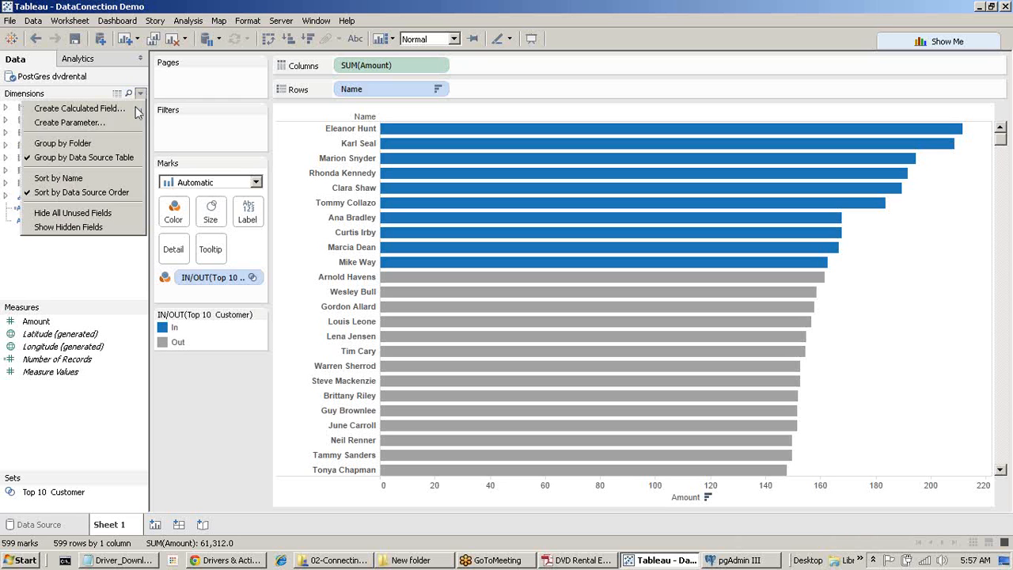
click(84, 192)
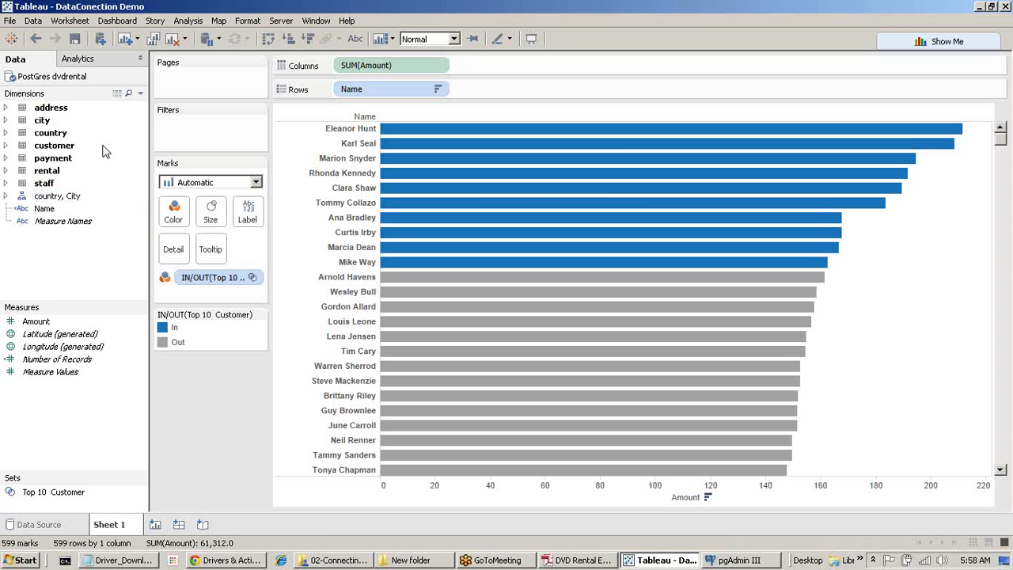
Expand the city, country and payment tables to show their fields in source order.
click(7, 108)
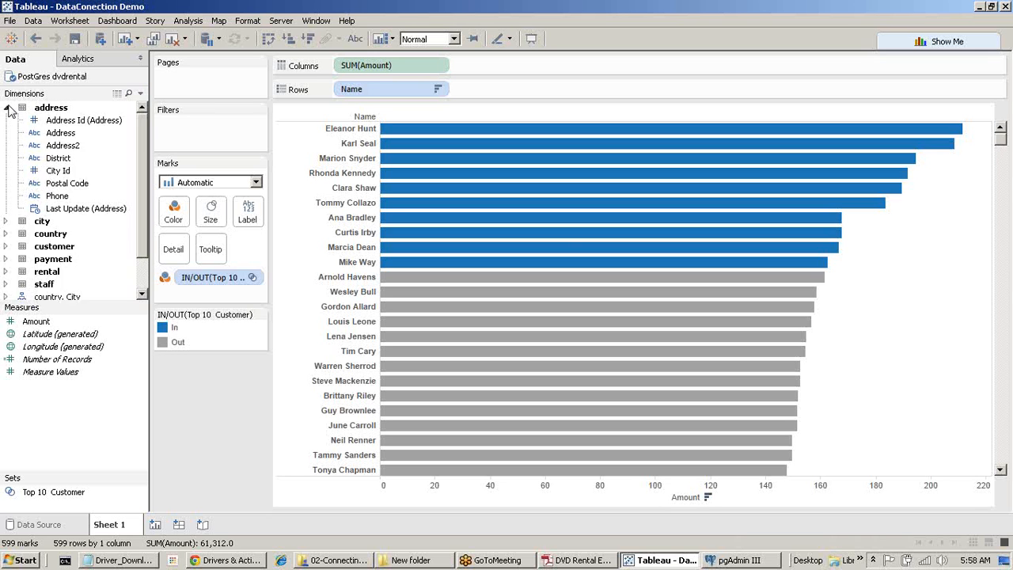
click(7, 109)
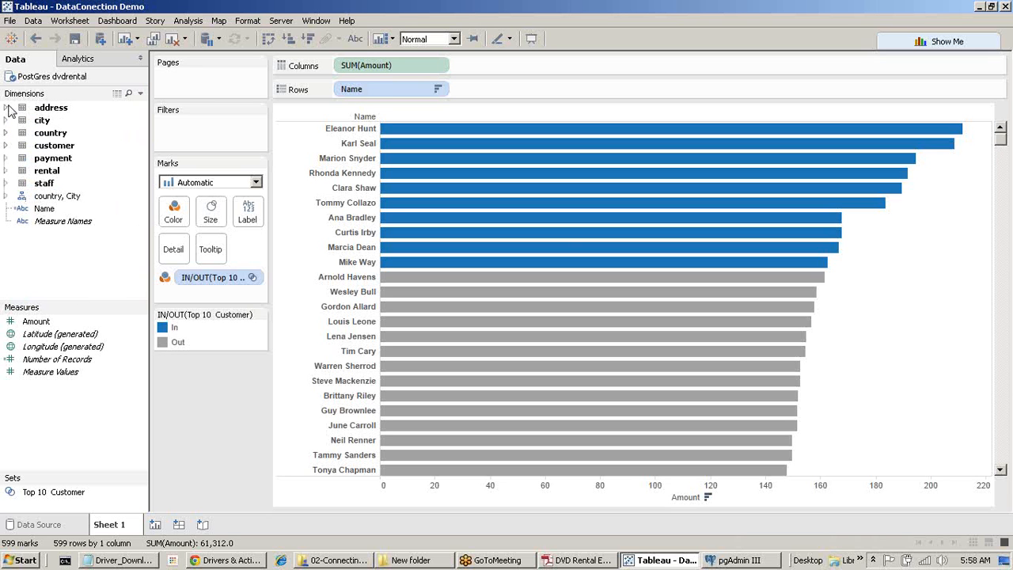
double_click(49, 119)
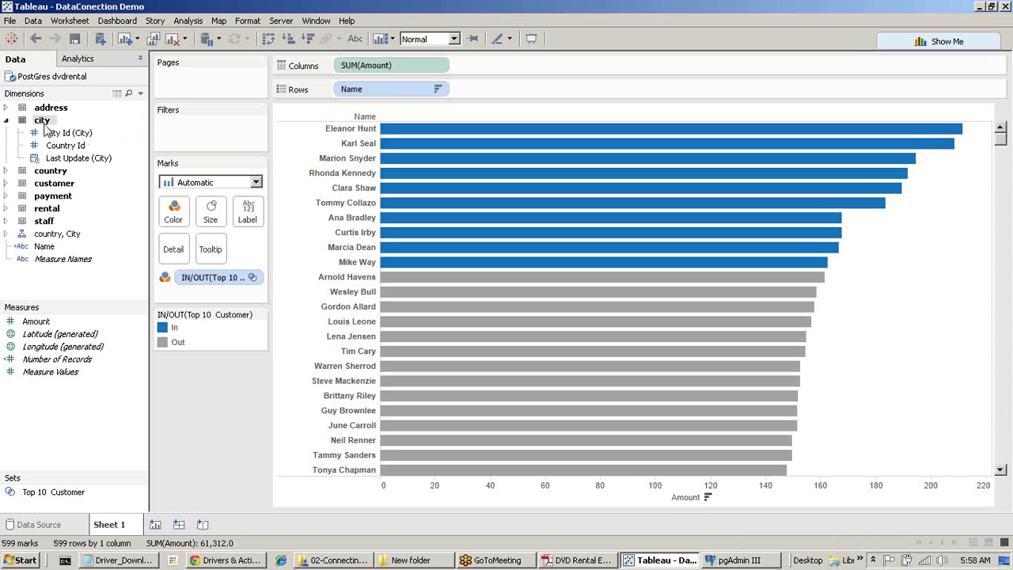
double_click(42, 173)
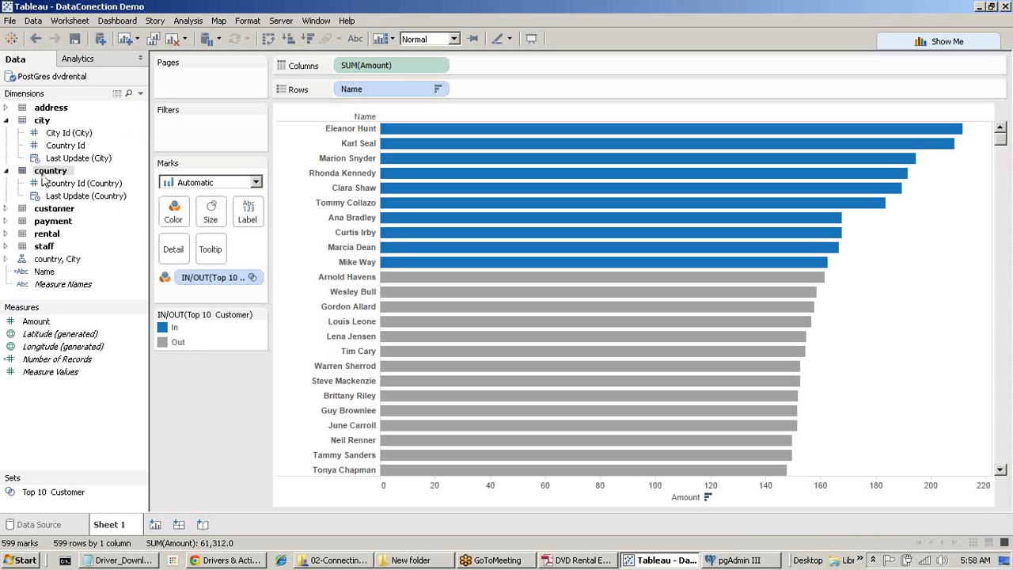
double_click(49, 221)
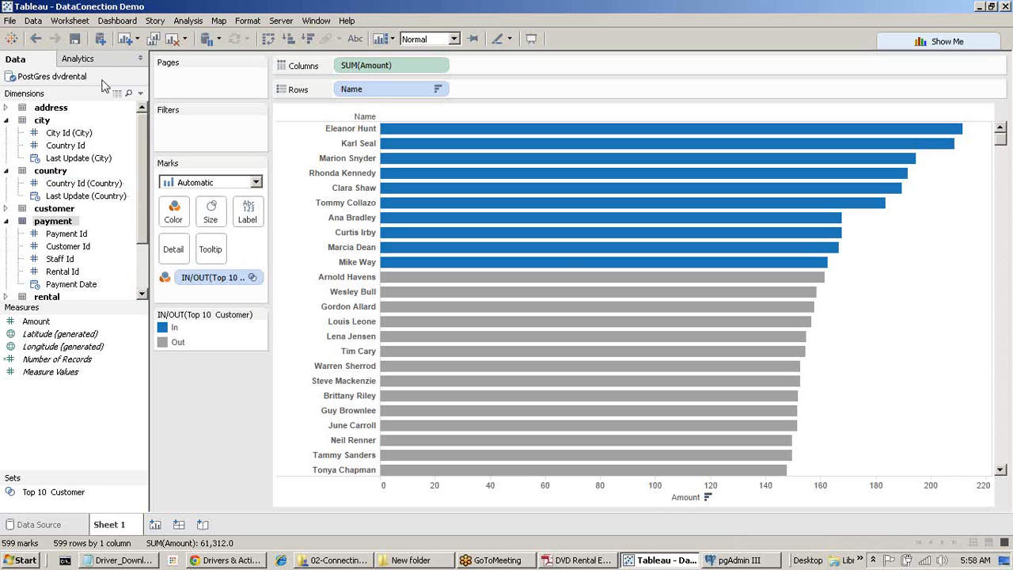
Clear the top-customer chart and plot SUM(Amount) as one 61,312 bar, browsing the payment, rental and customer fields.
click(176, 41)
double_click(28, 322)
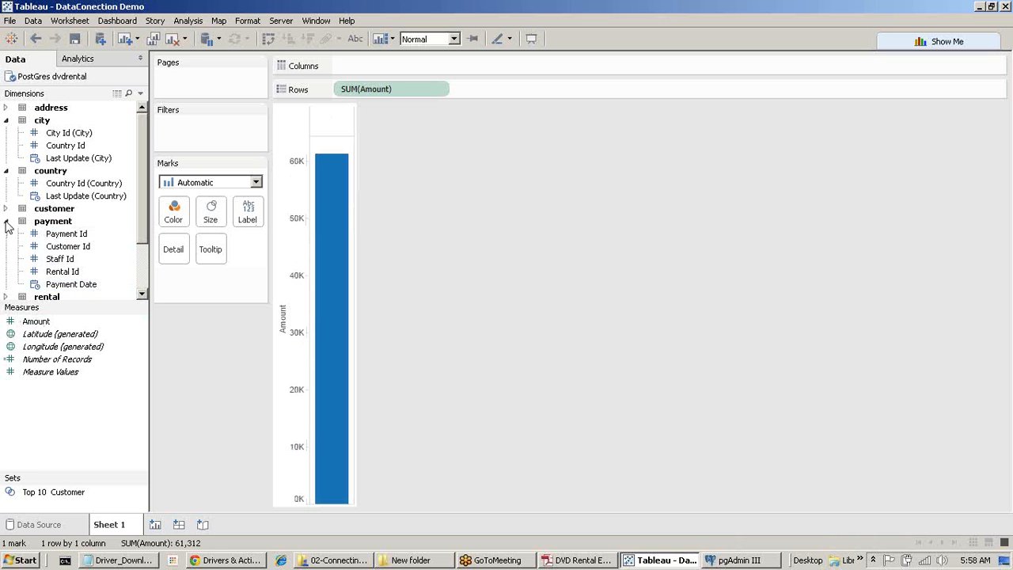
click(7, 223)
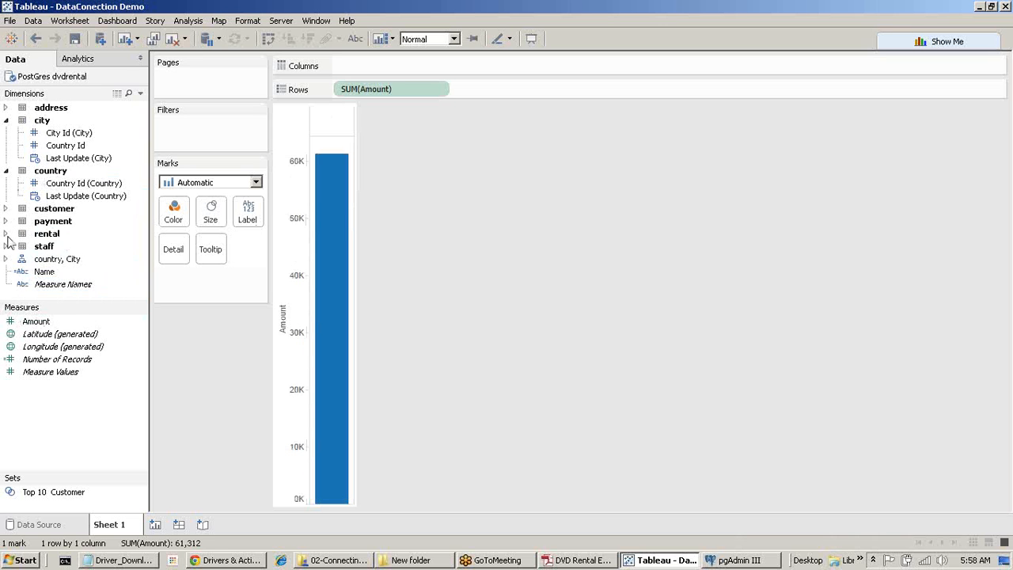
click(6, 235)
scroll(87, 246, down, 1)
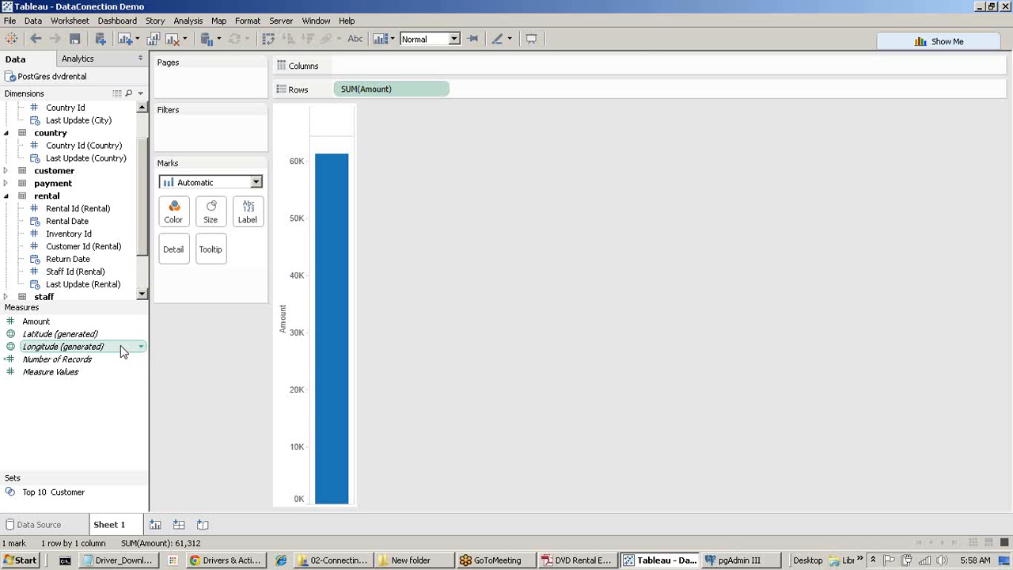
click(7, 196)
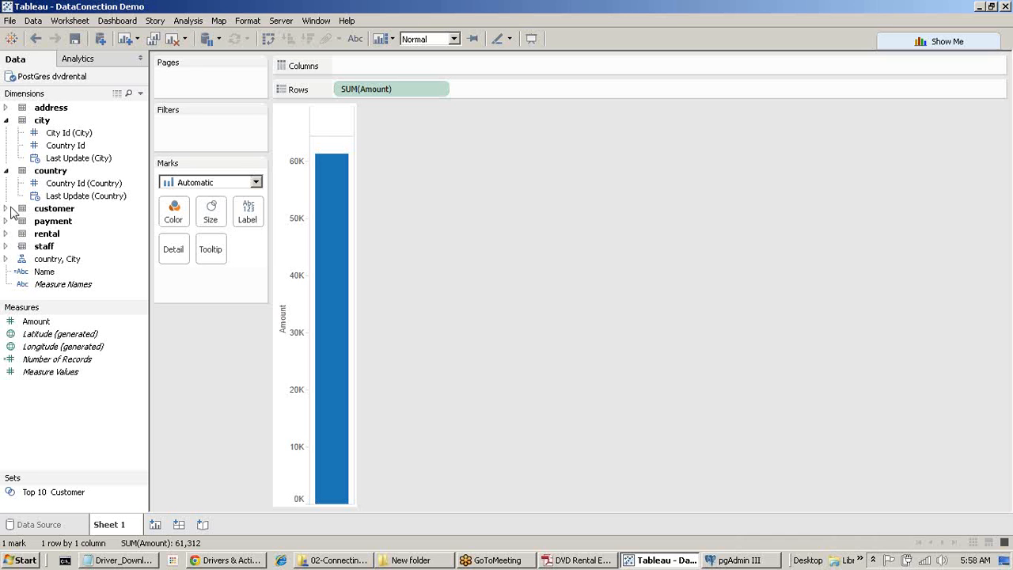
click(6, 209)
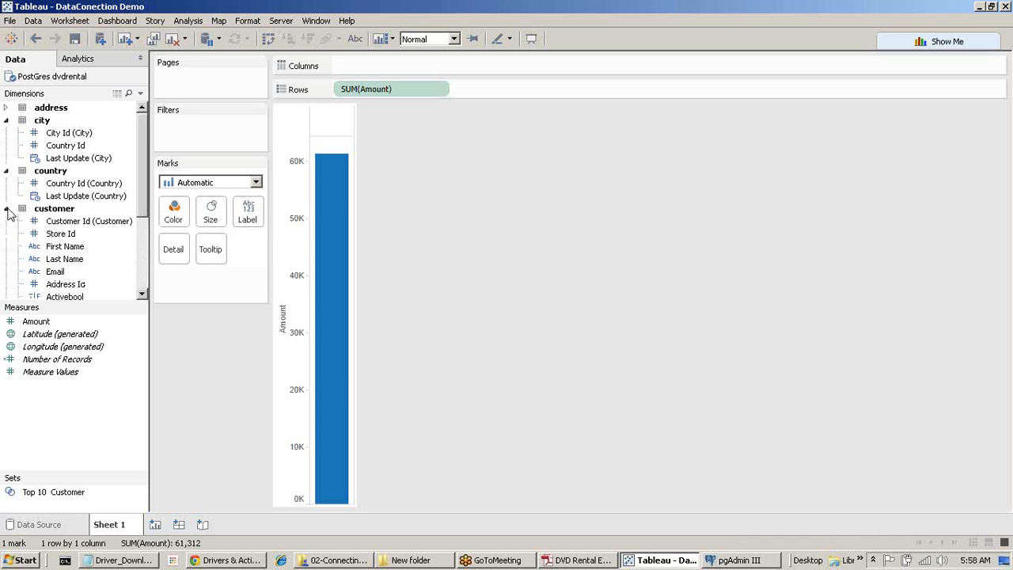
click(141, 271)
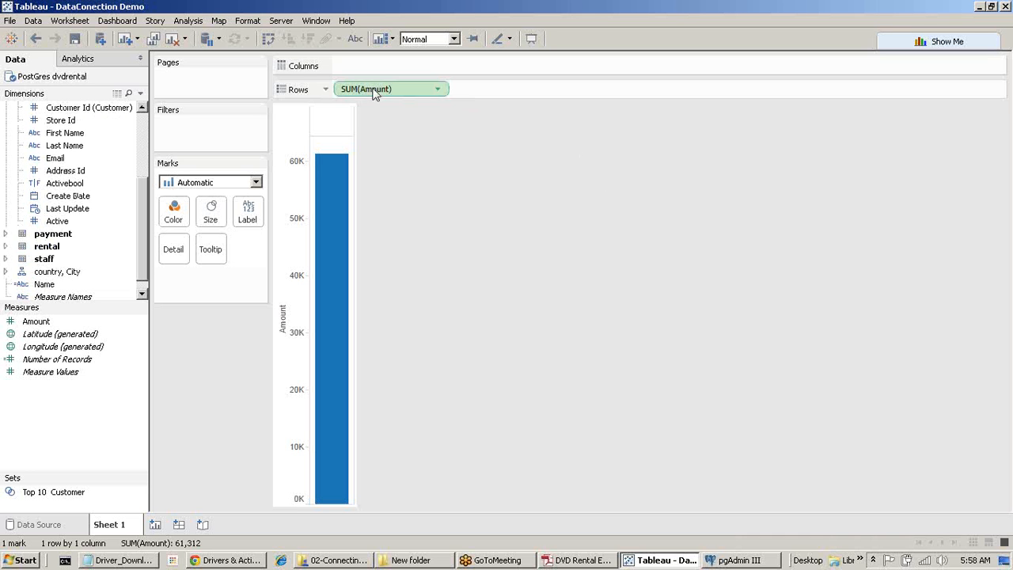
Replace Amount with a Customer Id table showing Number of Records per customer, totalling 14,596.
drag(373, 89, 536, 285)
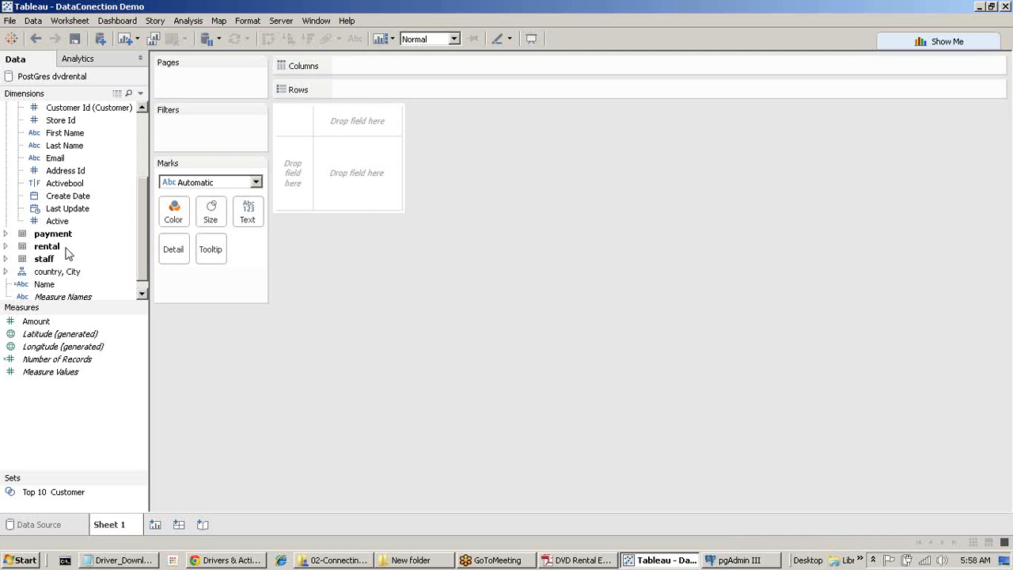
scroll(73, 250, up, 2)
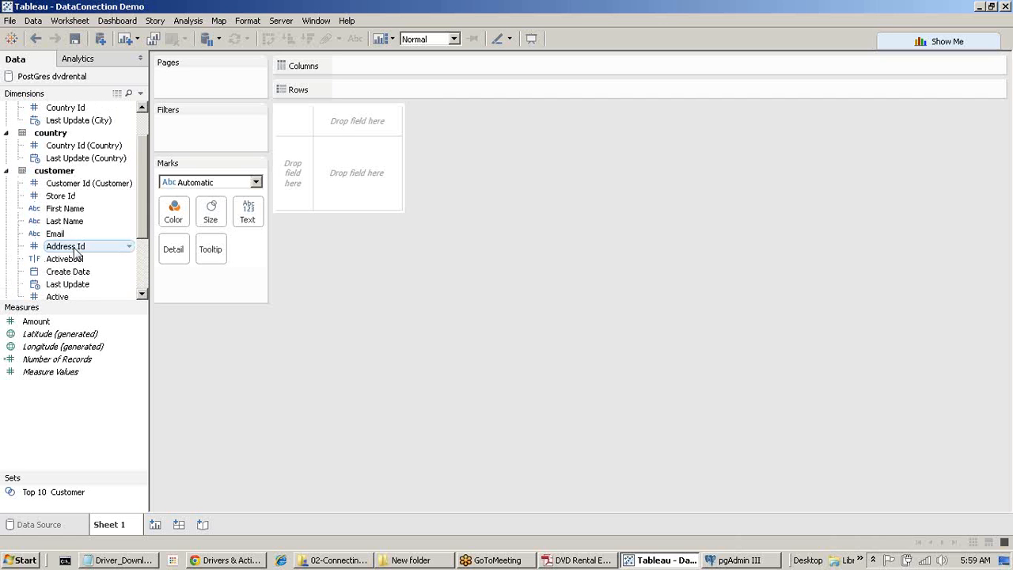
scroll(76, 252, down, 2)
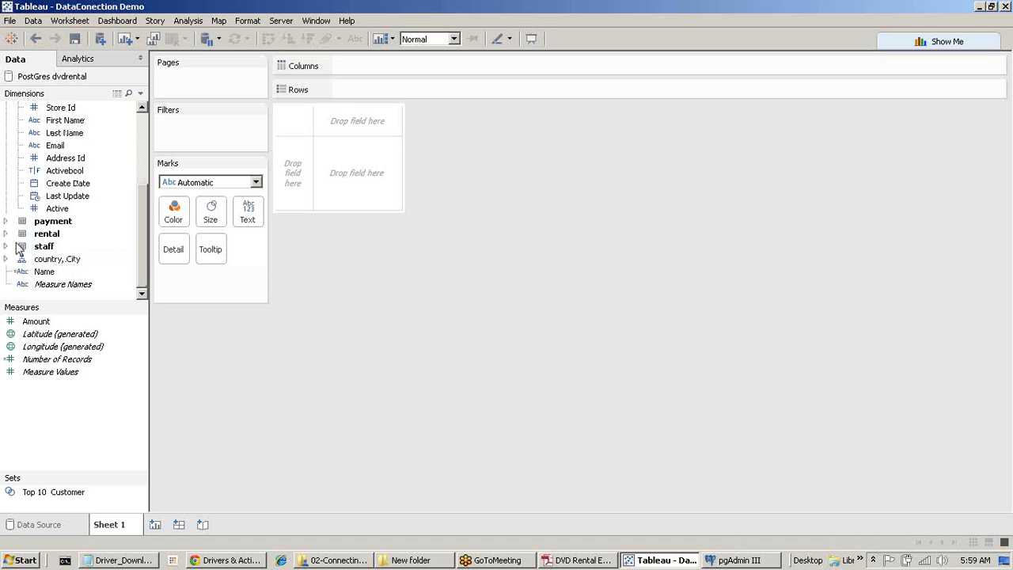
click(6, 222)
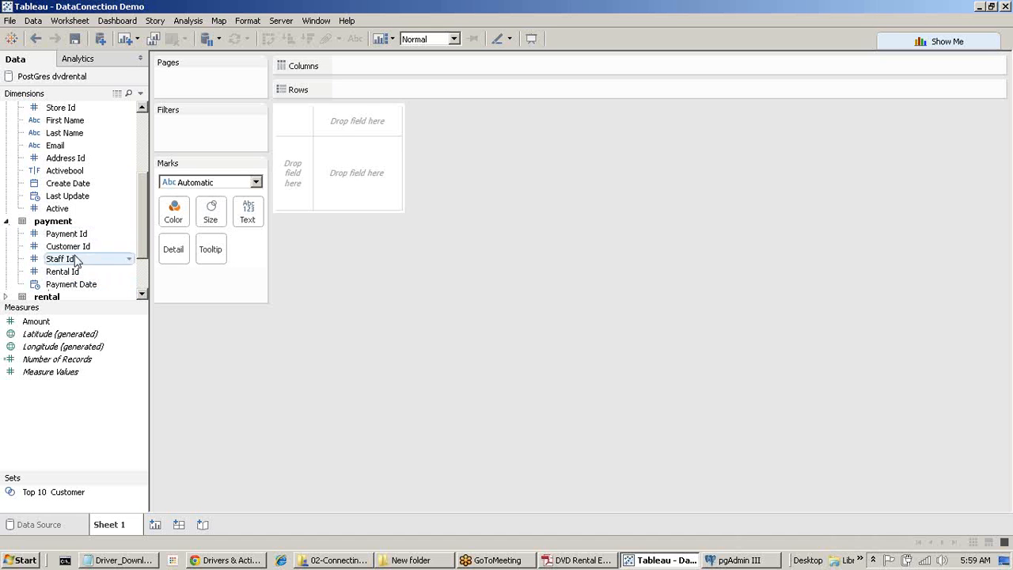
drag(79, 271, 436, 92)
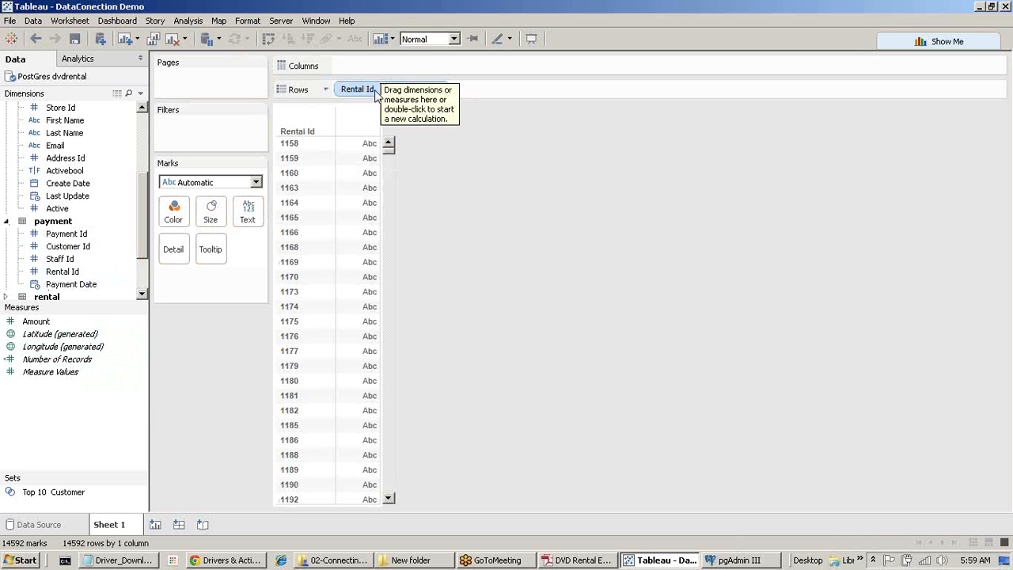
drag(358, 89, 142, 403)
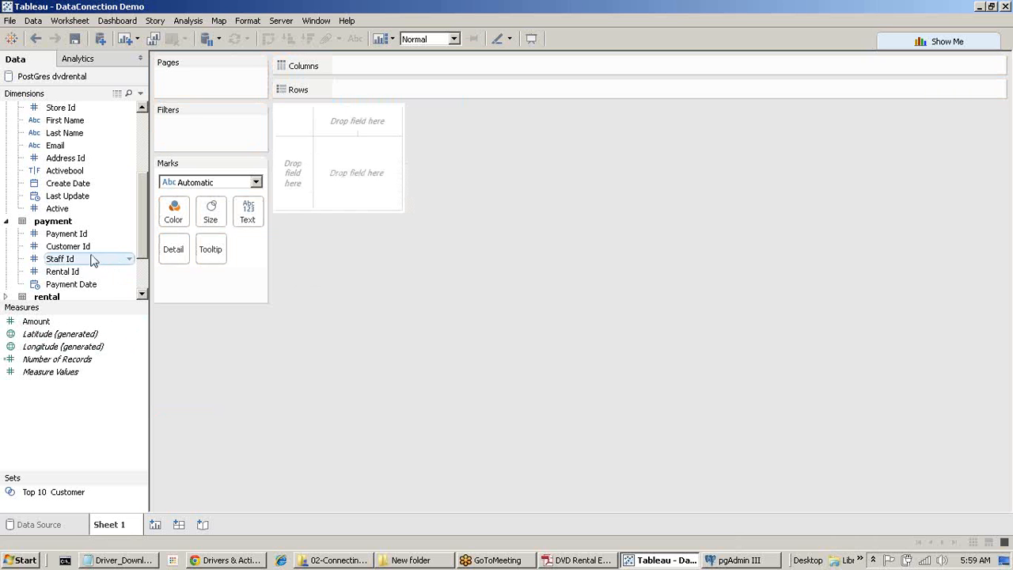
drag(79, 246, 471, 89)
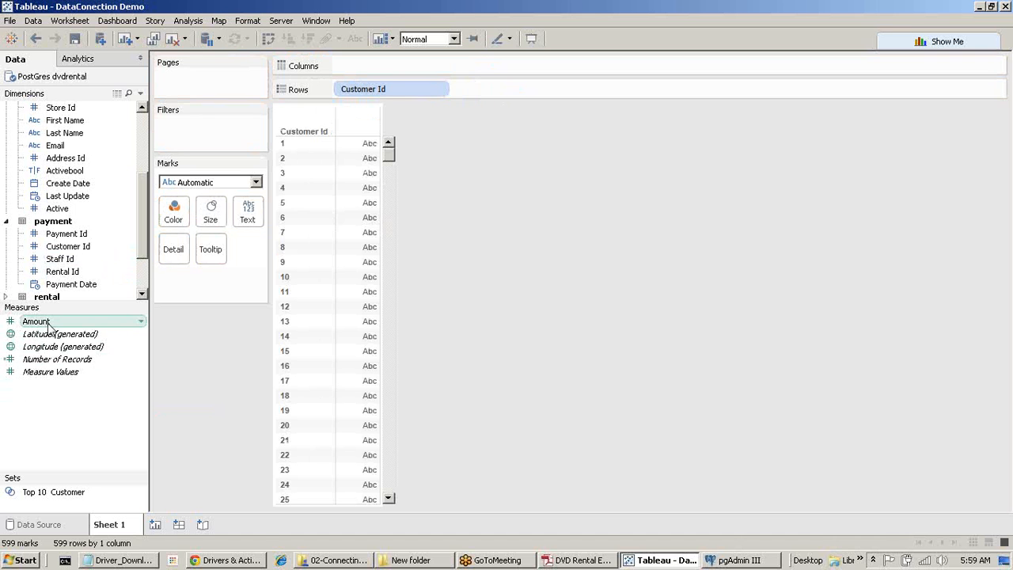
double_click(50, 359)
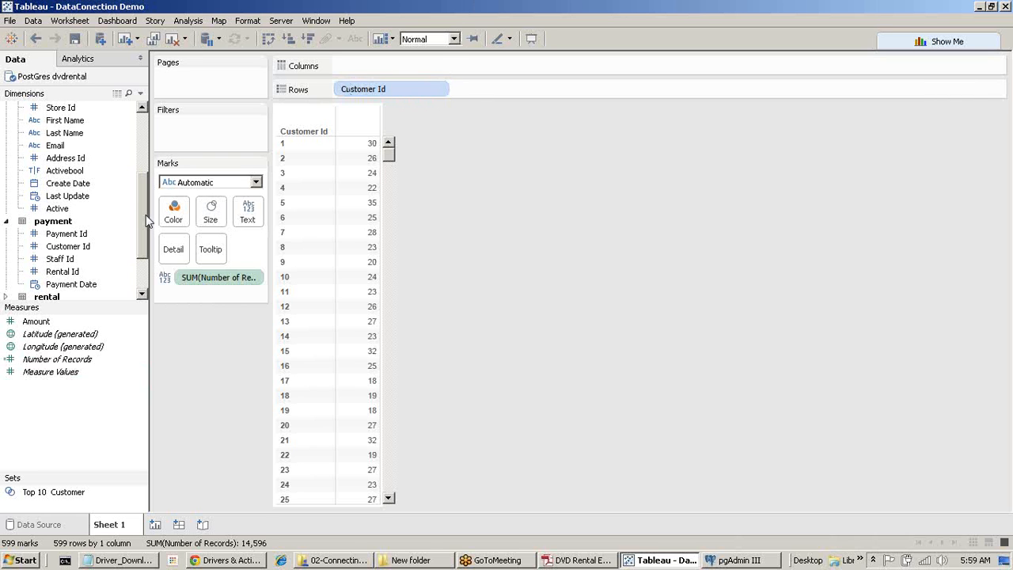
scroll(143, 216, down, 3)
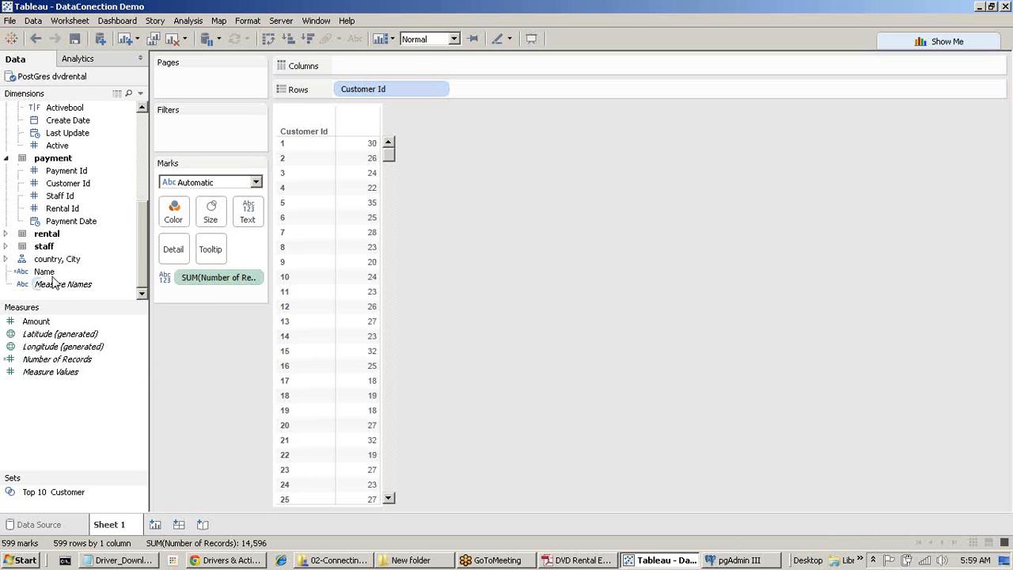
Show customer Names as rows instead of Customer Id and put Payment Date on Columns.
drag(44, 271, 491, 89)
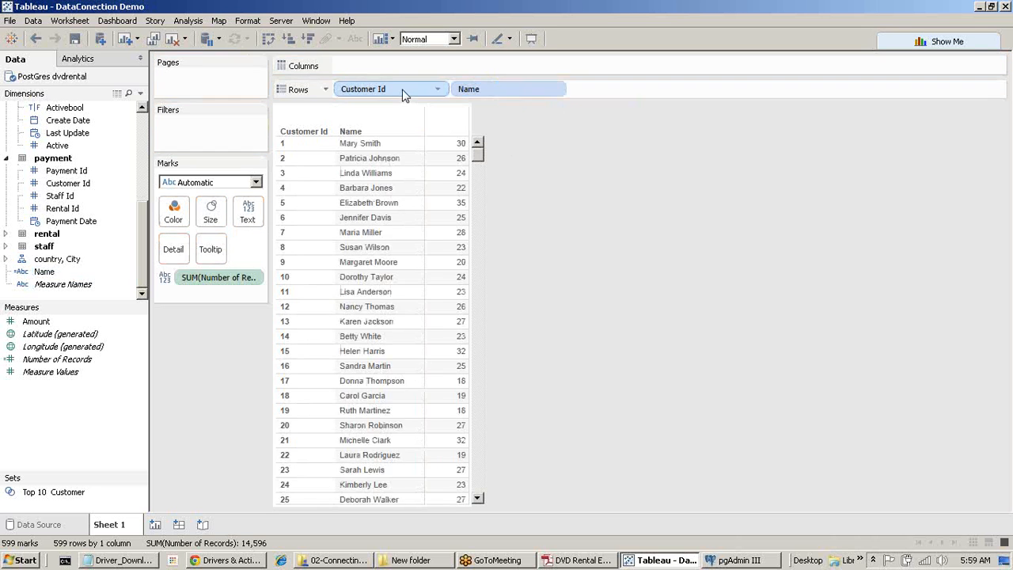
drag(404, 94, 753, 340)
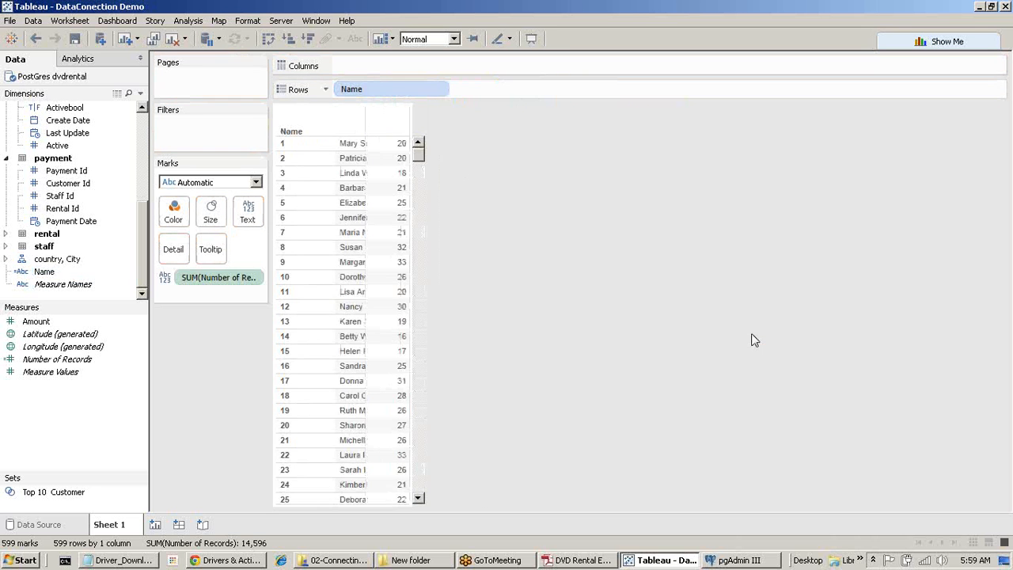
click(924, 41)
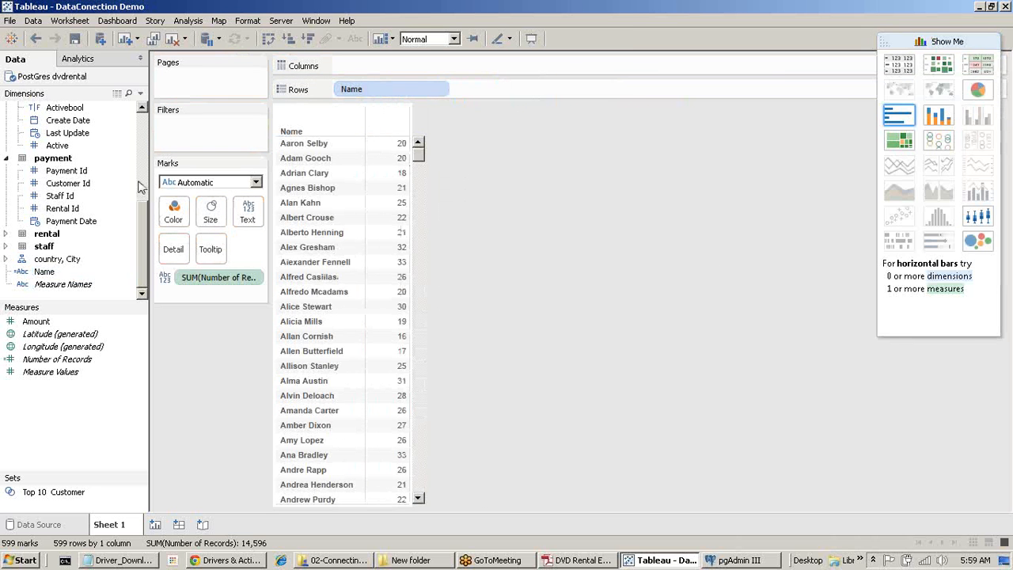
drag(142, 221, 151, 198)
click(75, 260)
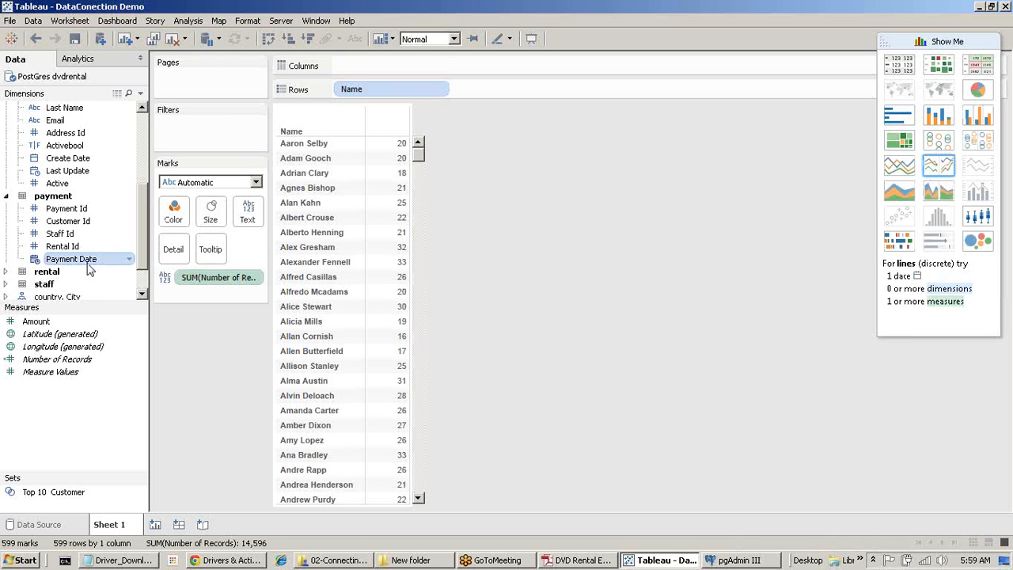
drag(79, 260, 720, 313)
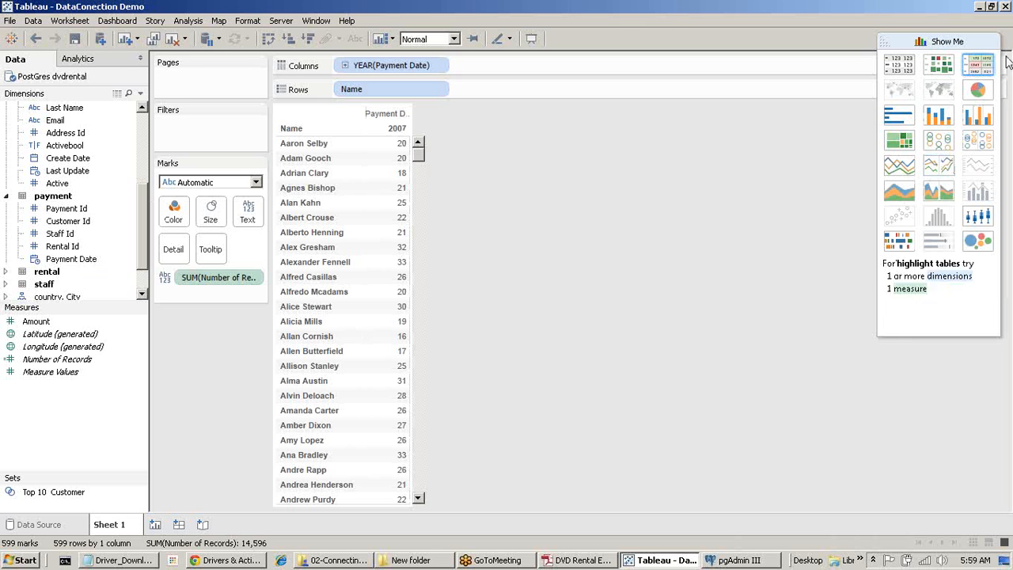
Switch to a line chart of record counts by DAY(Payment Date) across 2007.
click(897, 173)
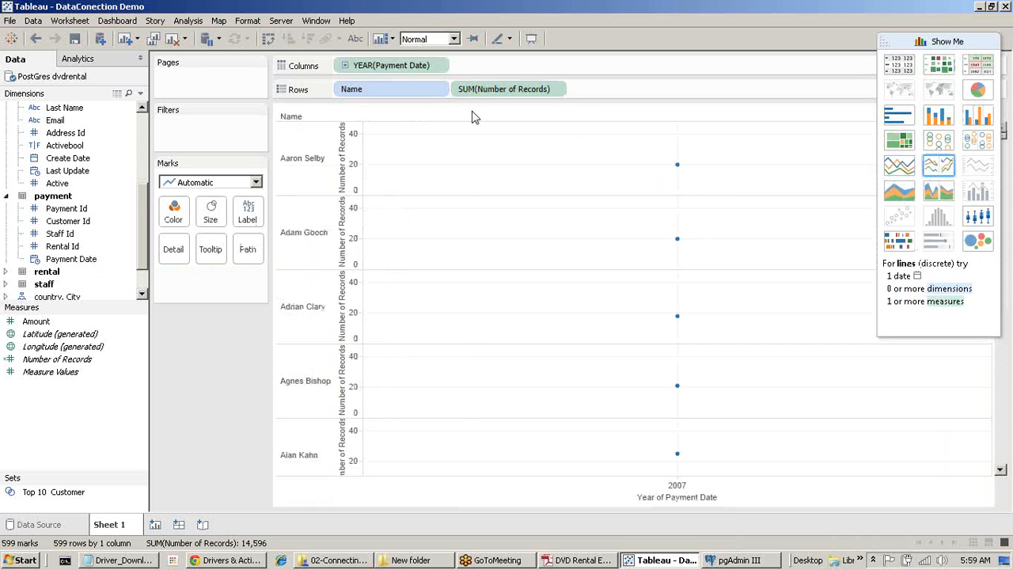
click(436, 67)
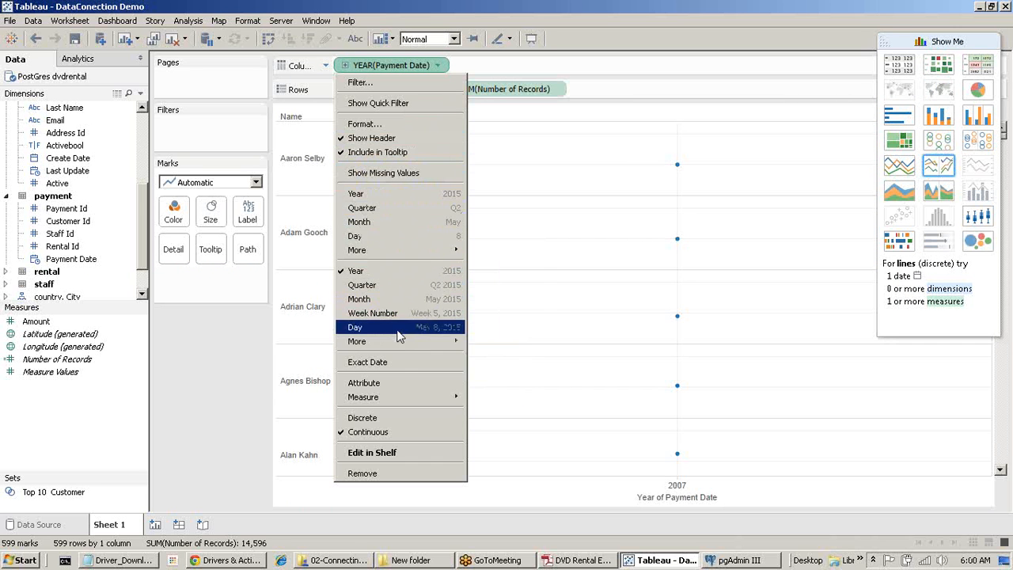
click(397, 330)
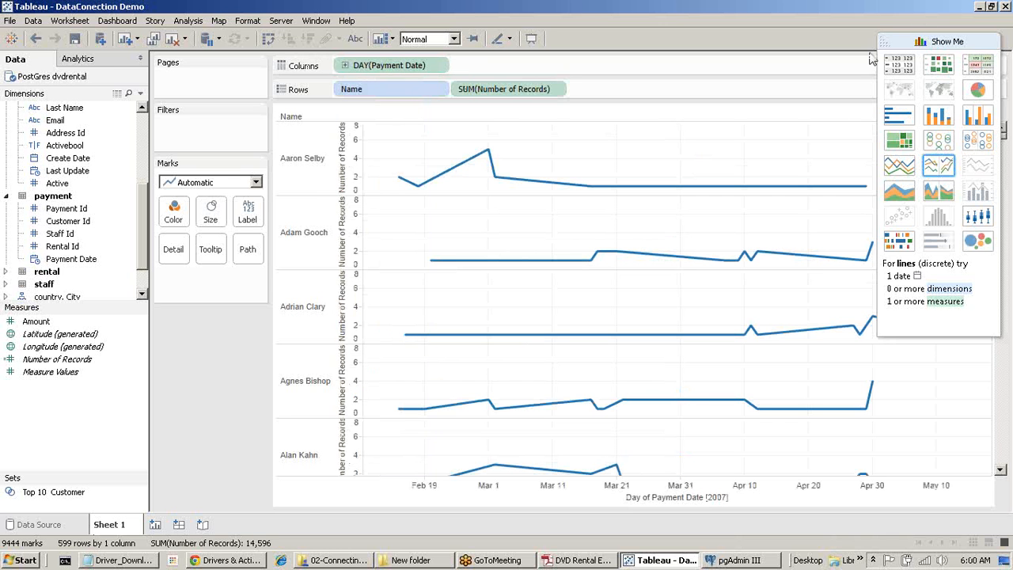
click(935, 44)
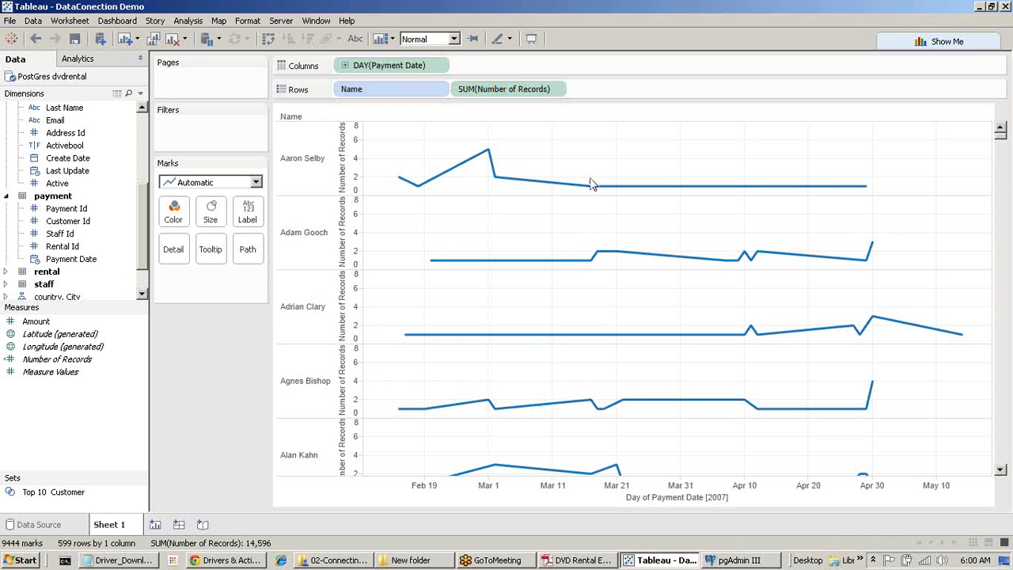
mouse_move(399, 181)
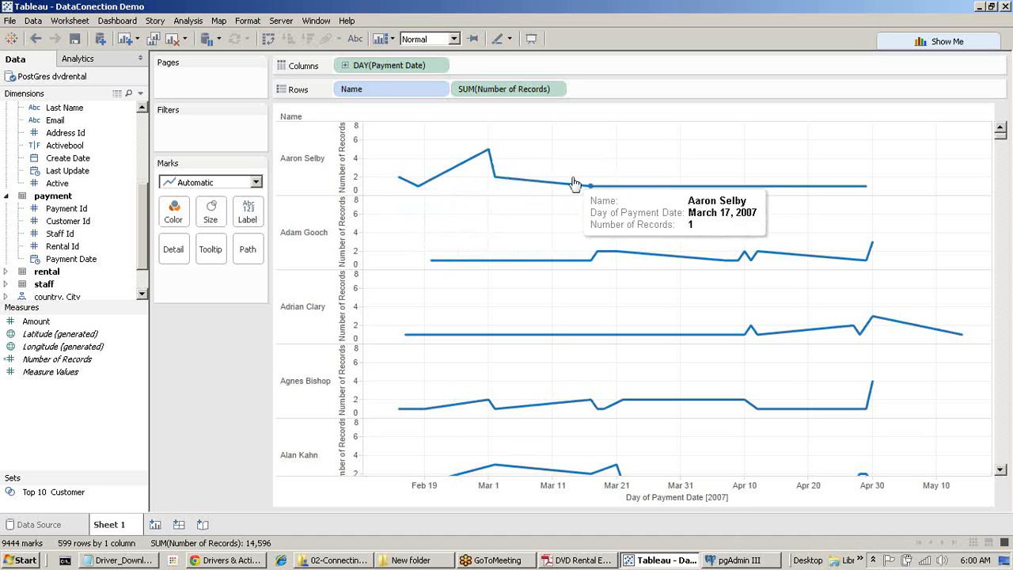
mouse_move(754, 259)
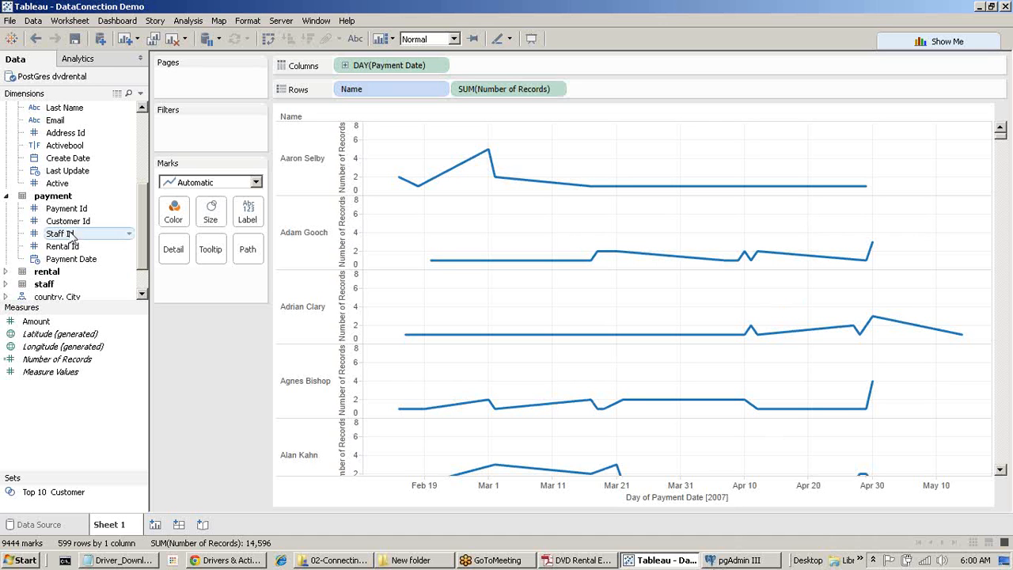
click(69, 524)
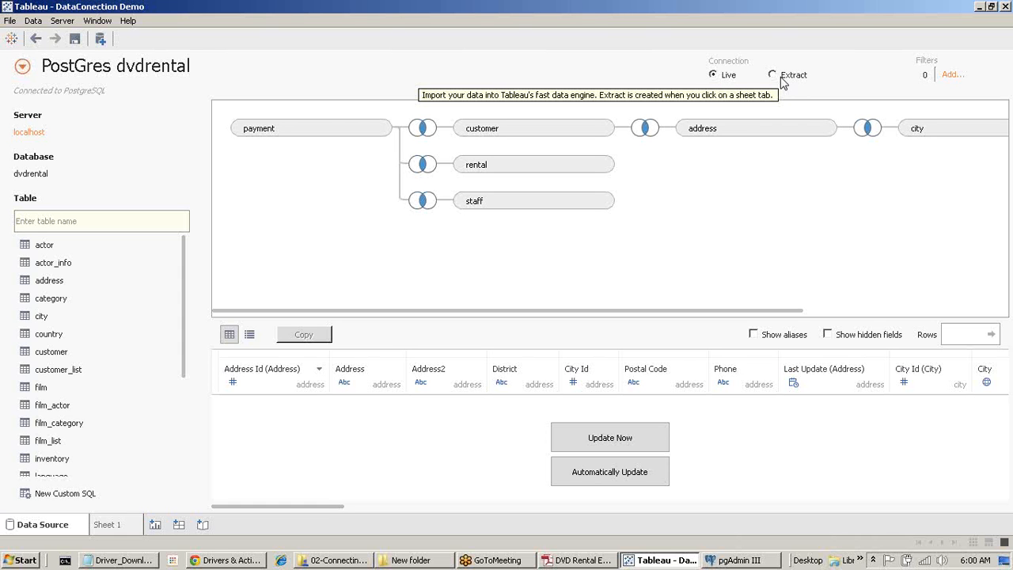
click(109, 524)
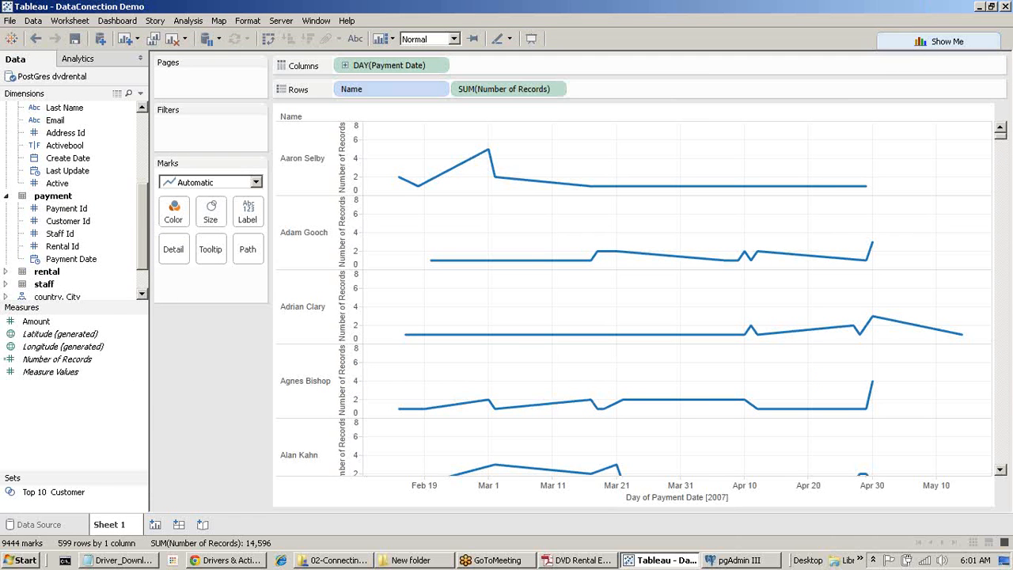
click(765, 567)
click(740, 561)
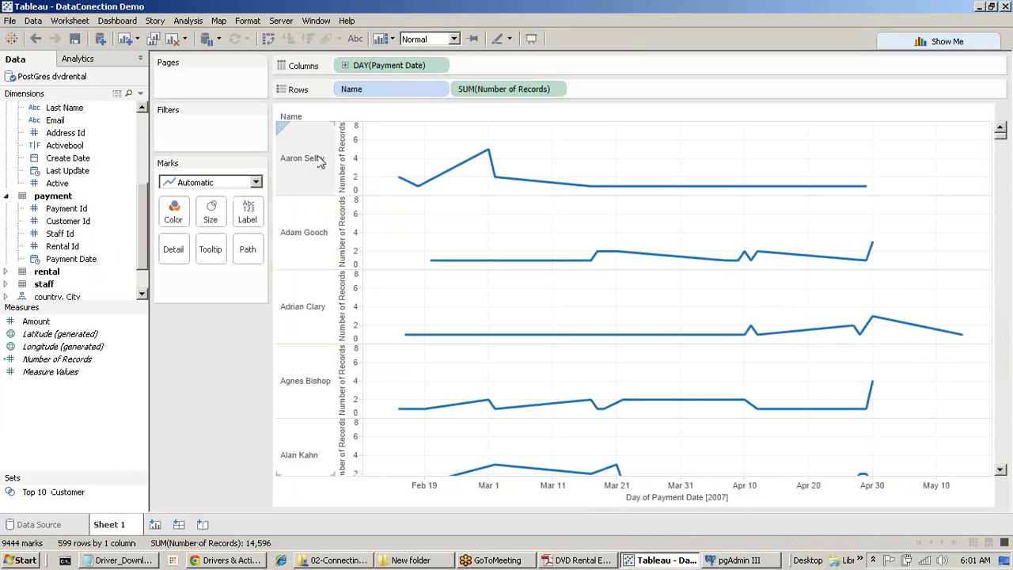
Clear the line charts and choose Help > Settings and Performance > Start Performance Recording.
click(174, 40)
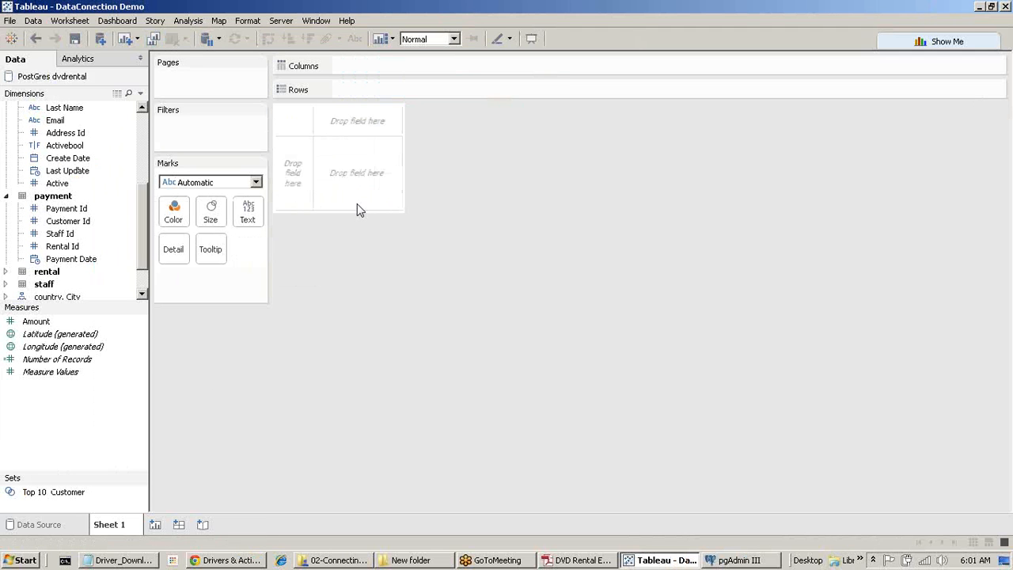
click(347, 21)
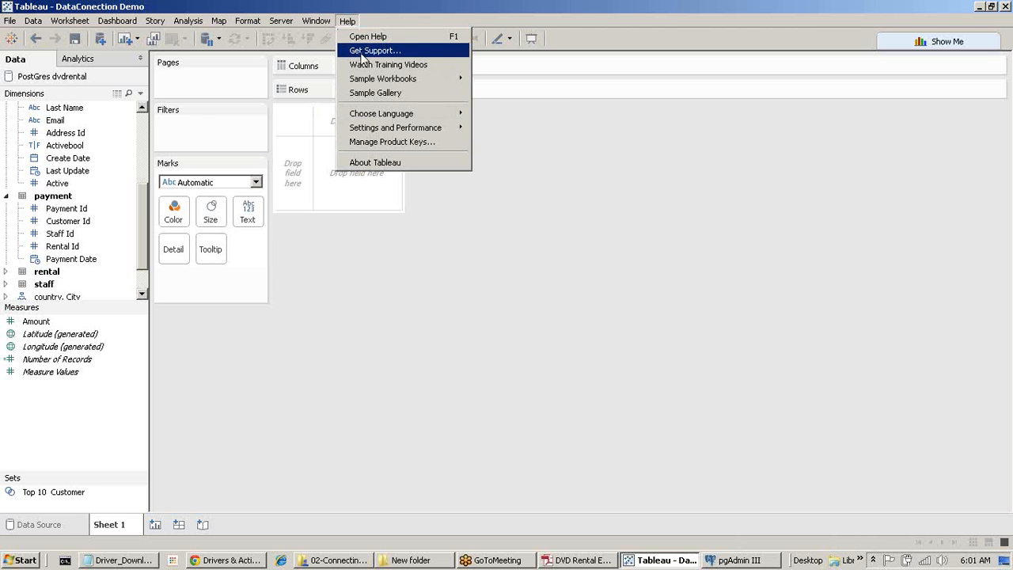
mouse_move(412, 134)
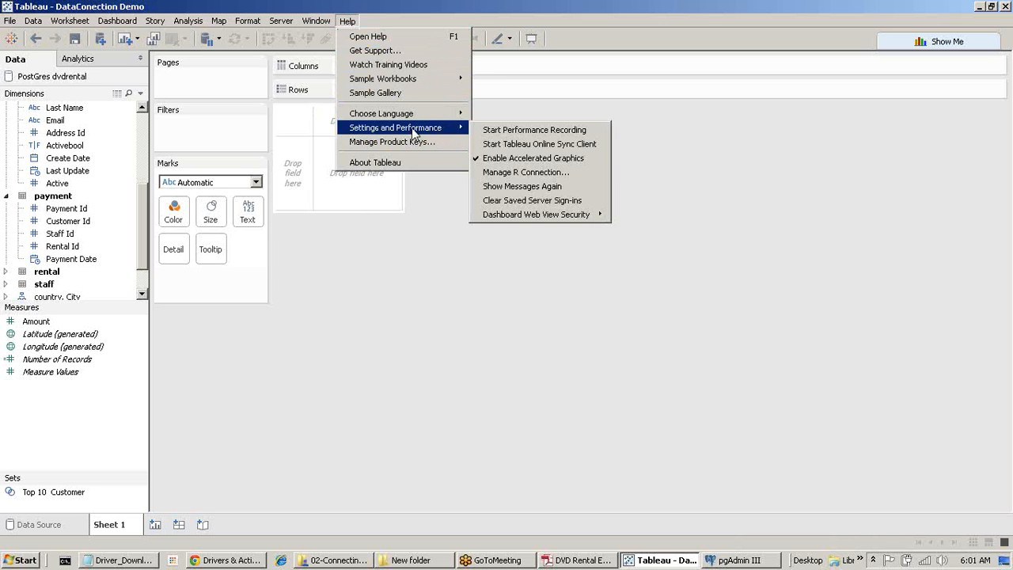
click(535, 131)
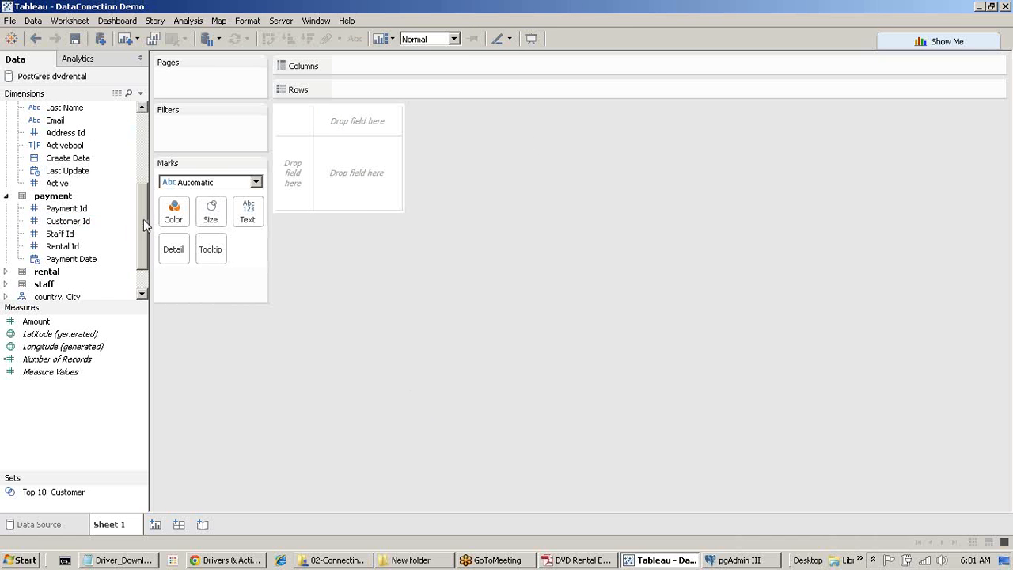
drag(143, 219, 163, 167)
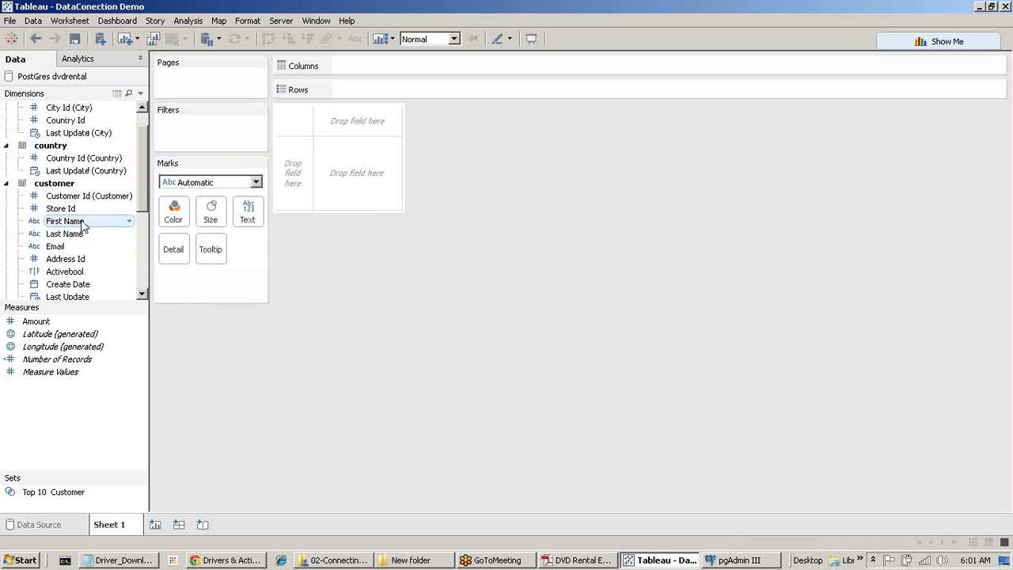
scroll(83, 225, down, 4)
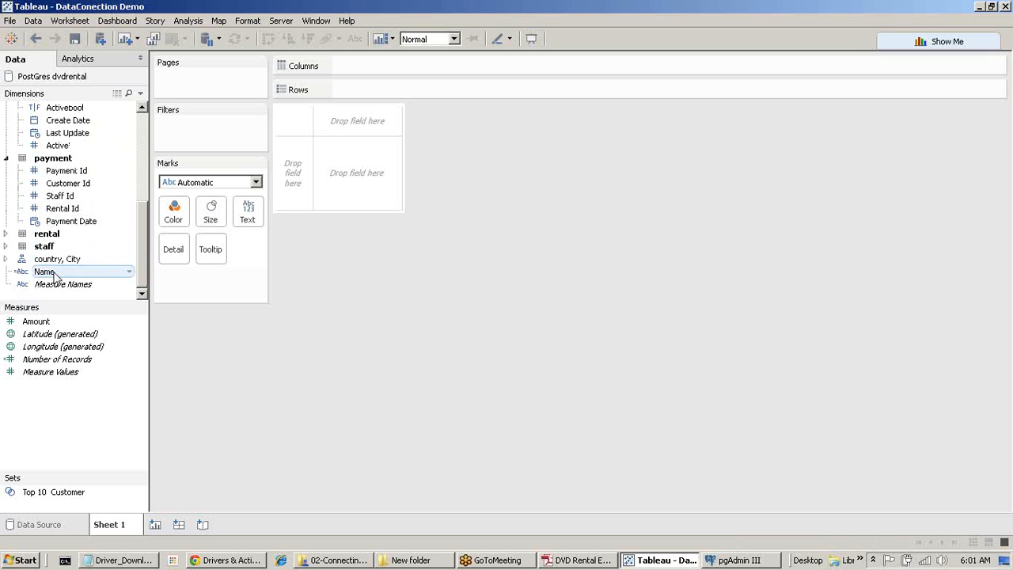
Select Country, City and Amount and turn them into a symbol map.
click(7, 259)
click(60, 271)
ctrl+click(57, 284)
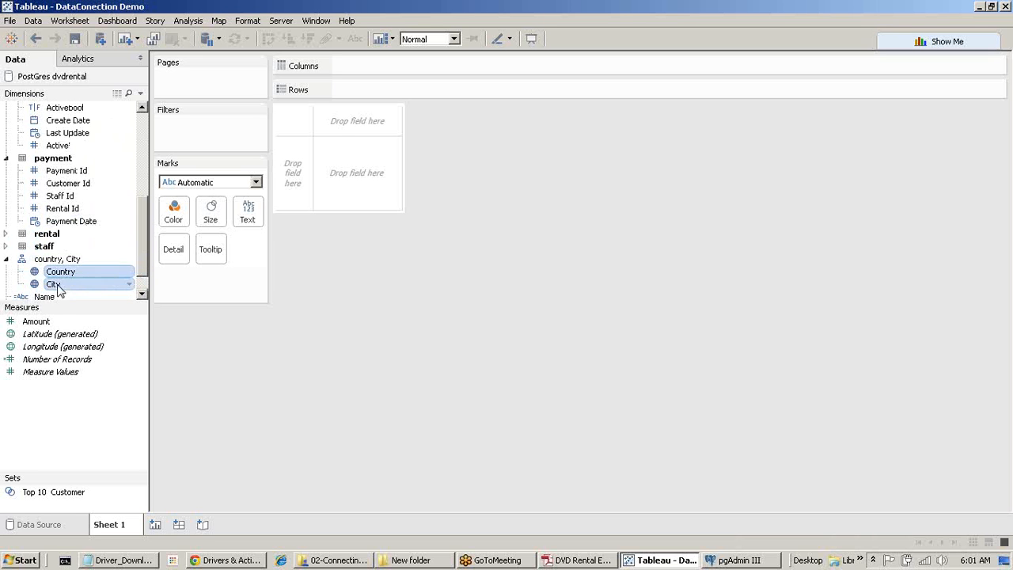
scroll(71, 238, up, 5)
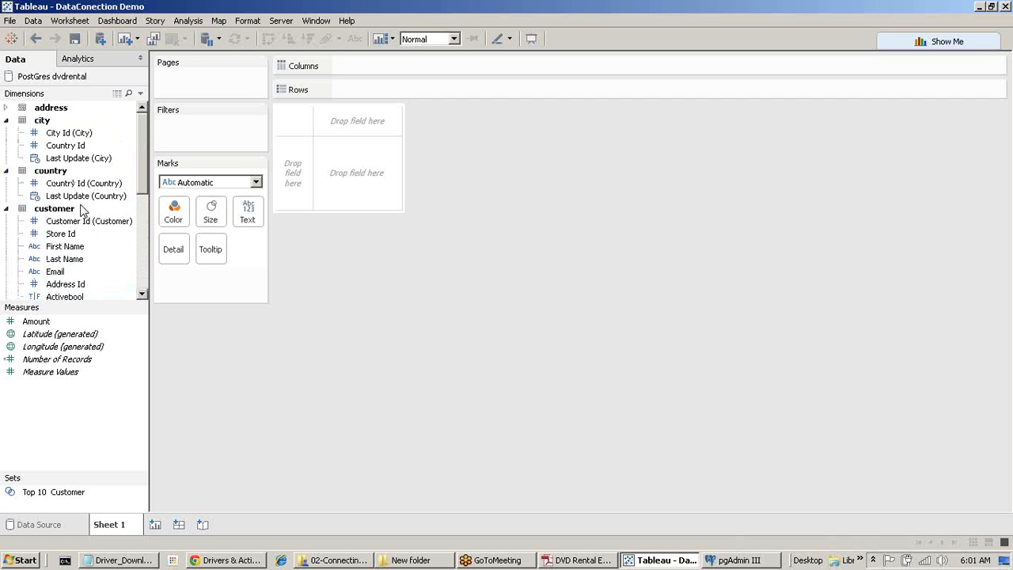
click(49, 326)
click(946, 44)
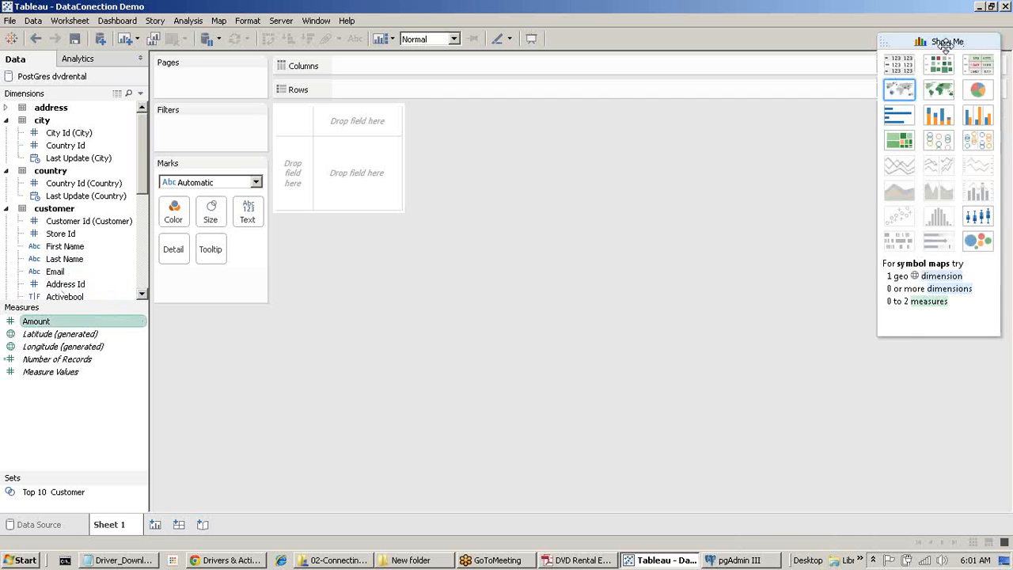
click(900, 92)
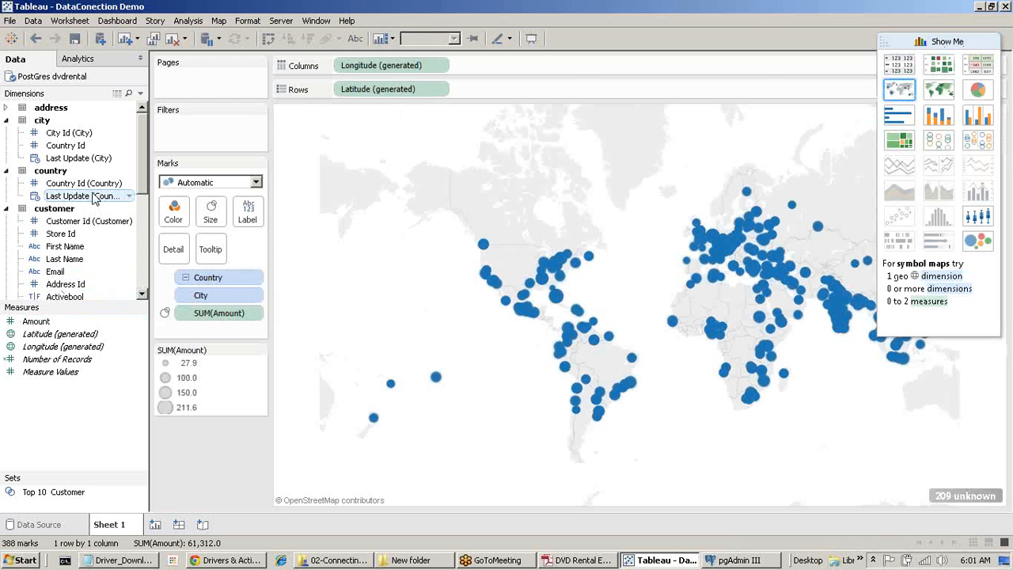
Add a Country quick filter limited to Algeria, Anguilla, Austria and Colombia.
scroll(91, 198, down, 6)
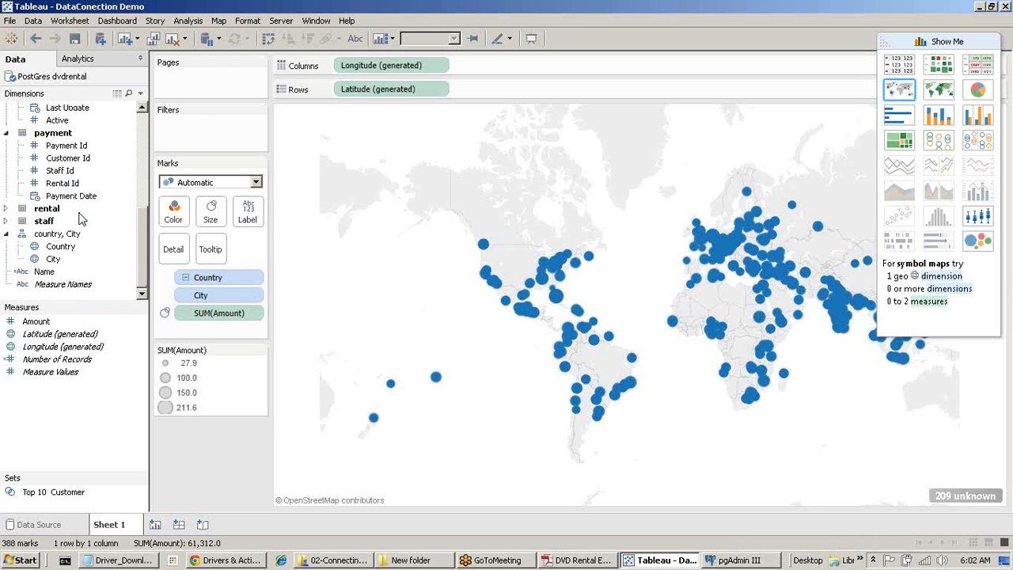
right_click(62, 247)
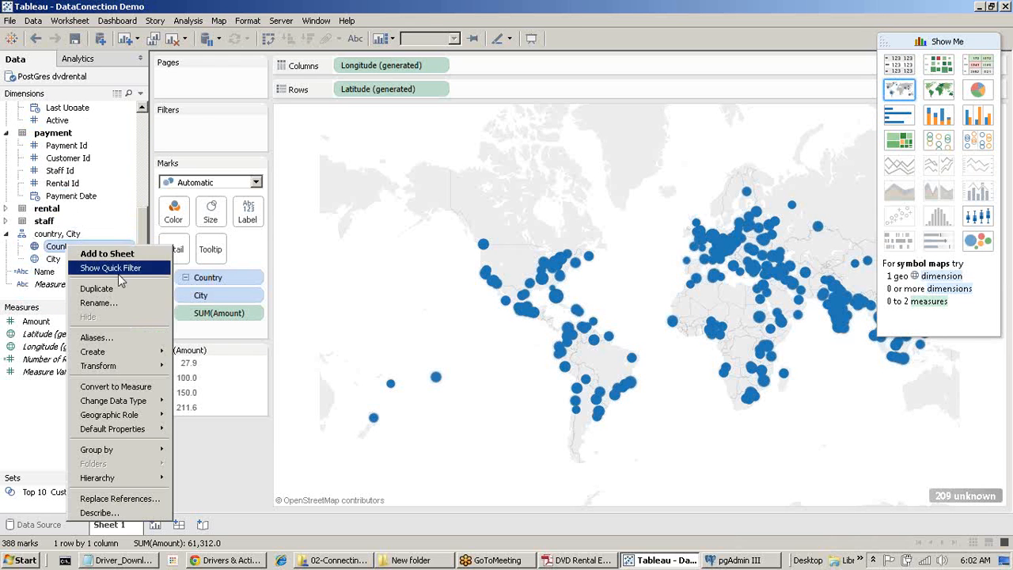
click(119, 269)
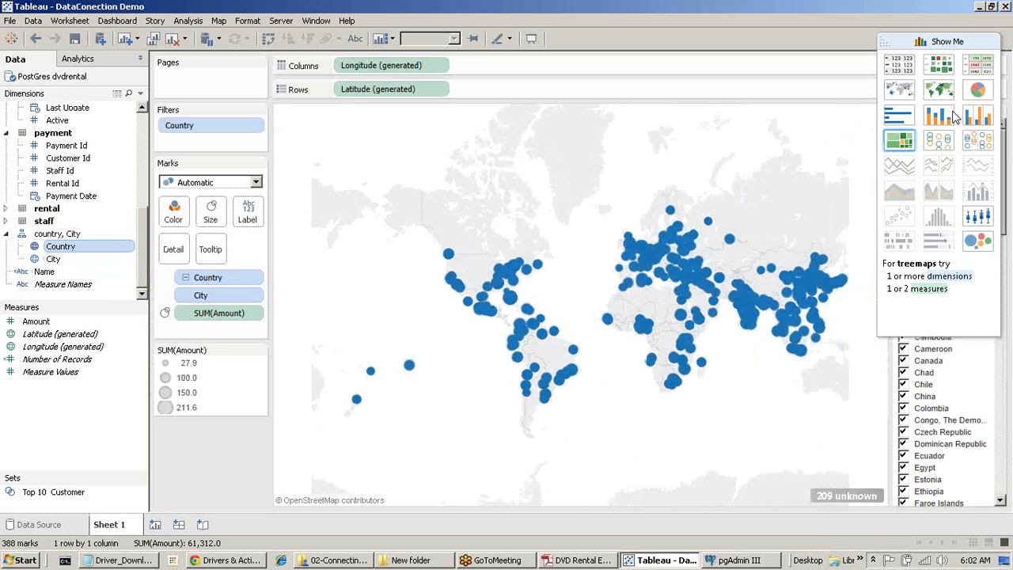
click(971, 41)
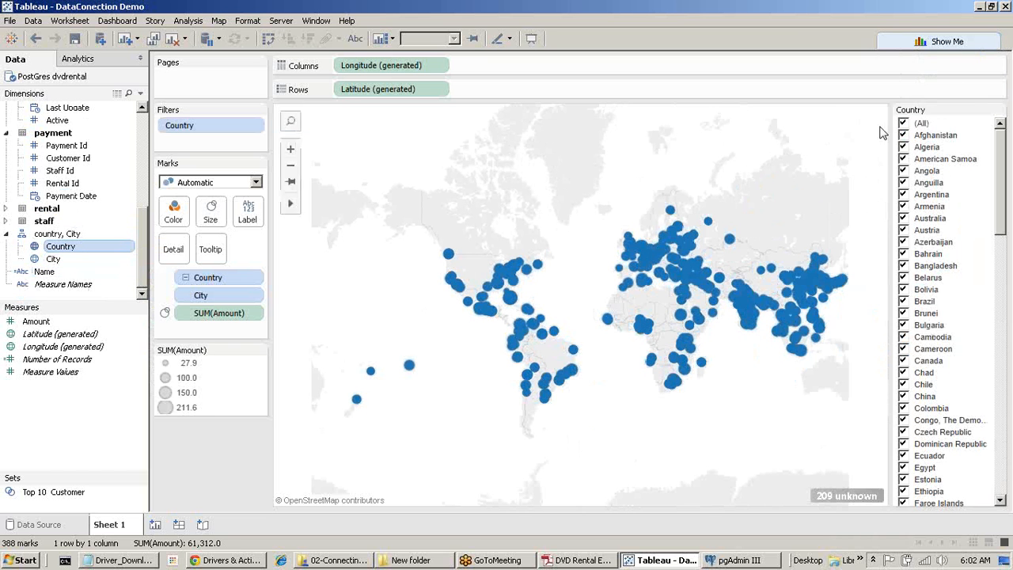
click(904, 123)
click(904, 230)
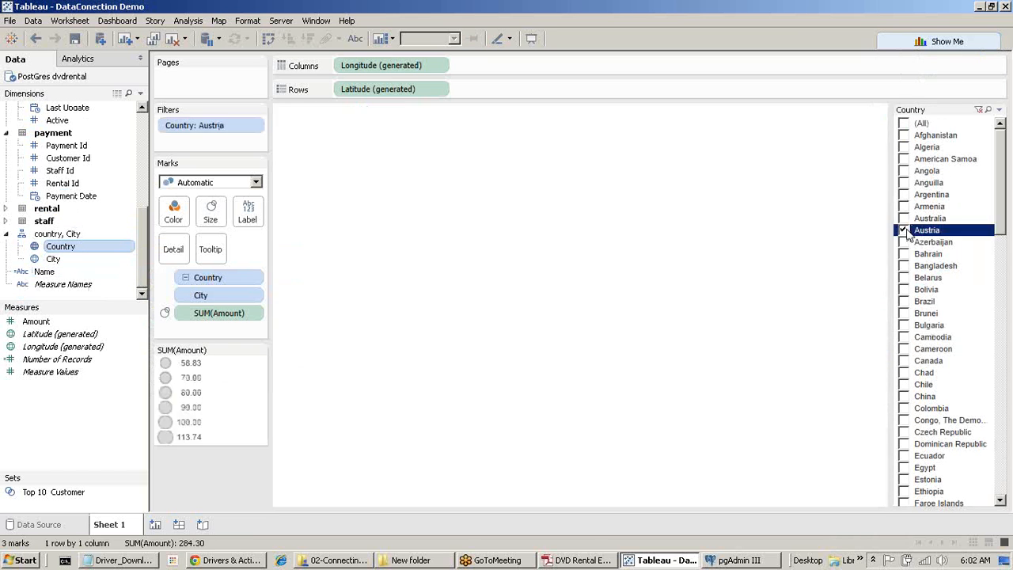
click(904, 183)
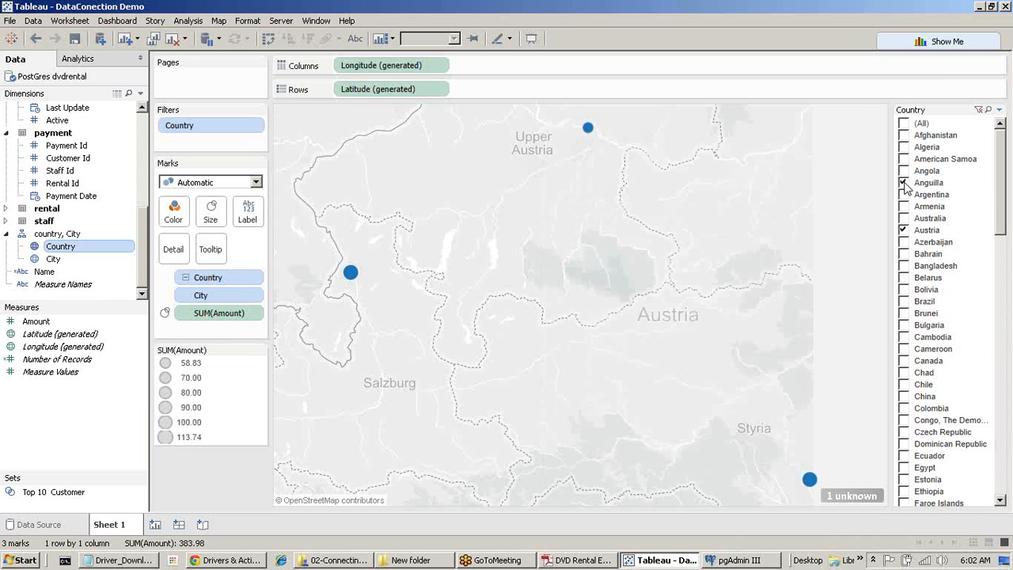
click(904, 147)
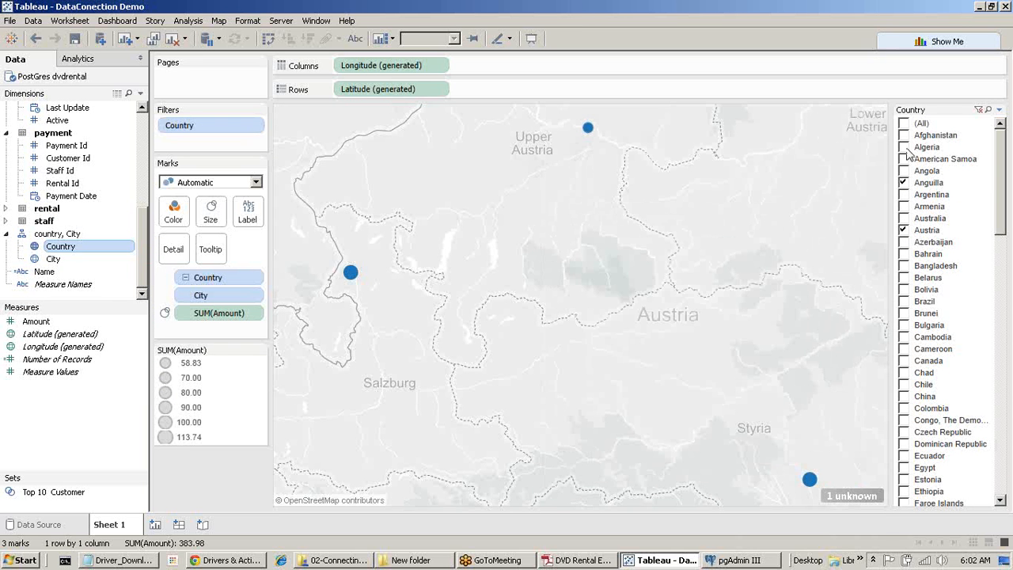
click(905, 408)
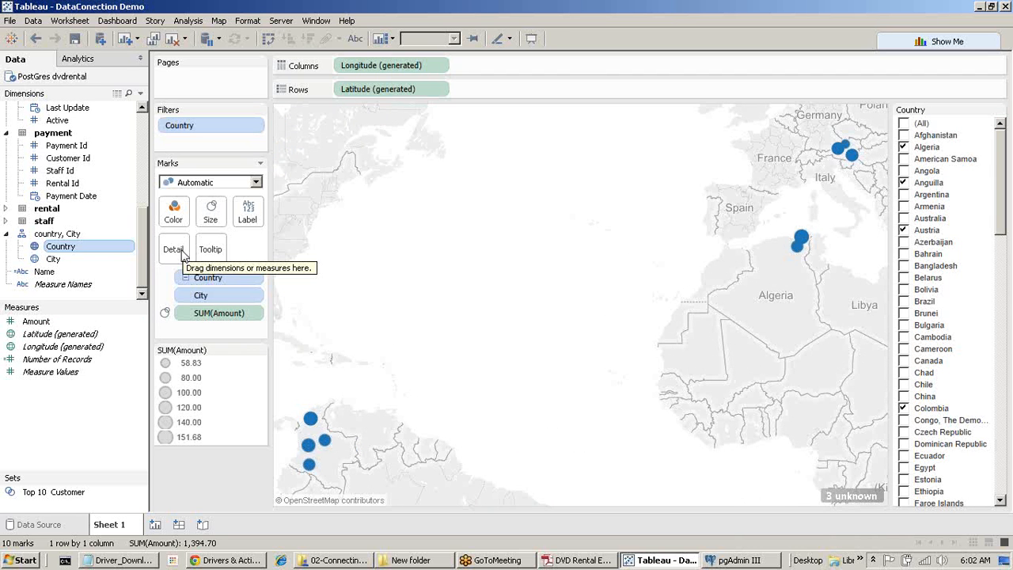
Choose Stop Performance Recording under Help > Settings and Performance, then minimize Tableau.
click(349, 21)
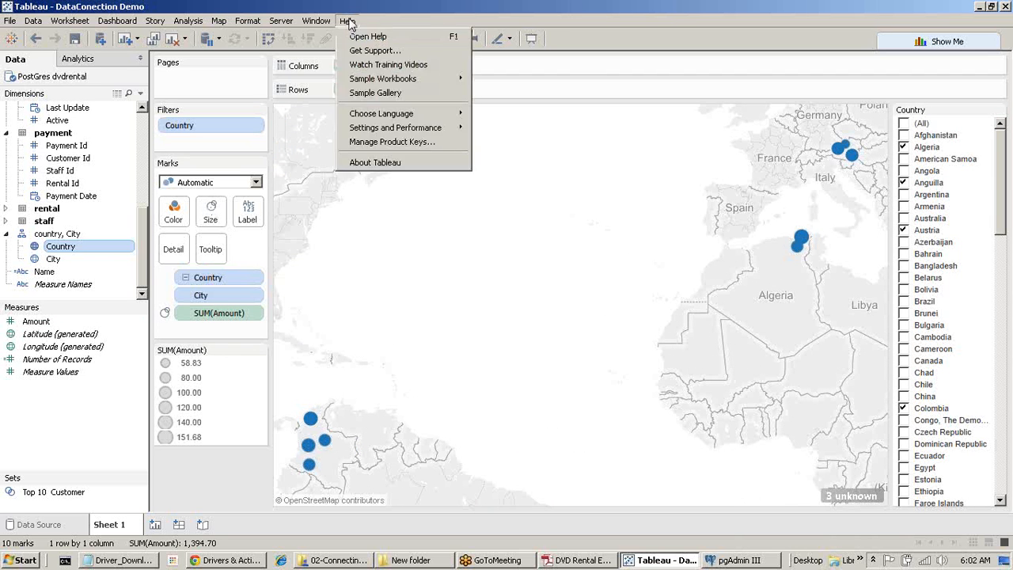
mouse_move(407, 127)
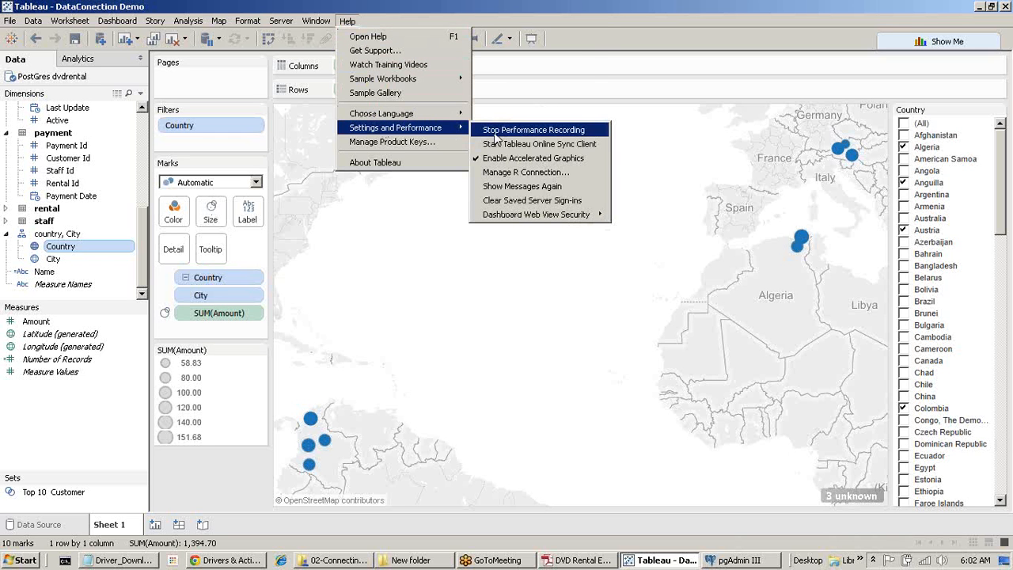
click(495, 132)
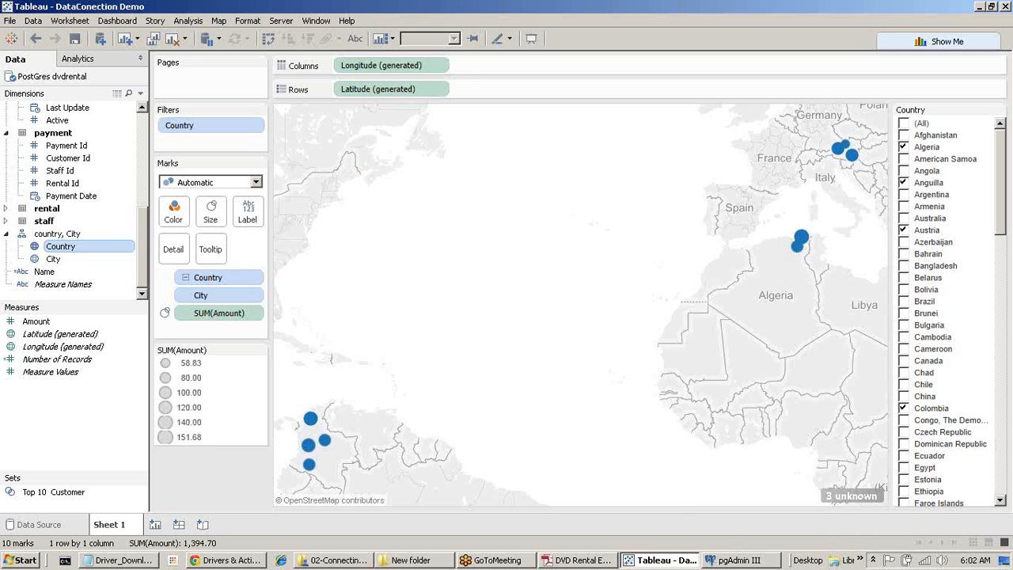
click(631, 562)
click(650, 562)
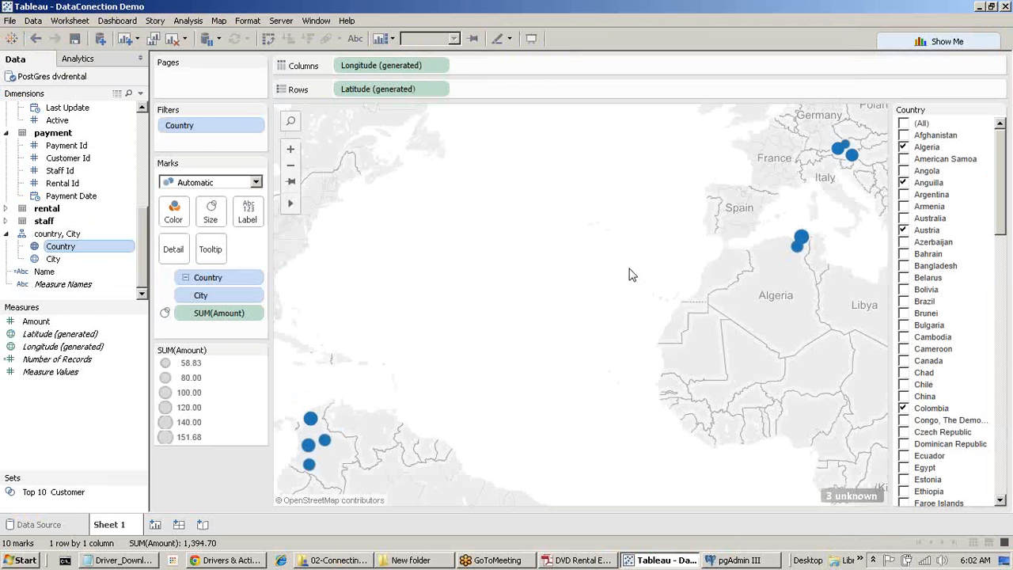
click(980, 7)
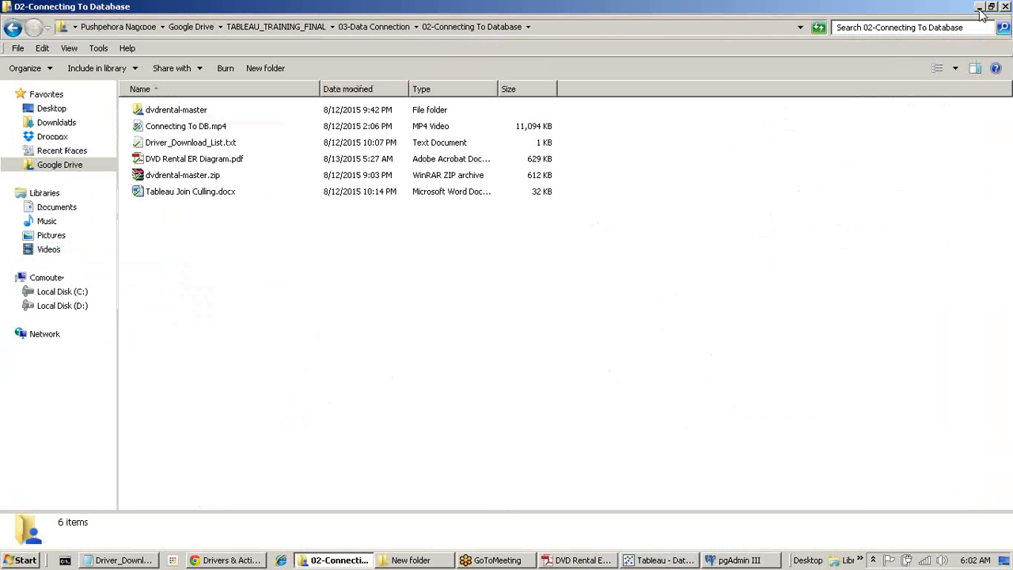
Minimize the 02-Connecting To Database and New folder windows, close the Driver_Download_List notes, and restore Tableau.
click(980, 7)
click(980, 7)
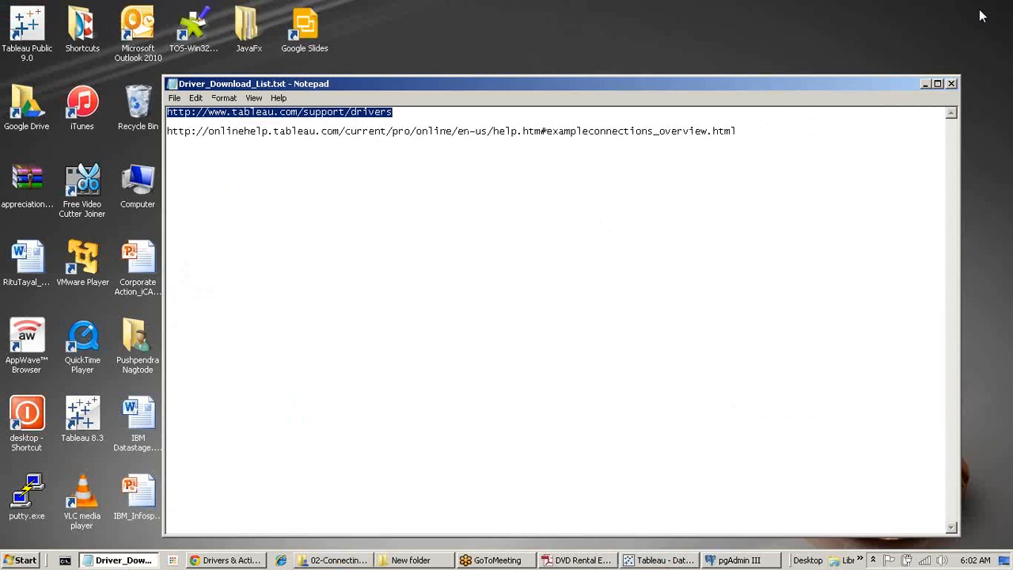
click(952, 84)
click(655, 560)
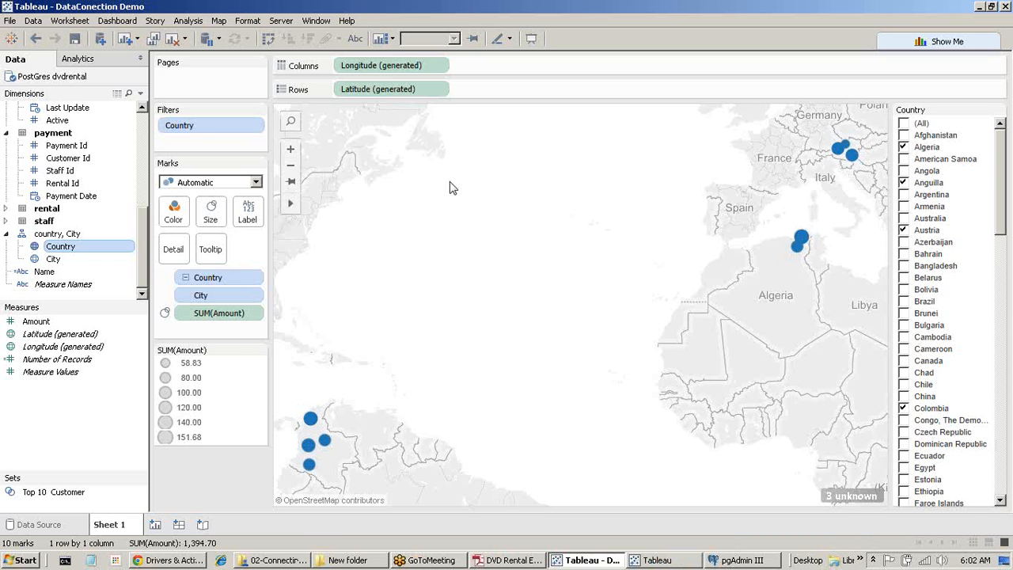
Open the PerformanceRecording workbook's Performance Summary, choosing Continue Trial in Activate Tableau.
click(347, 21)
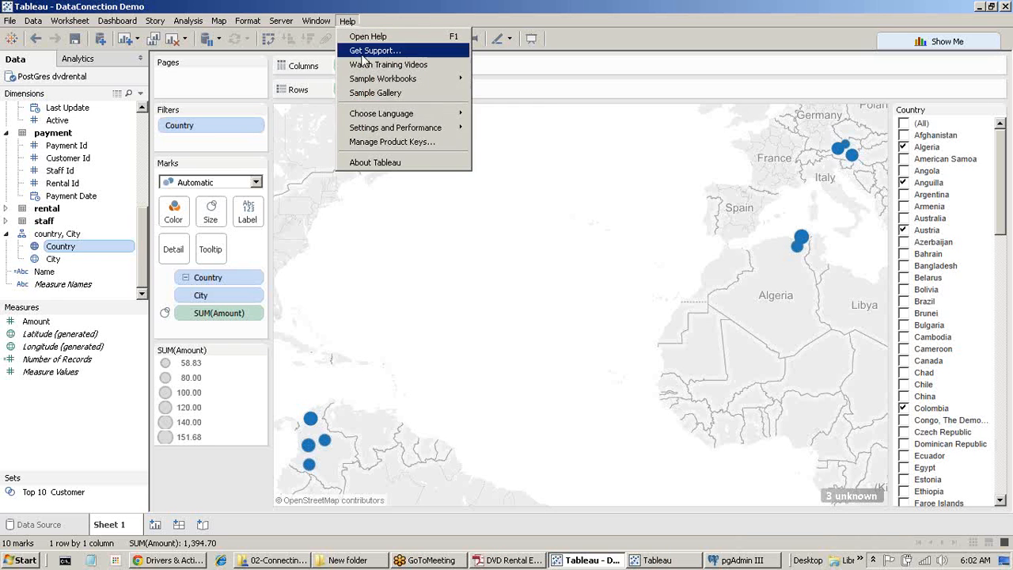
mouse_move(402, 137)
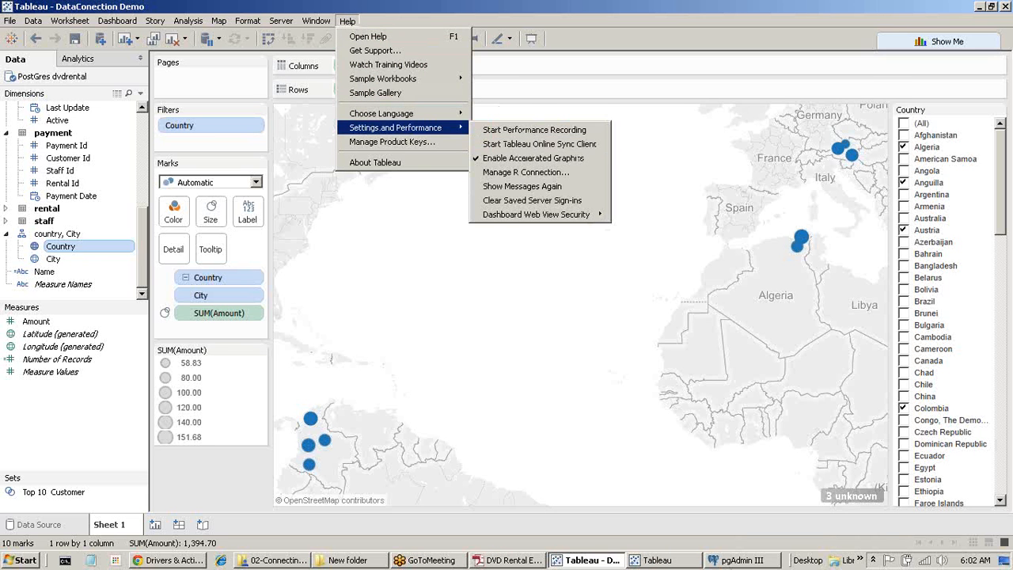
click(657, 560)
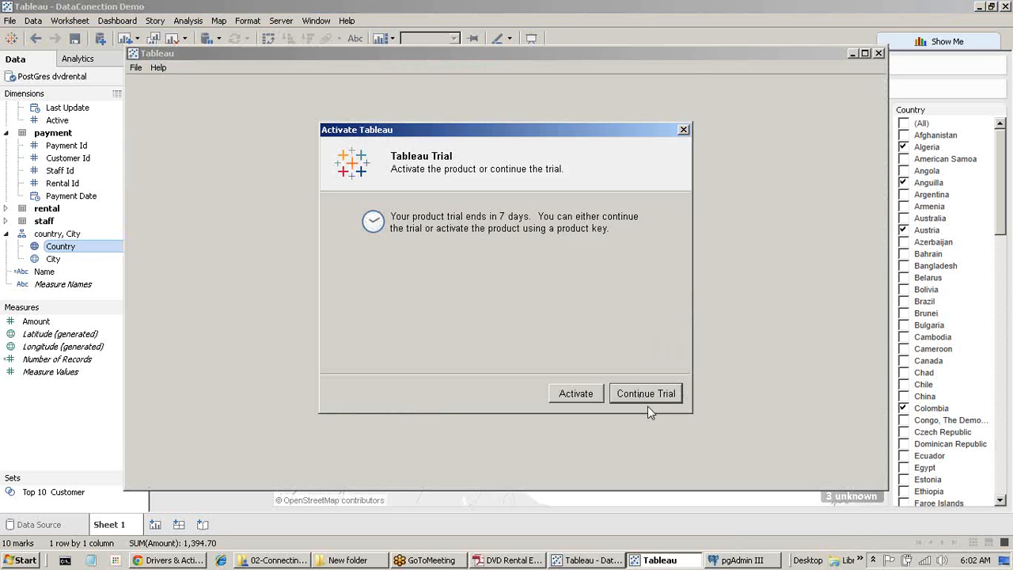
click(653, 396)
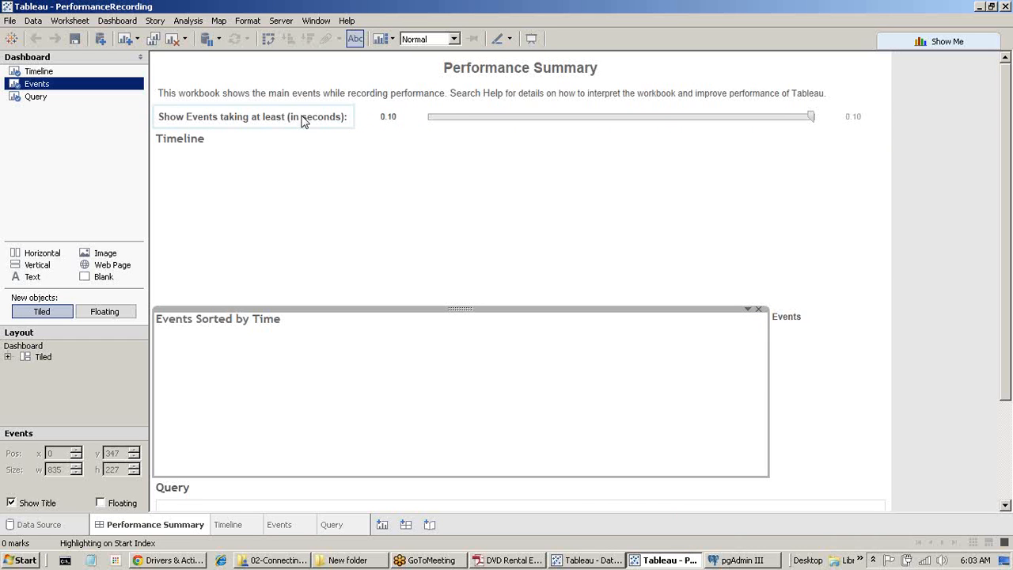
click(384, 116)
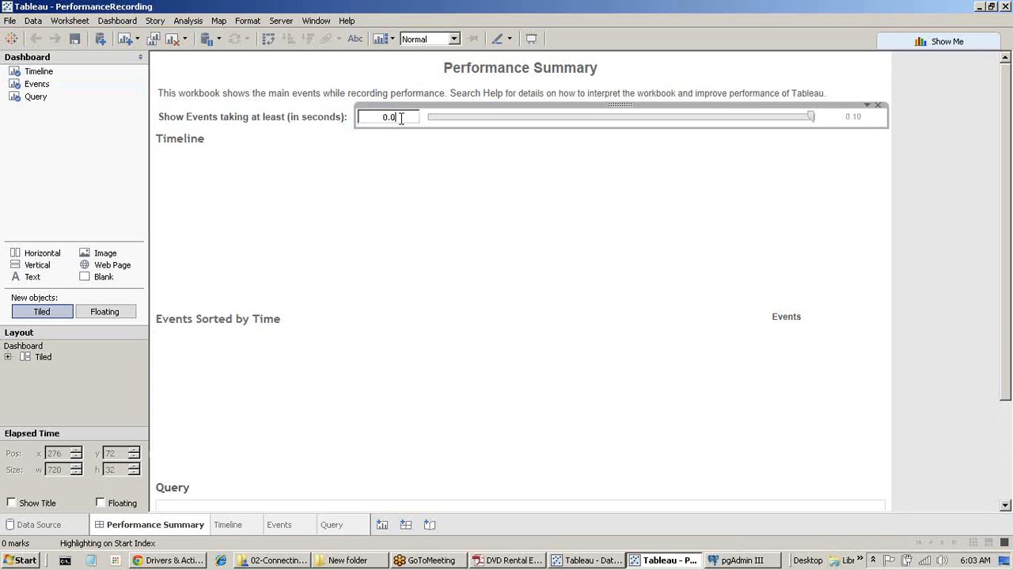
key(Return)
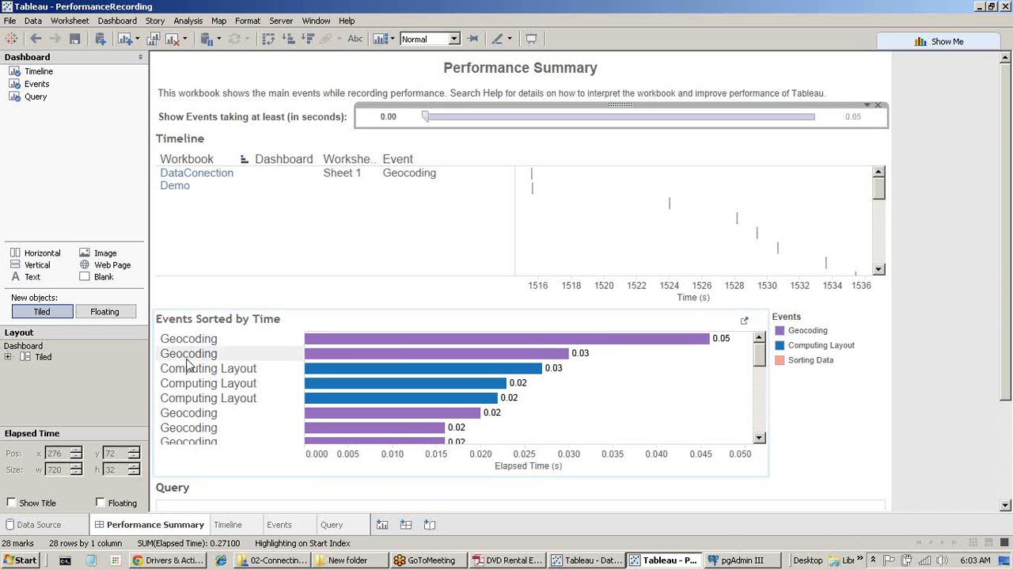
mouse_move(307, 397)
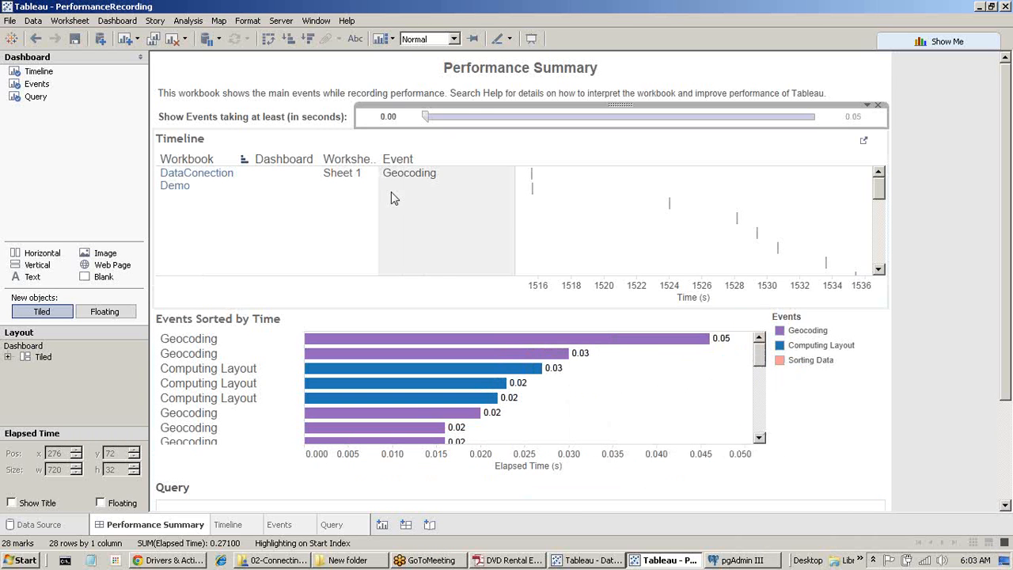
scroll(701, 234, down, 2)
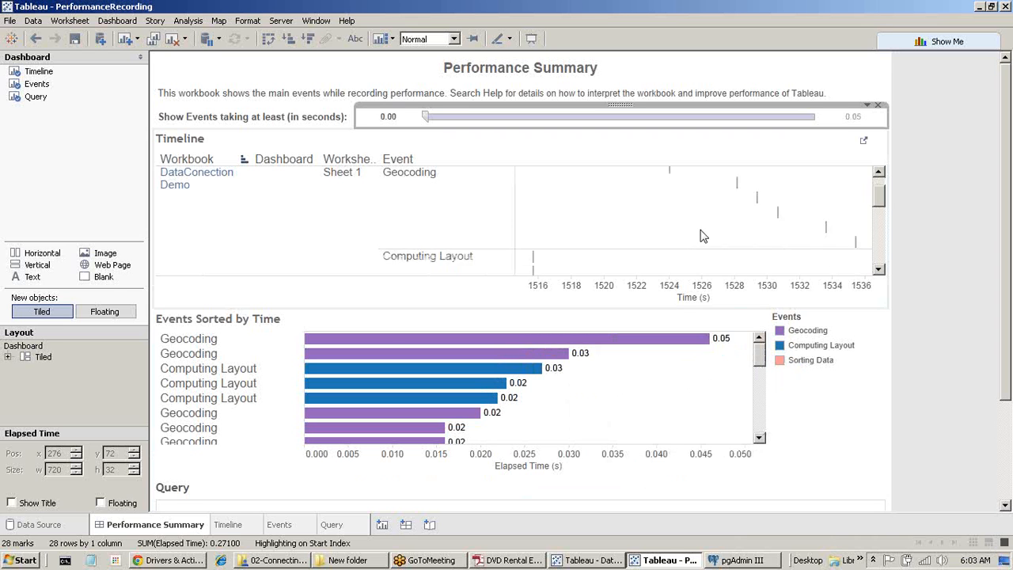
scroll(702, 234, down, 4)
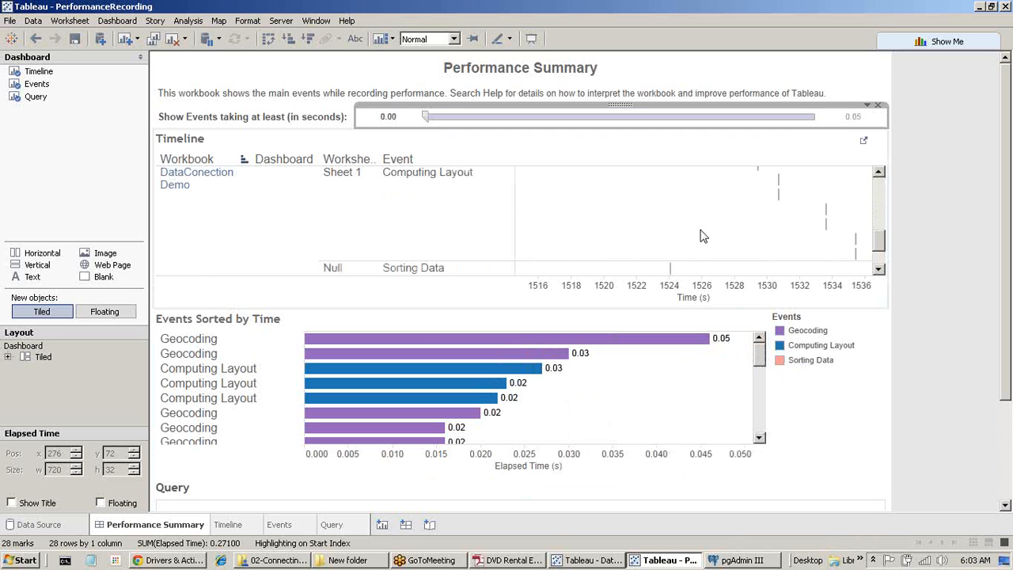
scroll(702, 234, down, 2)
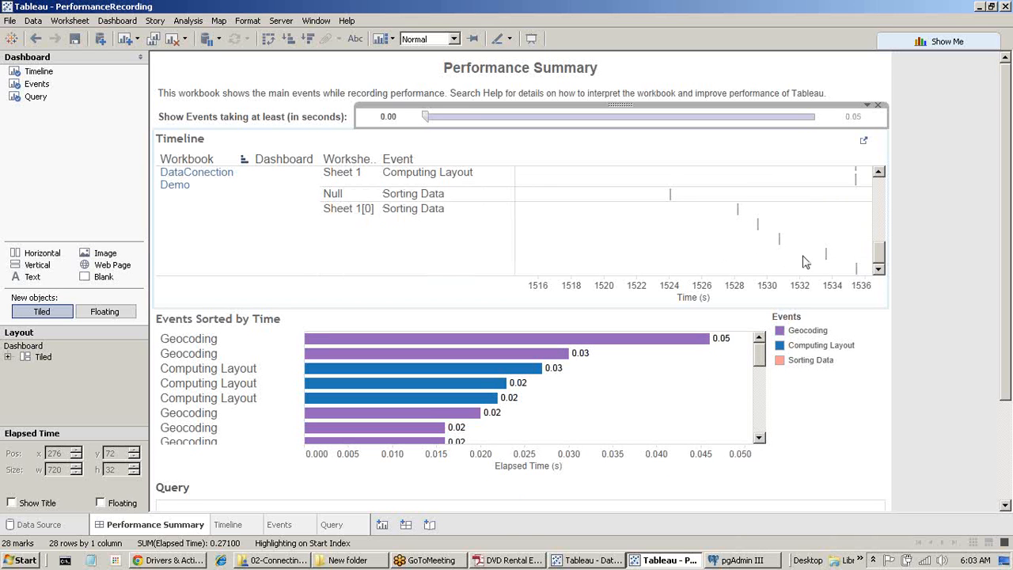
scroll(669, 237, up, 5)
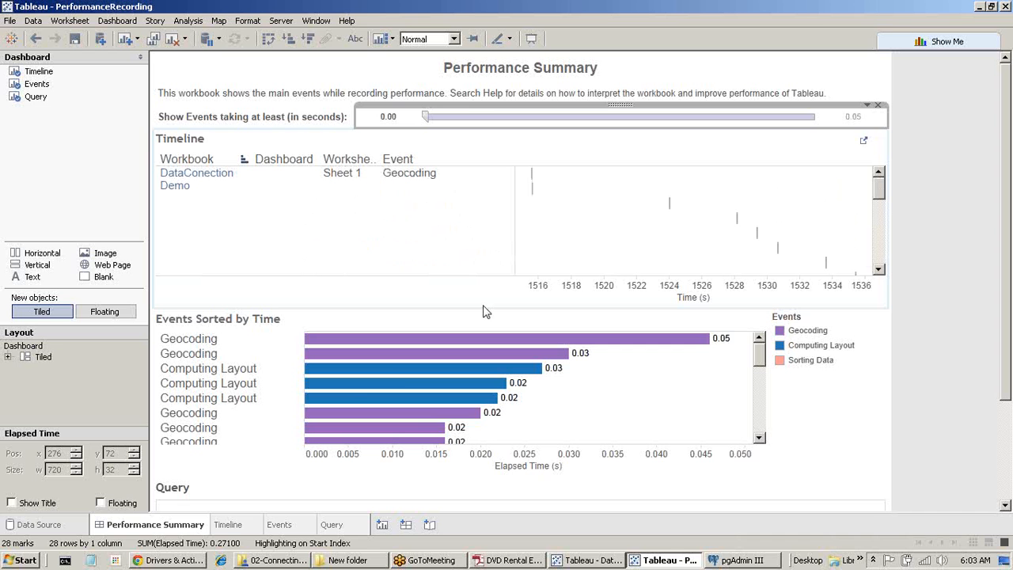
Highlight the Geocoding, Computing Layout and Sorting Data events in the Performance Summary.
click(214, 342)
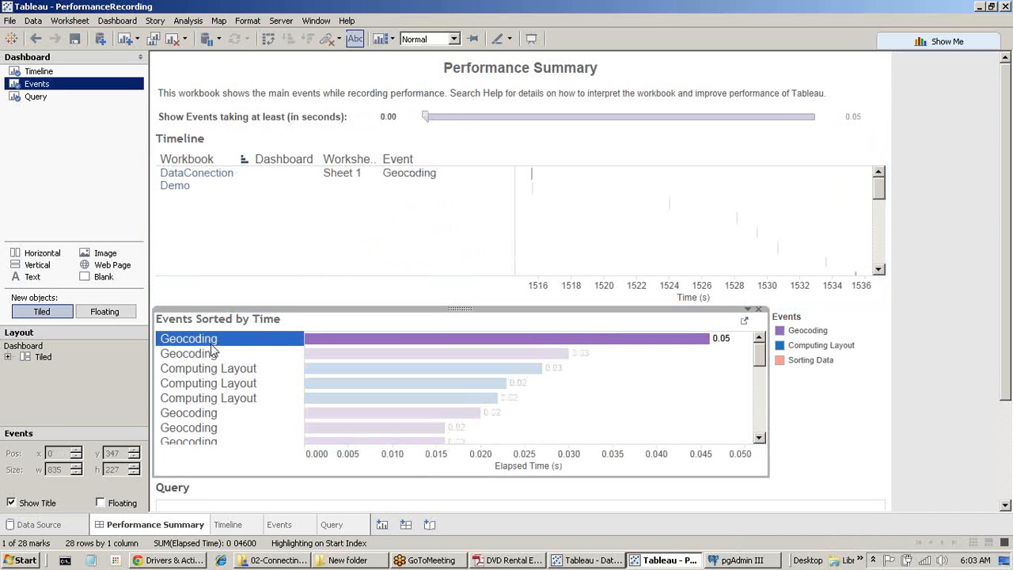
mouse_move(671, 340)
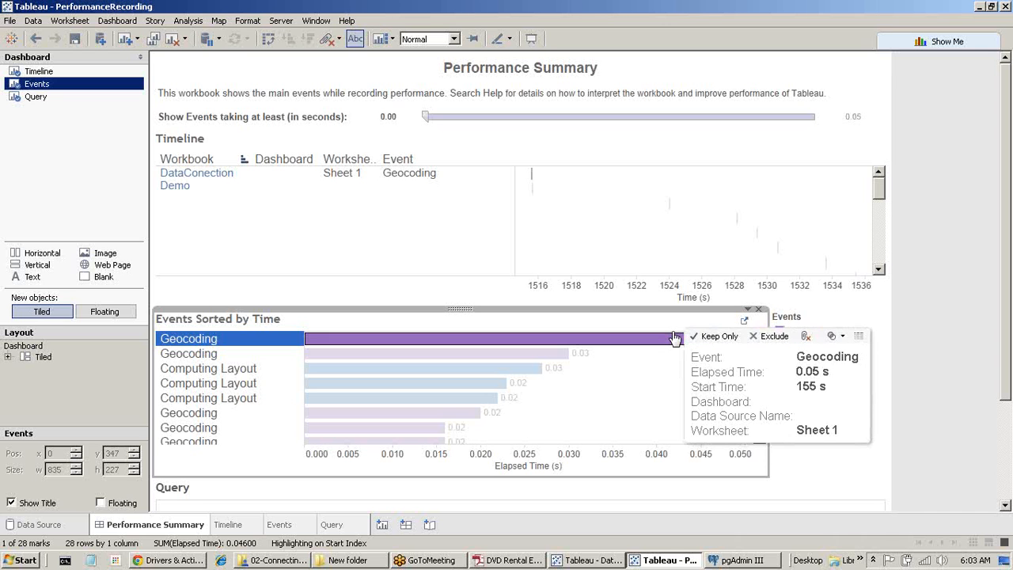
click(235, 369)
scroll(237, 395, down, 2)
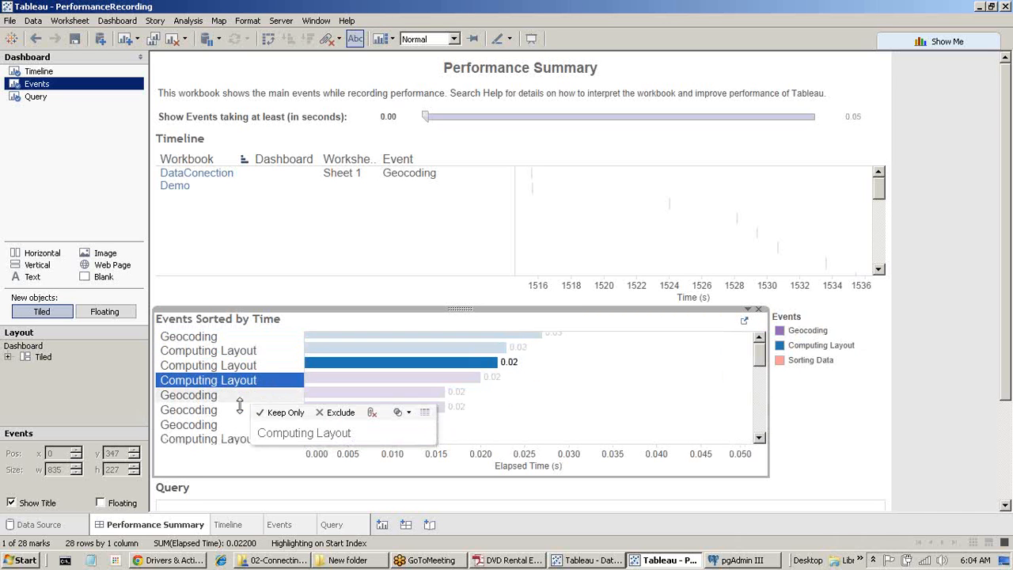
scroll(239, 405, down, 3)
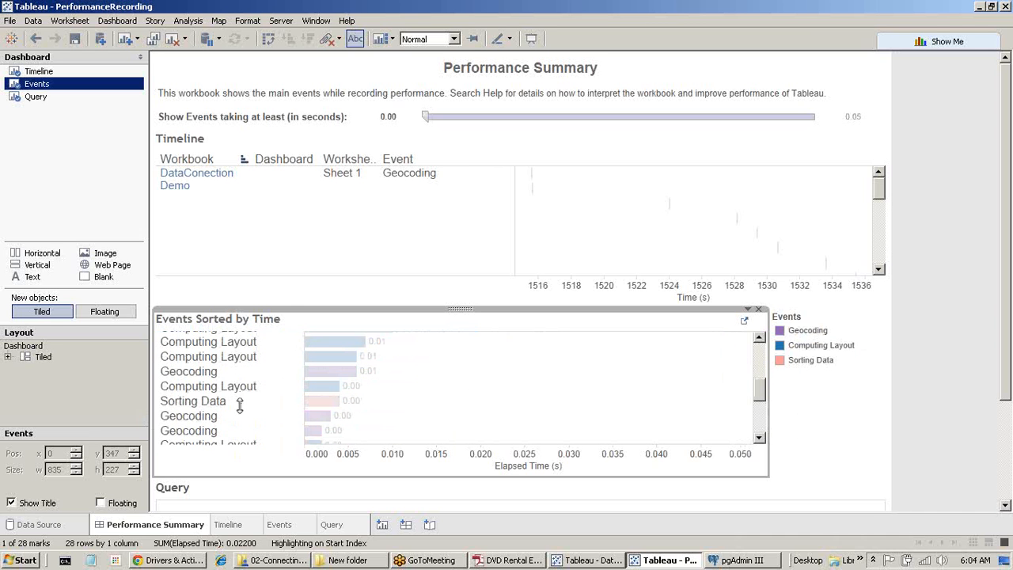
click(210, 404)
scroll(207, 421, down, 1)
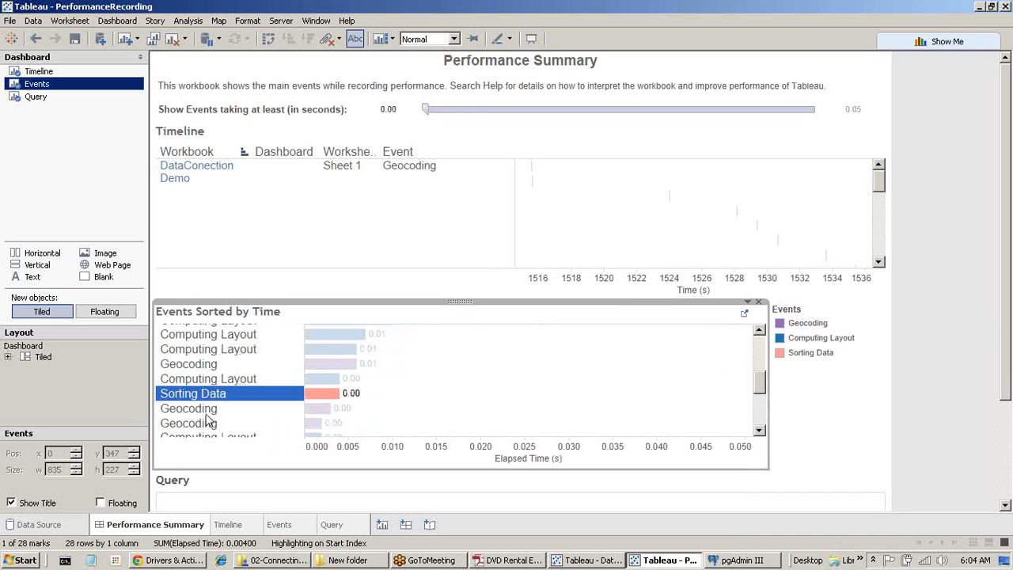
scroll(765, 376, down, 3)
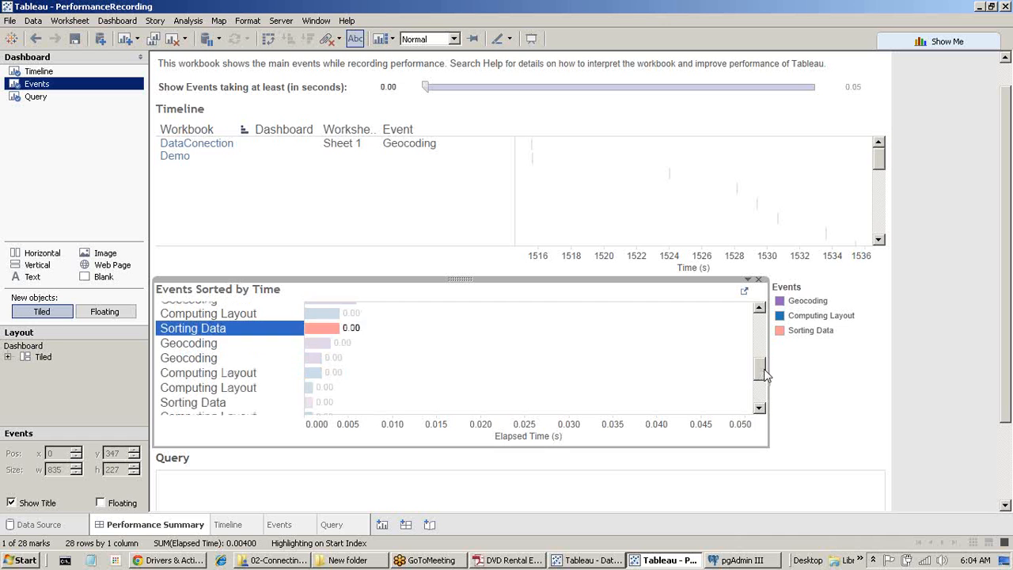
drag(766, 375, 760, 403)
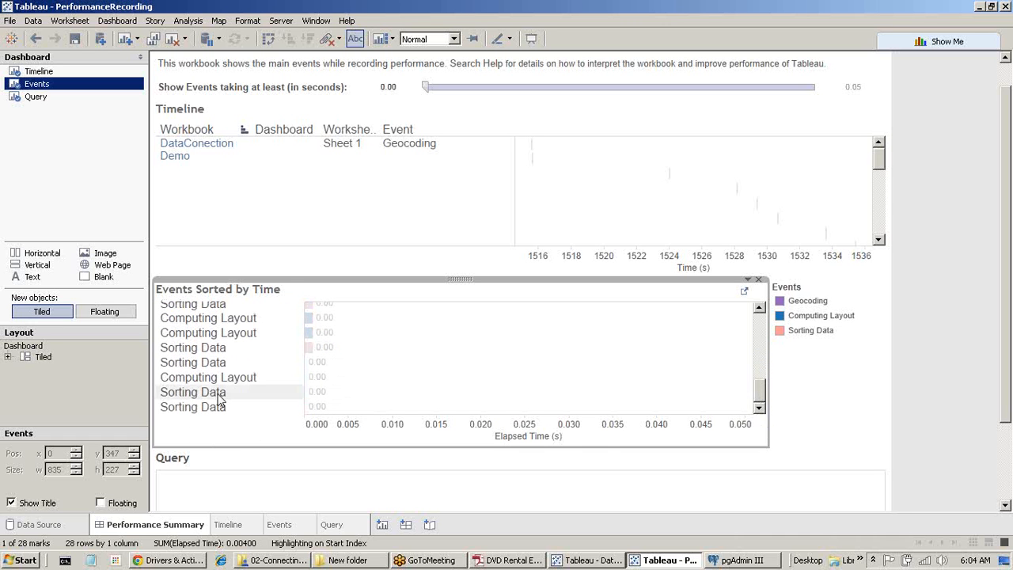
scroll(1009, 346, down, 3)
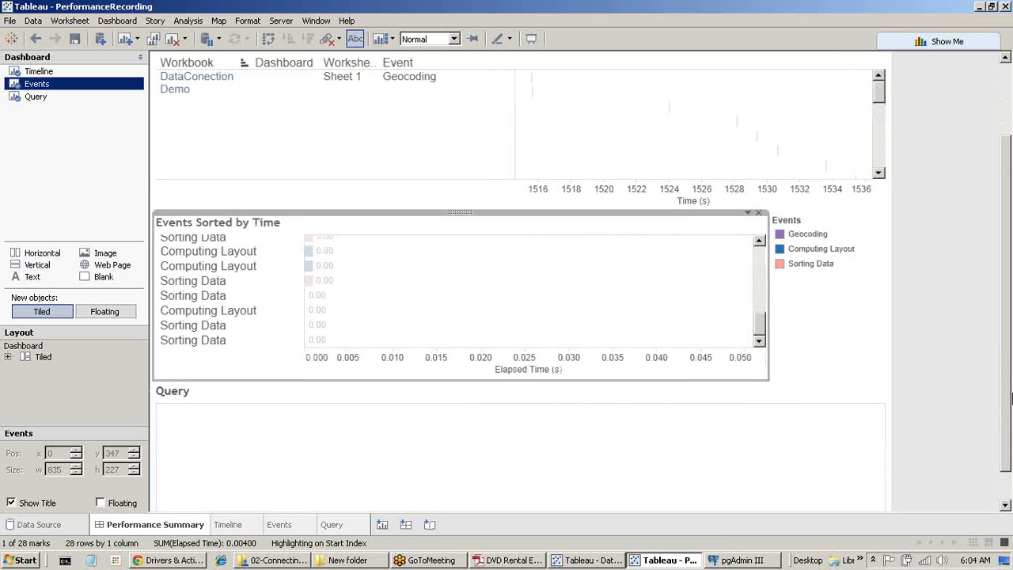
Inspect the Query, elapsed-time filter and title sections, then select all DataConection Demo events.
click(457, 442)
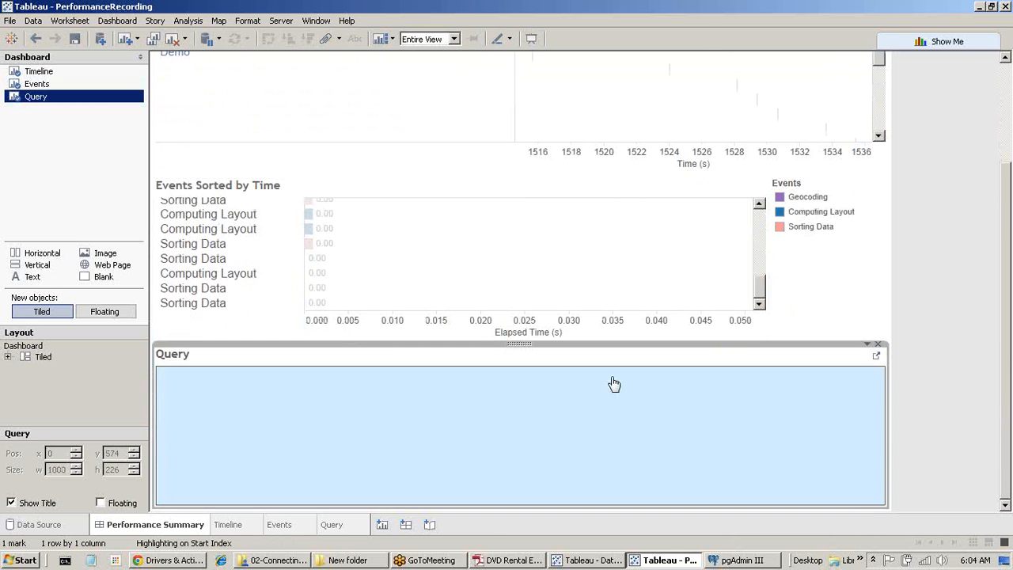
scroll(1007, 108, up, 4)
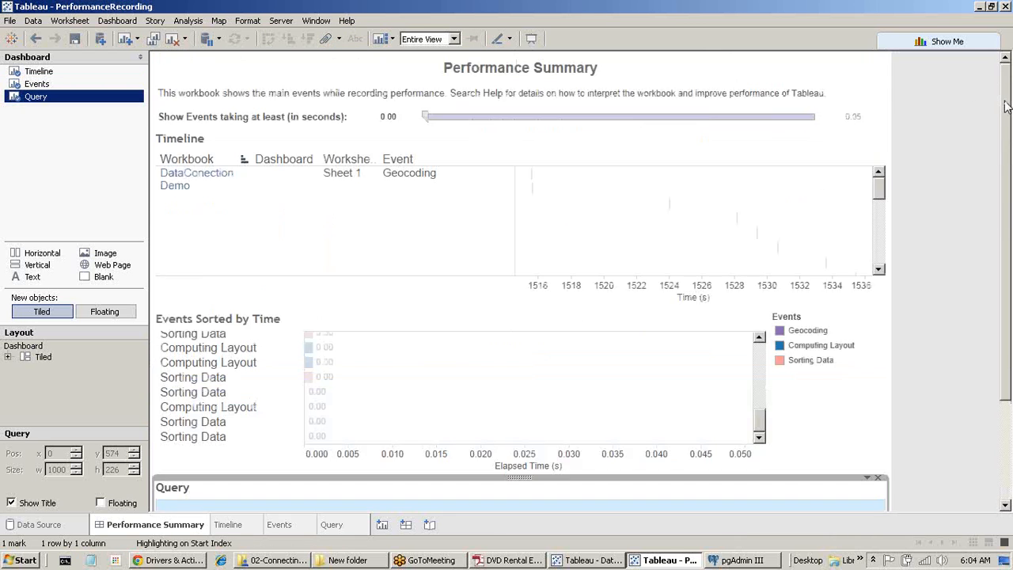
click(527, 120)
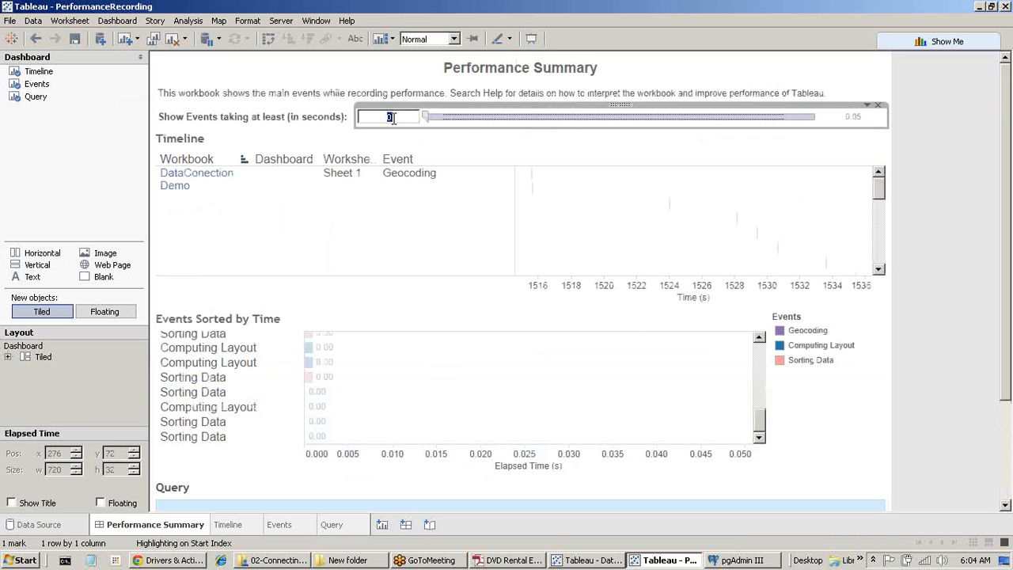
click(220, 132)
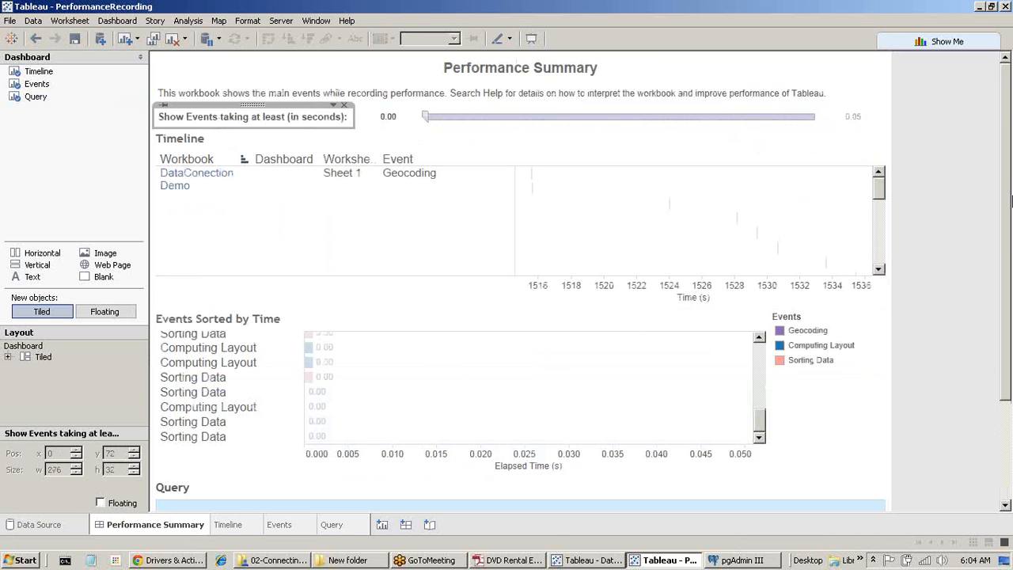
scroll(994, 333, down, 3)
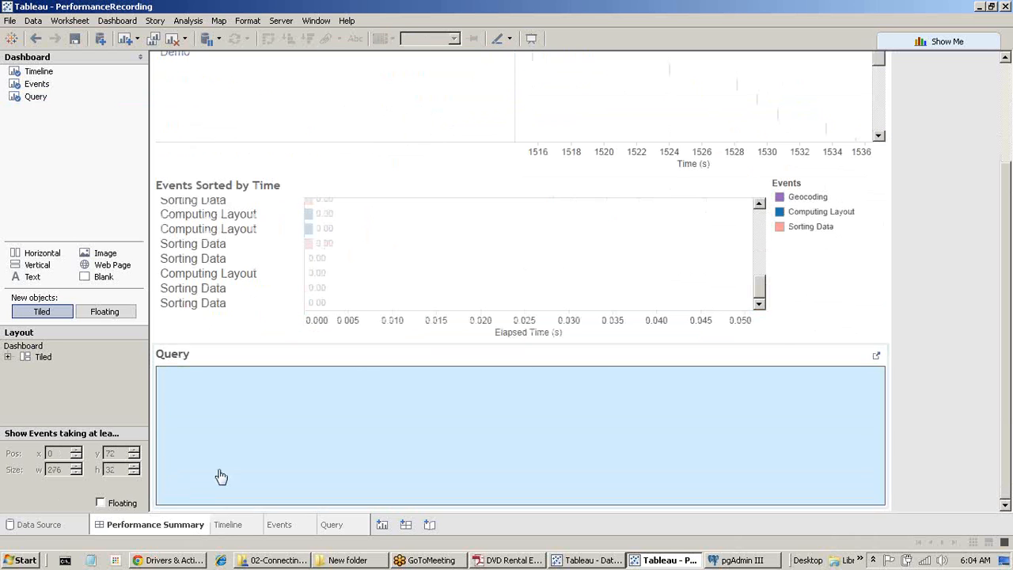
click(243, 449)
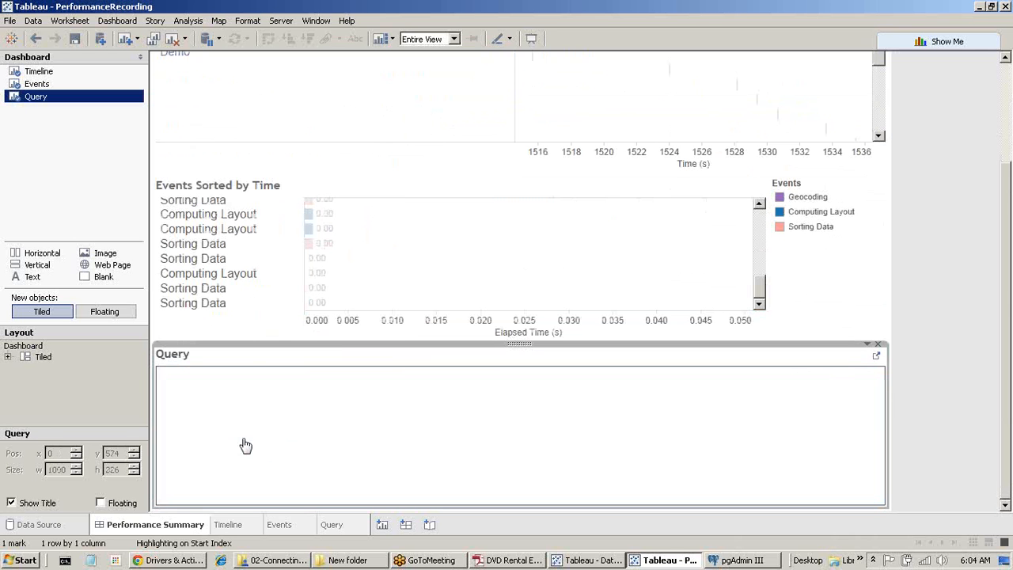
scroll(1005, 301, up, 5)
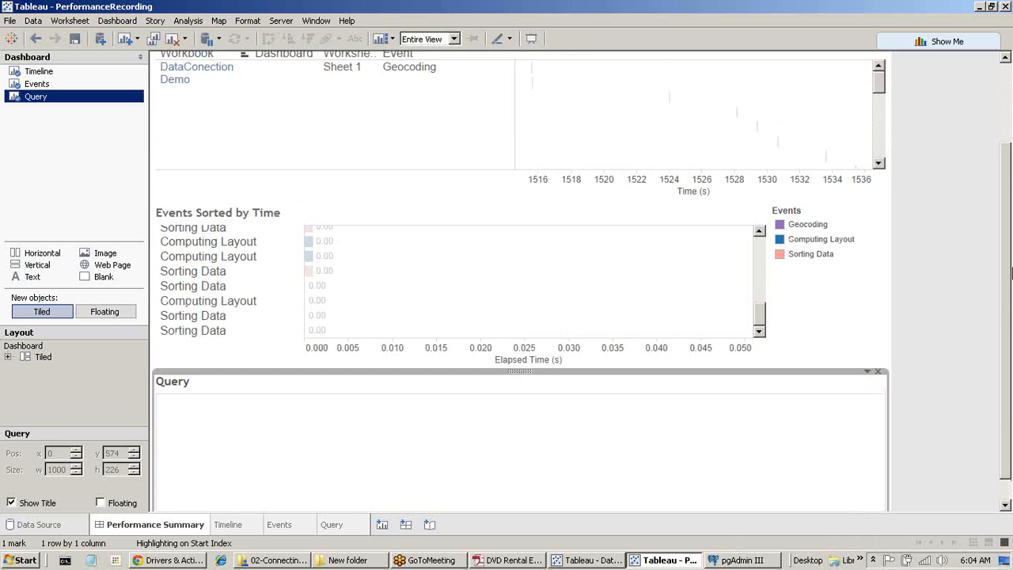
click(852, 119)
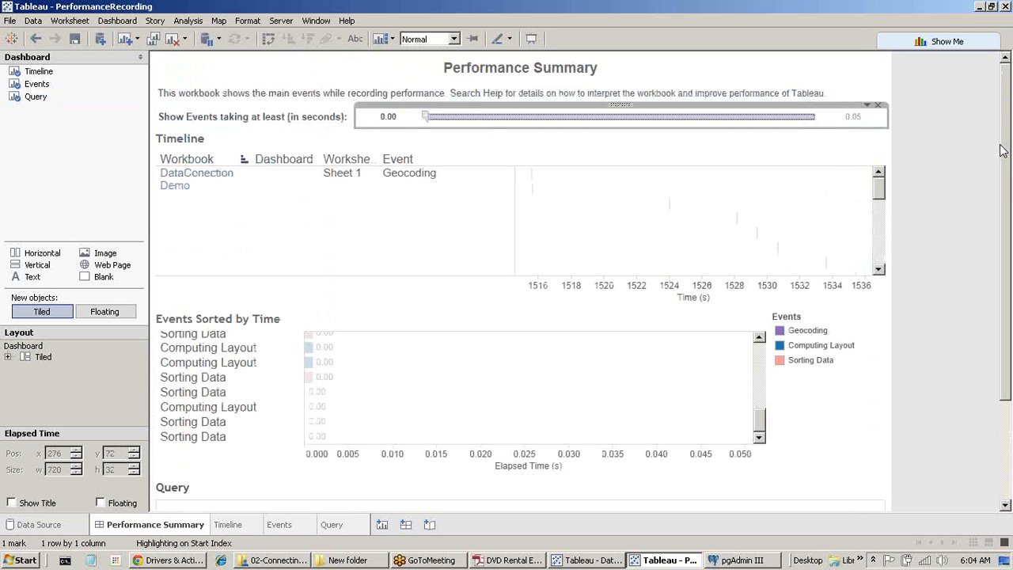
mouse_move(1003, 150)
mouse_down()
mouse_move(1002, 245)
mouse_move(1000, 148)
mouse_up()
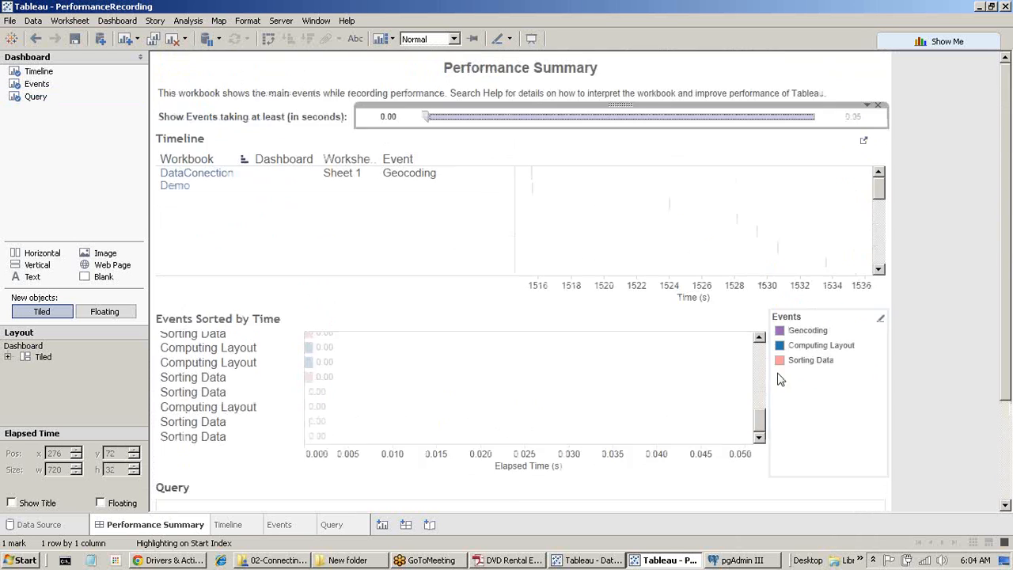
drag(760, 423, 762, 326)
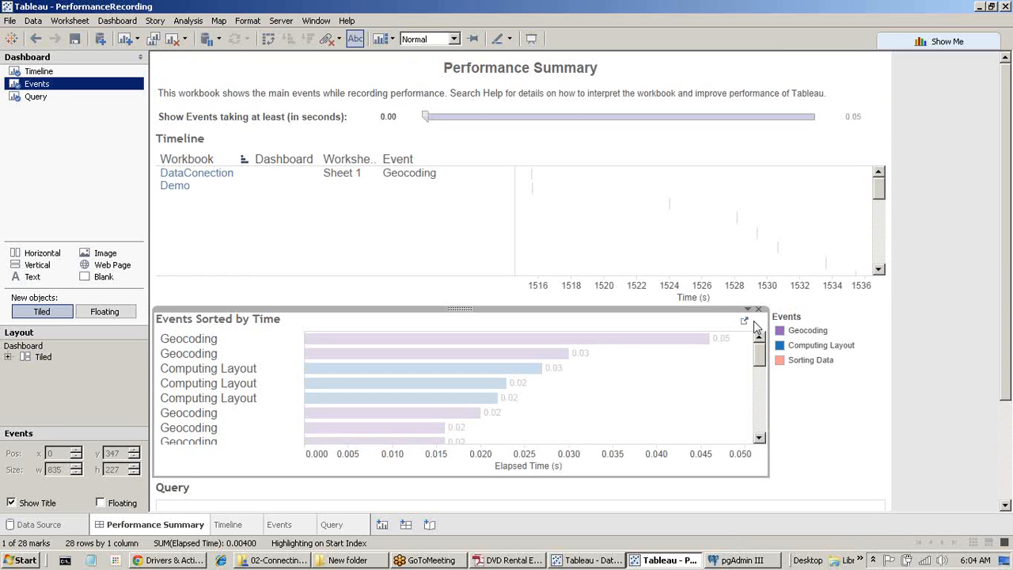
click(201, 194)
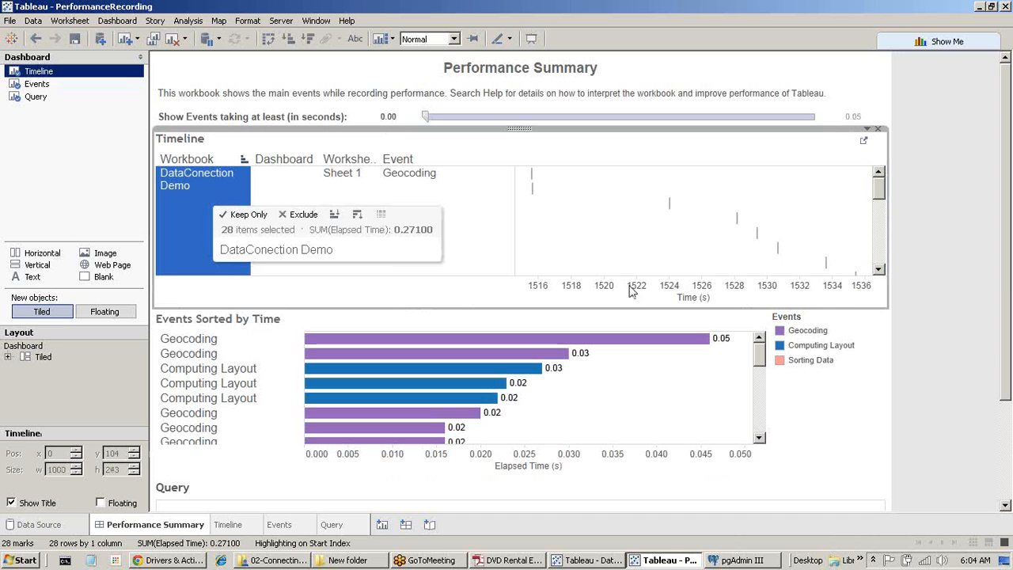
mouse_move(1010, 285)
mouse_down()
mouse_move(1010, 385)
mouse_move(1010, 289)
mouse_up()
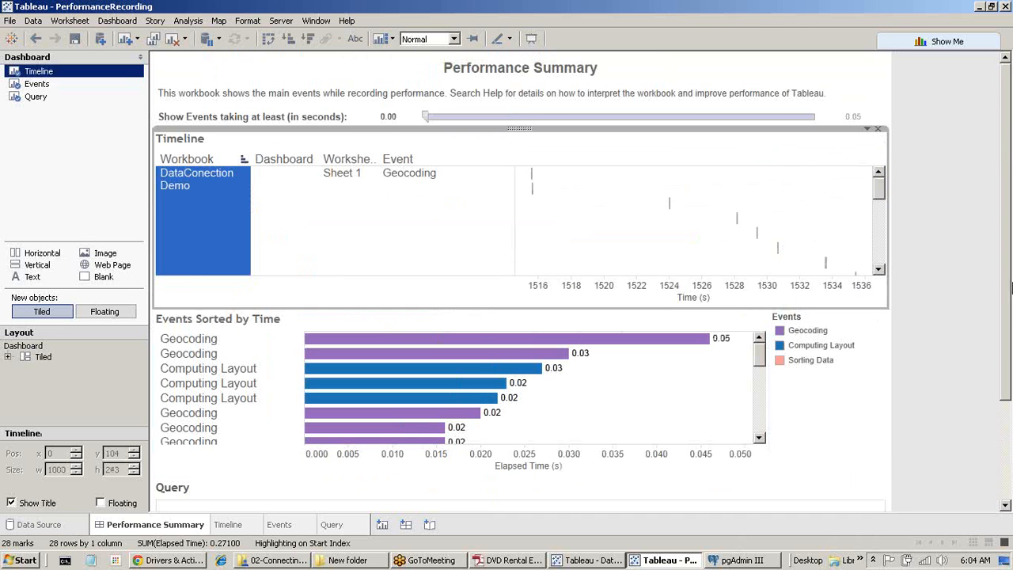
scroll(866, 425, down, 3)
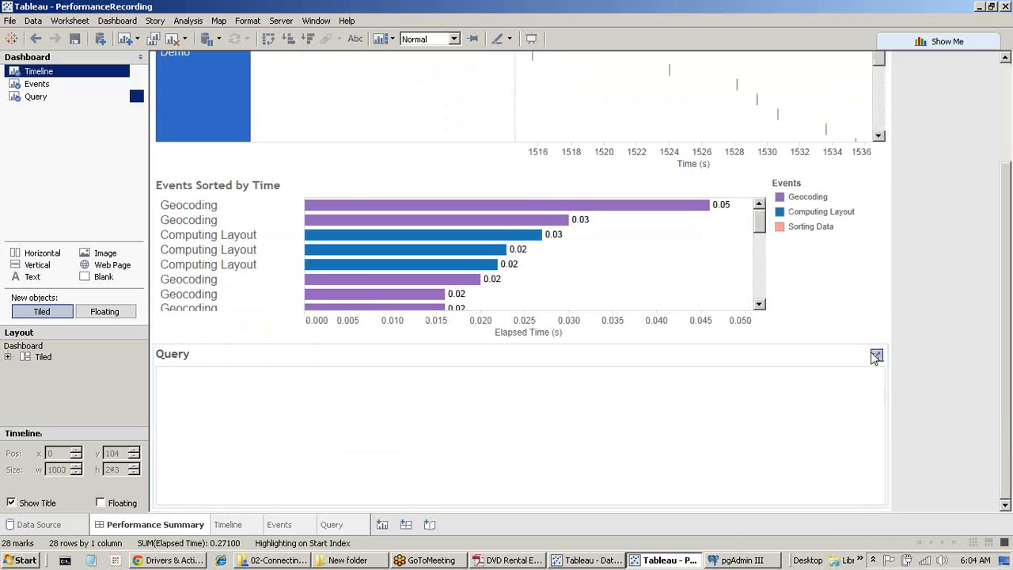
Open the Query worksheet, remove its Action (Start Index) filter, and close the workbook without saving.
click(876, 356)
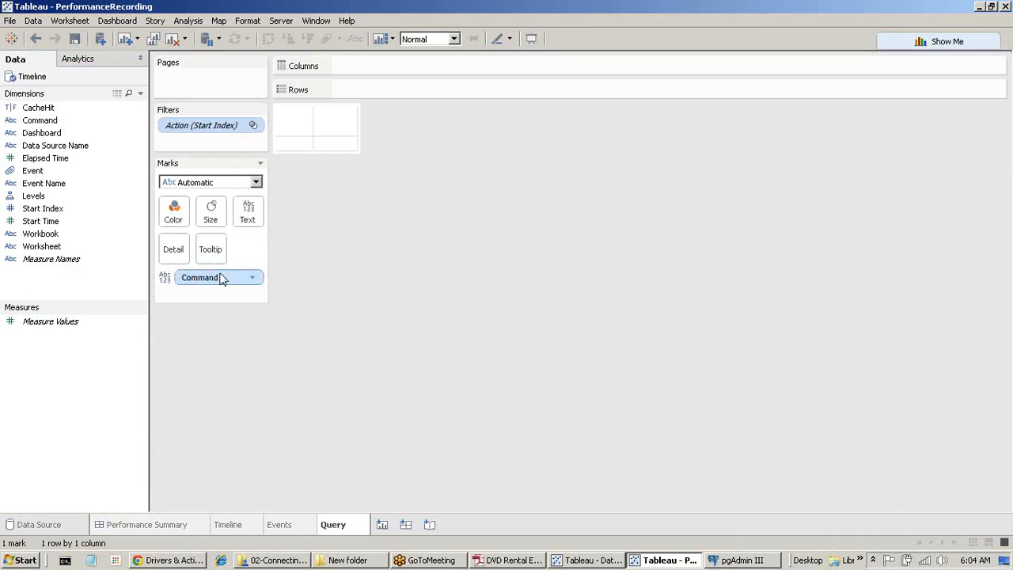
drag(216, 129, 234, 382)
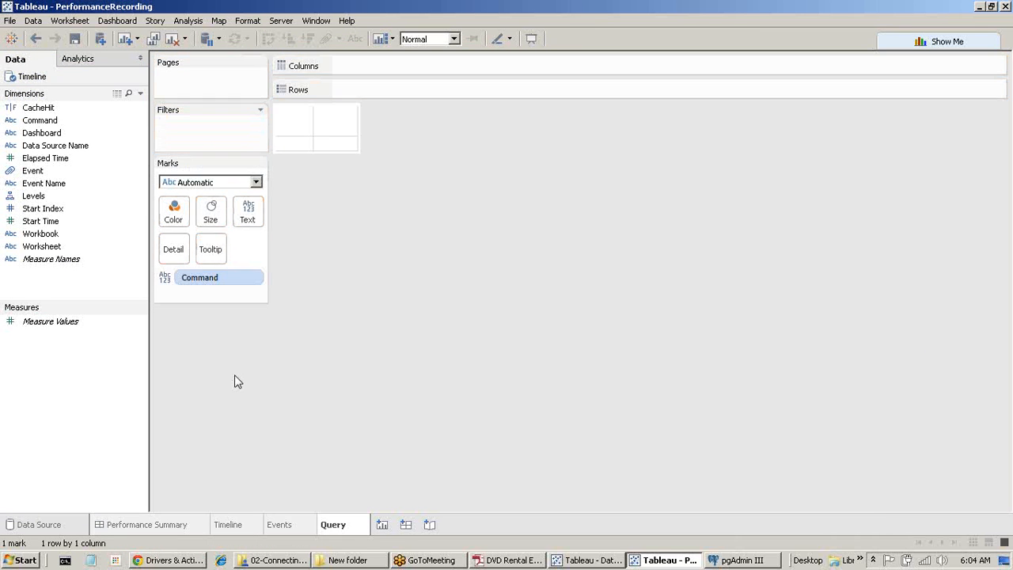
click(222, 279)
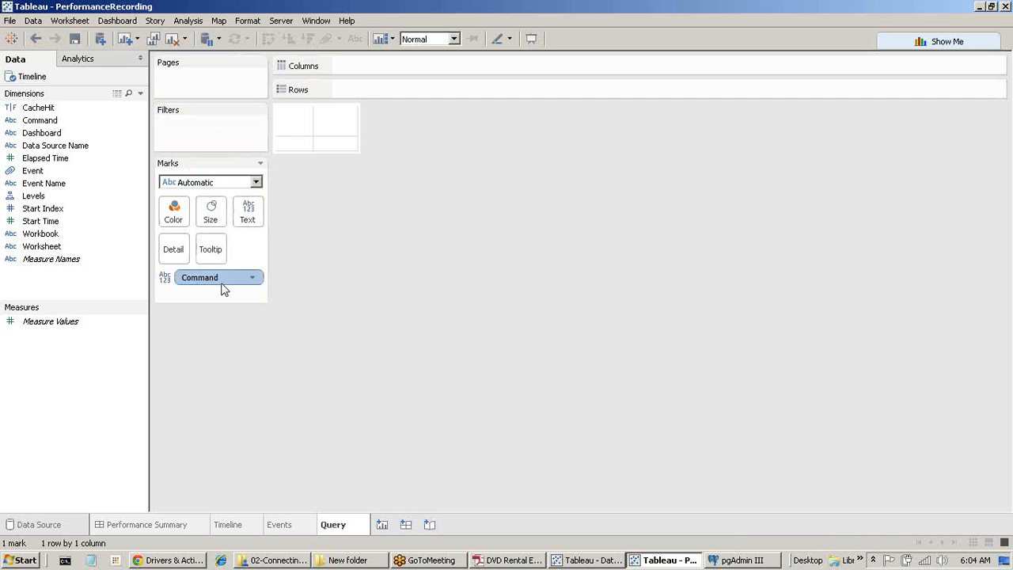
click(340, 144)
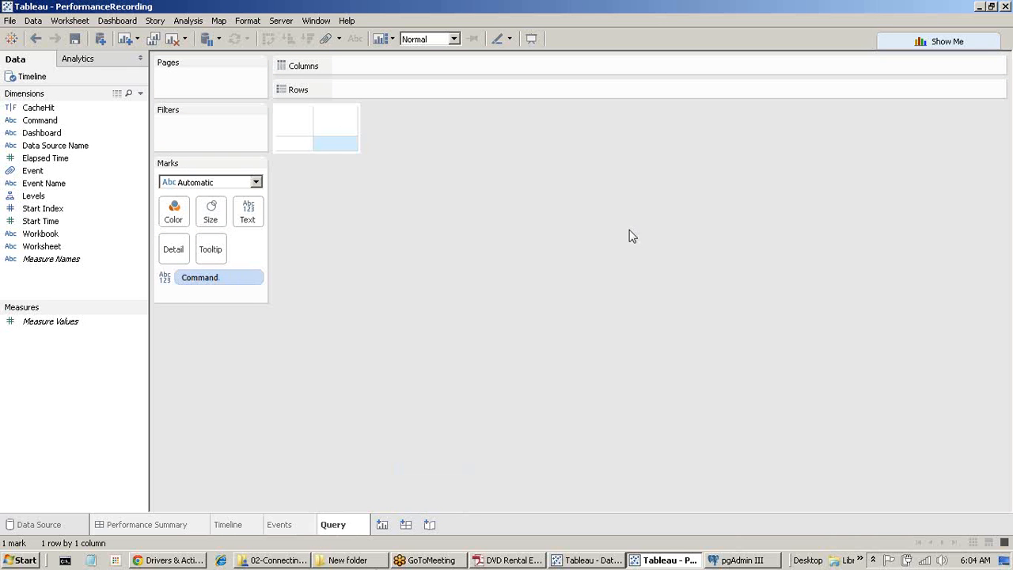
click(1007, 7)
click(503, 299)
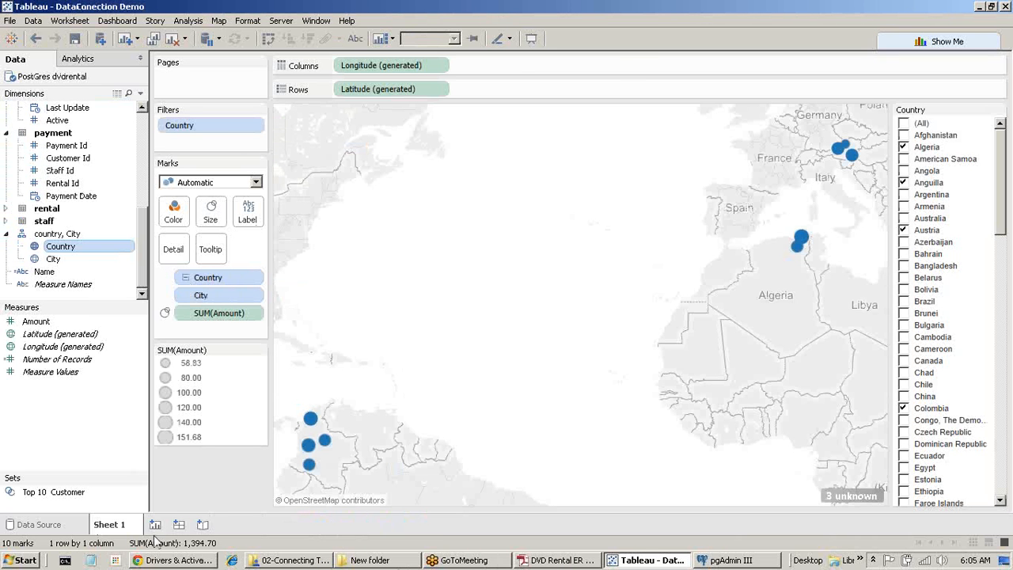
Clear the map and add First Name, Last Name and Name as rows for 599 customers.
click(176, 39)
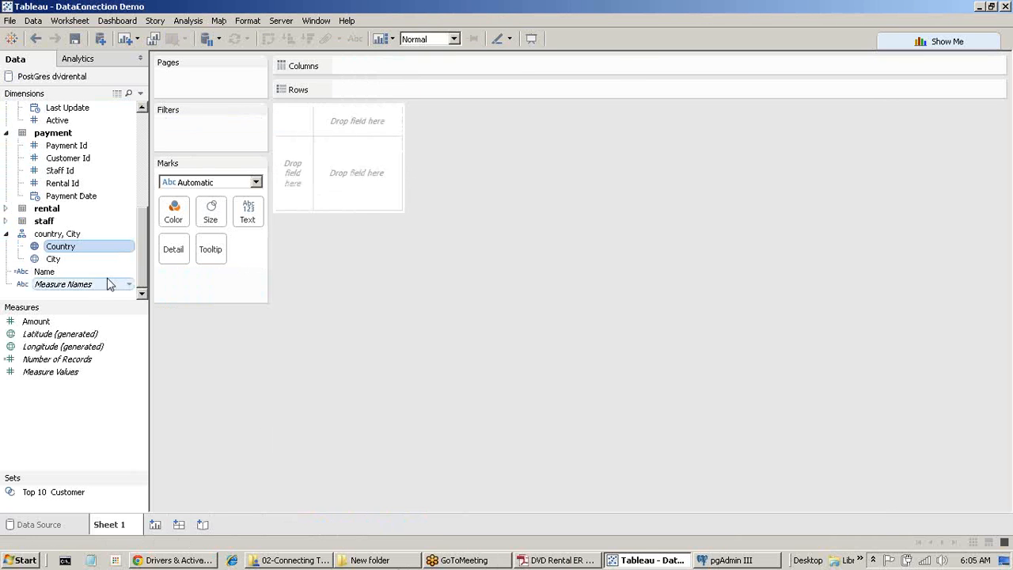
drag(139, 245, 157, 108)
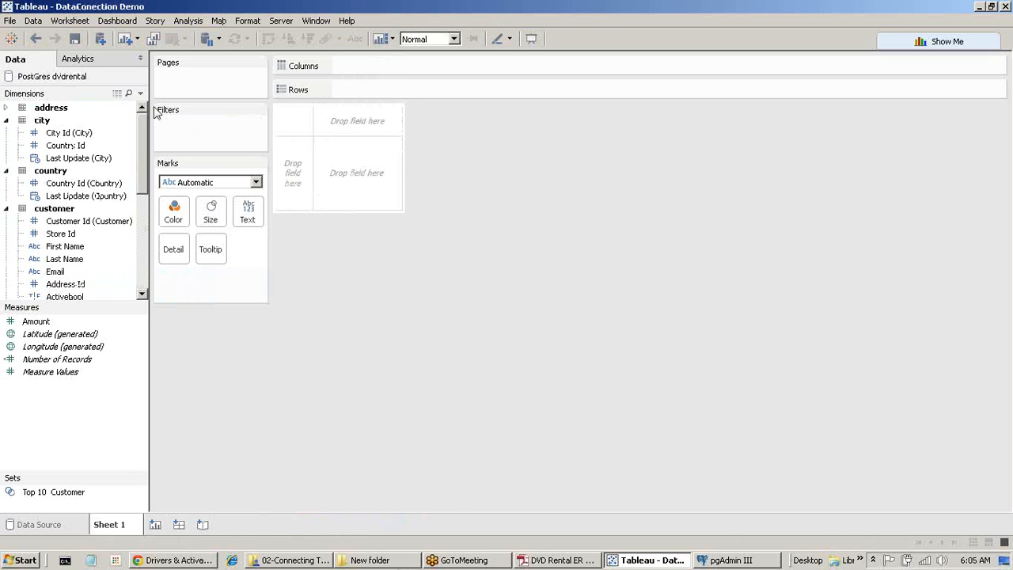
double_click(87, 248)
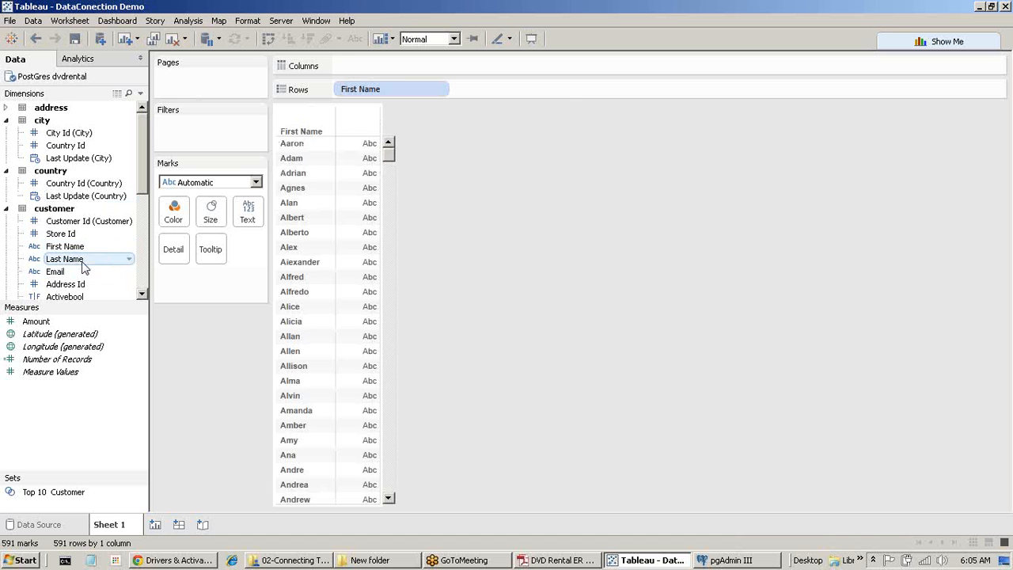
double_click(83, 259)
scroll(84, 263, down, 6)
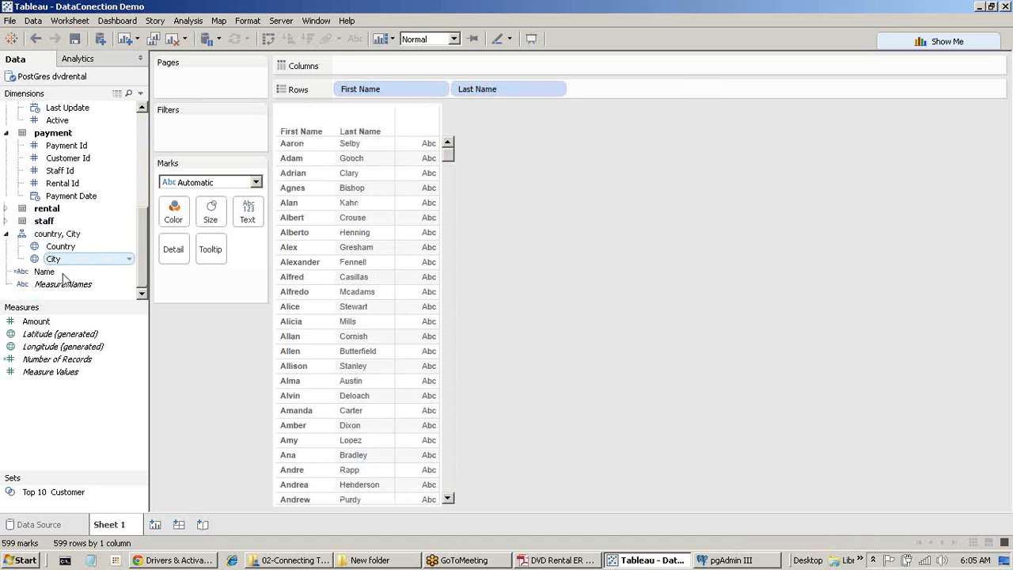
double_click(62, 273)
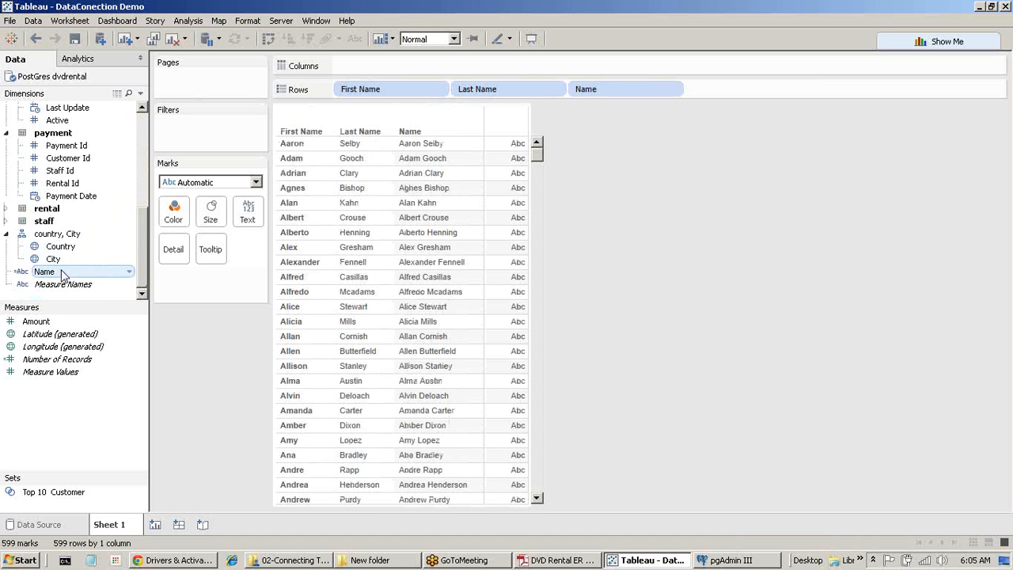
scroll(64, 274, up, 1)
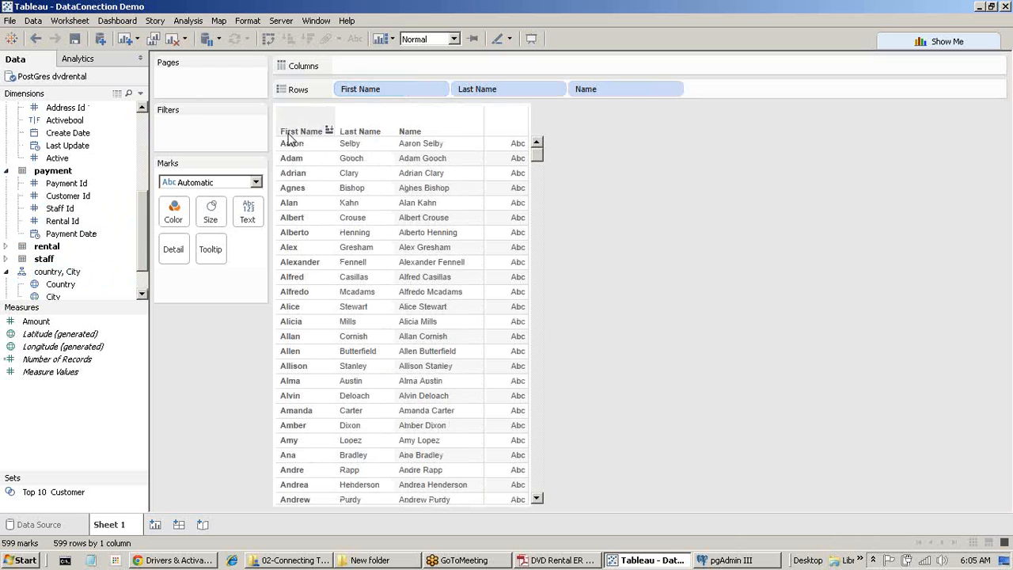
Clear the sheet and start a performance recording from Help > Settings and Performance.
click(173, 38)
click(347, 22)
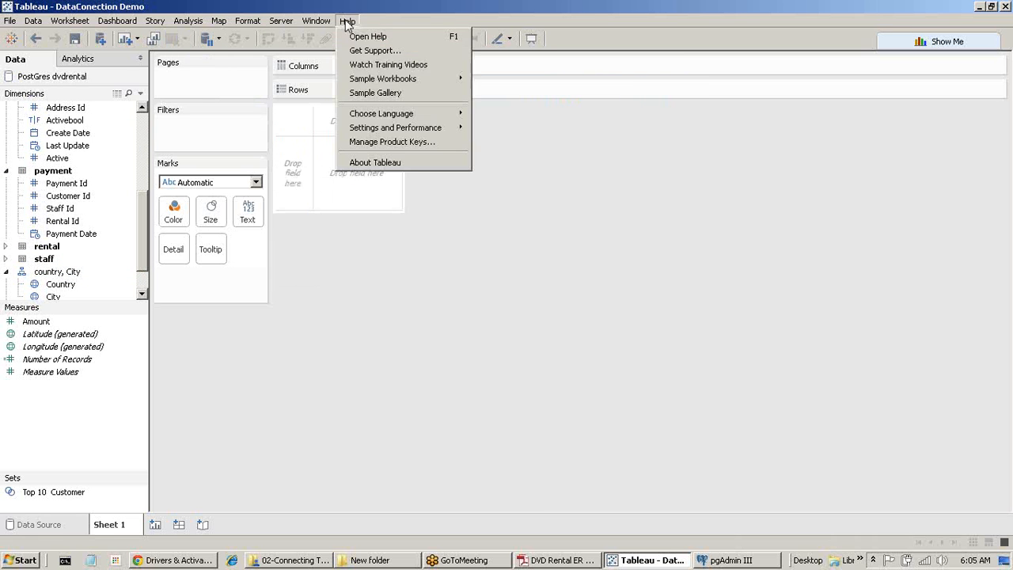
mouse_move(405, 112)
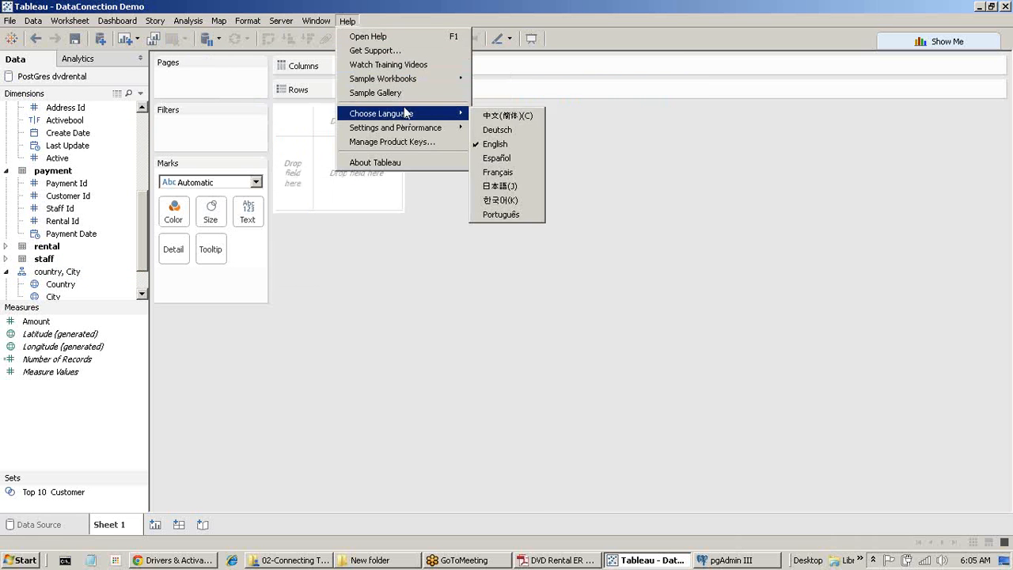
mouse_move(419, 133)
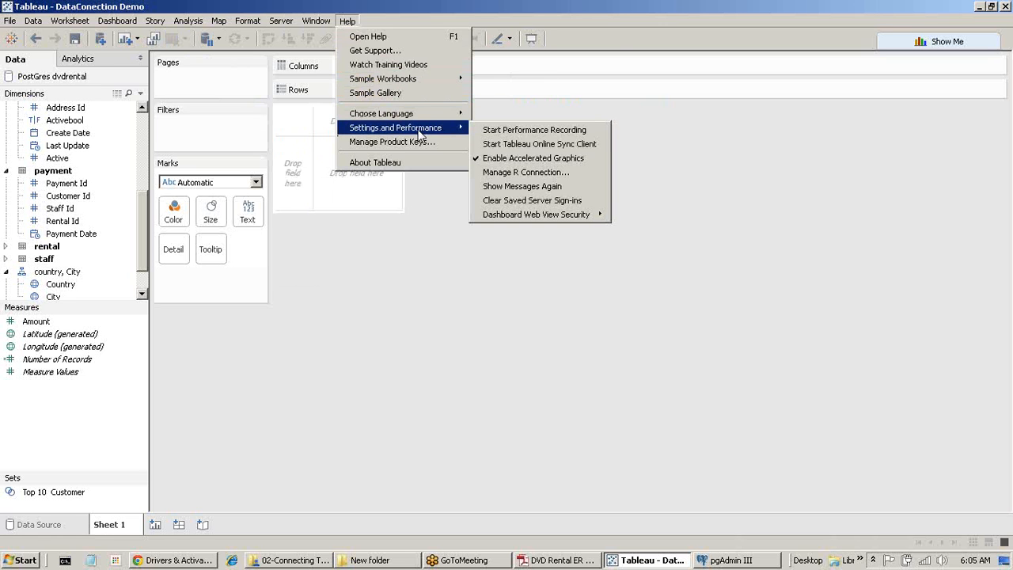
click(538, 132)
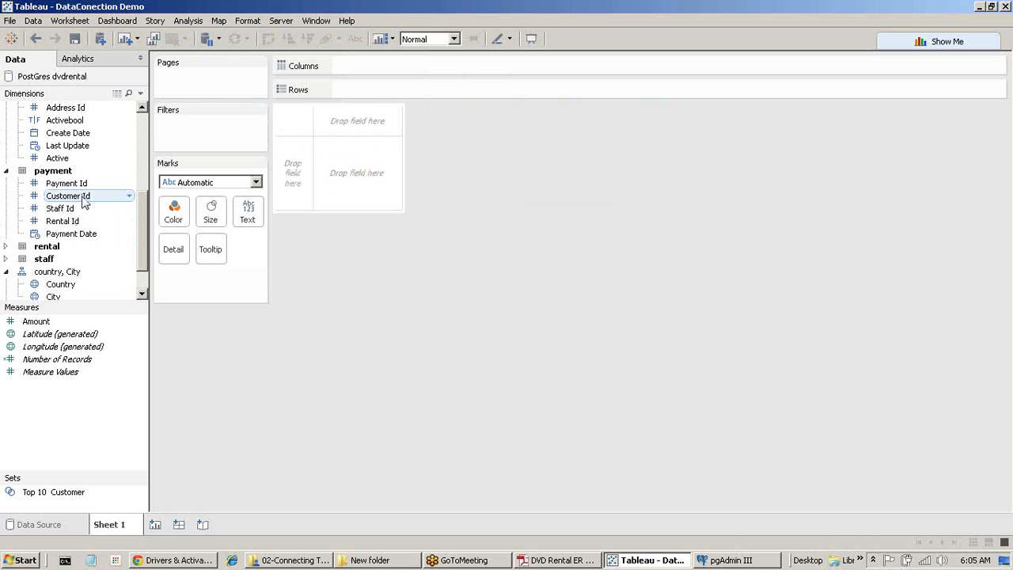
Add First Name, Last Name, Email, Address Id, Name and Number of Records to the table.
scroll(83, 198, up, 4)
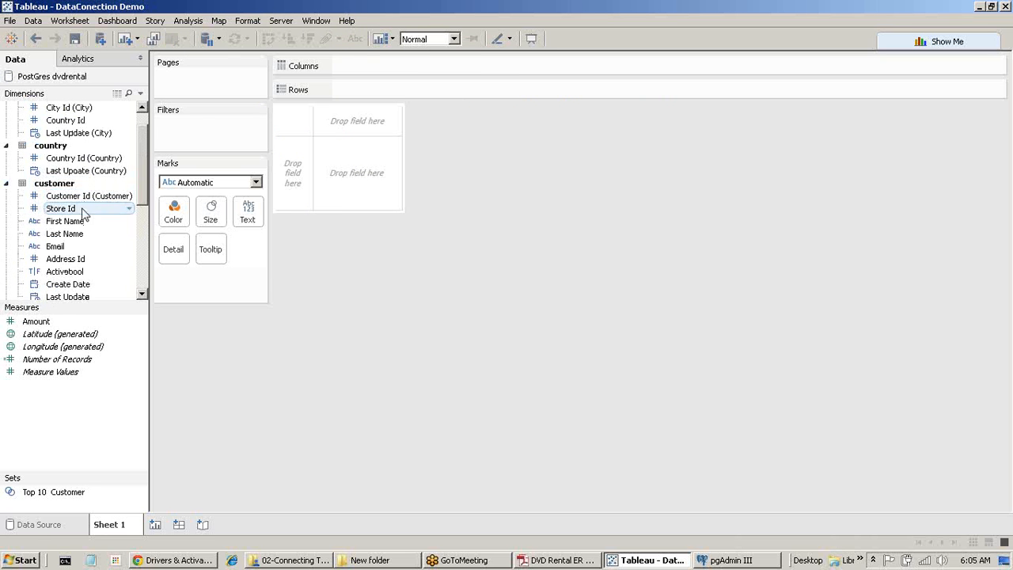
double_click(68, 221)
double_click(67, 234)
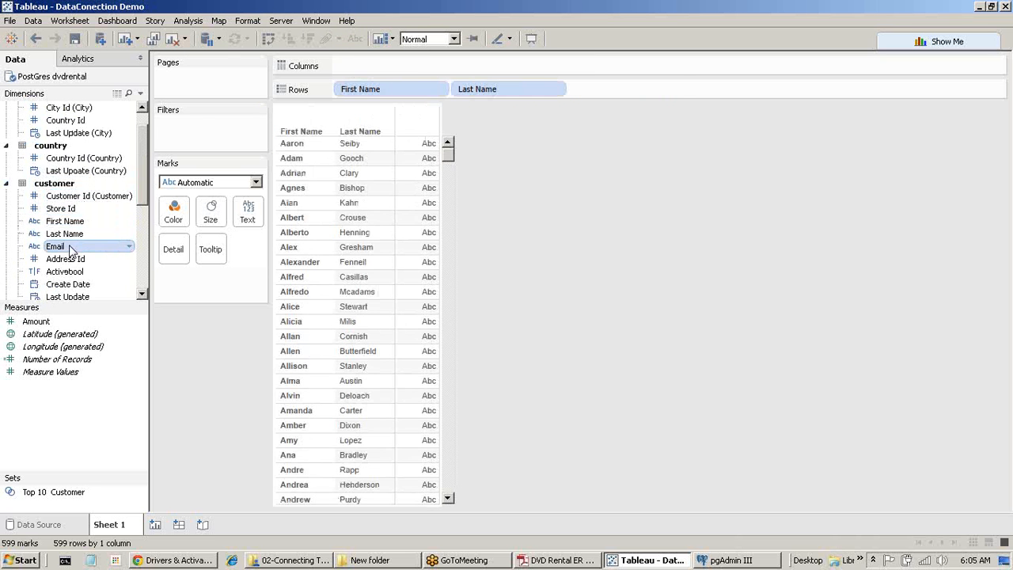
double_click(70, 250)
double_click(69, 259)
scroll(71, 255, down, 1)
scroll(72, 257, down, 4)
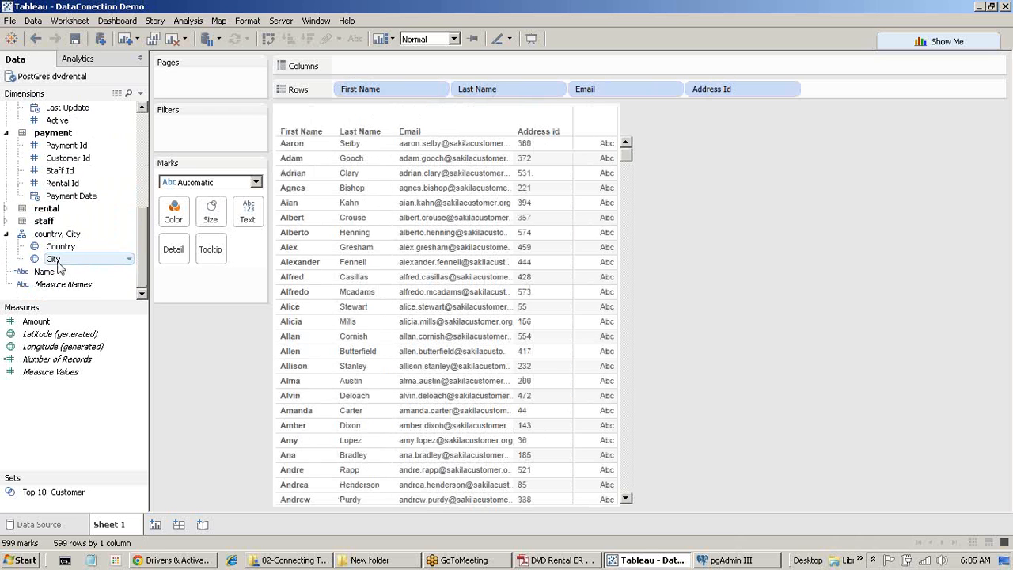
double_click(53, 270)
scroll(58, 275, up, 2)
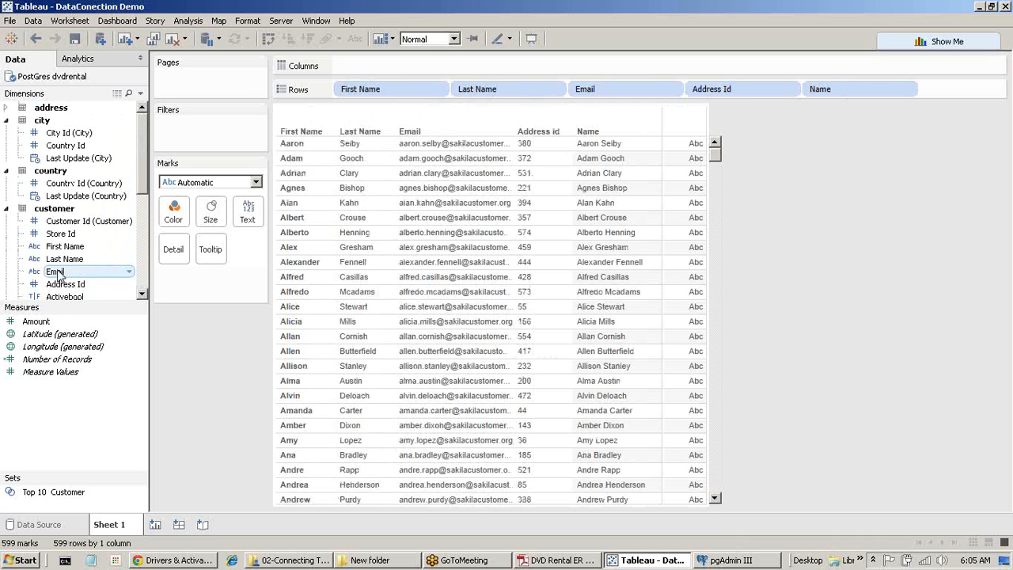
double_click(68, 360)
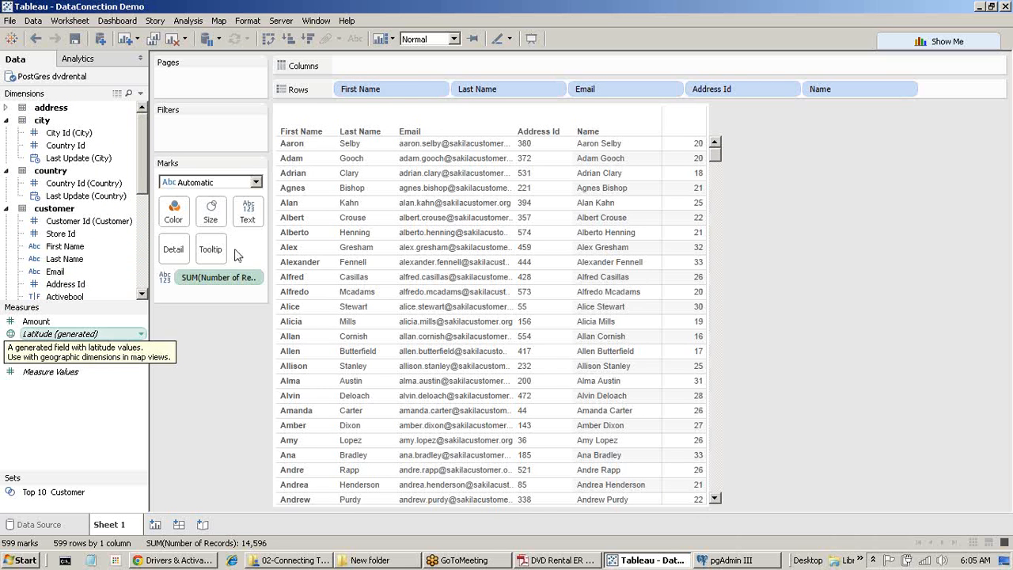
Stop the performance recording and continue the trial so the PerformanceRecording workbook opens.
click(347, 21)
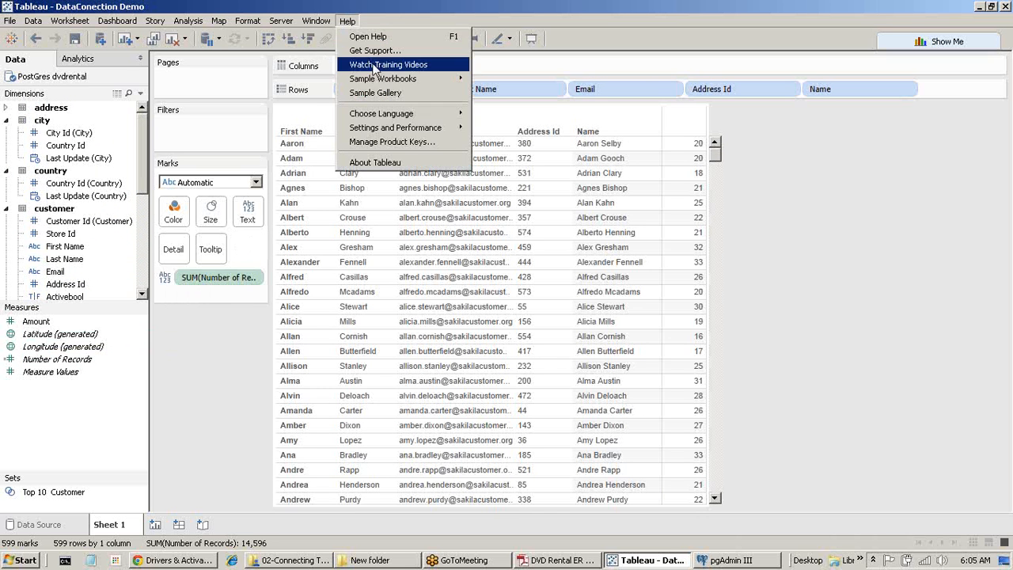
mouse_move(403, 129)
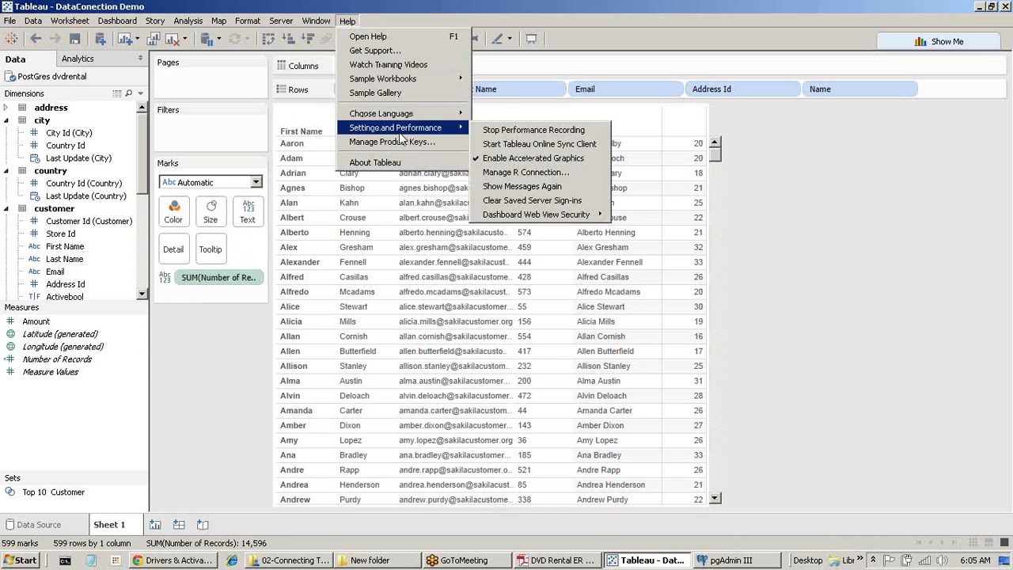
click(533, 130)
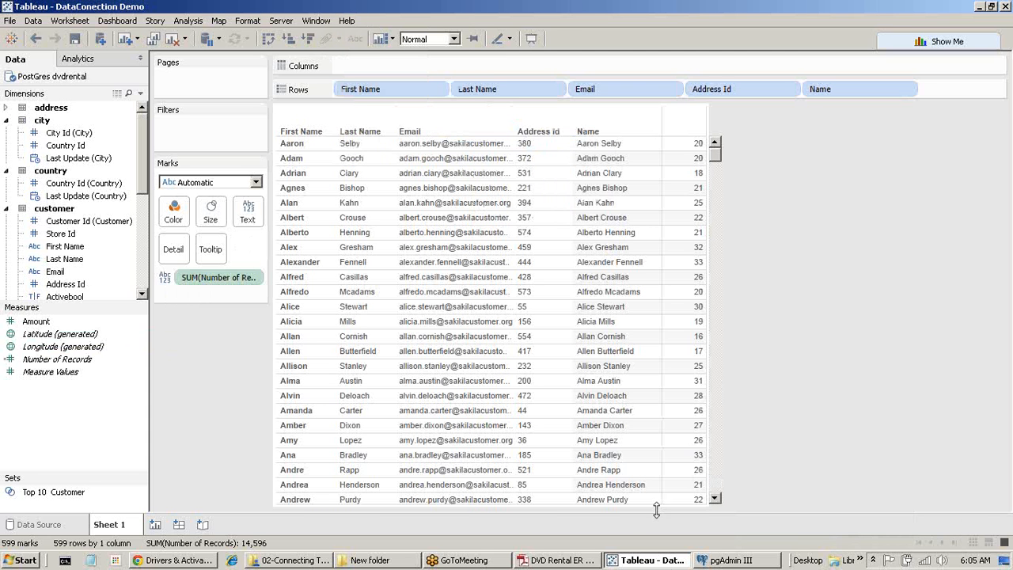
click(668, 566)
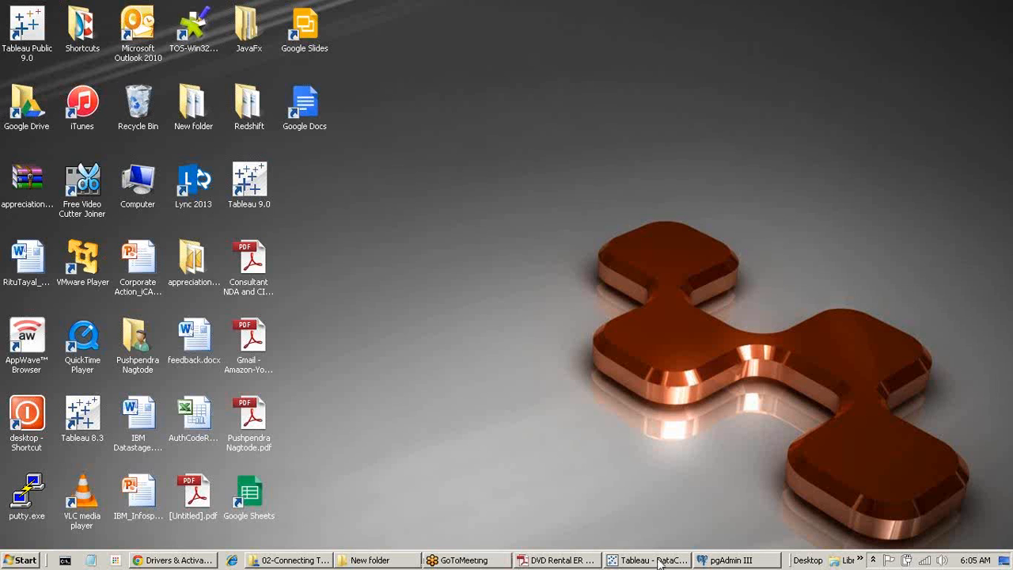
click(637, 561)
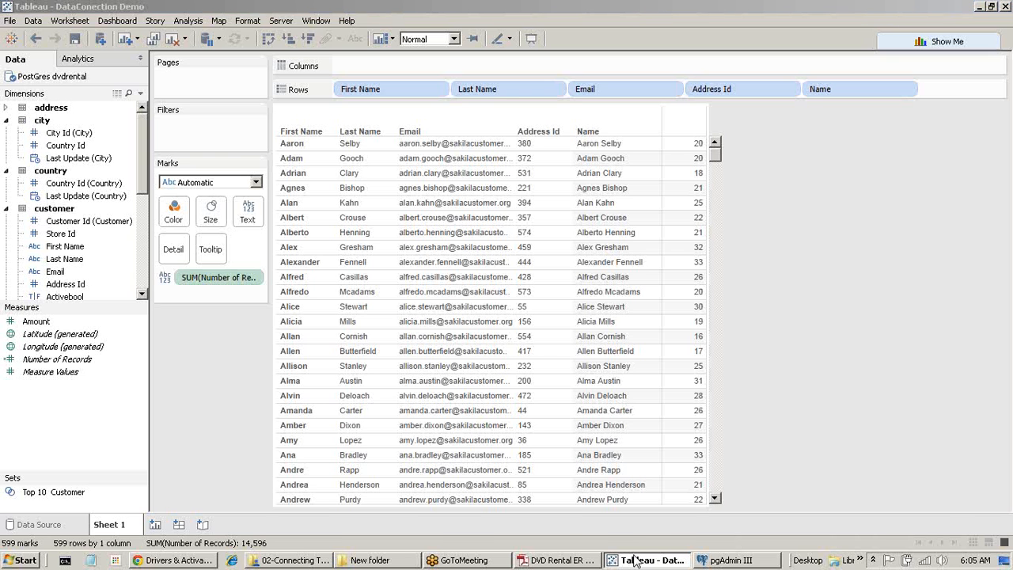
click(637, 562)
click(637, 562)
mouse_move(685, 408)
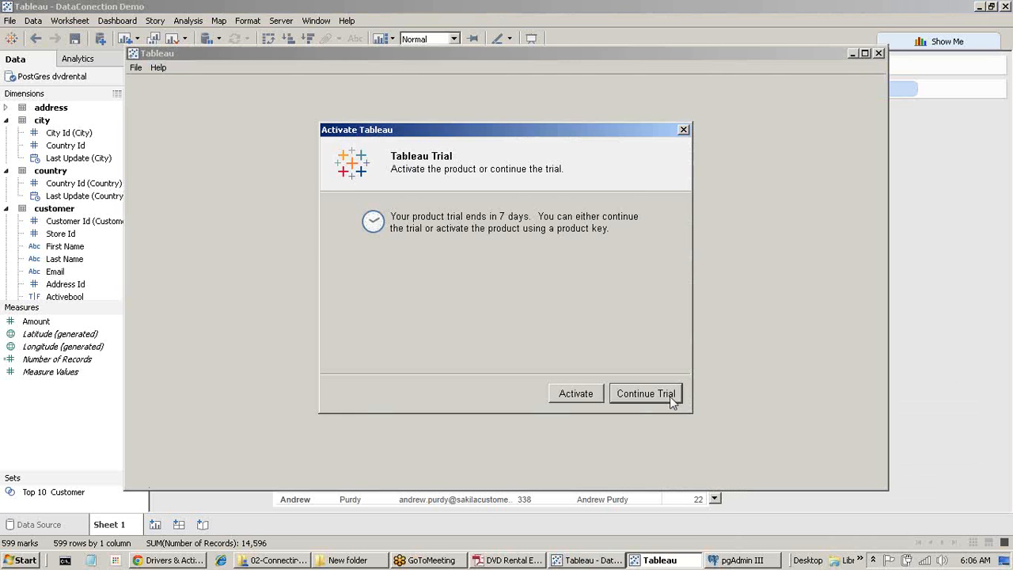
click(668, 397)
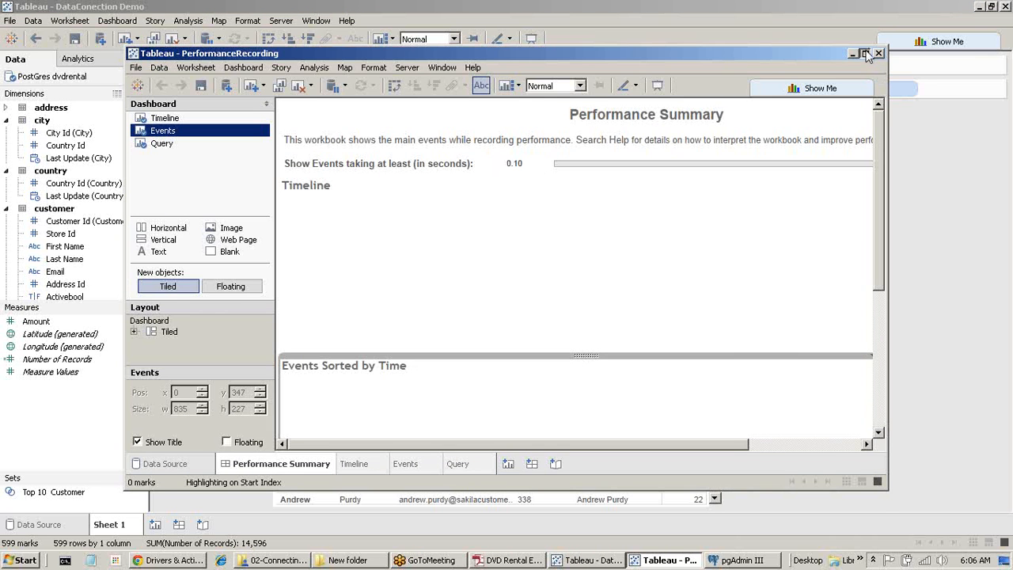
Maximize the Performance Summary and set 'Show Events taking at least' to 0 seconds.
click(865, 53)
click(388, 116)
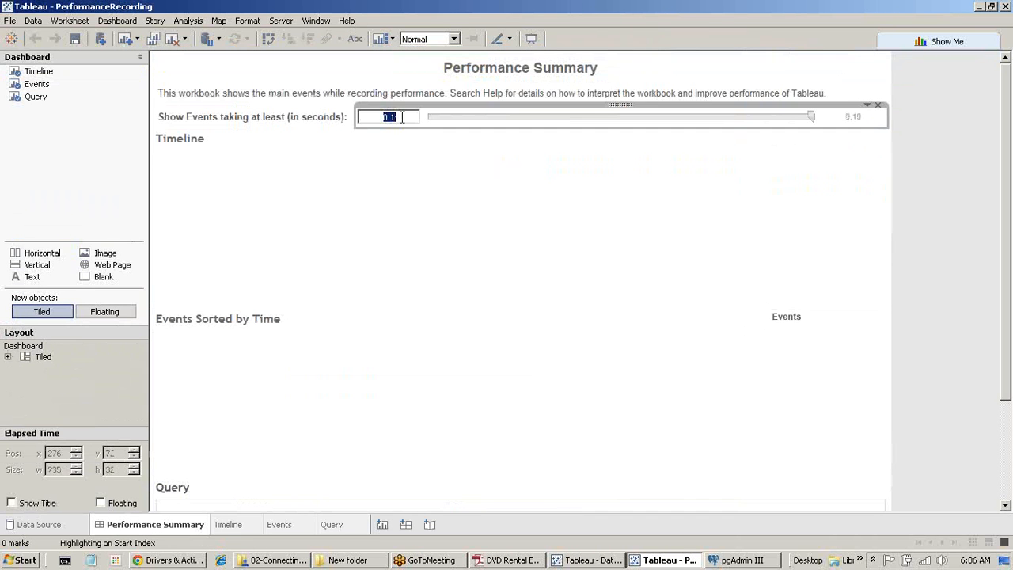
text(0)
key(Return)
Select the Executing Query event and show its customer SELECT SQL in the Query pane.
scroll(428, 369, down, 1)
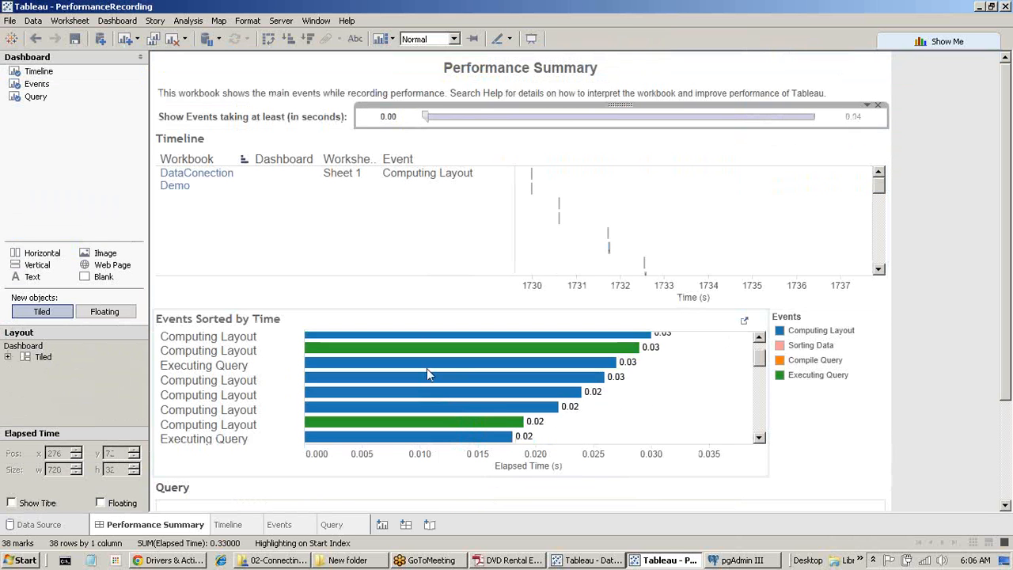
scroll(427, 369, down, 1)
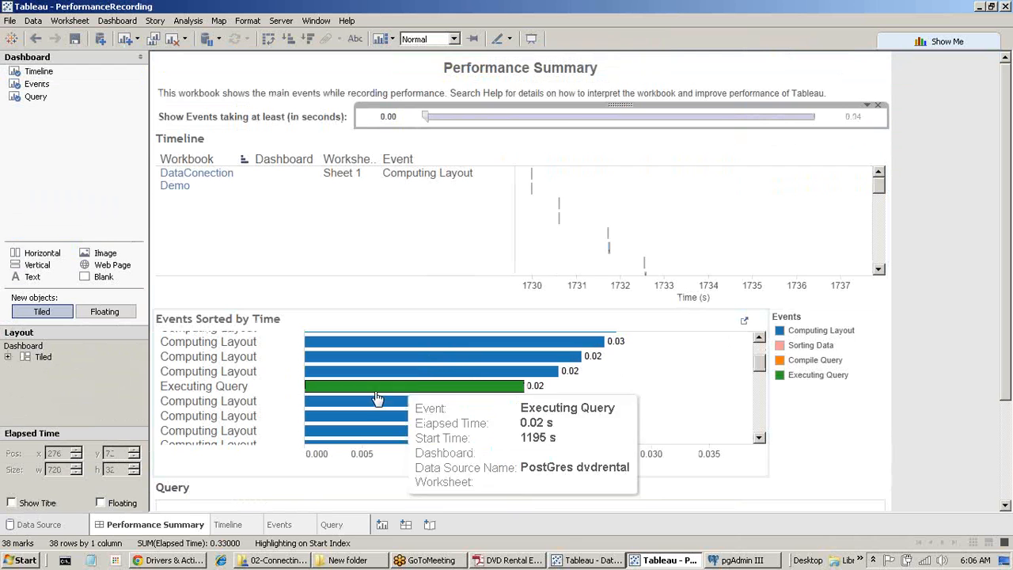
click(224, 387)
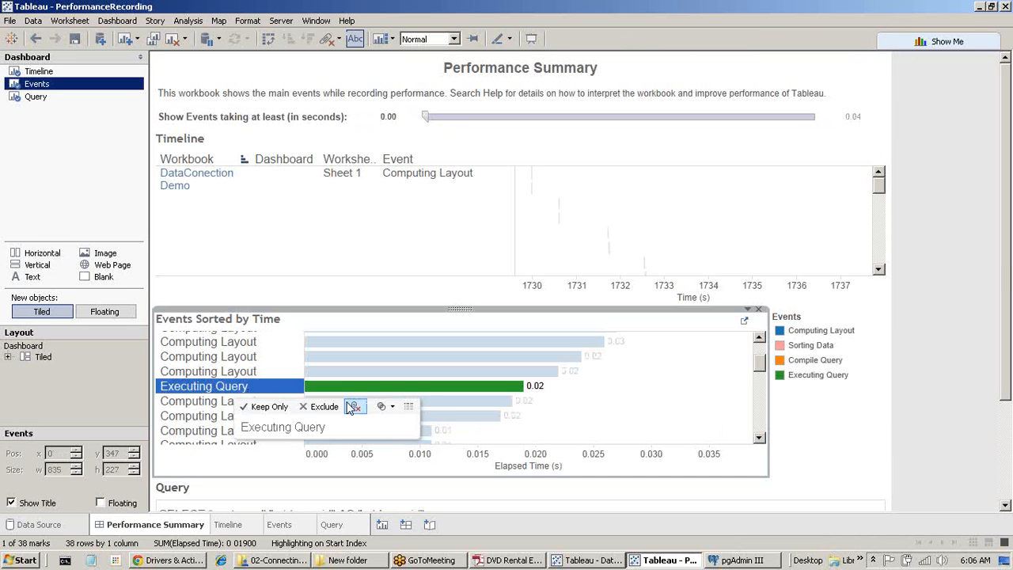
drag(1006, 271, 1005, 380)
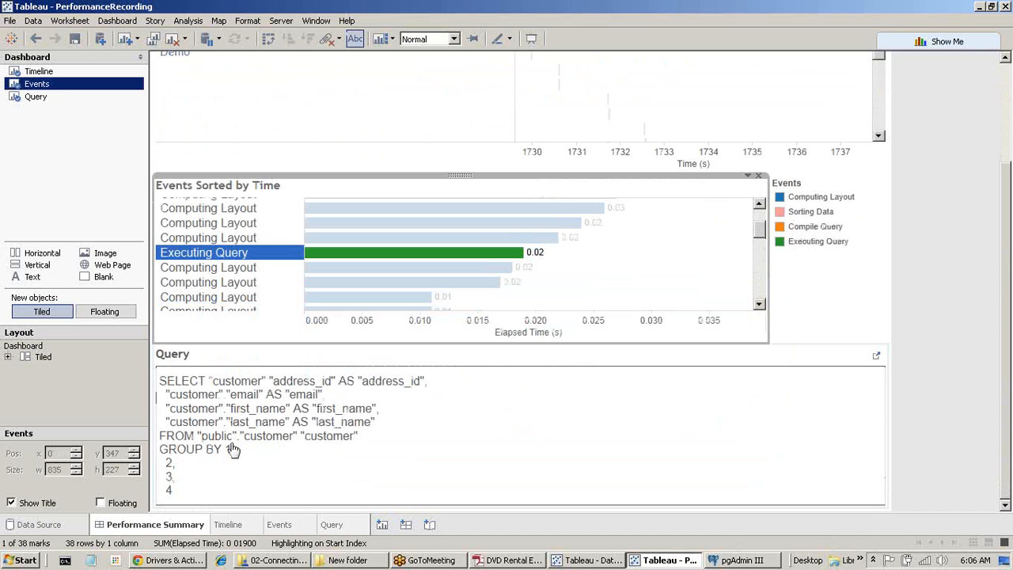
click(182, 415)
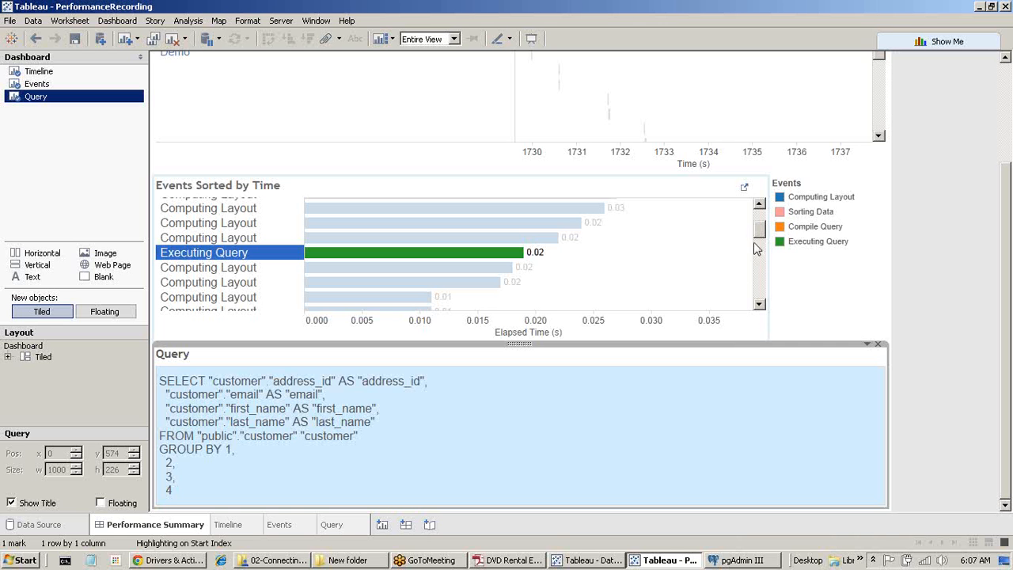
drag(760, 231, 761, 216)
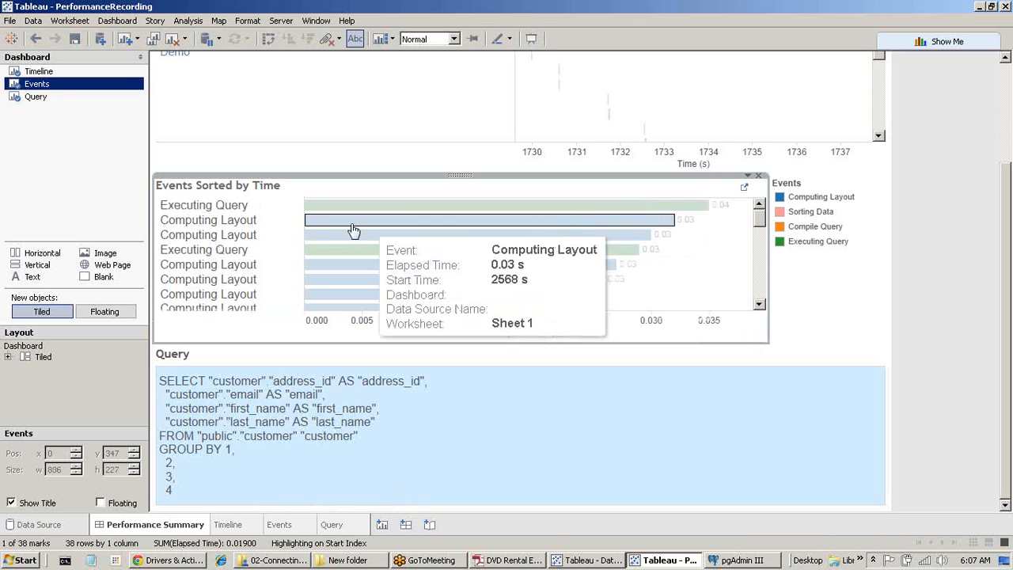
Display the Executing Query event's SQL in the dashboard's Query panel.
click(209, 210)
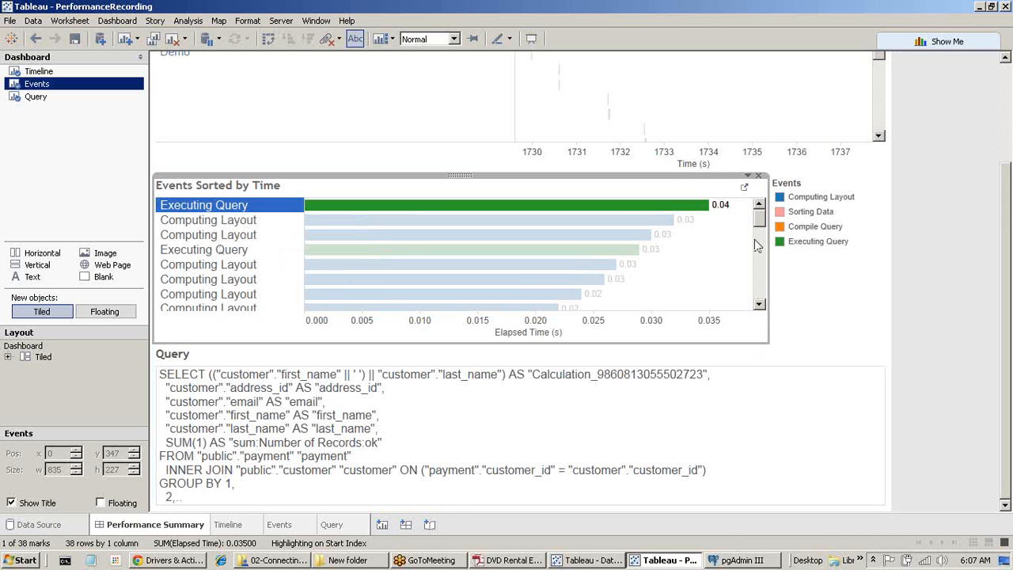
click(232, 421)
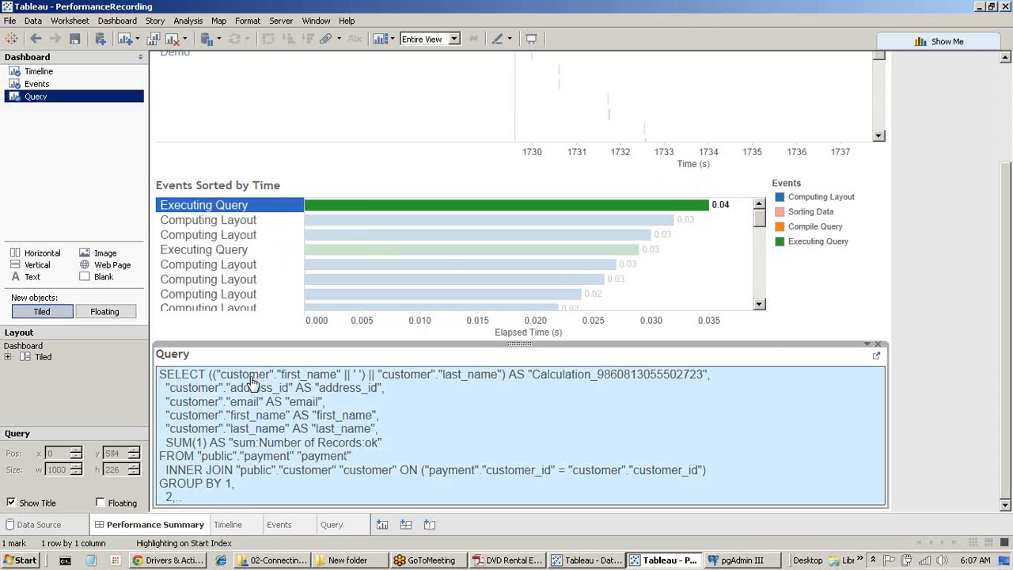
mouse_move(403, 222)
mouse_move(570, 251)
Glance at the Tableau Join Culling.docx file, then return to the DataConection Demo workbook.
click(282, 560)
click(197, 196)
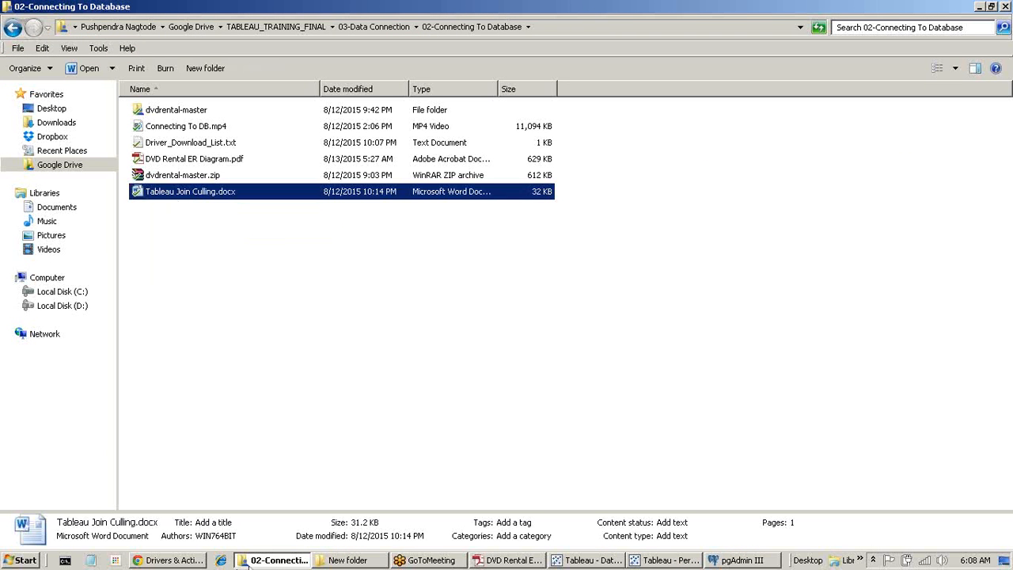
click(254, 562)
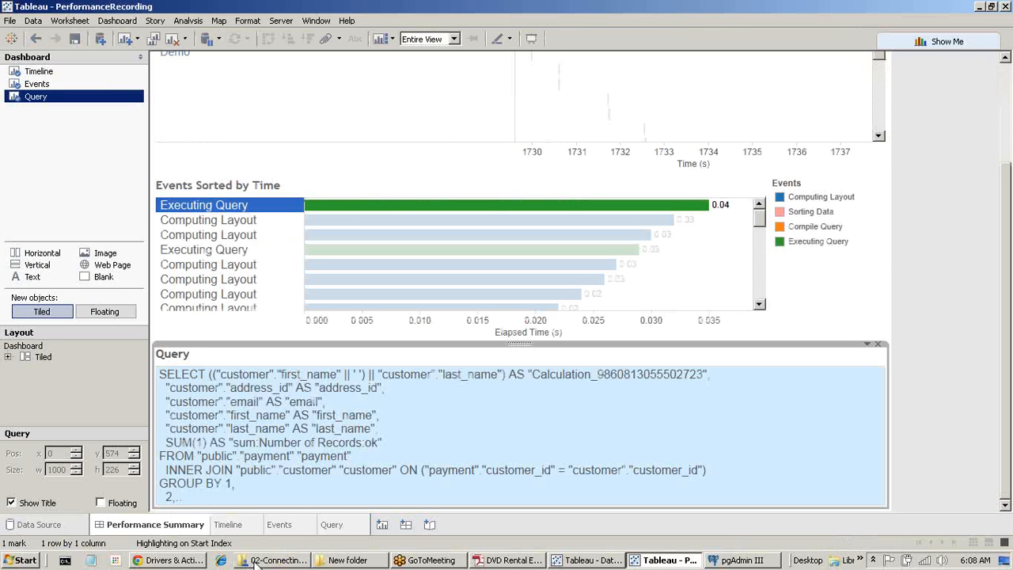
click(569, 560)
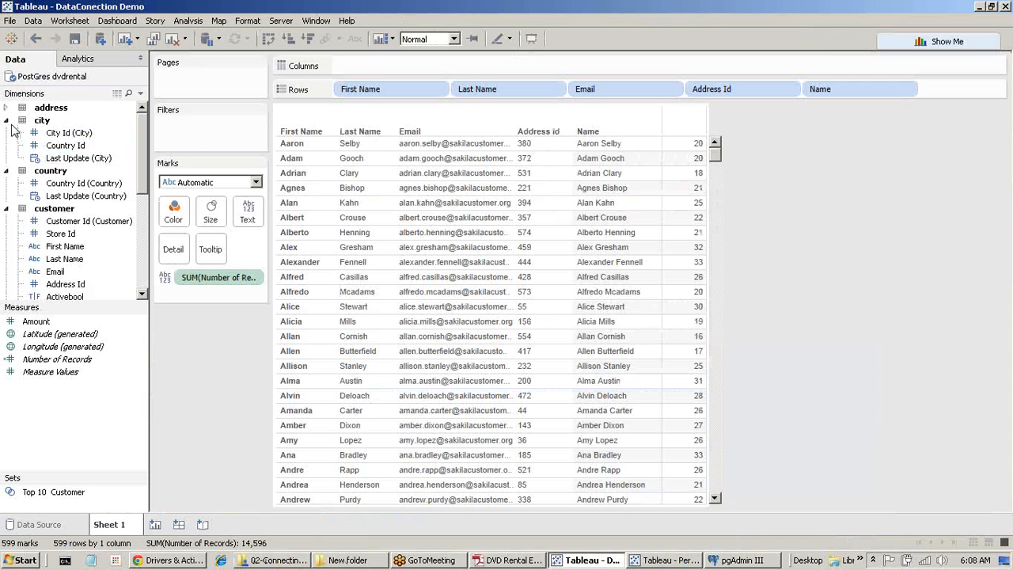
right_click(52, 79)
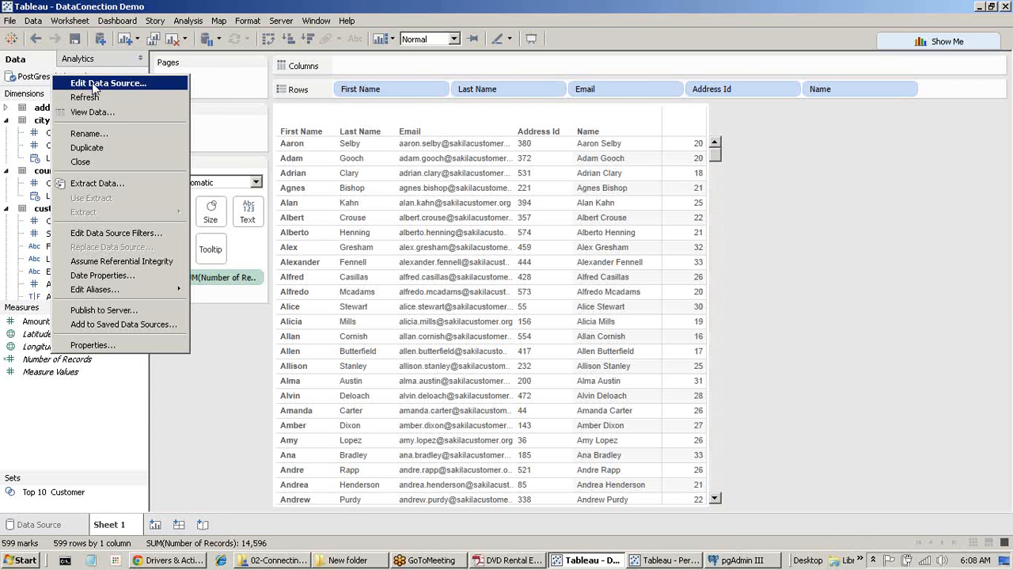
click(59, 83)
mouse_move(497, 204)
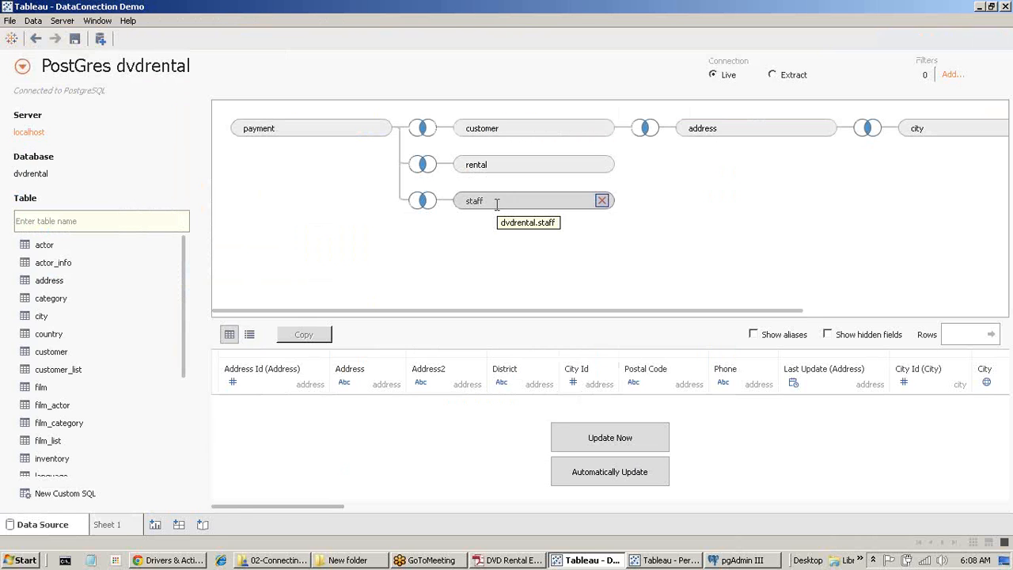
mouse_move(119, 529)
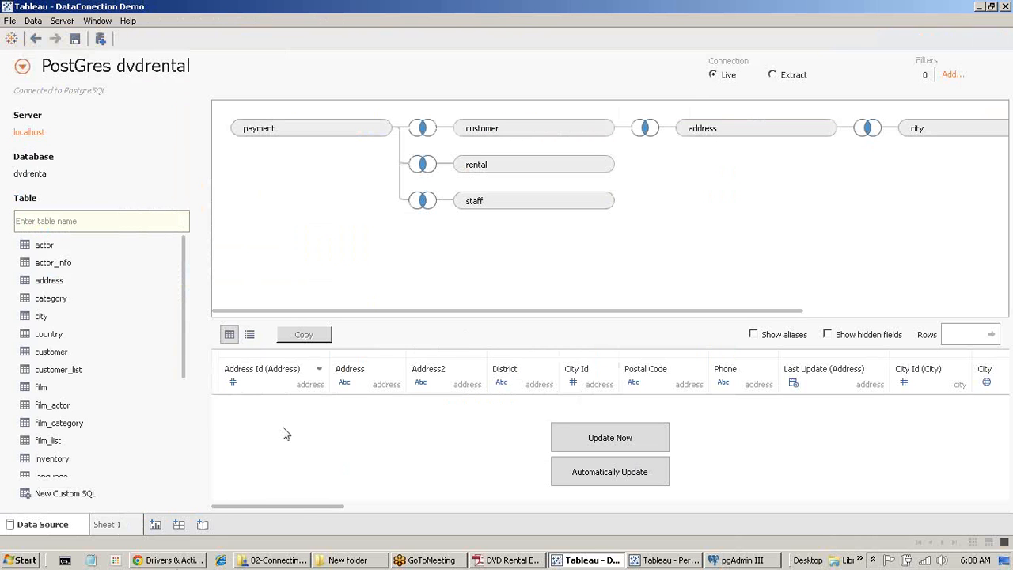
click(133, 525)
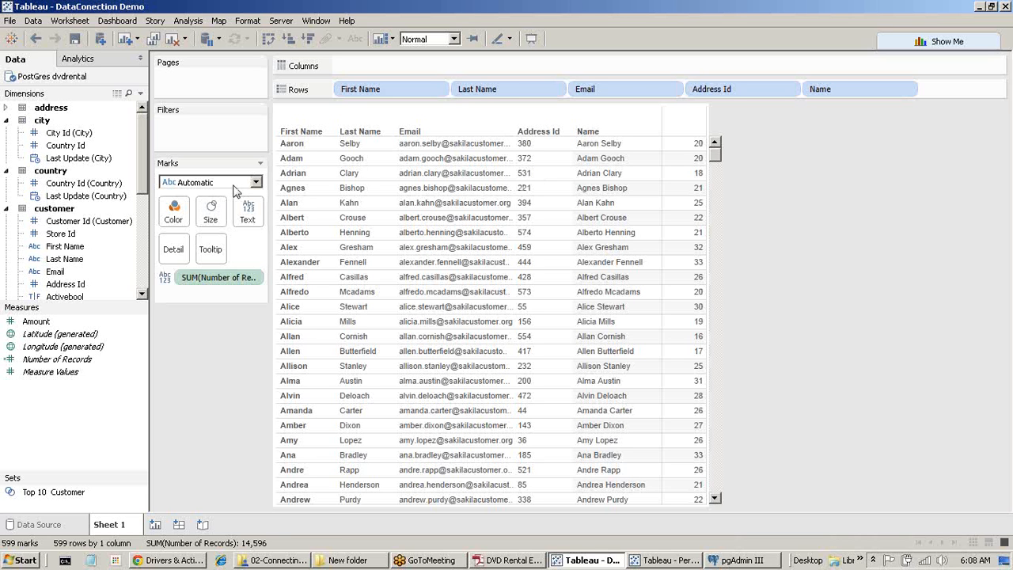
Enable Assume Referential Integrity on the PostGres dvdrental data source.
right_click(82, 75)
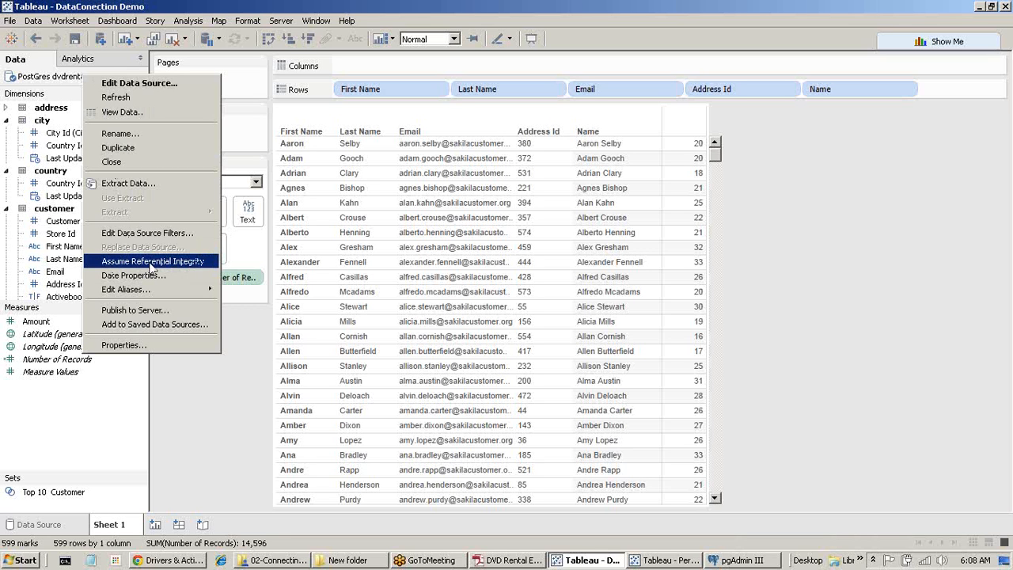
right_click(72, 82)
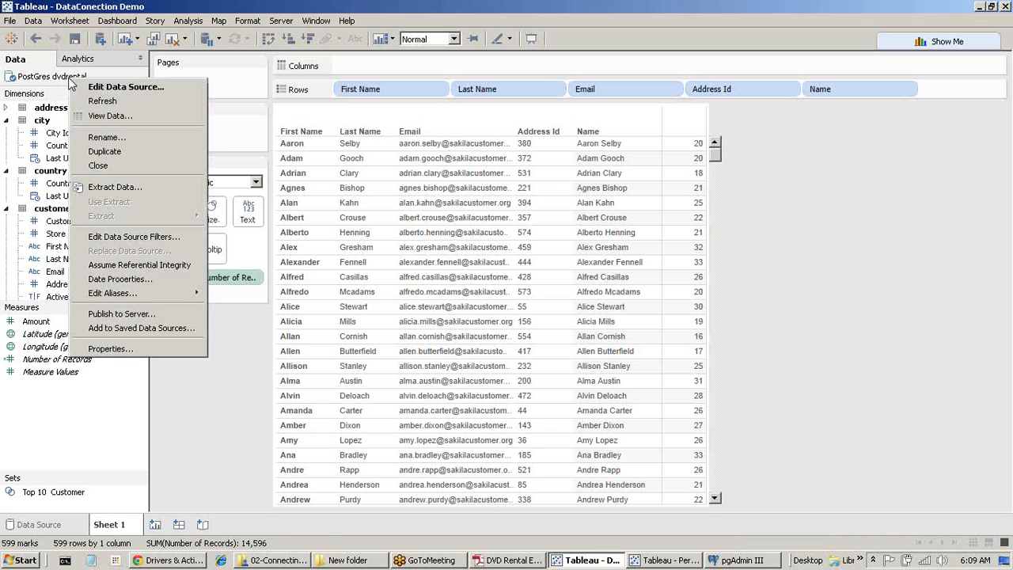
click(139, 264)
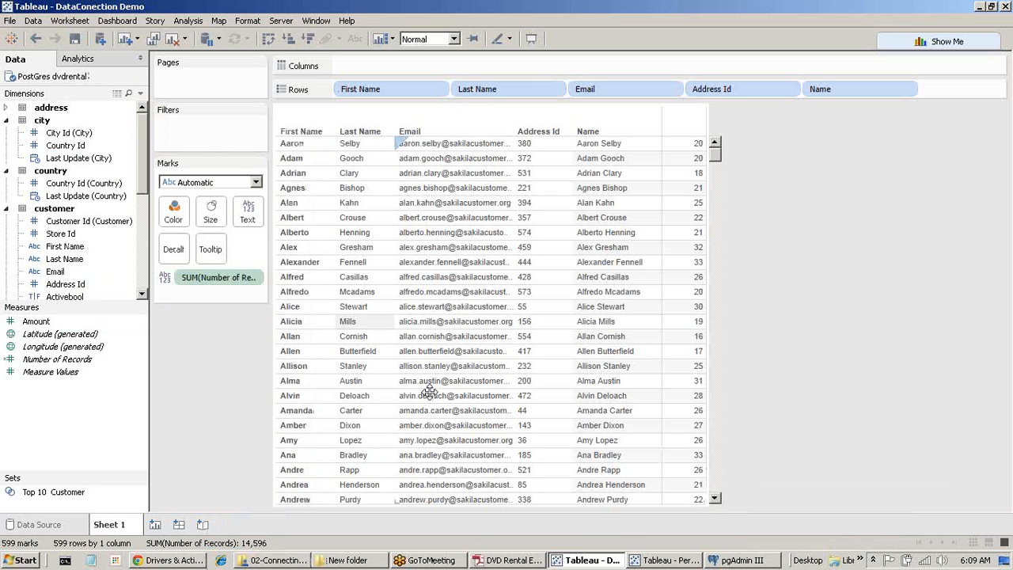
Switch between the two Tableau workbook windows and browse the menu bar.
mouse_move(622, 564)
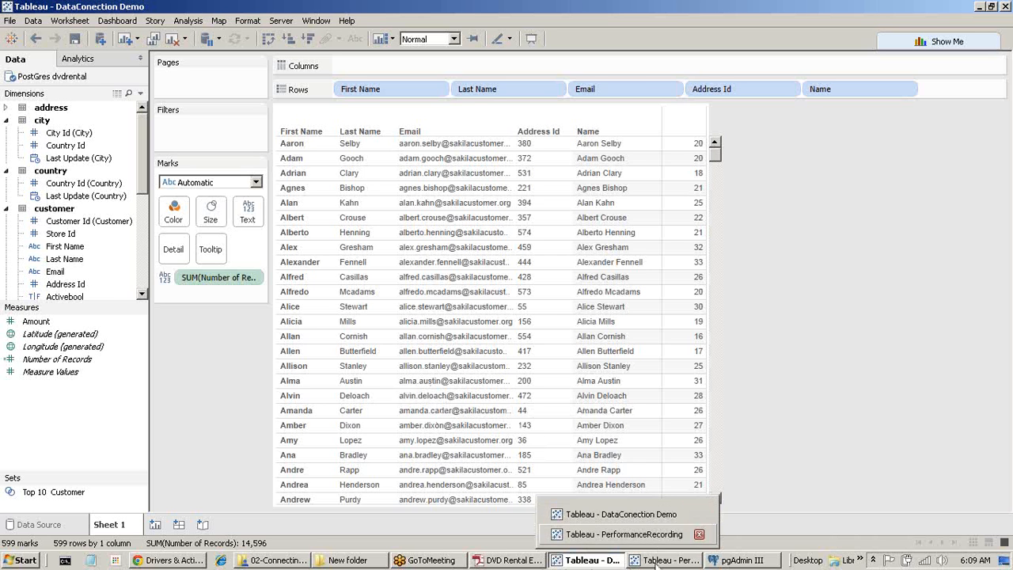
click(648, 562)
click(608, 561)
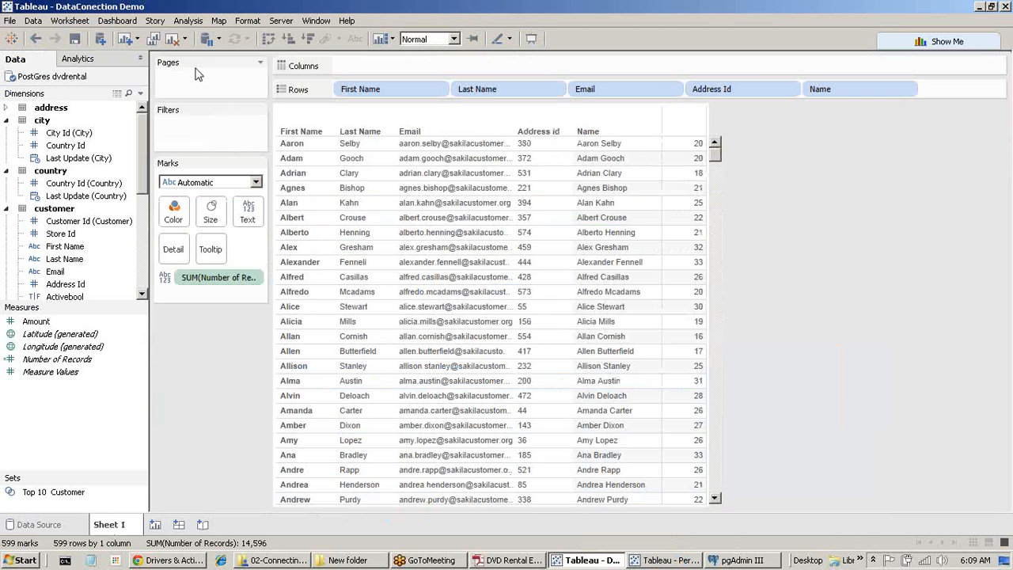
click(281, 22)
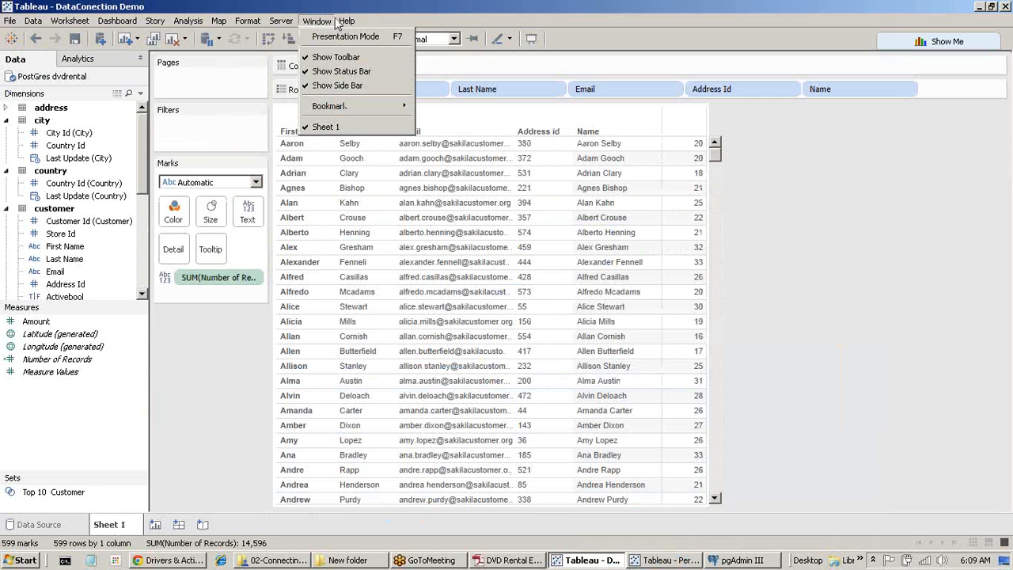
mouse_move(353, 24)
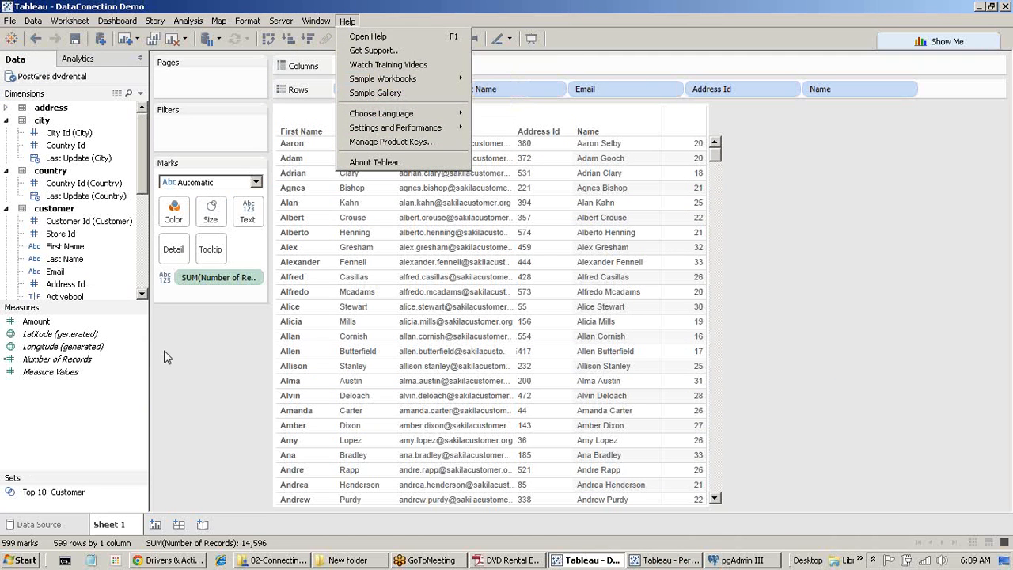
Bring the PerformanceRecording workbook forward and scroll down to Events Sorted by Time.
click(665, 559)
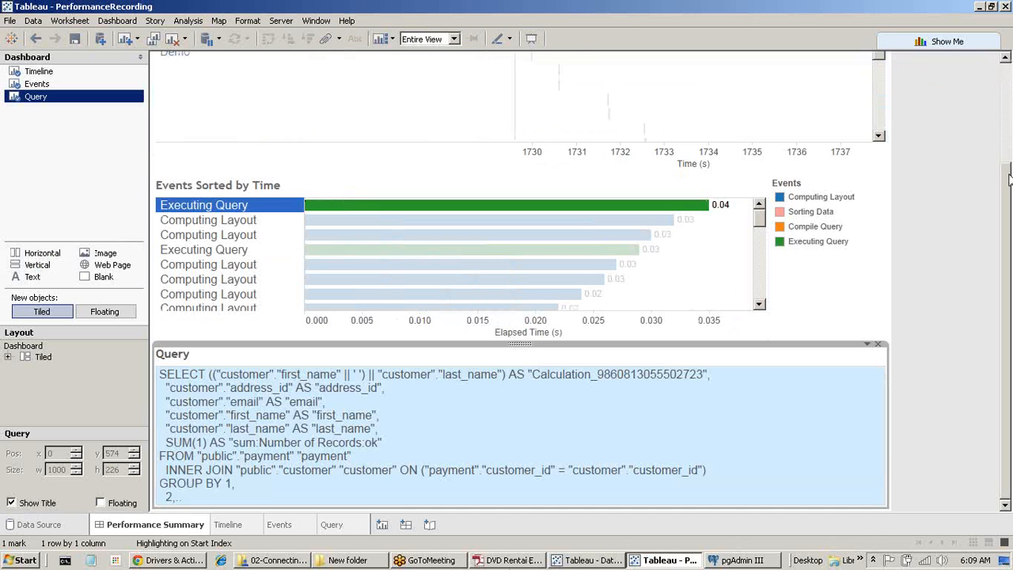
drag(1008, 168, 1008, 68)
scroll(404, 230, down, 3)
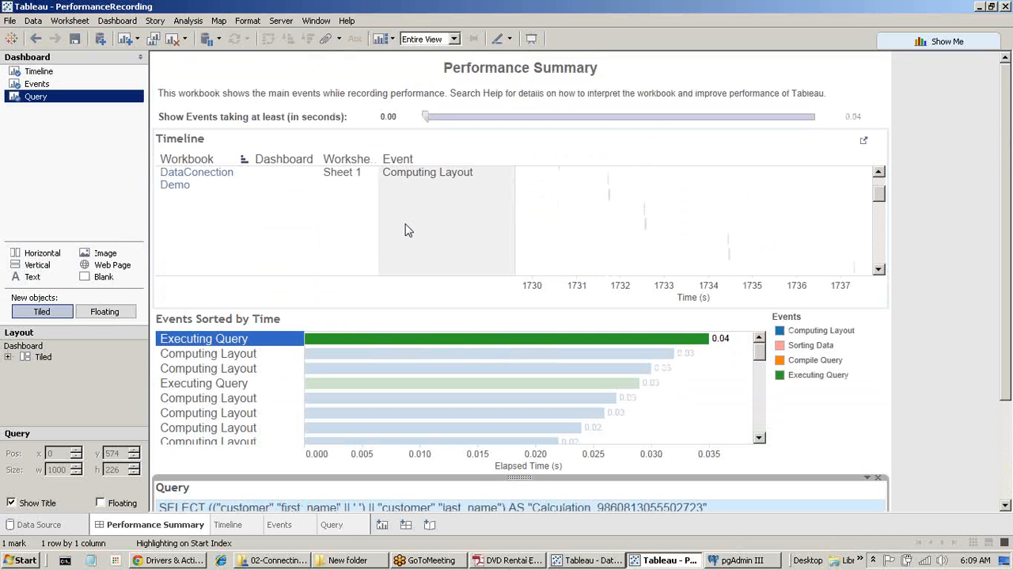
scroll(1005, 162, down, 3)
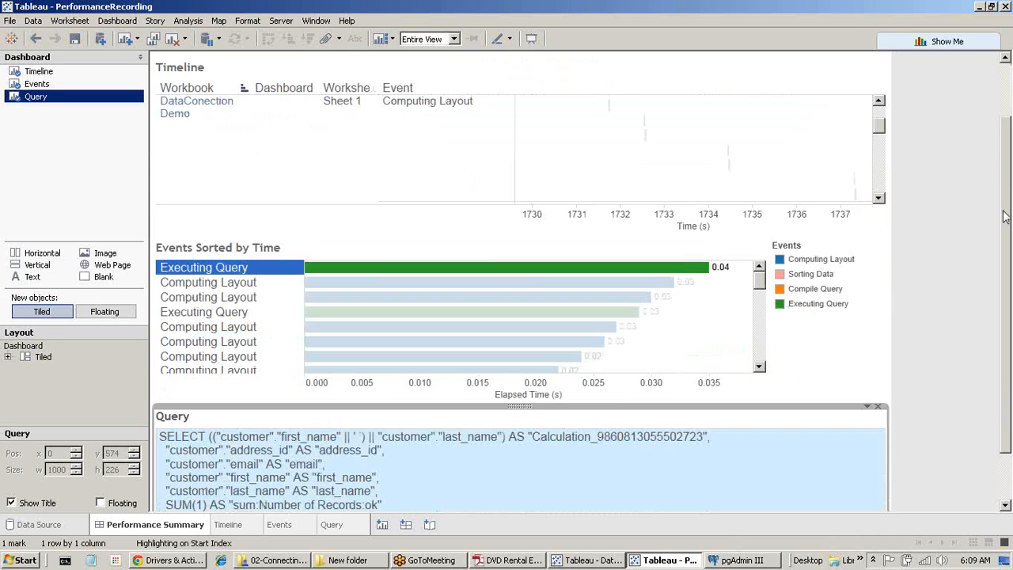
Show the SQL of the newer Executing Query events, including the 0.02 s one, then deselect.
mouse_move(481, 278)
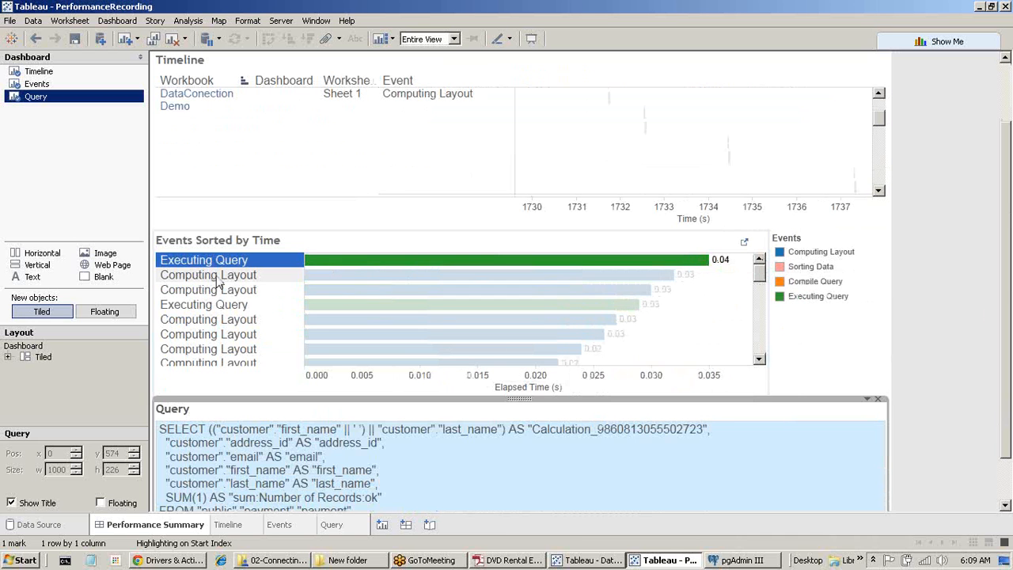
click(210, 307)
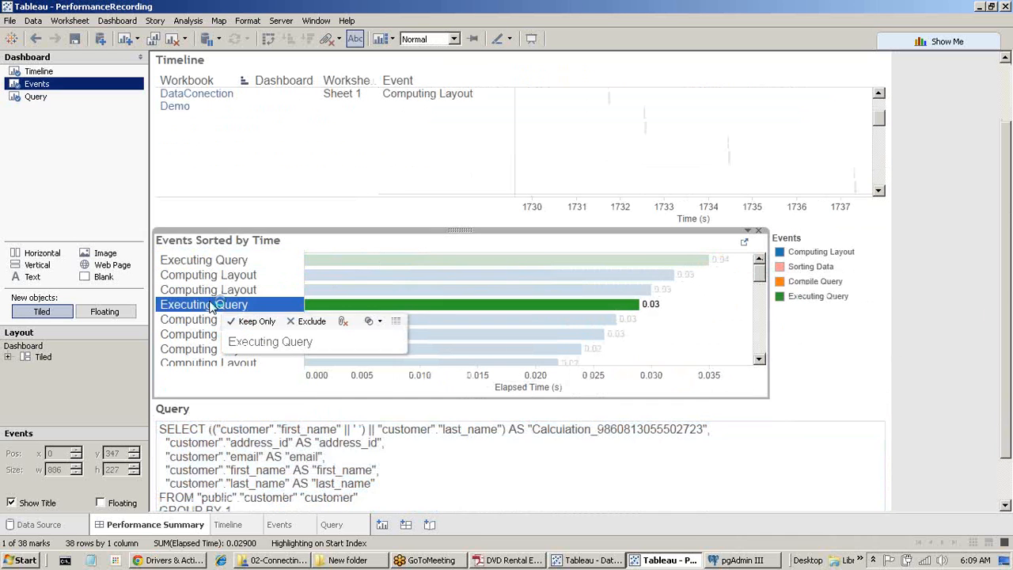
scroll(510, 325, down, 1)
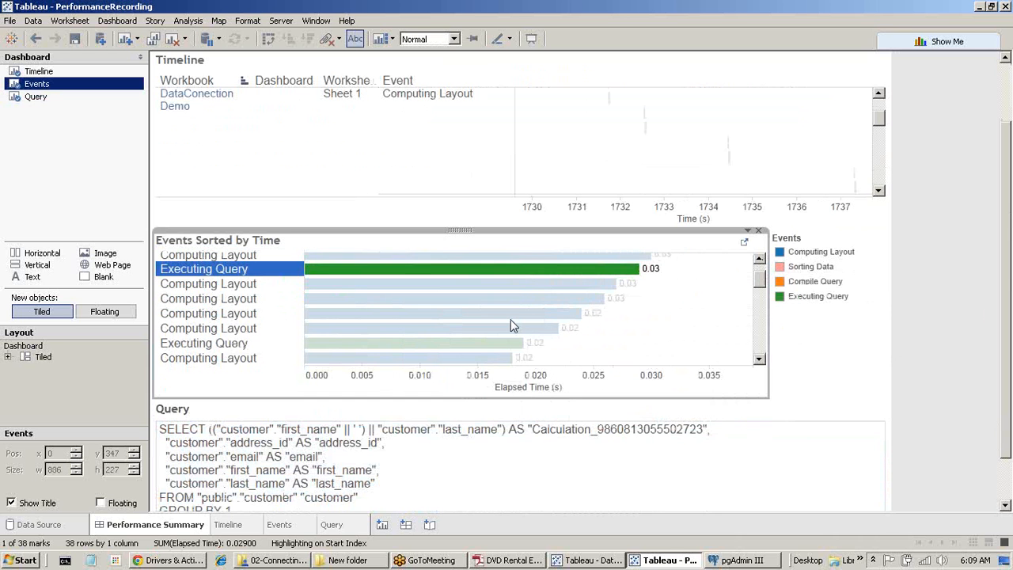
click(237, 343)
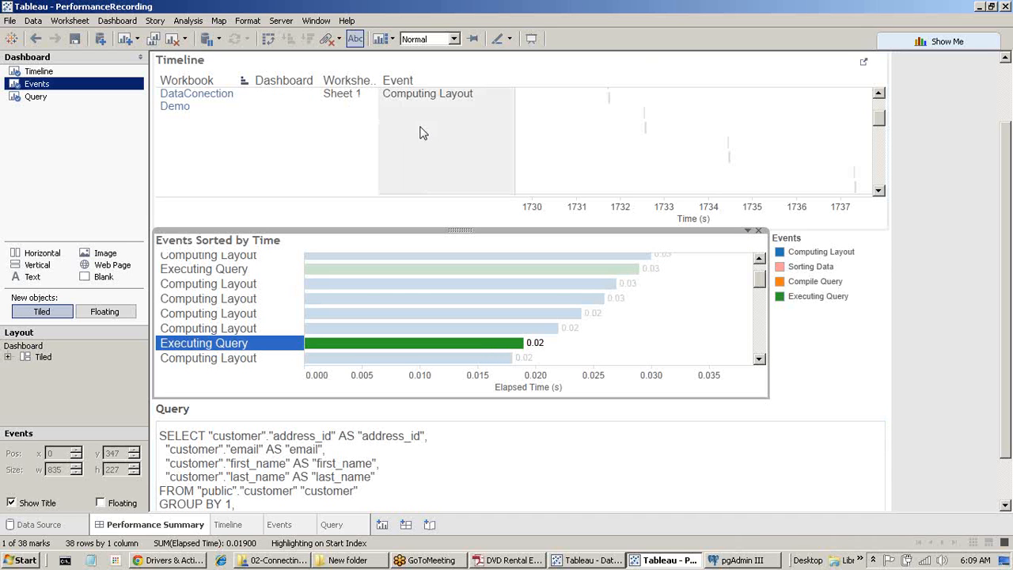
click(240, 293)
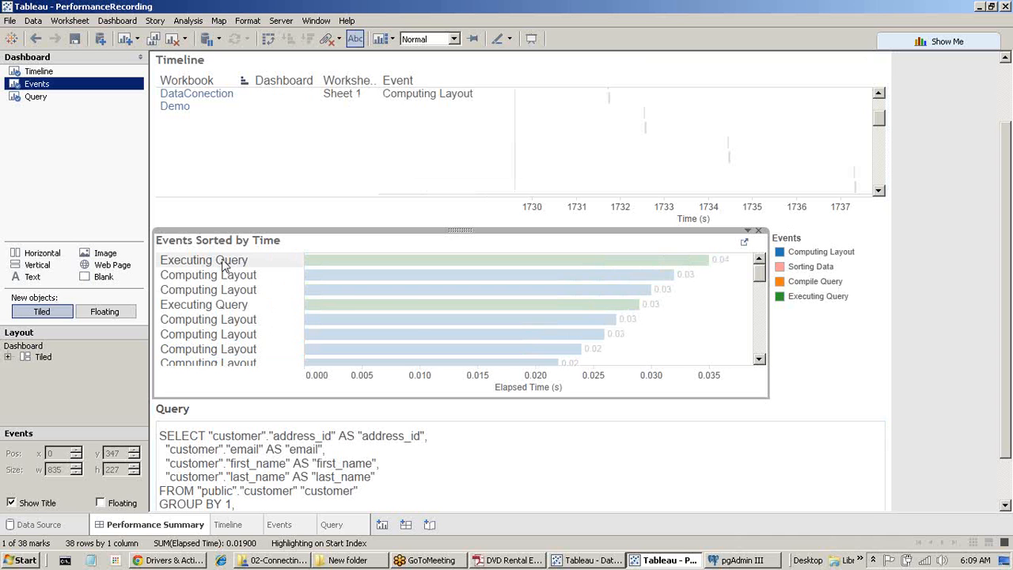
Inspect the 0.03 s and 0.02 s Computing Layout events in Events Sorted by Time.
click(224, 276)
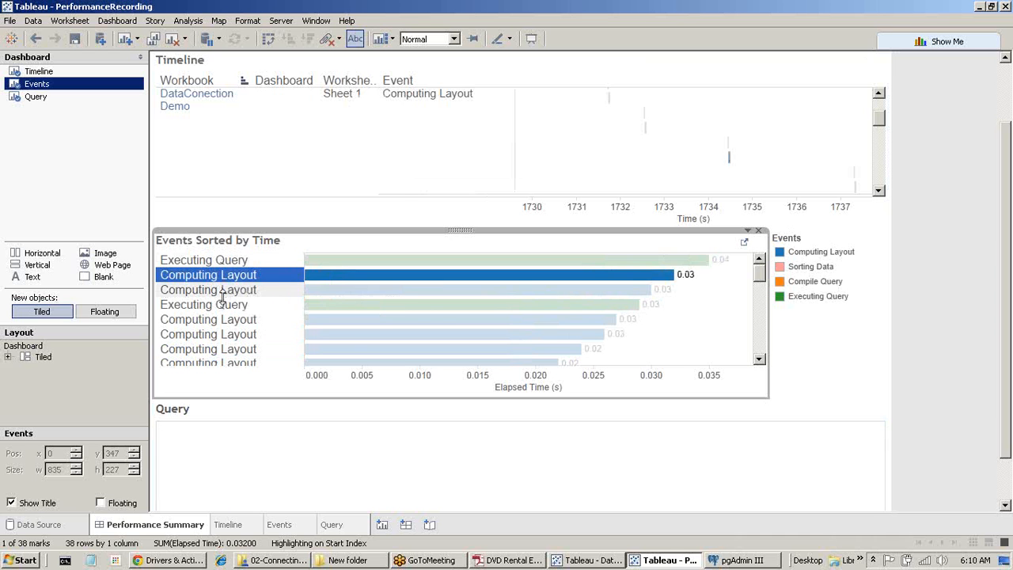
scroll(222, 295, down, 10)
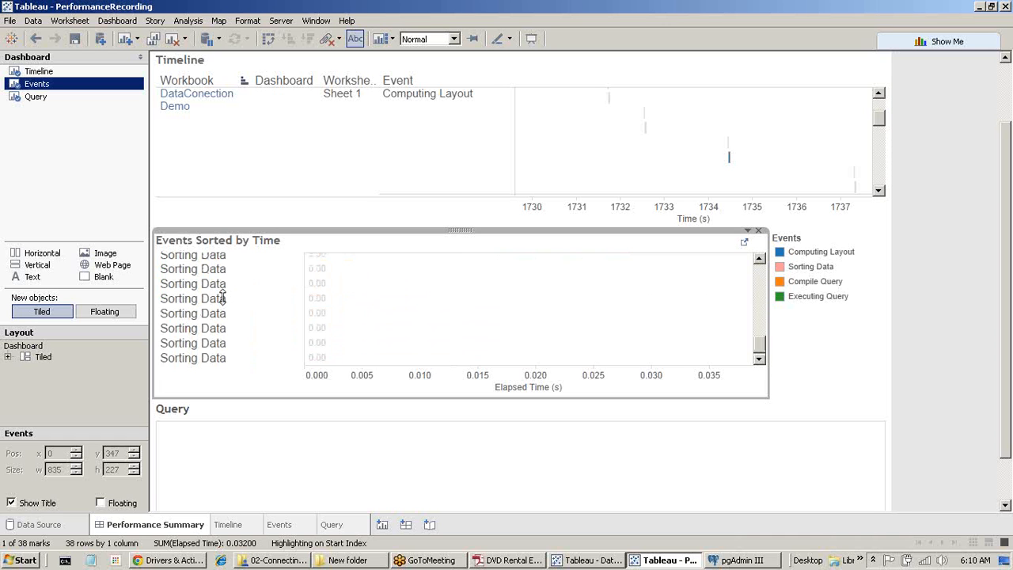
scroll(223, 297, up, 8)
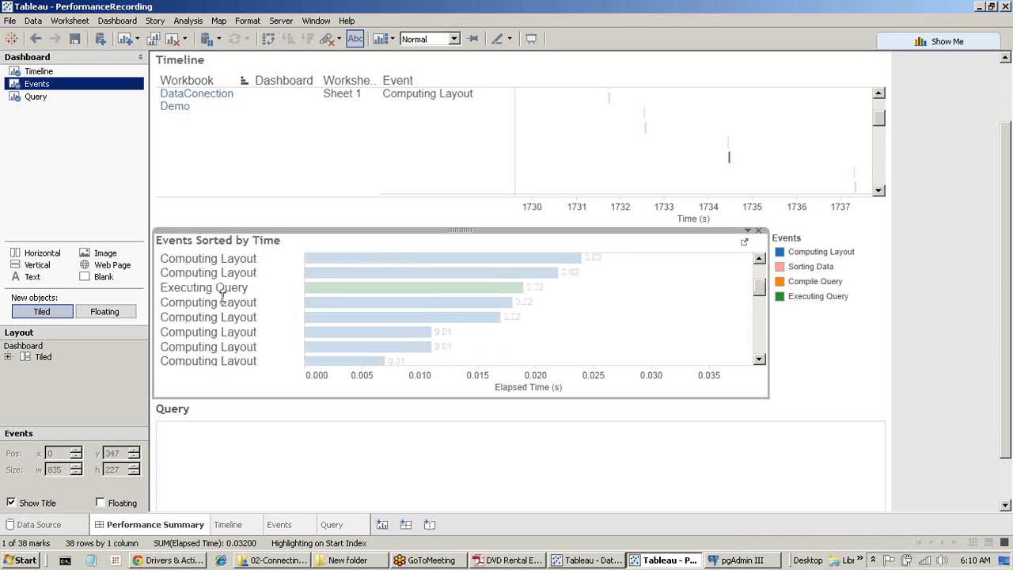
click(225, 303)
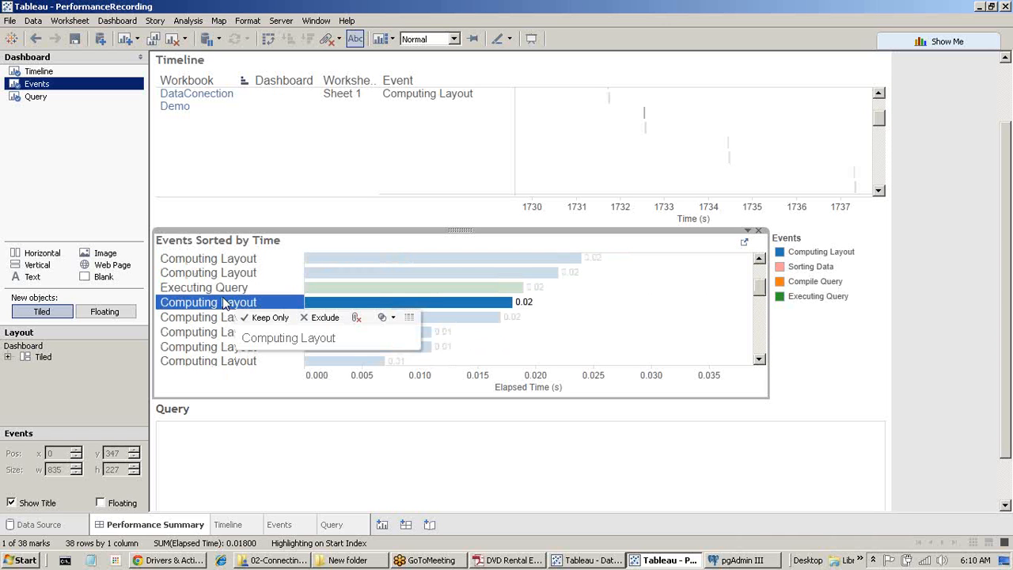
scroll(225, 305, up, 5)
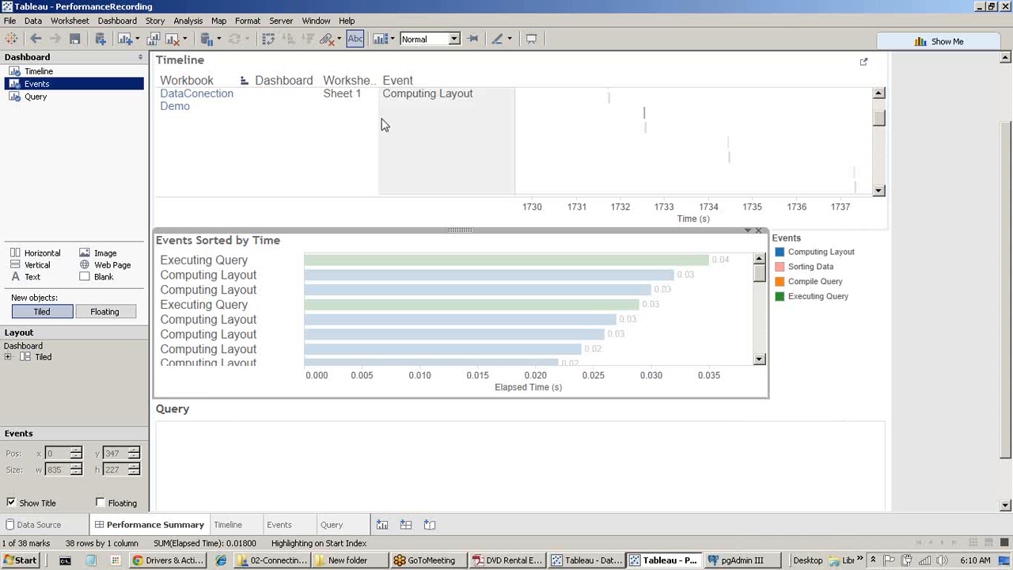
click(257, 309)
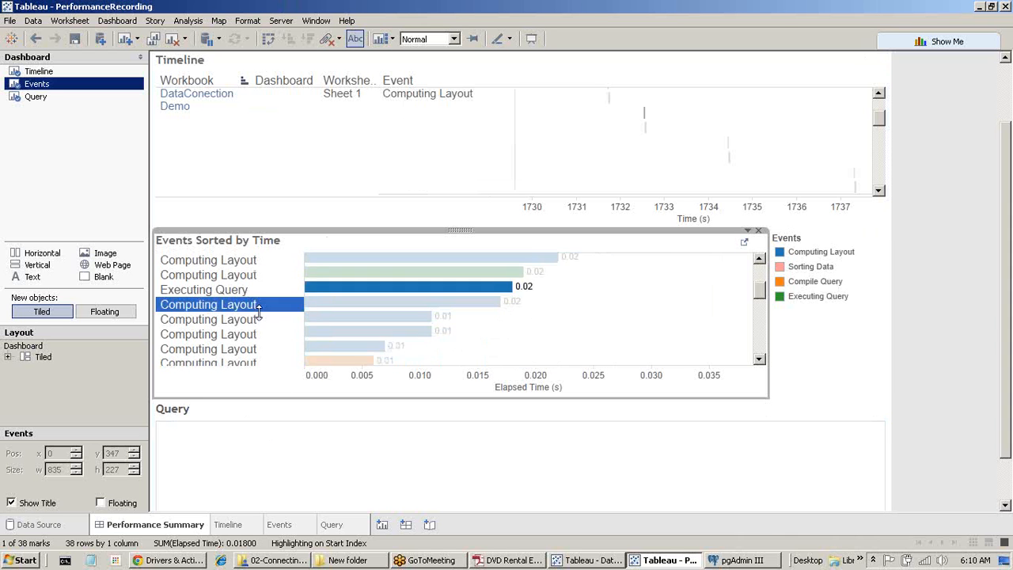
Return to the DataConection Demo workbook's customer sheet.
scroll(259, 313, down, 5)
drag(1003, 167, 1011, 51)
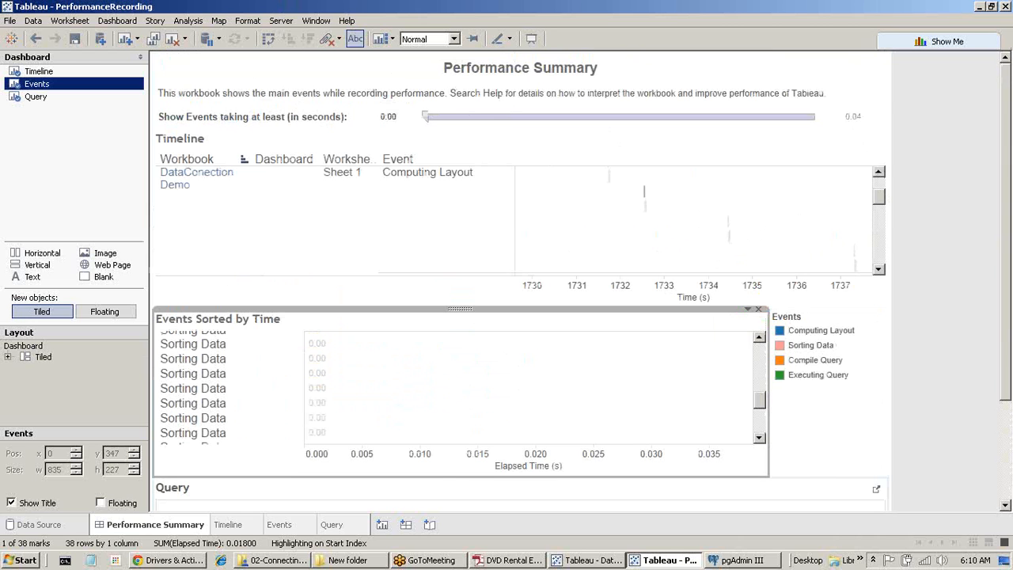
click(586, 560)
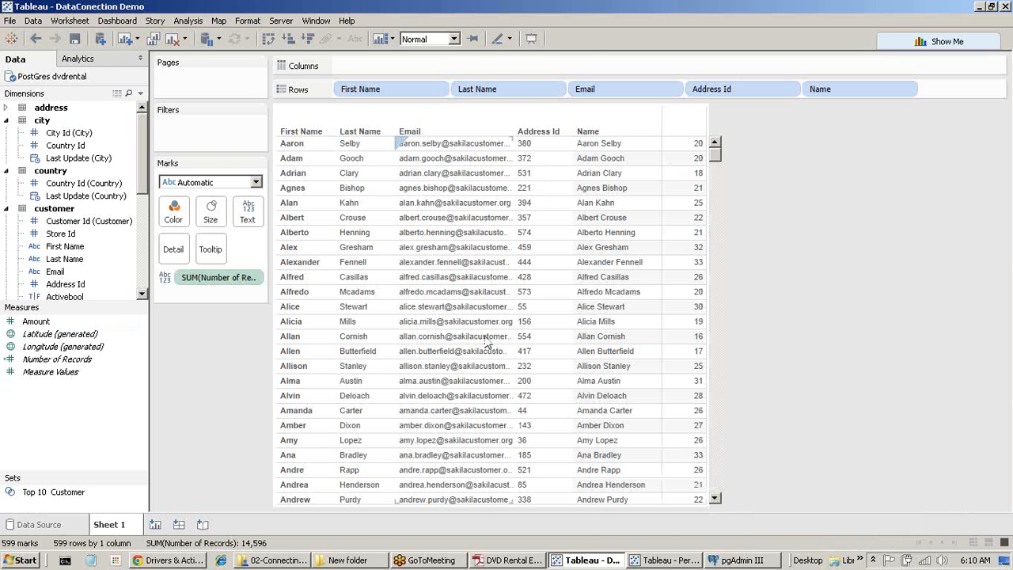
click(685, 563)
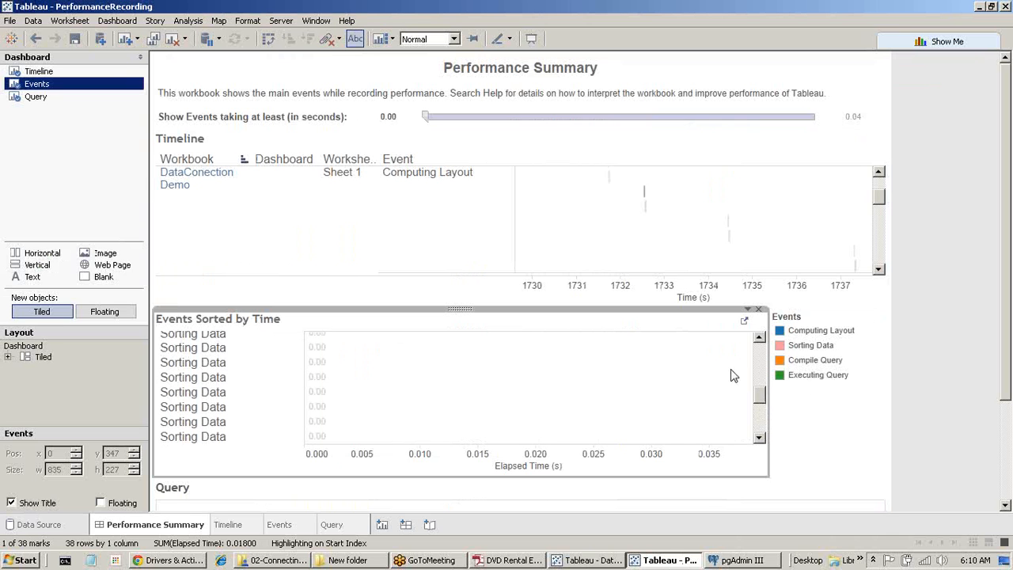
drag(762, 400, 763, 312)
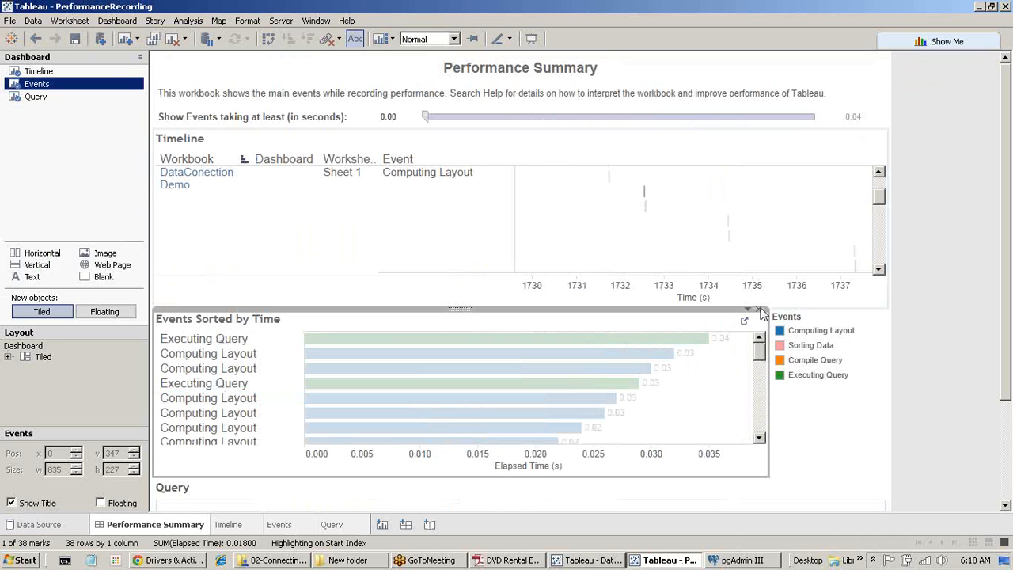
click(220, 340)
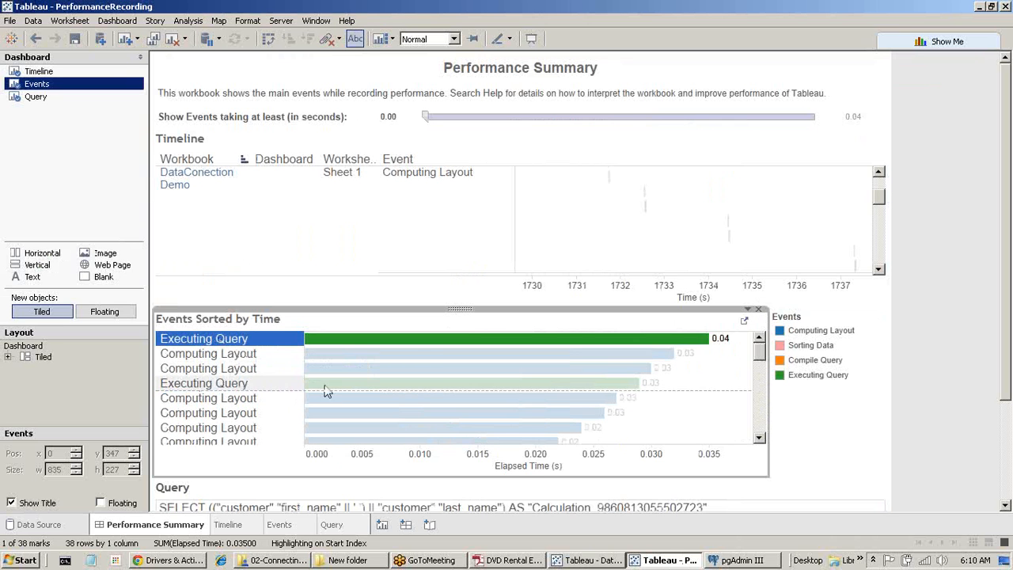
scroll(432, 400, down, 2)
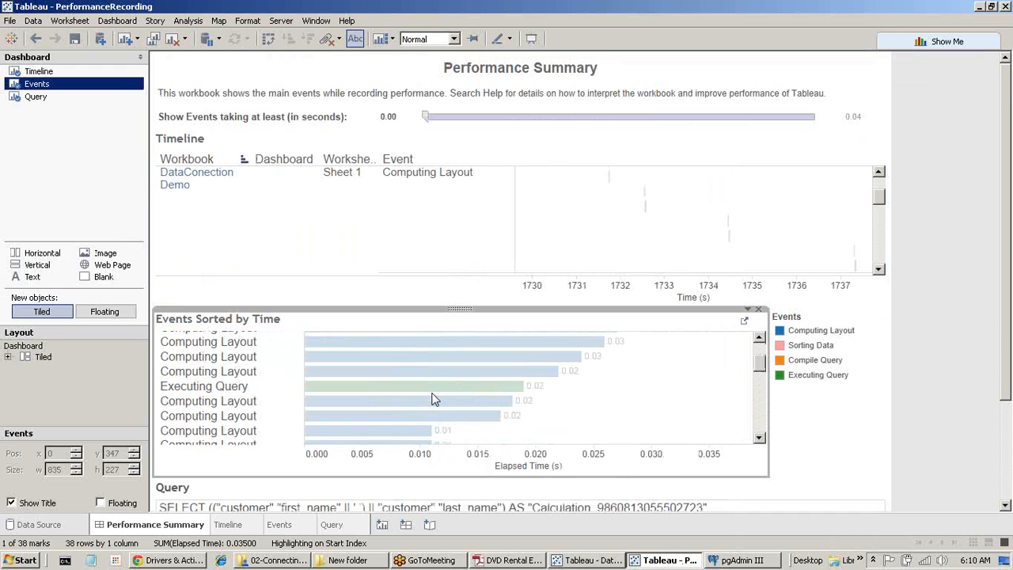
click(586, 561)
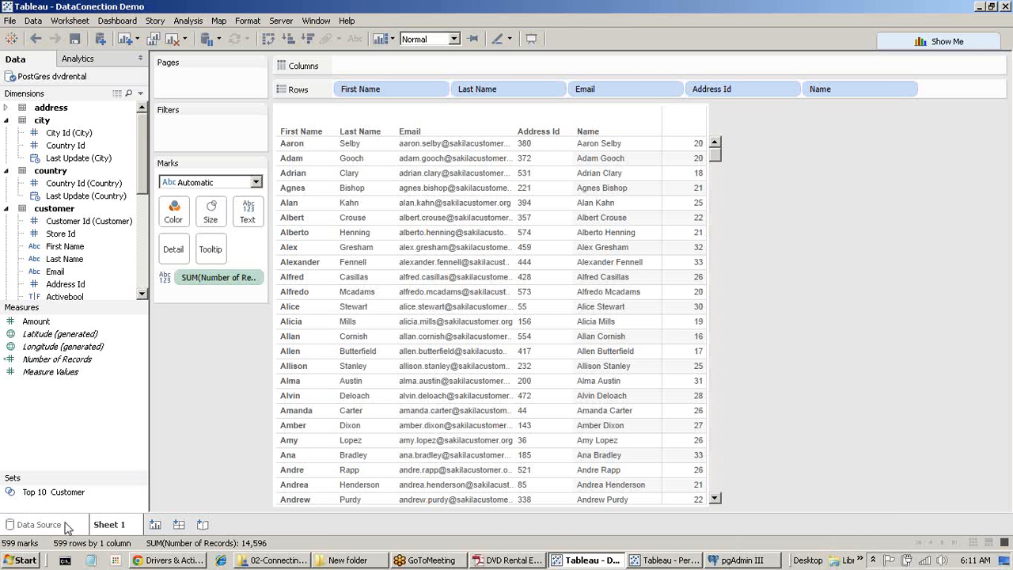
Switch the PostGres dvdrental connection to Extract and save it as PostGres dvdrental.tde.
click(38, 525)
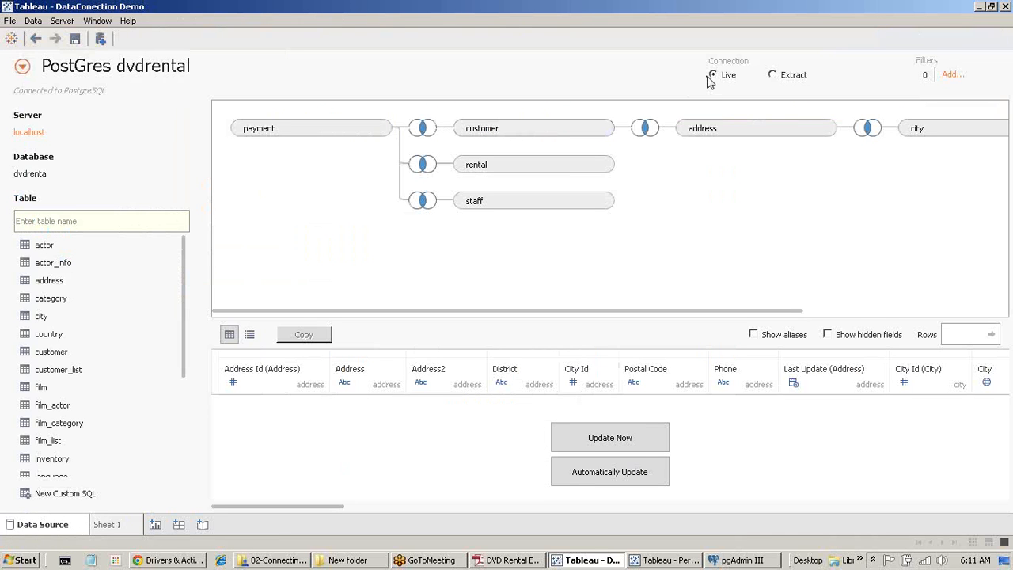
click(773, 74)
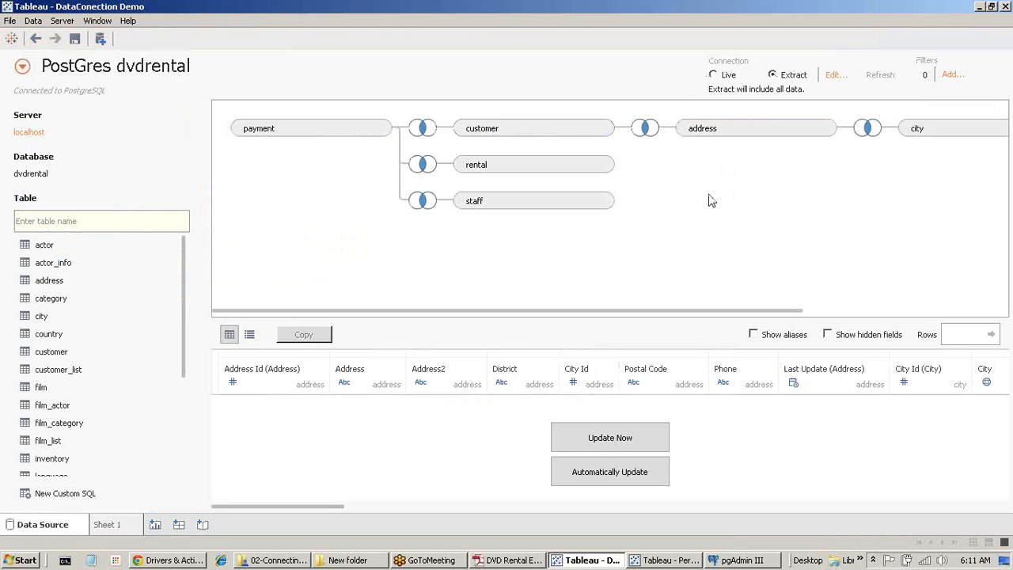
click(135, 530)
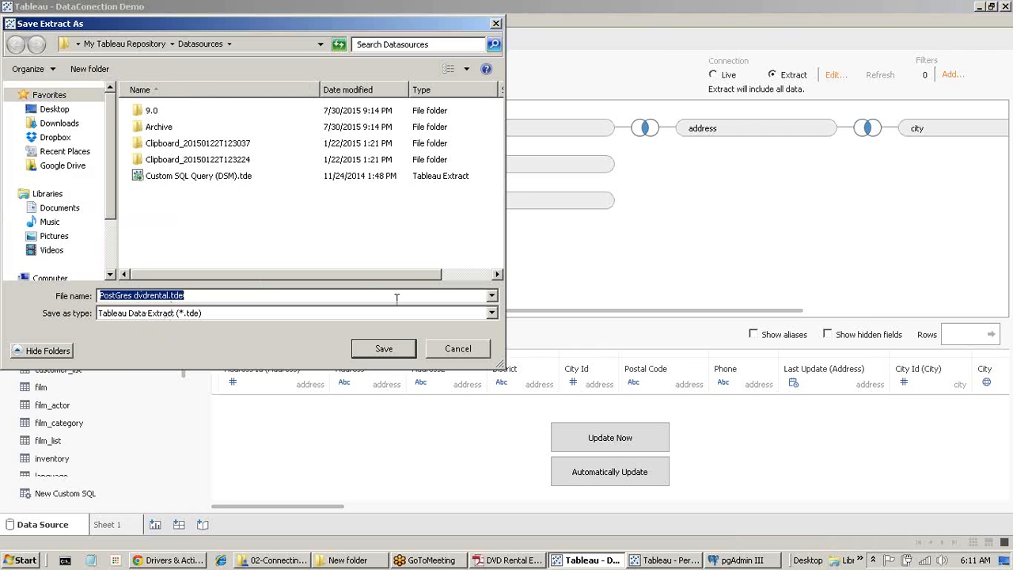
click(383, 349)
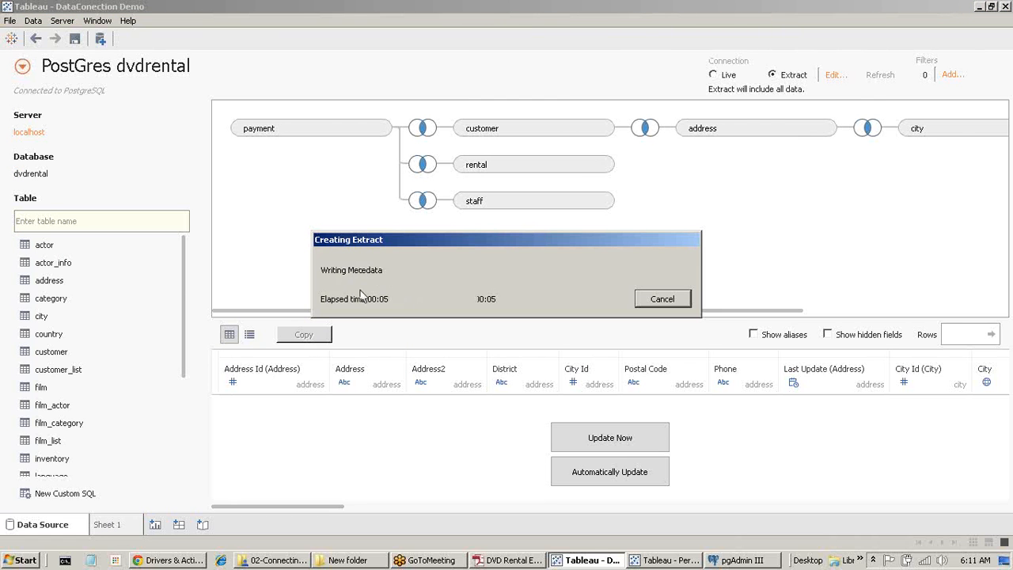
Dismiss the time-zone warning and let the extract finish building.
click(504, 289)
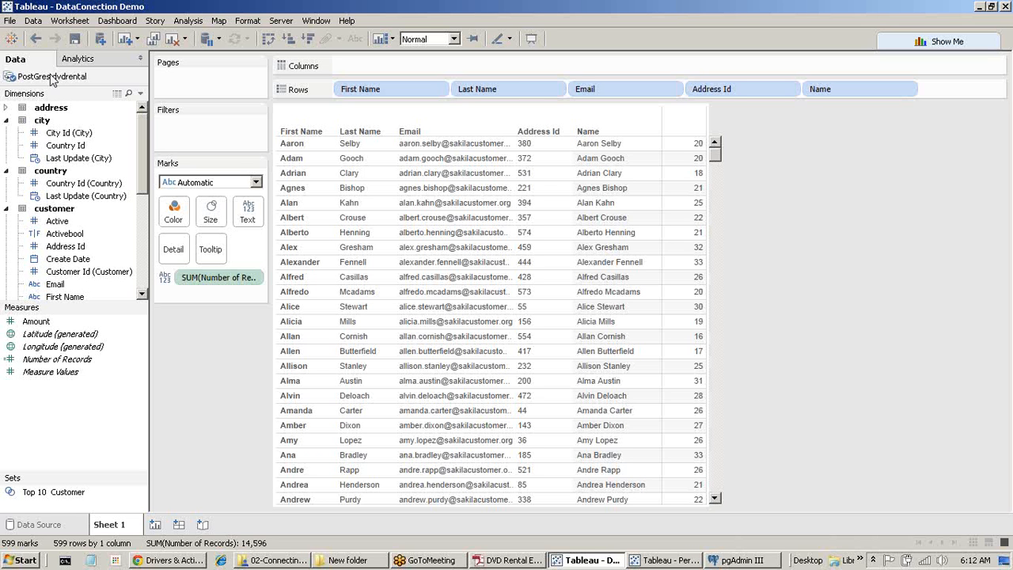
Save the workbook as DataConection Demo.twb in Google Drive's TABLEAU_TRAINING_FINAL Connecting To Database folder.
click(35, 524)
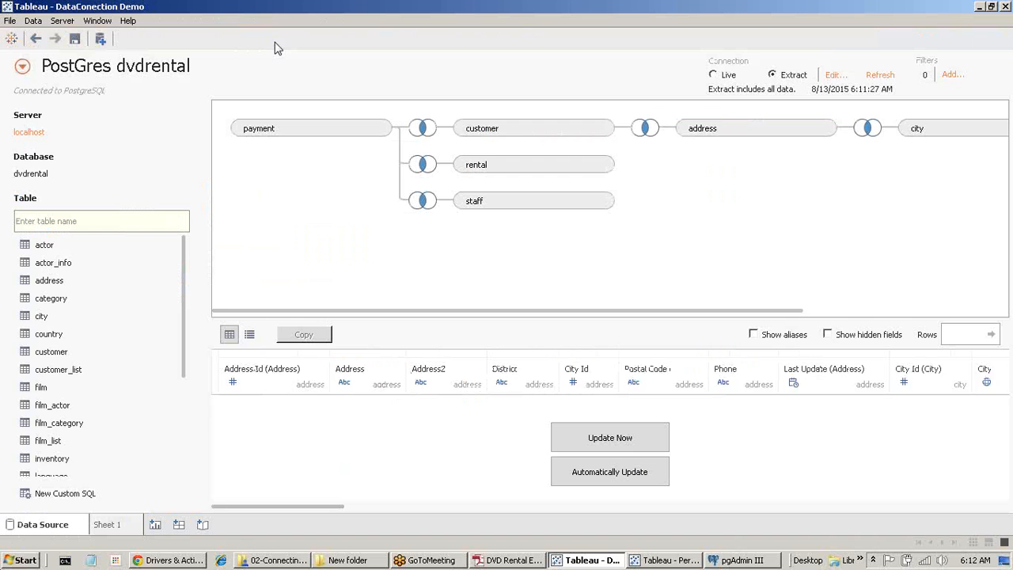
click(126, 526)
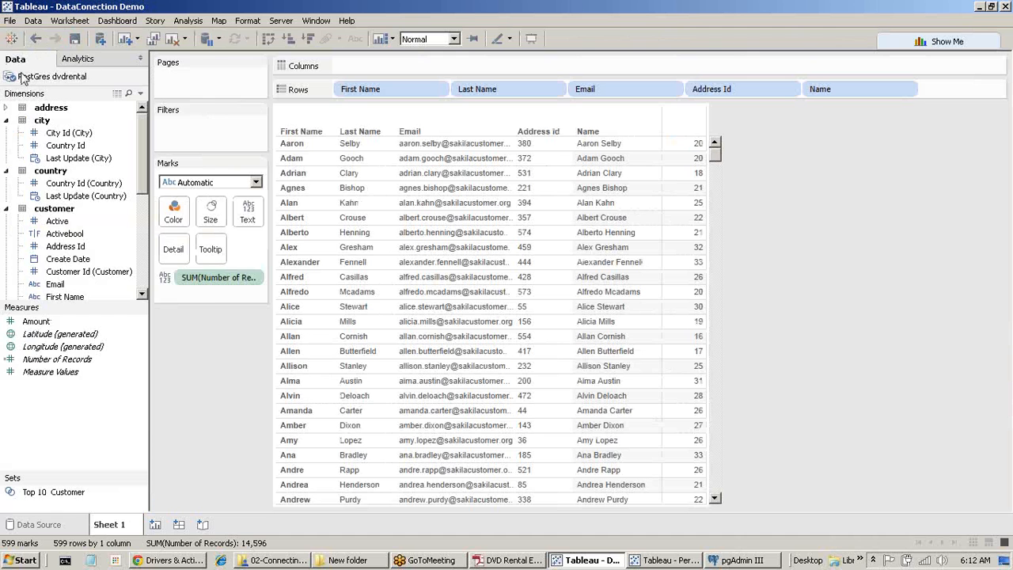
click(10, 20)
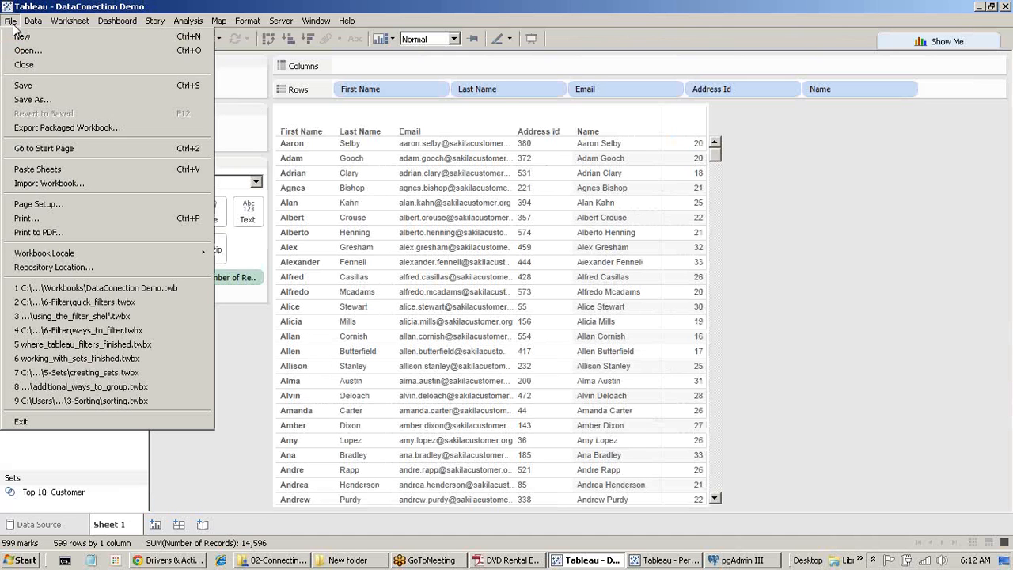
click(59, 99)
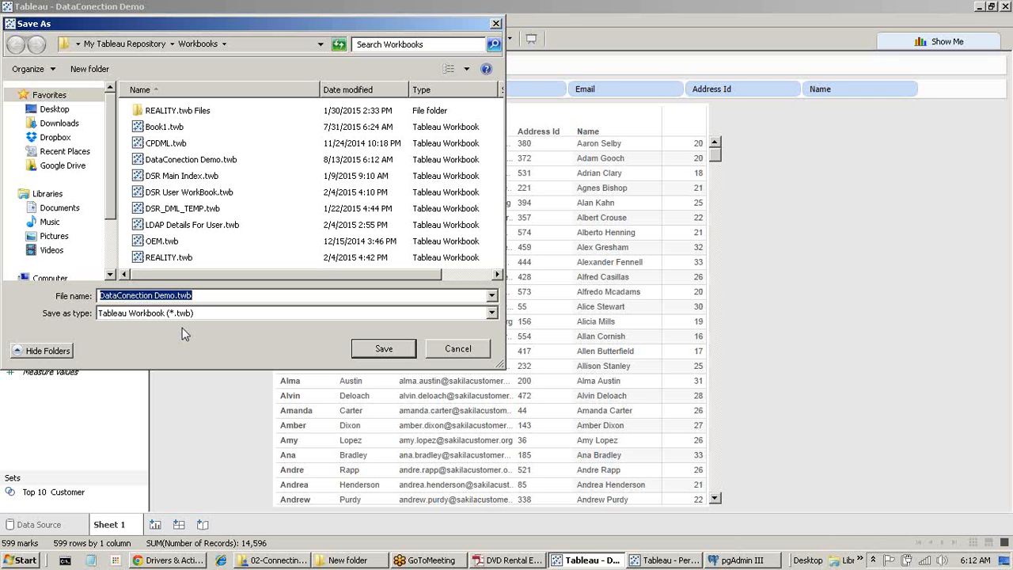
click(76, 165)
double_click(198, 115)
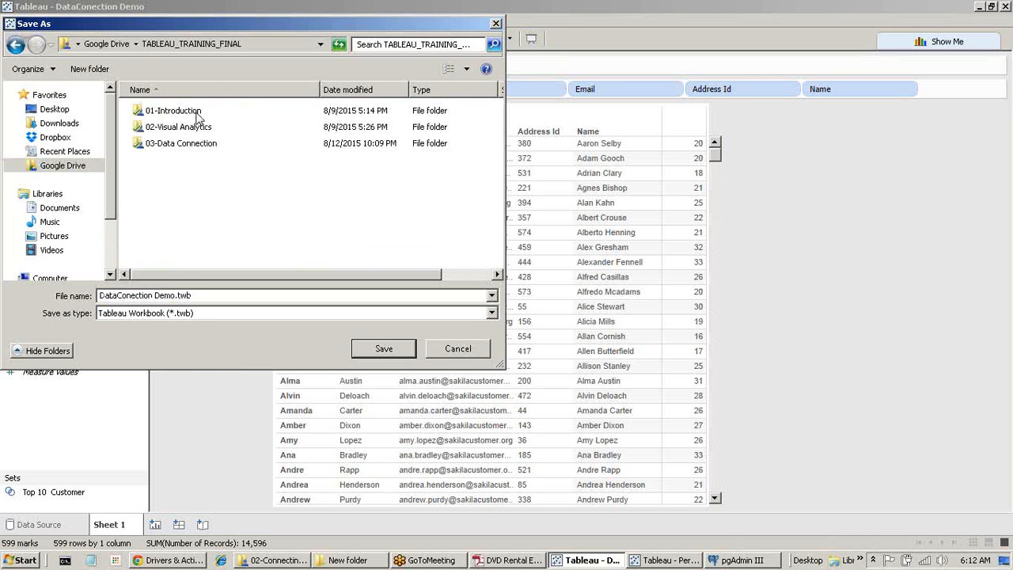
double_click(183, 145)
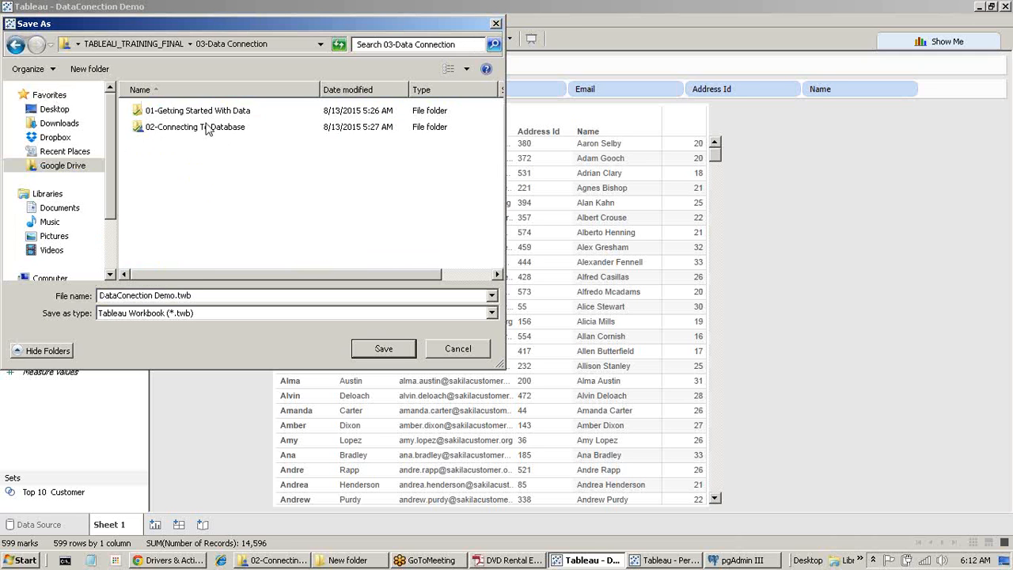
double_click(207, 127)
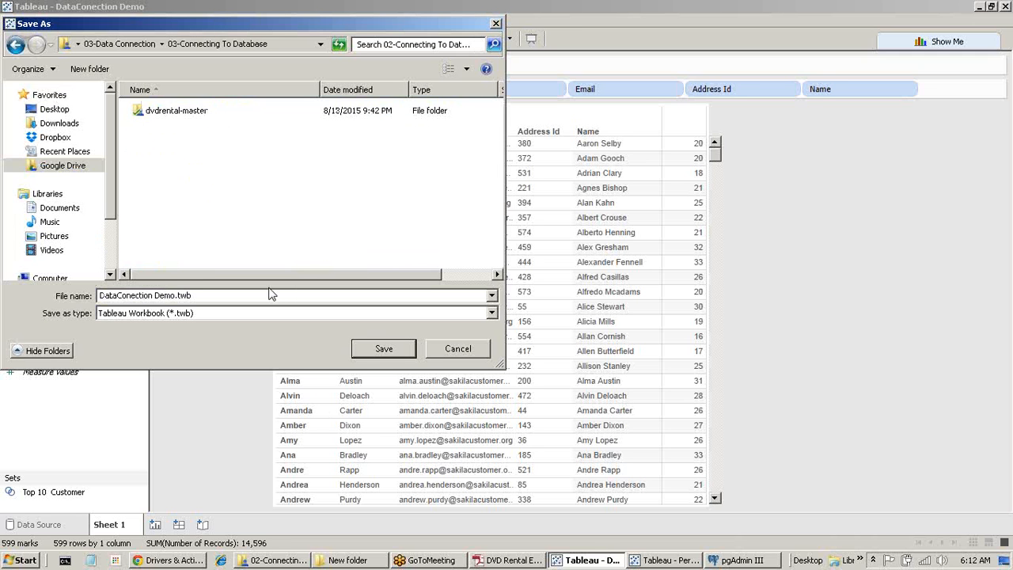
click(385, 350)
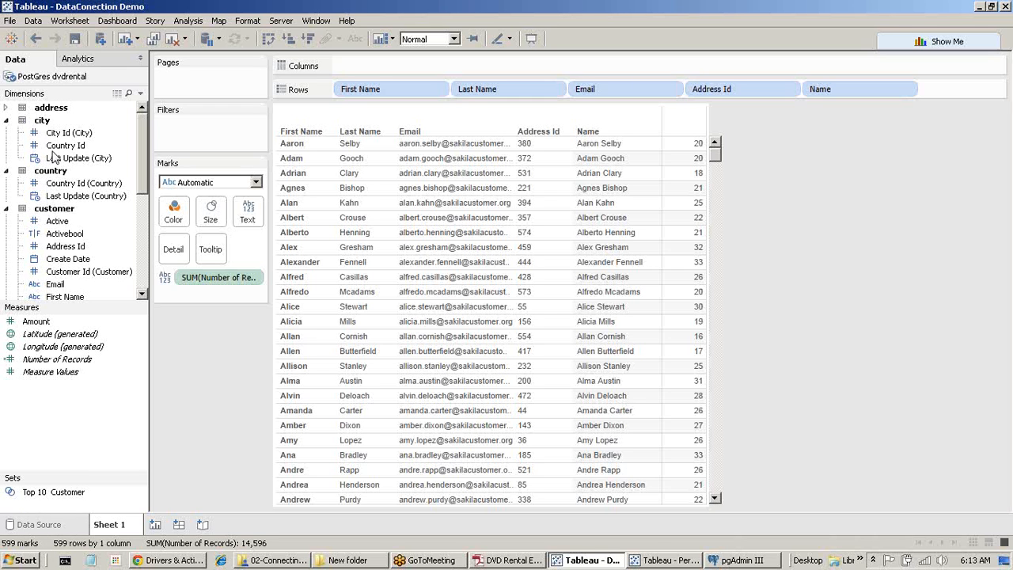
Turn Use Extract off and back on for the PostGres dvdrental data source.
right_click(45, 78)
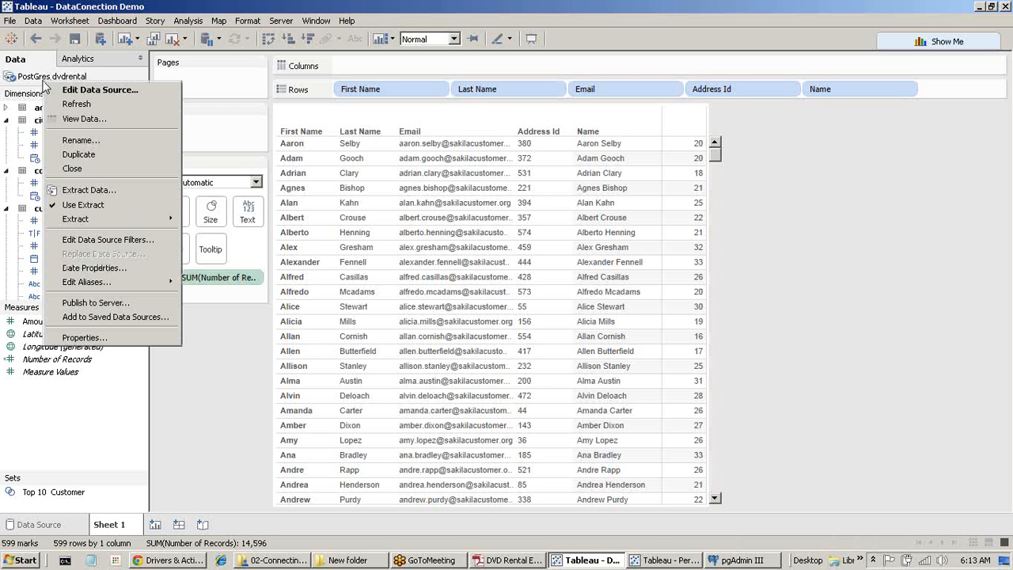
click(89, 205)
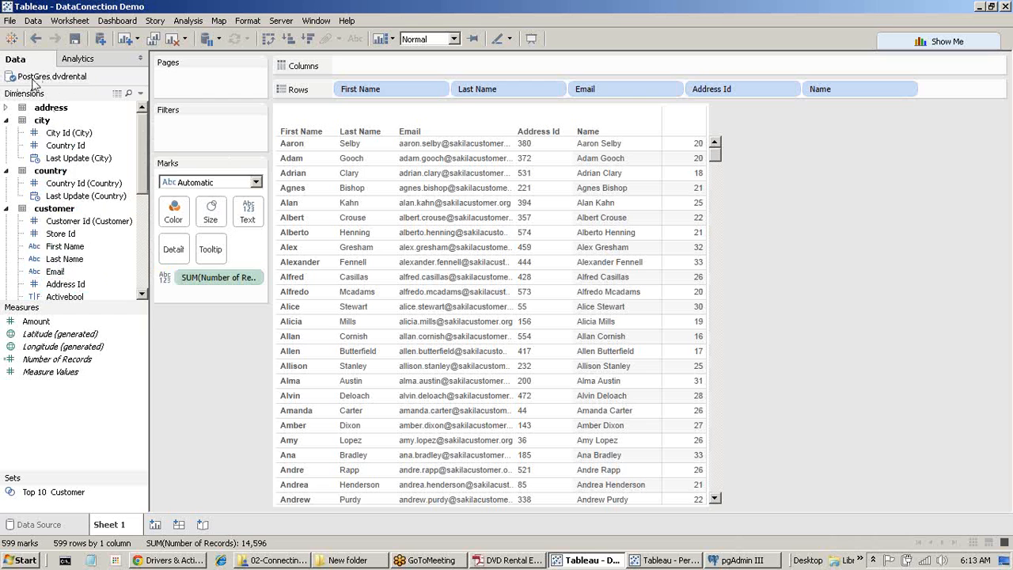
right_click(31, 78)
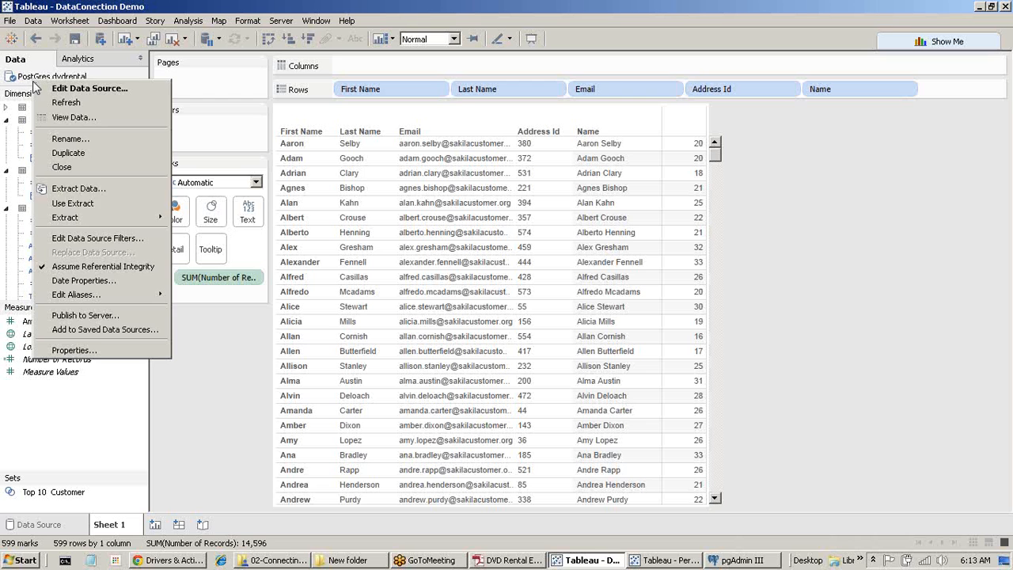
click(89, 205)
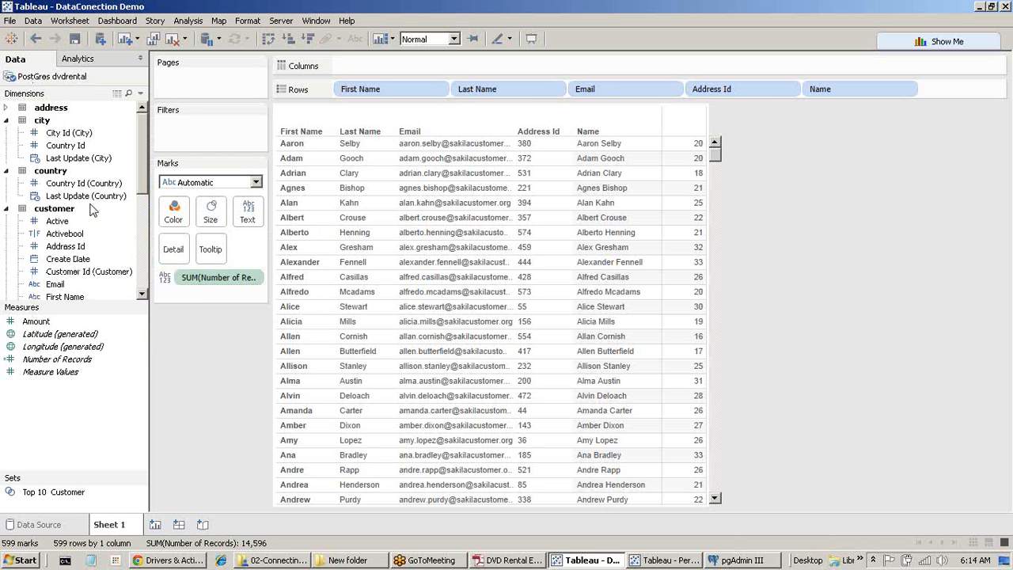
Refresh the dvdrental extract and confirm replacing its contents.
right_click(45, 77)
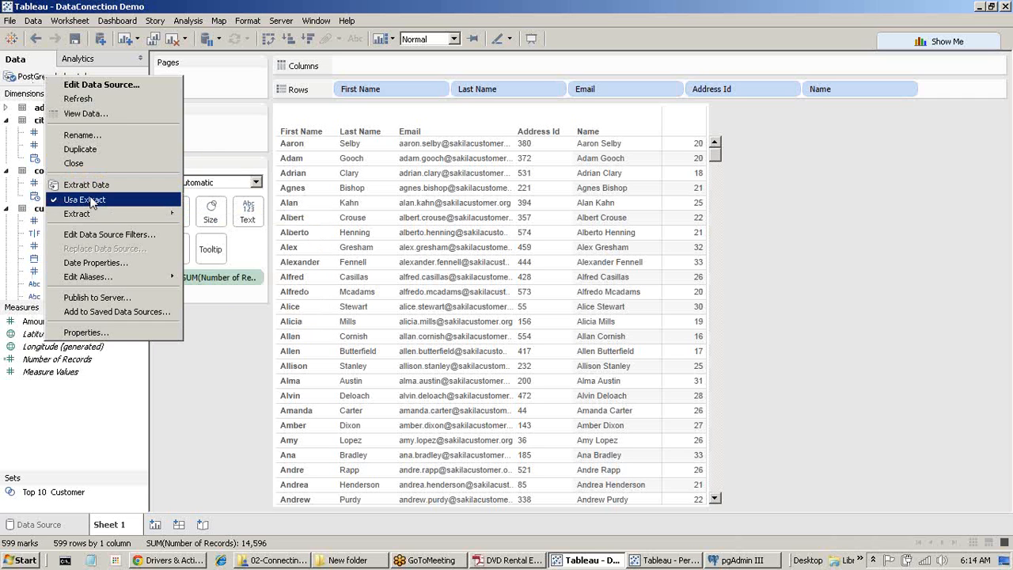
mouse_move(95, 216)
click(207, 216)
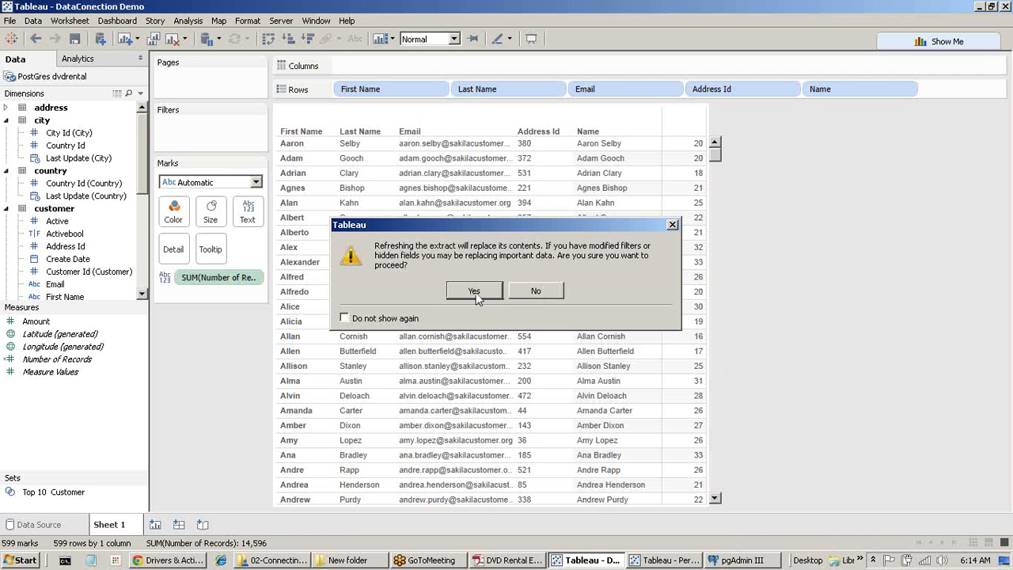
click(474, 301)
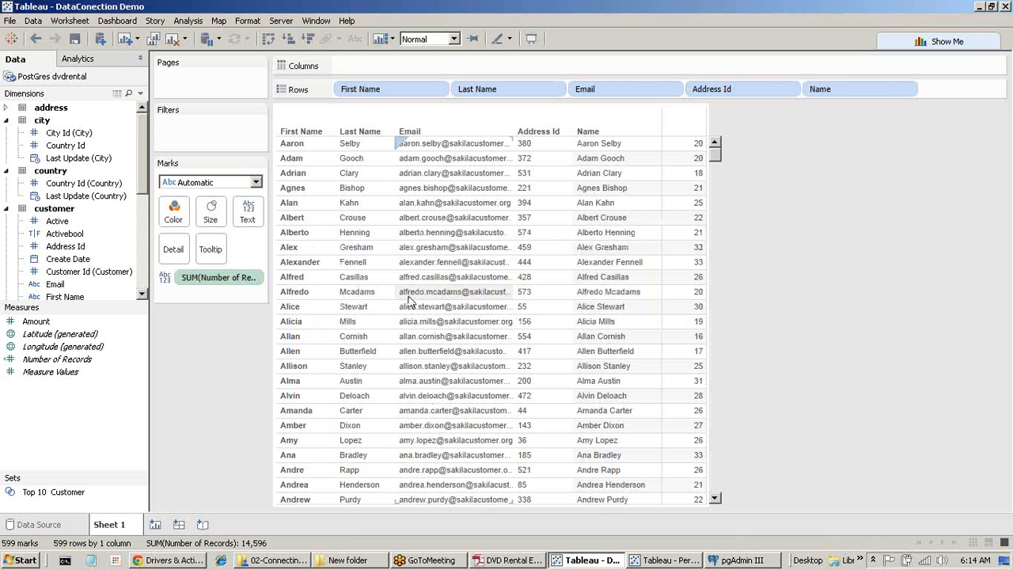
Open the dvdrental Extract History, inspect the single full refresh of 14,596 rows, and close it.
right_click(62, 79)
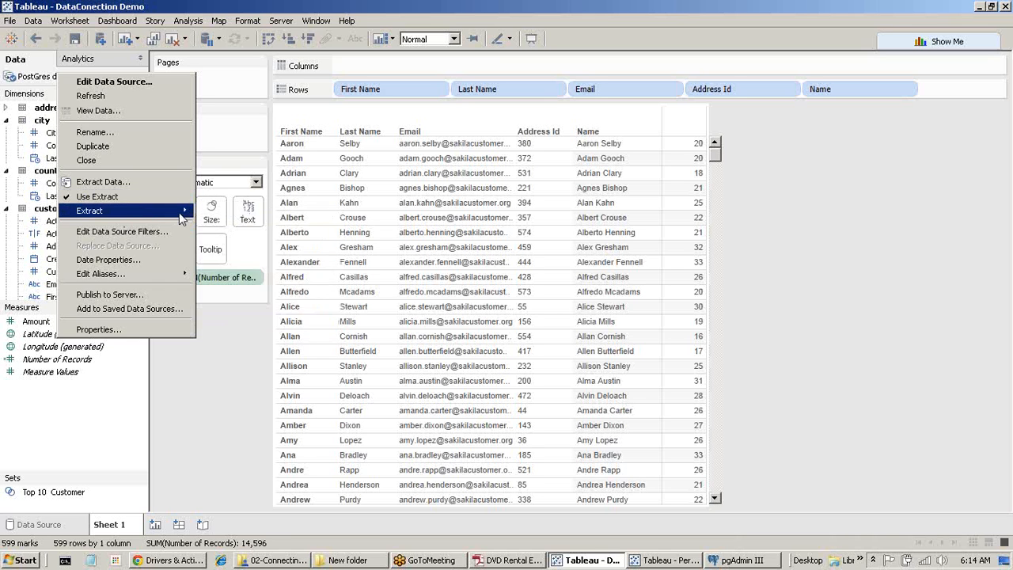
mouse_move(180, 218)
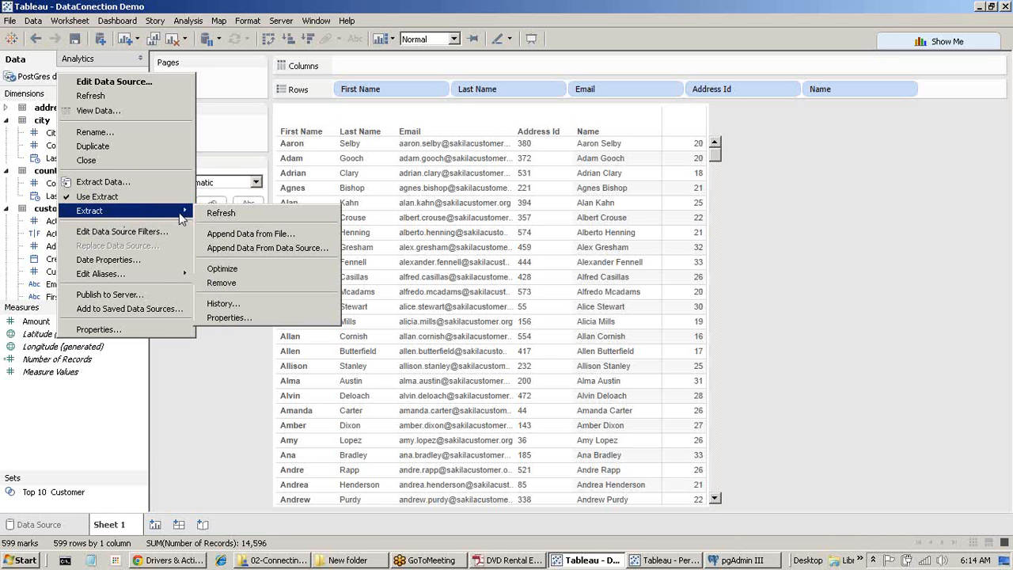
click(253, 303)
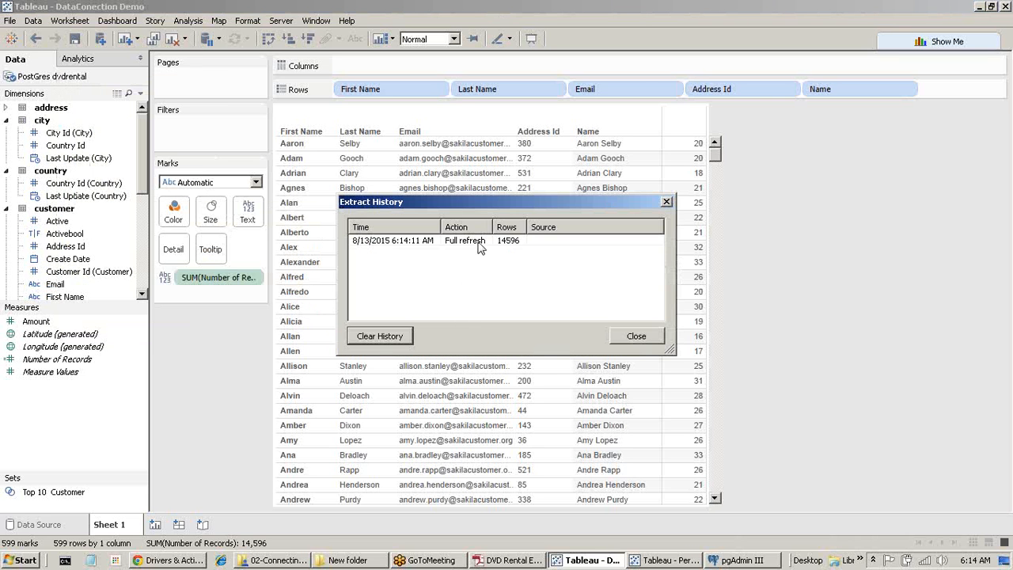
click(478, 245)
click(654, 340)
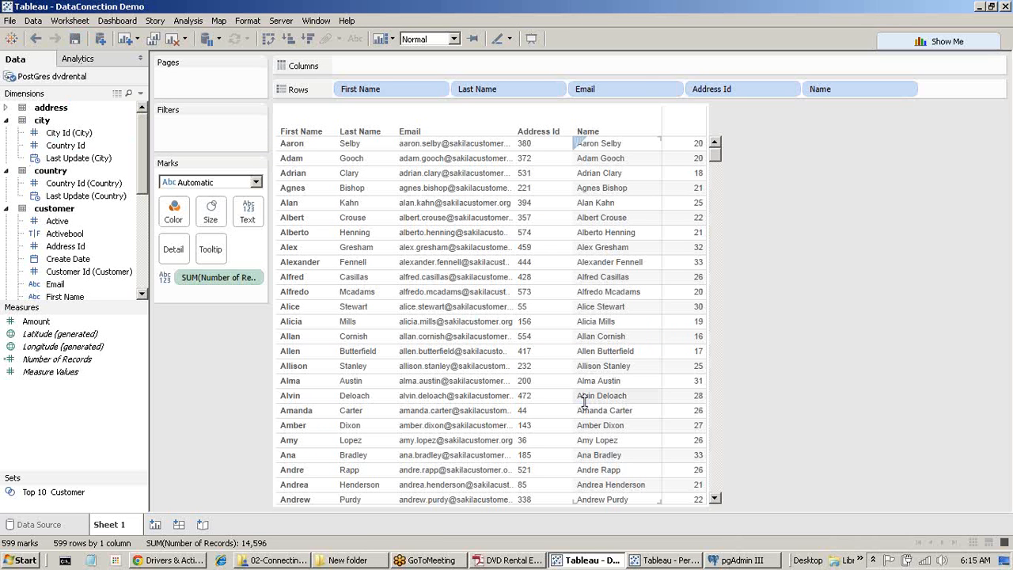
Close the PerformanceRecording workbook without saving and show the dvdrental Data Source page.
click(661, 562)
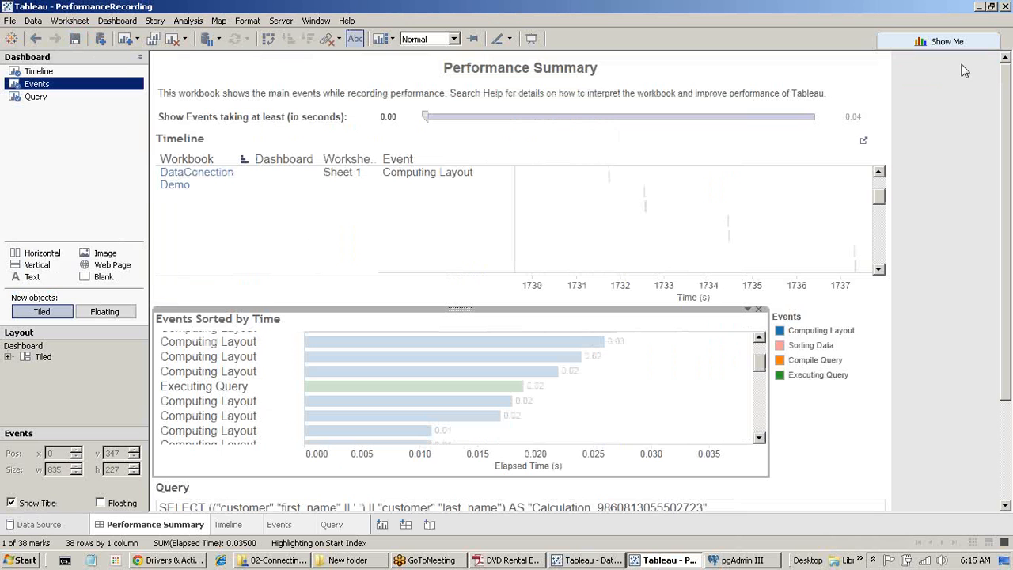
click(1007, 6)
click(526, 301)
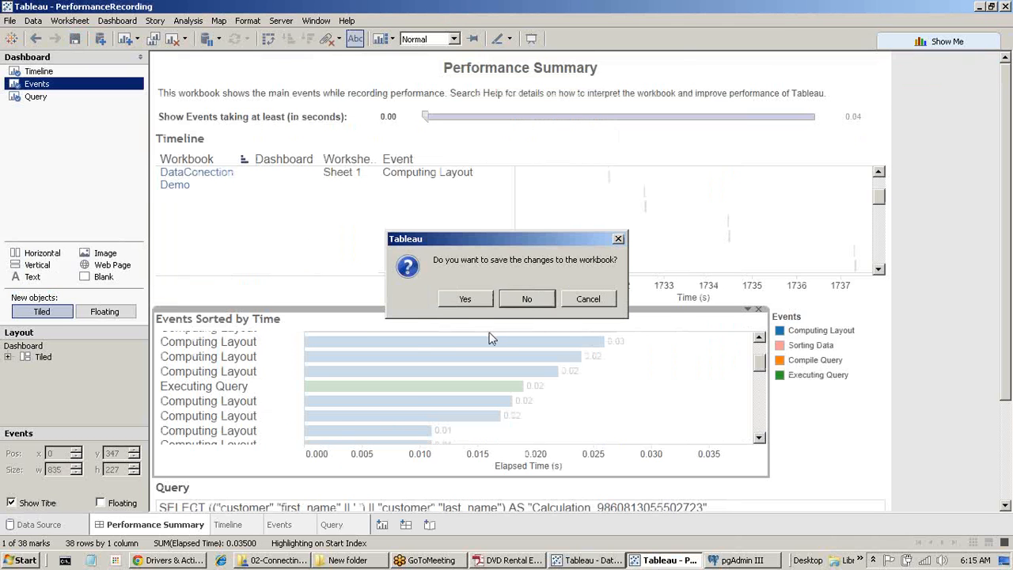
click(63, 527)
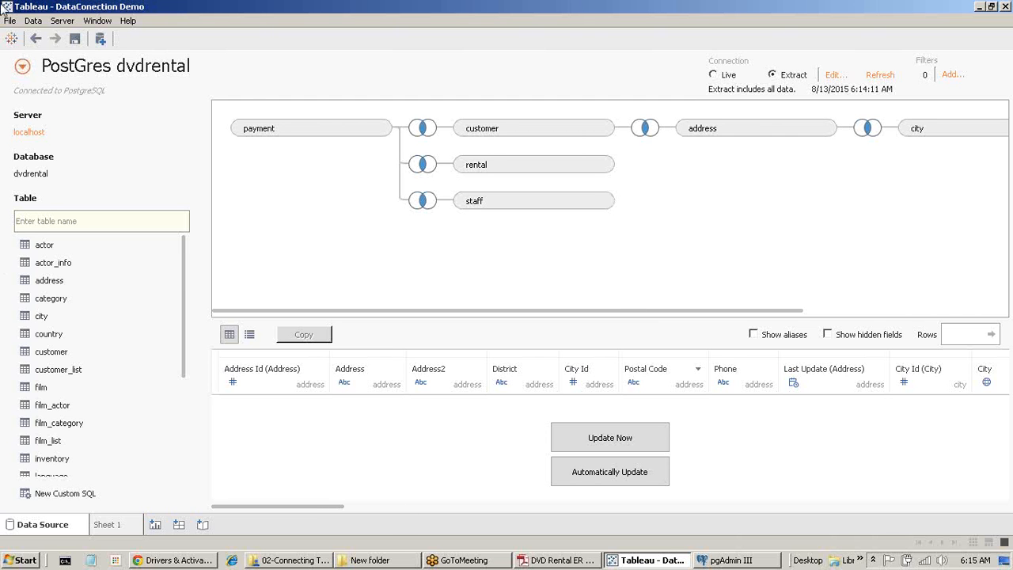
Copy the join SQL from Convert To Custom SQL without converting, then switch to pgAdmin III.
click(33, 21)
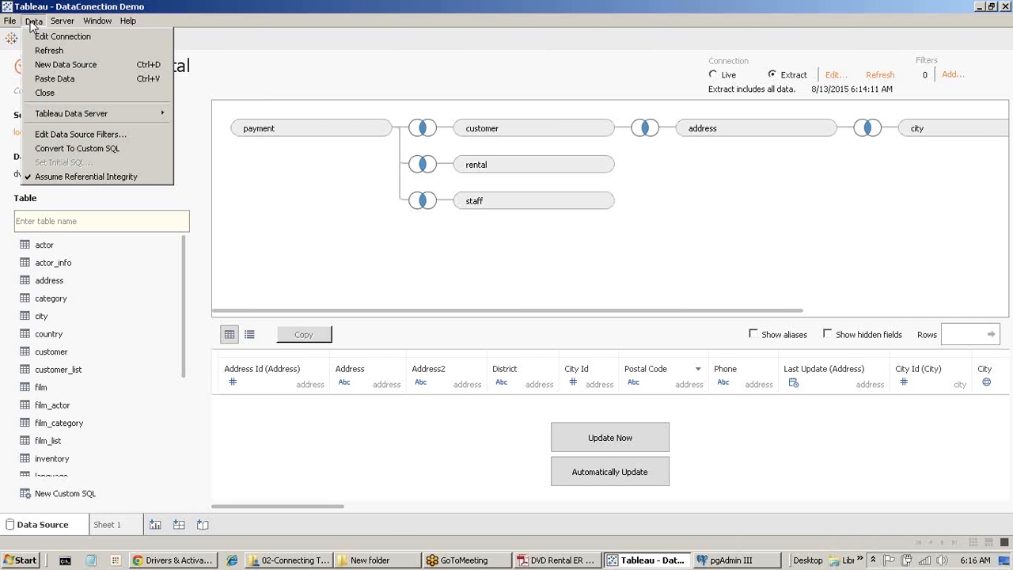
click(100, 152)
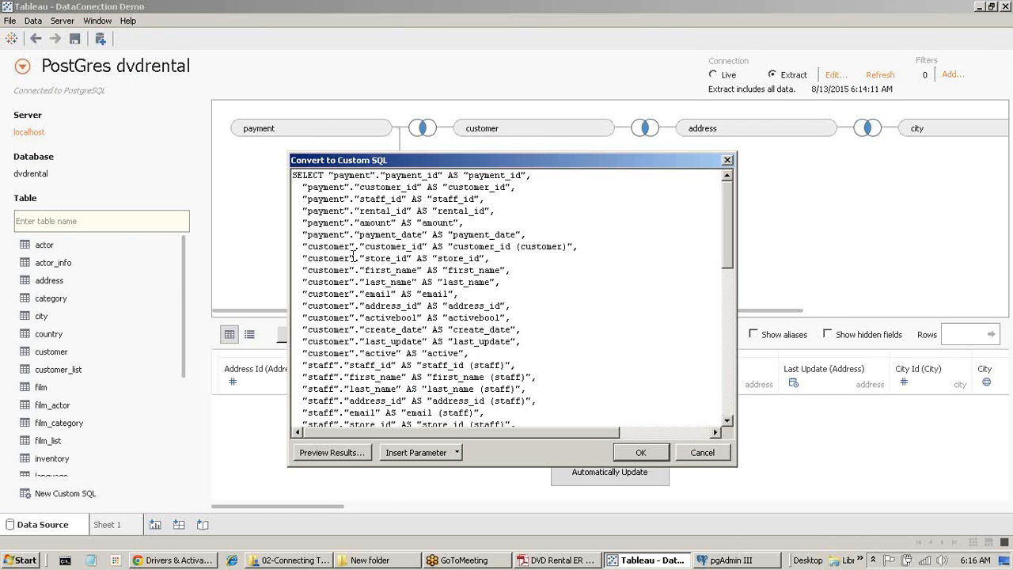
key(ctrl+a)
click(702, 453)
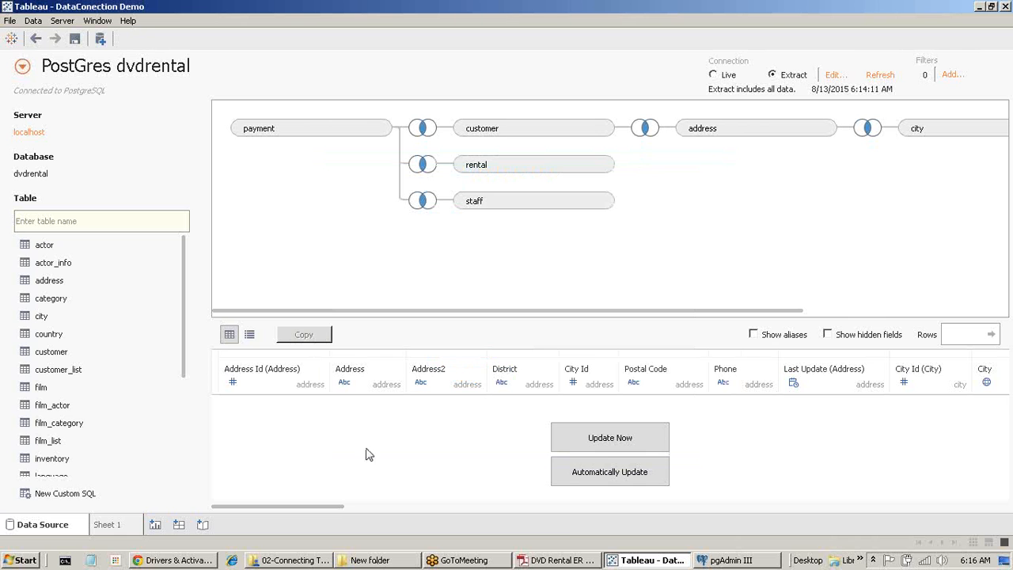
click(728, 561)
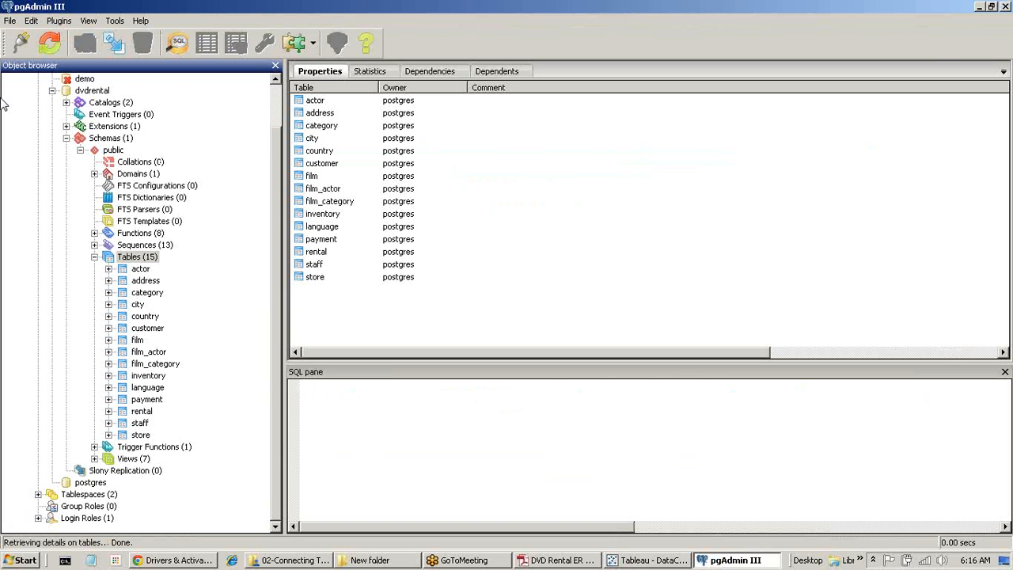
Paste Tableau's generated join SQL into a new dvdrental query window and review it.
click(175, 44)
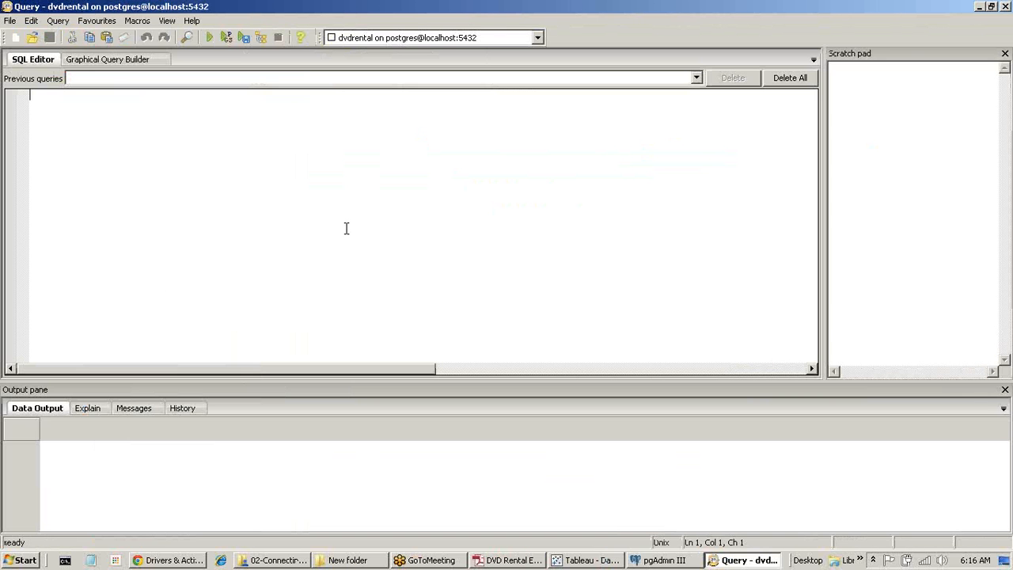
key(ctrl+v)
scroll(323, 260, up, 1)
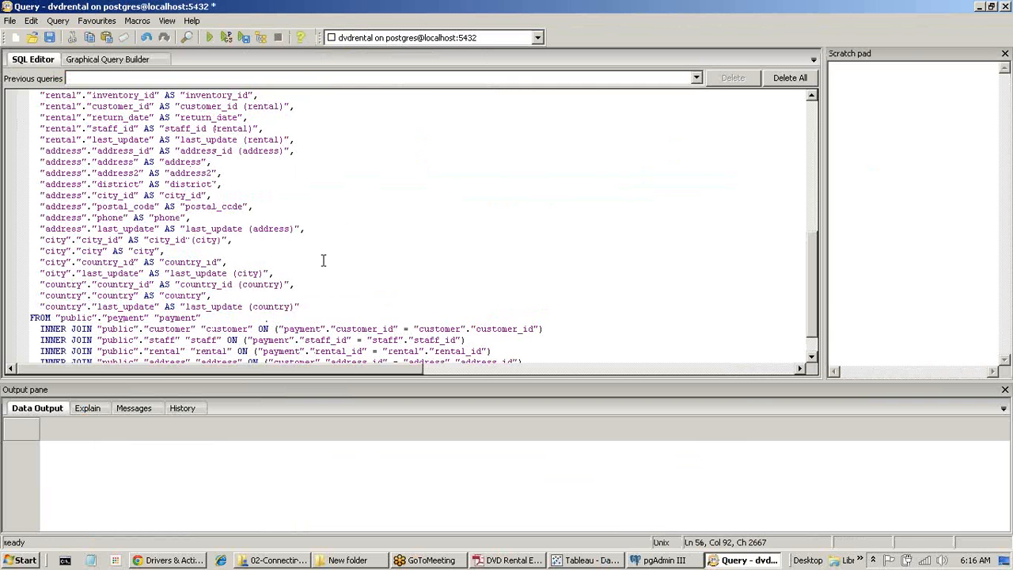
scroll(323, 260, down, 1)
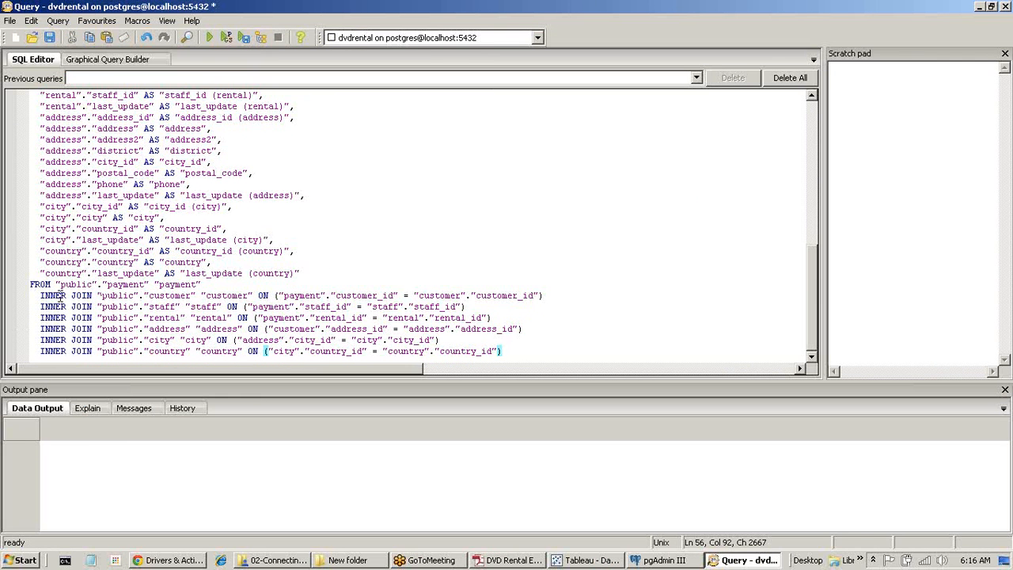
drag(43, 297, 516, 356)
click(414, 353)
scroll(119, 265, up, 11)
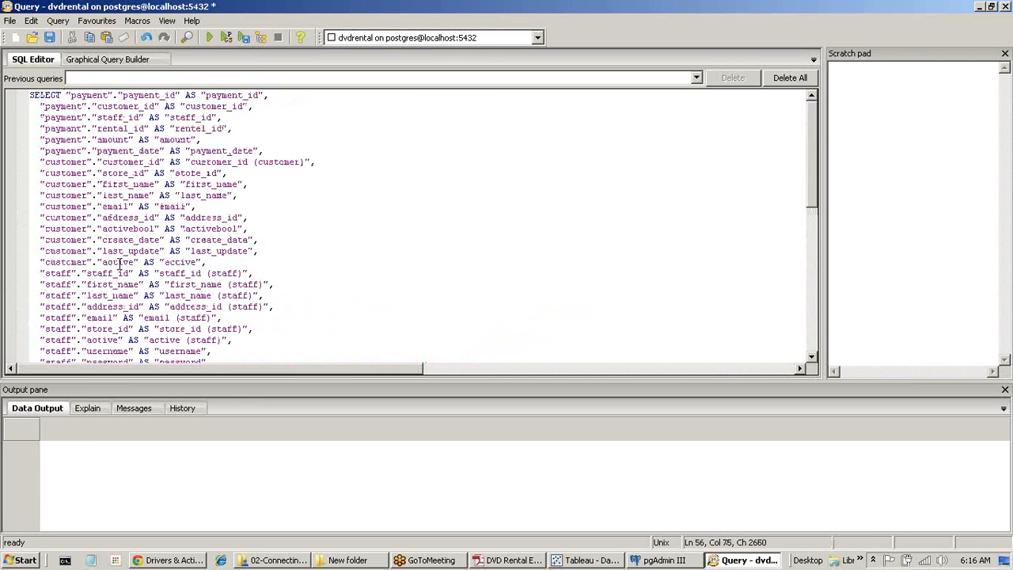
drag(76, 129, 191, 263)
click(155, 262)
Run the join query and browse its 14,596 result rows.
click(209, 37)
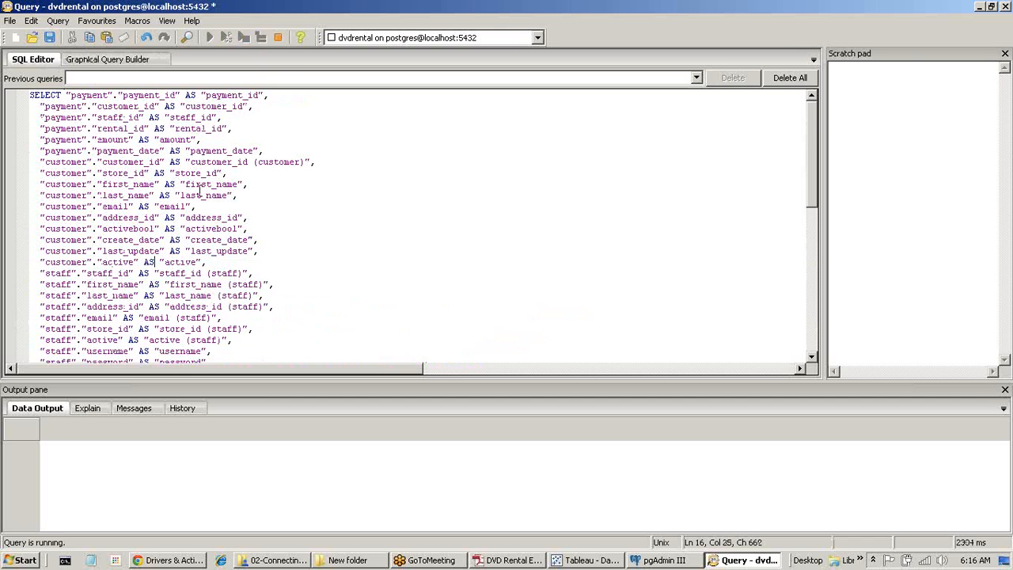
click(129, 196)
scroll(129, 198, down, 5)
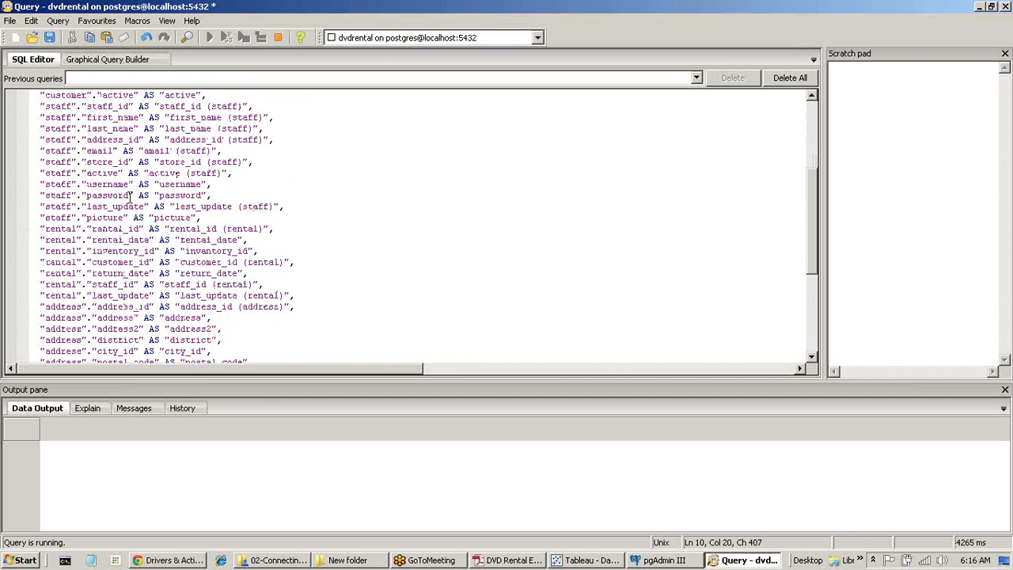
scroll(129, 198, down, 6)
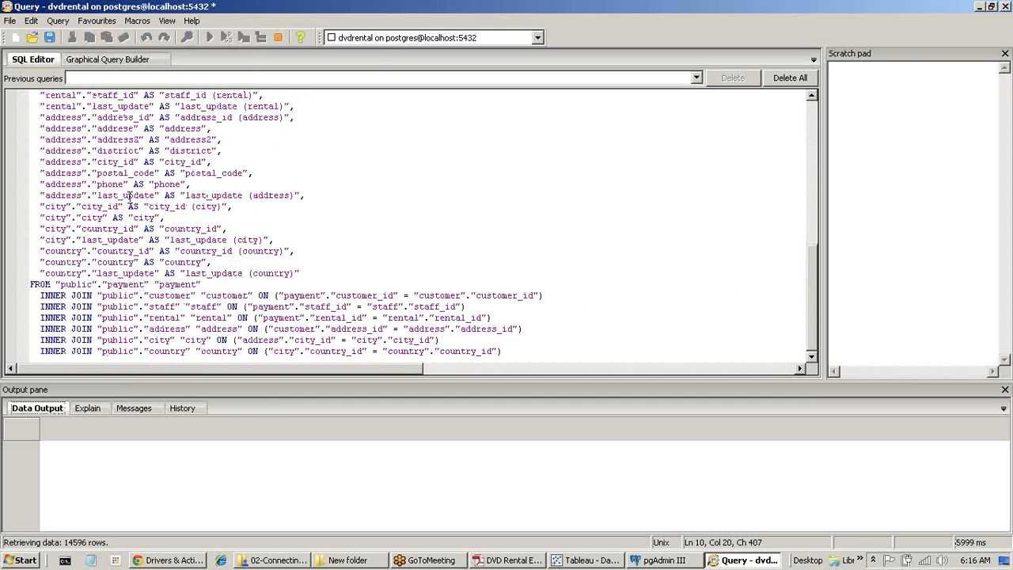
scroll(130, 198, up, 12)
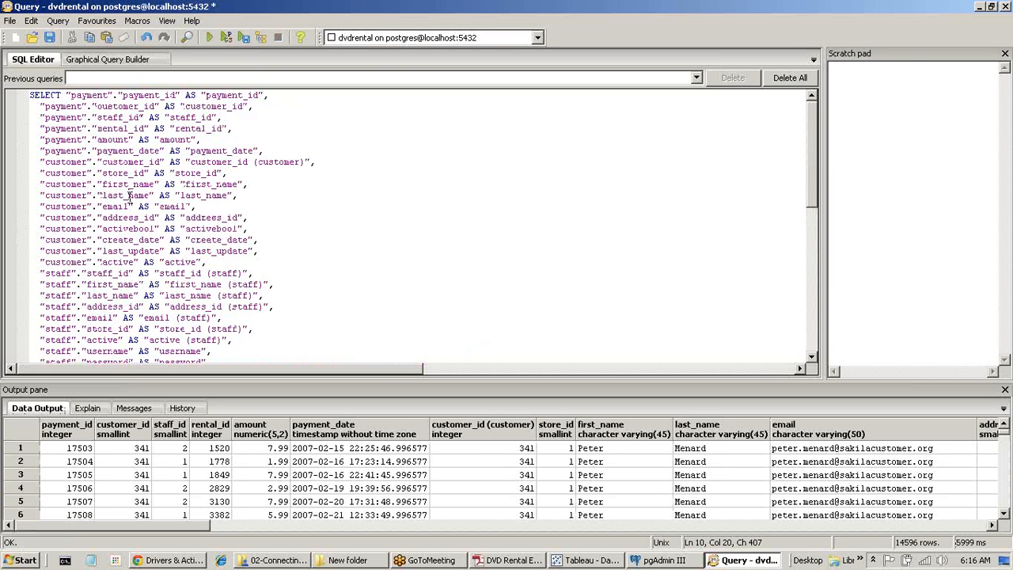
scroll(130, 198, down, 11)
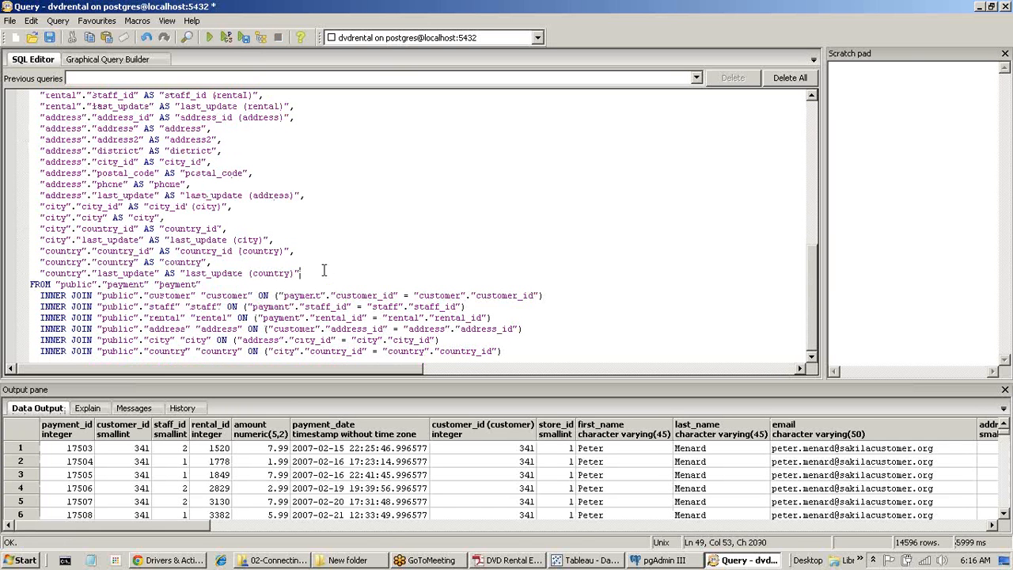
scroll(324, 272, up, 11)
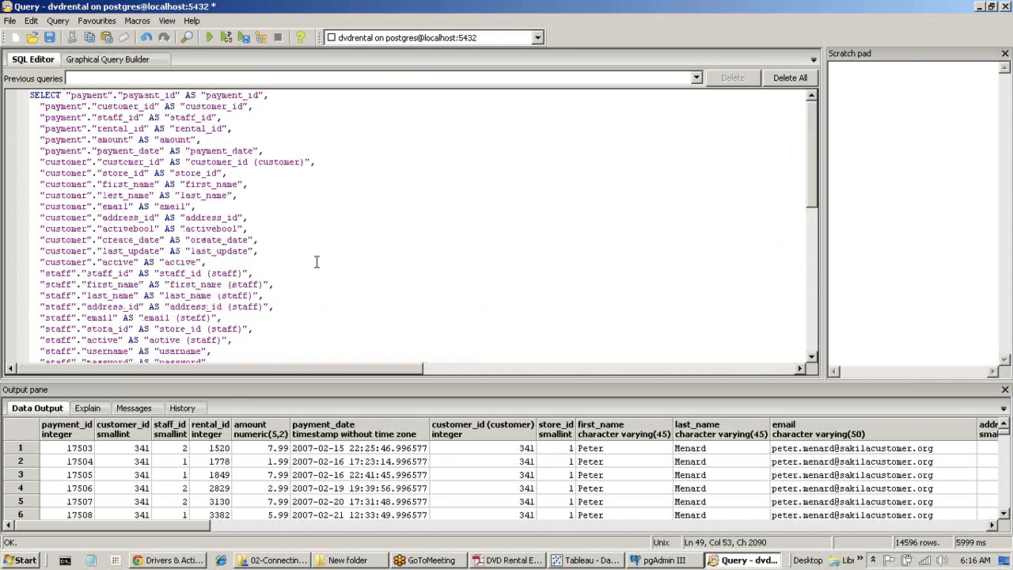
Add a now() column on a new line after SELECT and run the query.
click(66, 95)
key(Return)
key(Return)
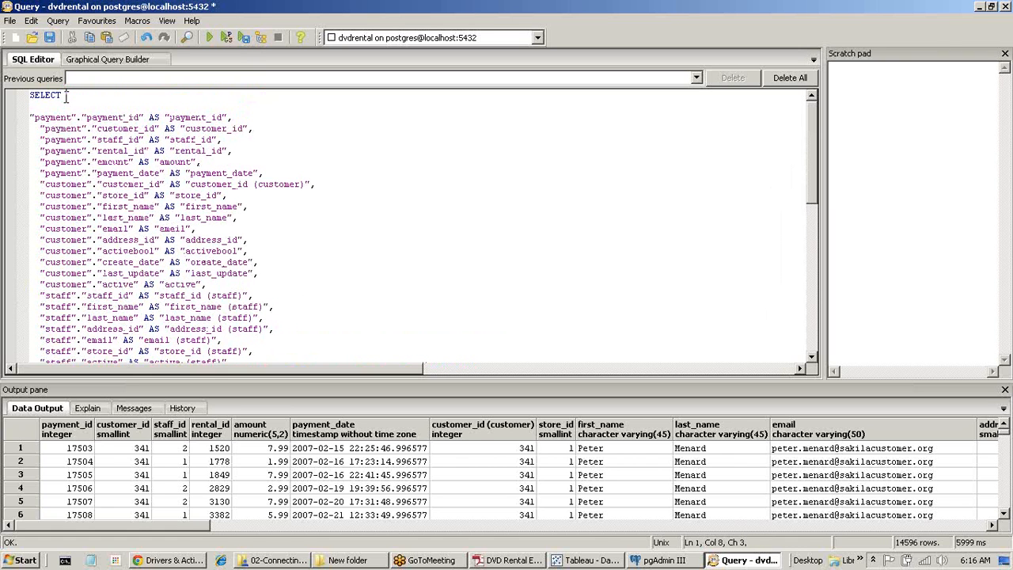
key(Down)
text(now(),)
click(210, 37)
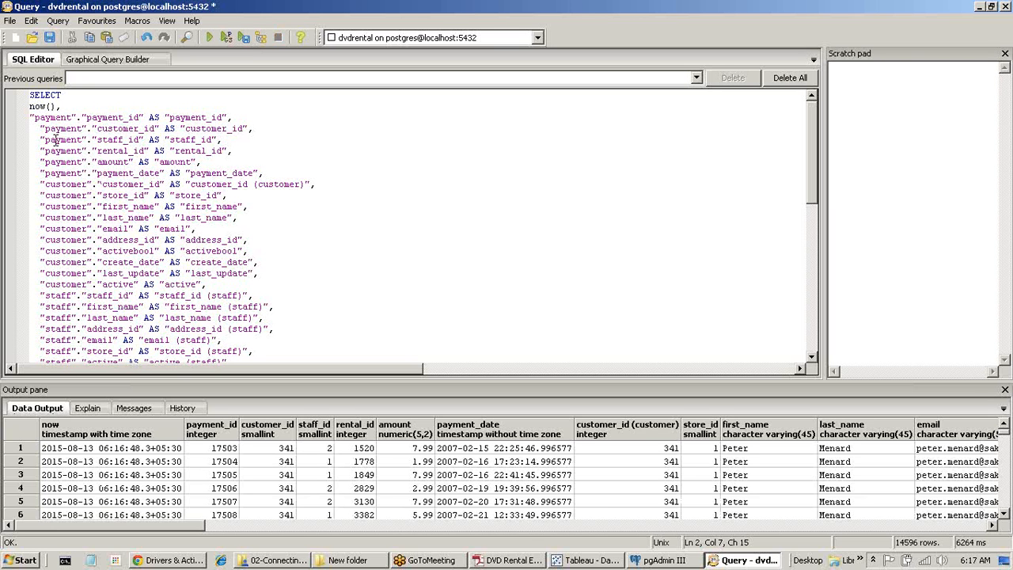
Alias the now() column as curr_ts, rerun the query, and select all the query text.
key(Left)
text(curr_ts)
click(63, 150)
scroll(113, 167, down, 11)
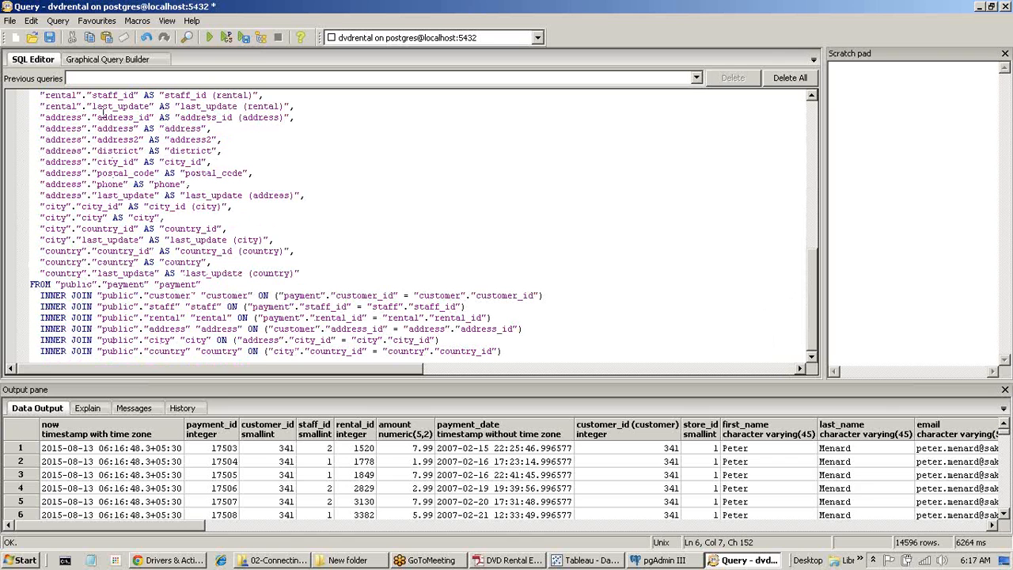
click(209, 37)
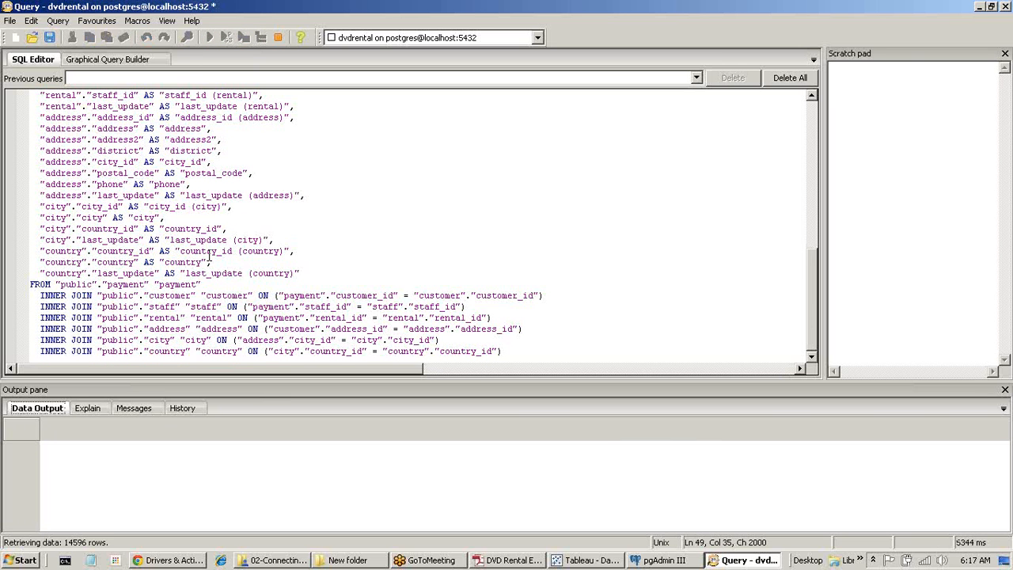
click(147, 206)
key(ctrl+a)
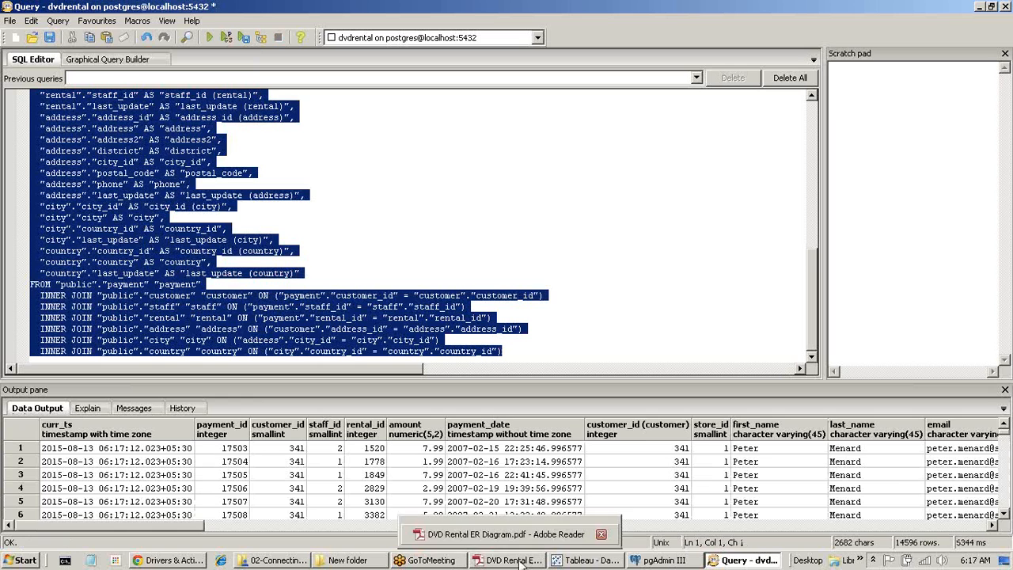
click(582, 561)
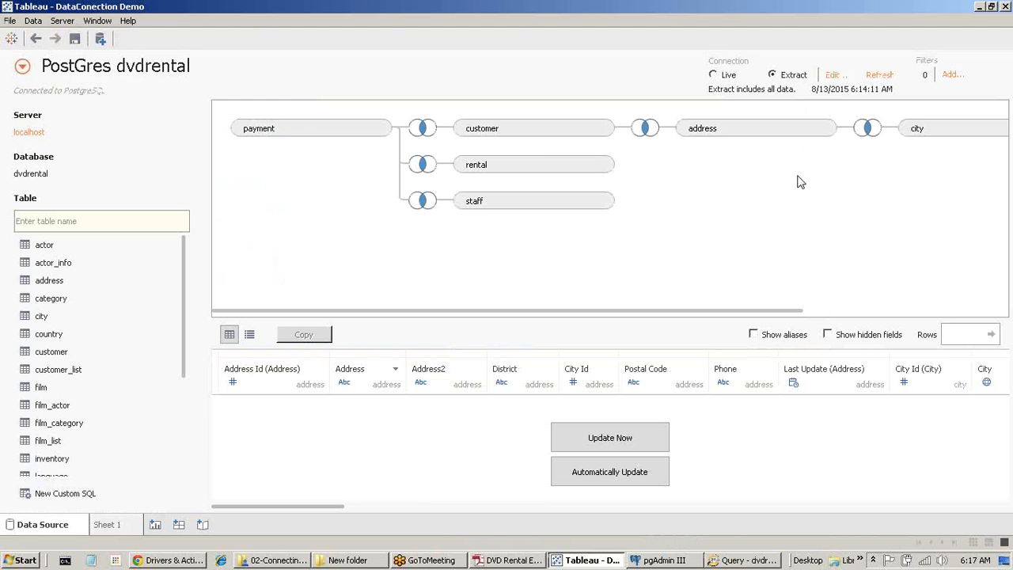
Set up a new PostgreSQL connection with server localhost, port 5432 and database dvdrental.
click(100, 38)
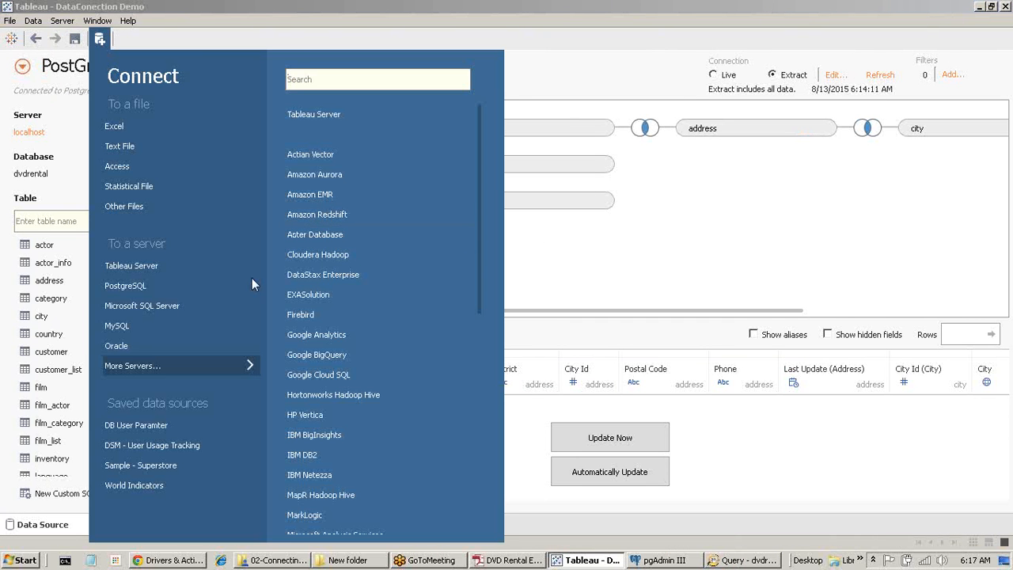
click(139, 284)
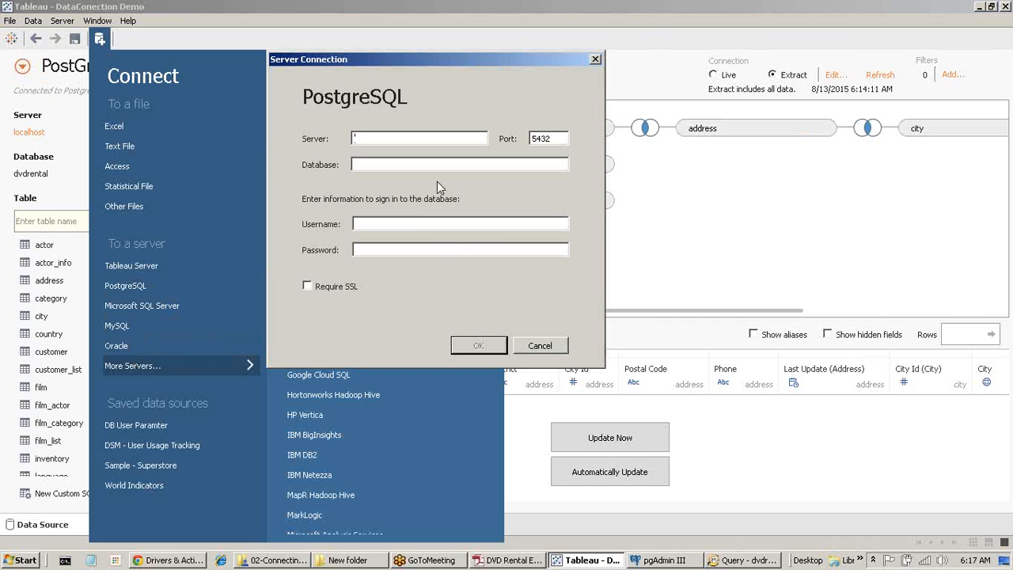
text(localhost)
click(407, 165)
text(dvdr)
text(ental)
click(796, 21)
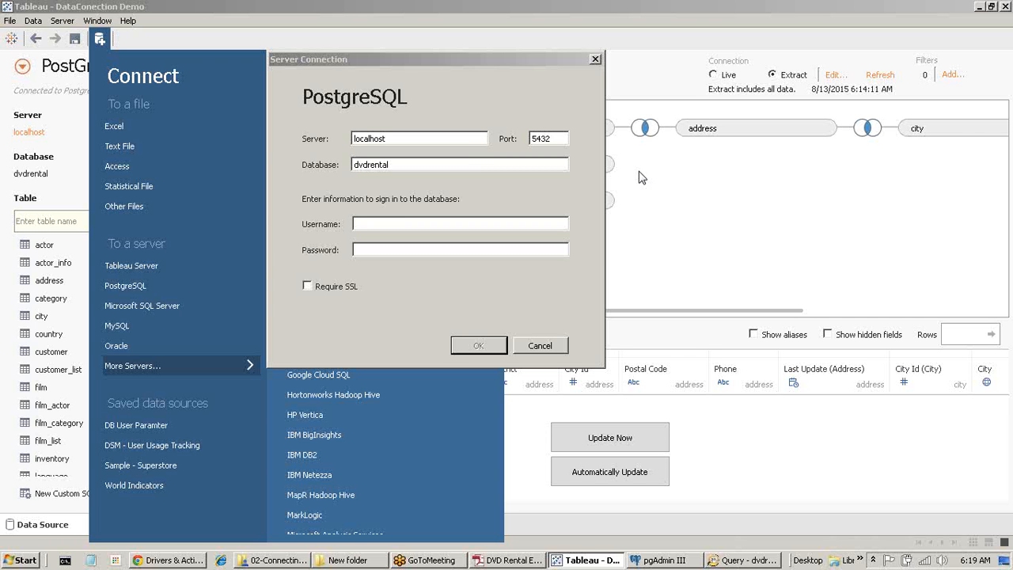
Sign in to the localhost PostgreSQL server with the database username and password to reach dvdrental.
click(460, 226)
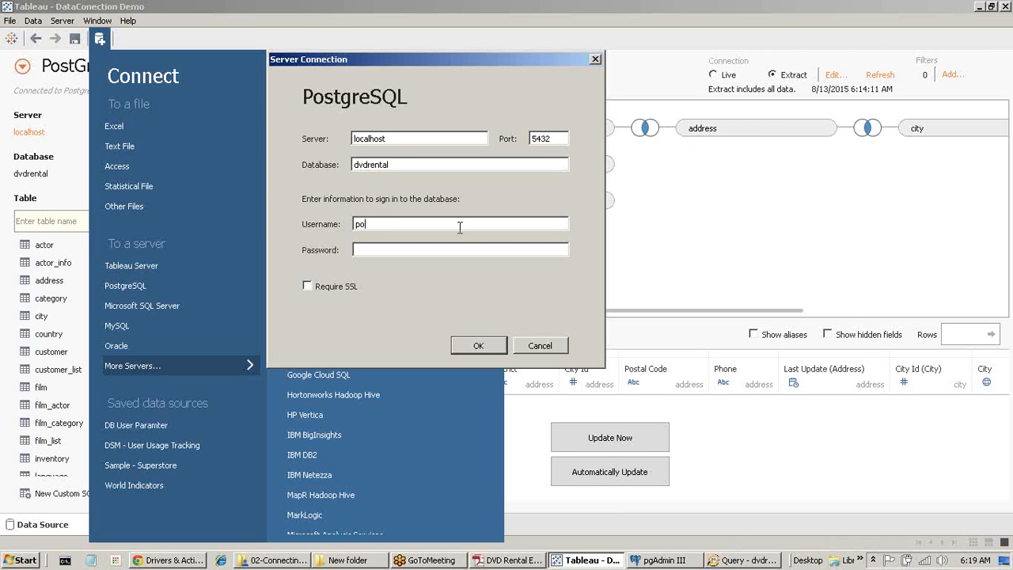
key(Tab)
key(Return)
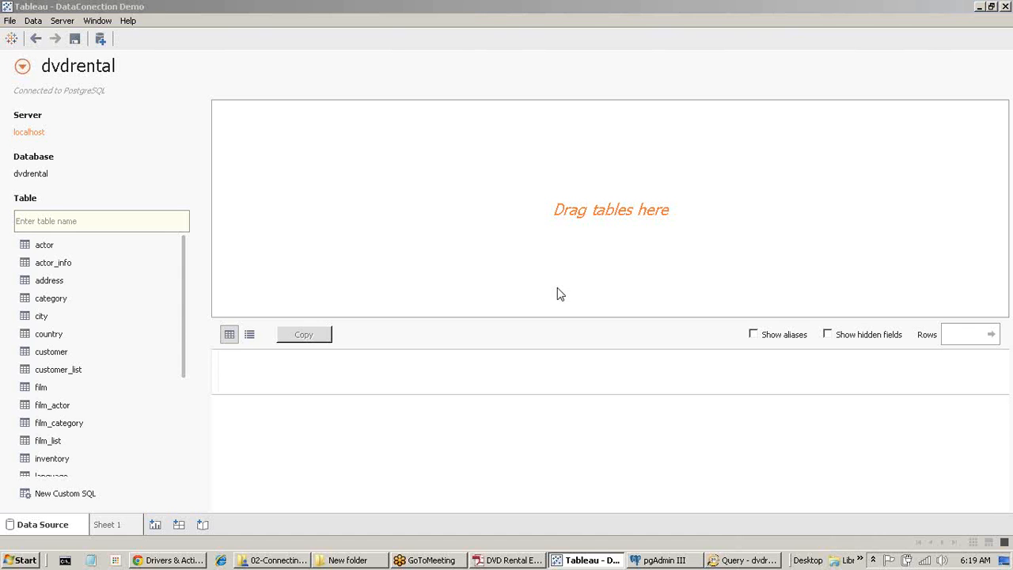
Paste the prepared seven-table join query as a New Custom SQL data source, then open Sheet 1.
drag(185, 314, 182, 454)
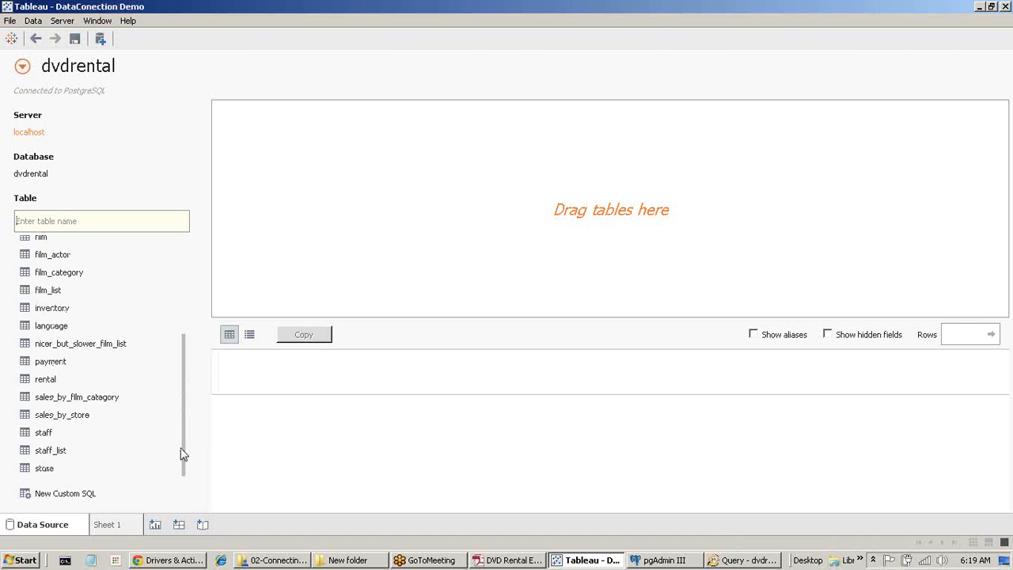
click(65, 493)
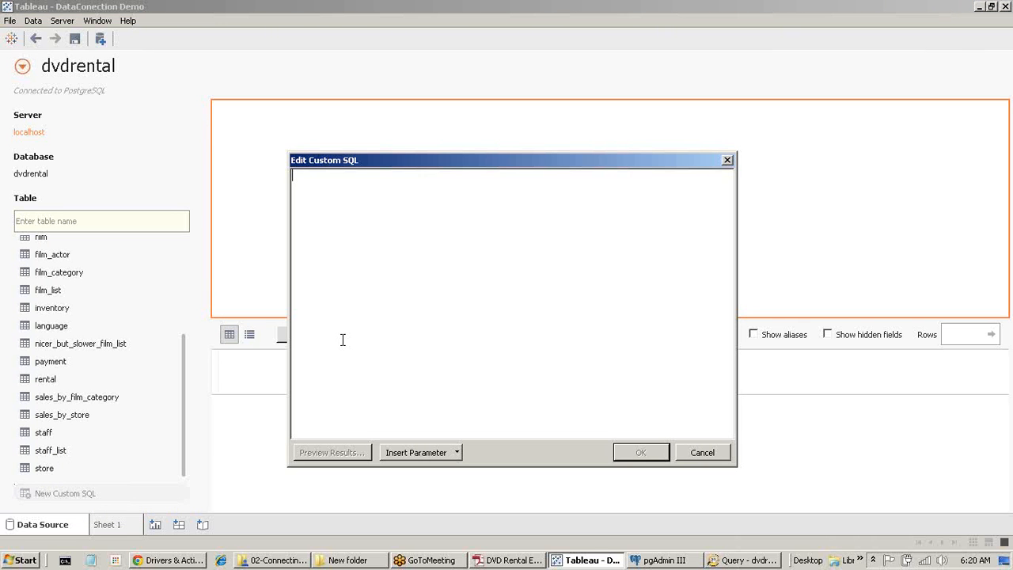
key(ctrl+v)
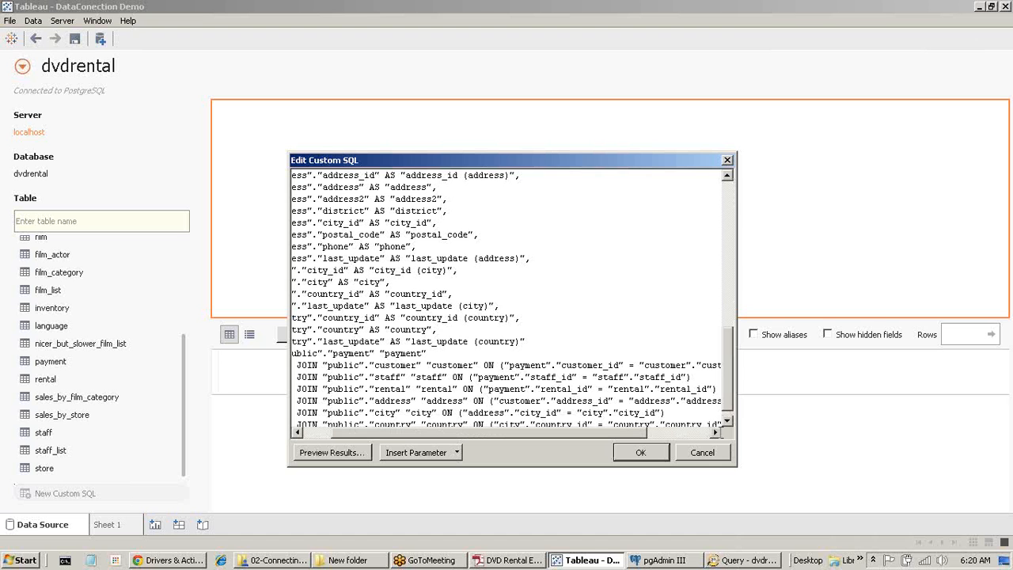
drag(728, 383, 759, 231)
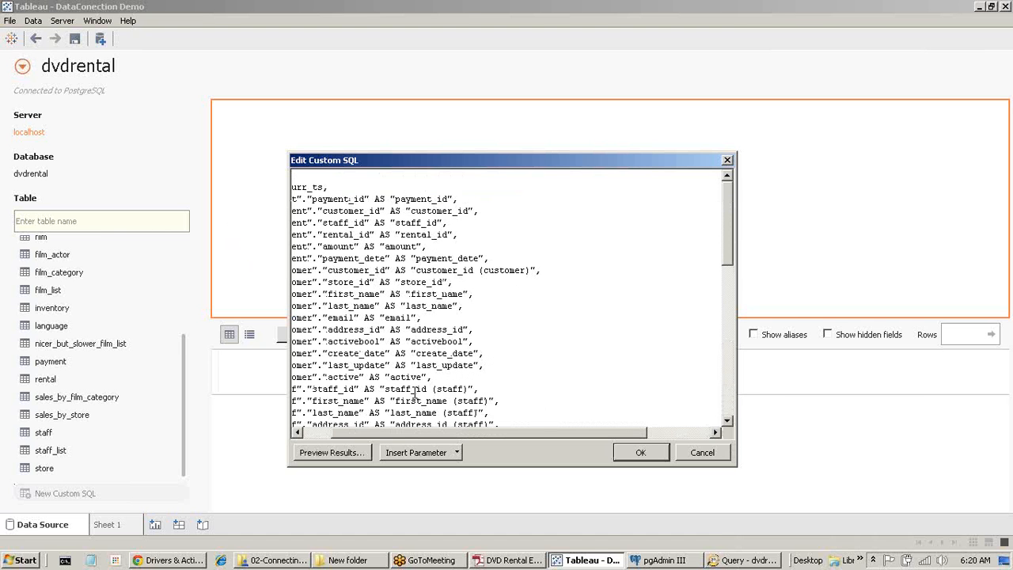
drag(392, 434, 349, 431)
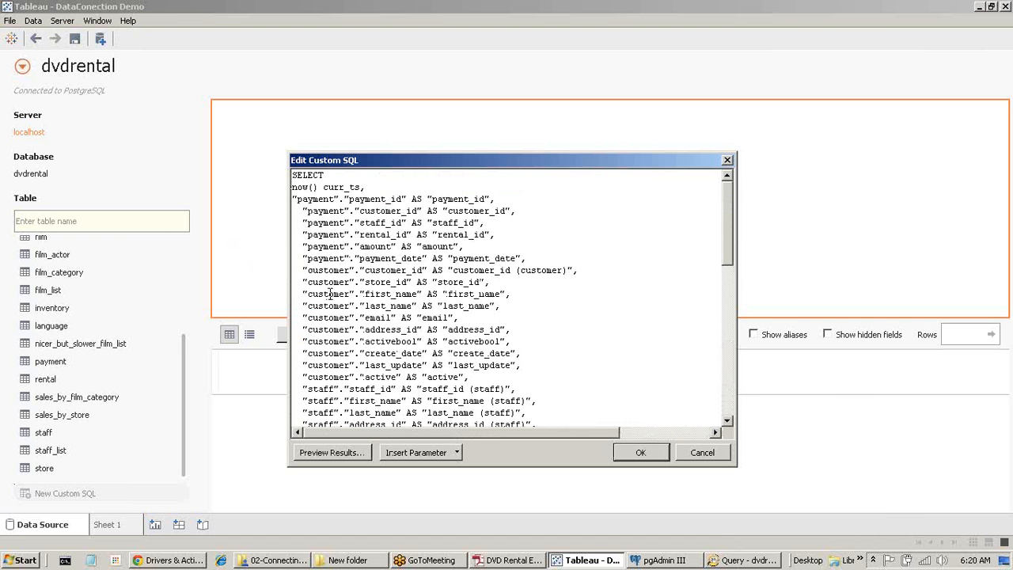
click(650, 453)
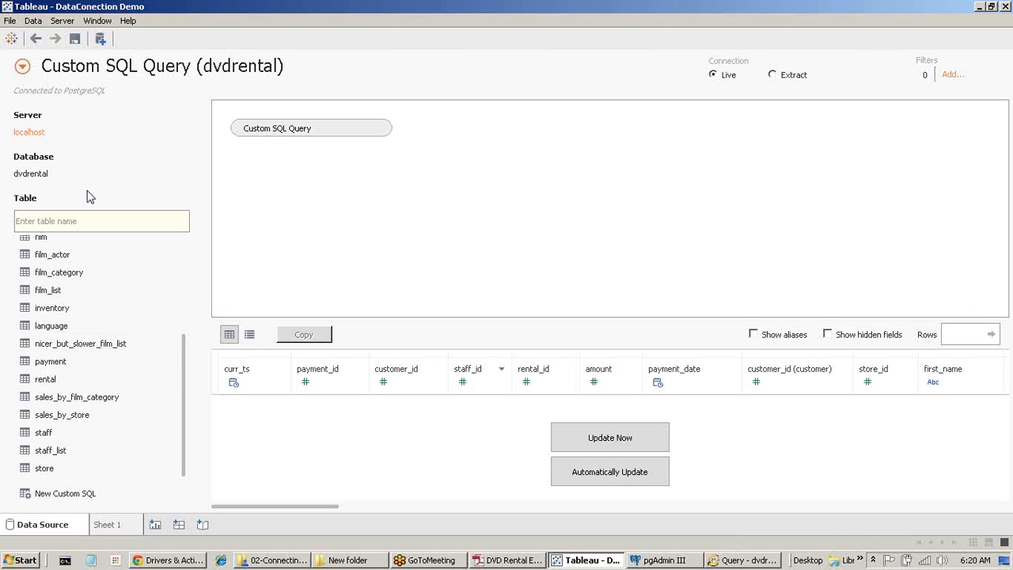
click(209, 66)
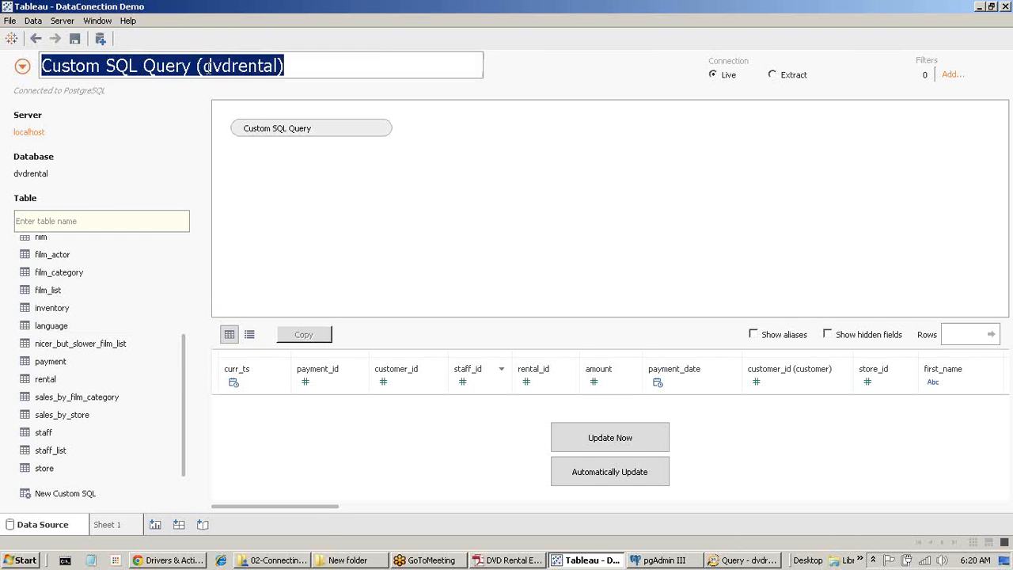
click(119, 525)
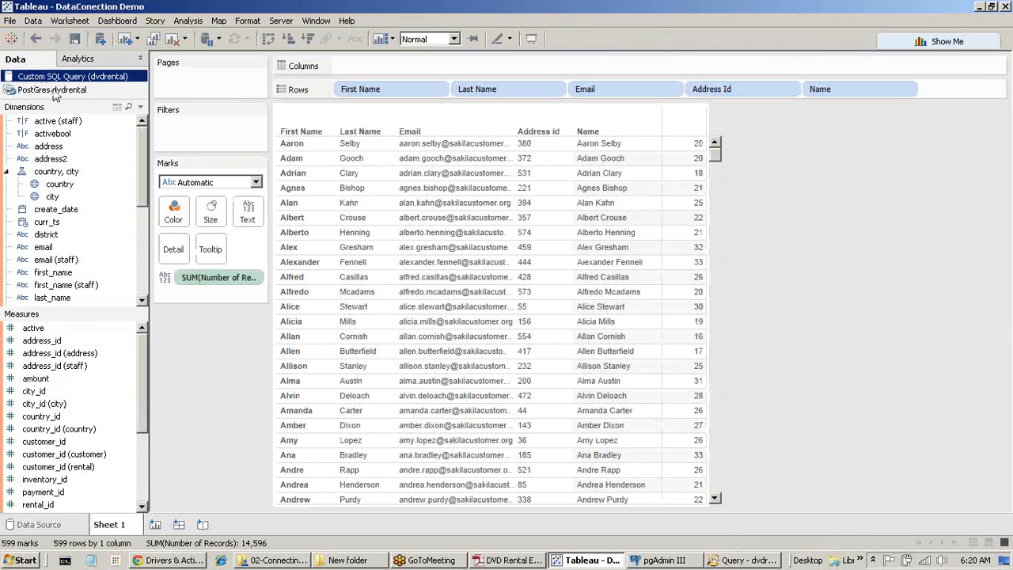
Check the PostGres dvdrental fields, return to Custom SQL Query, and add a new worksheet.
click(55, 92)
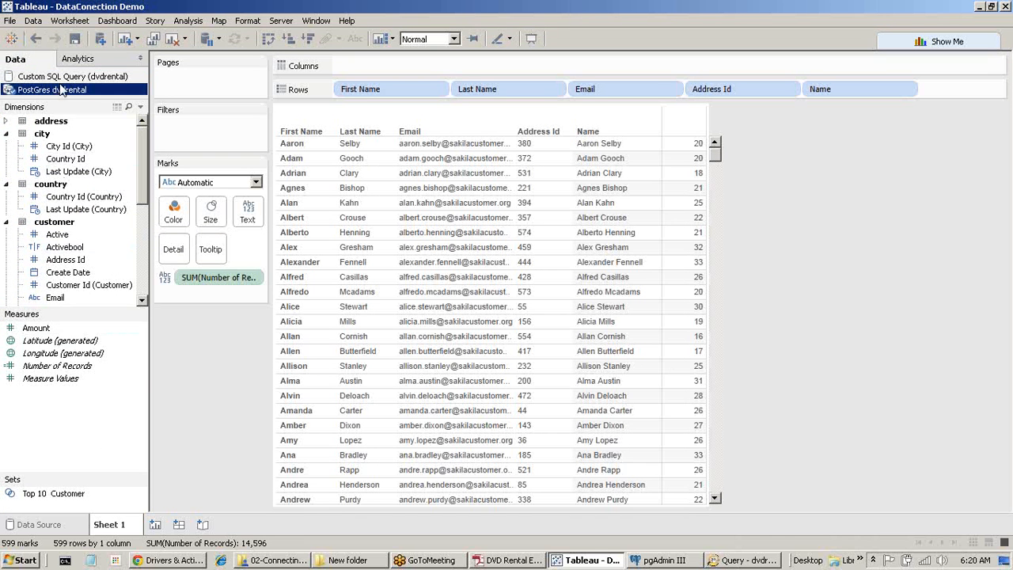
click(67, 76)
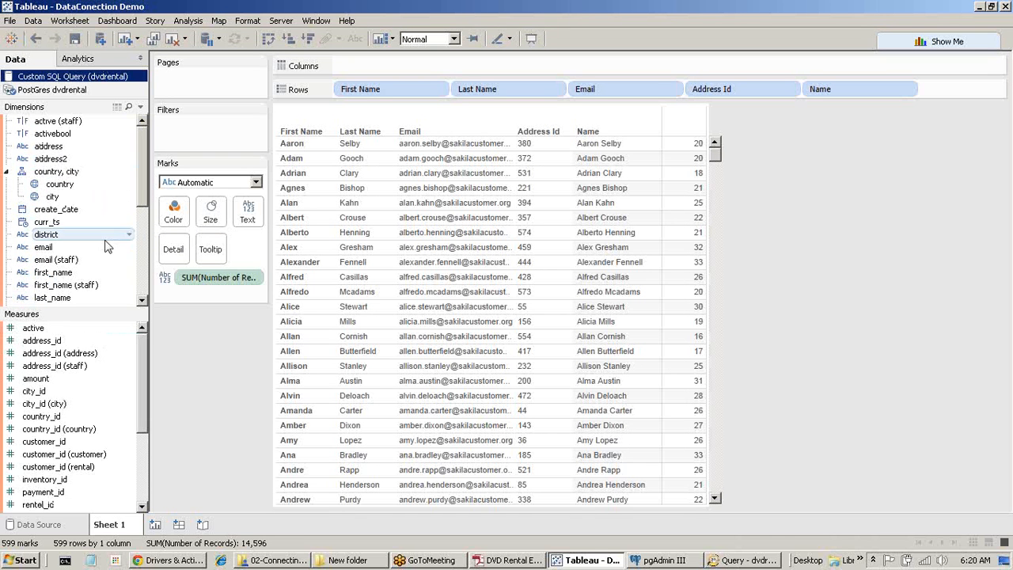
click(155, 525)
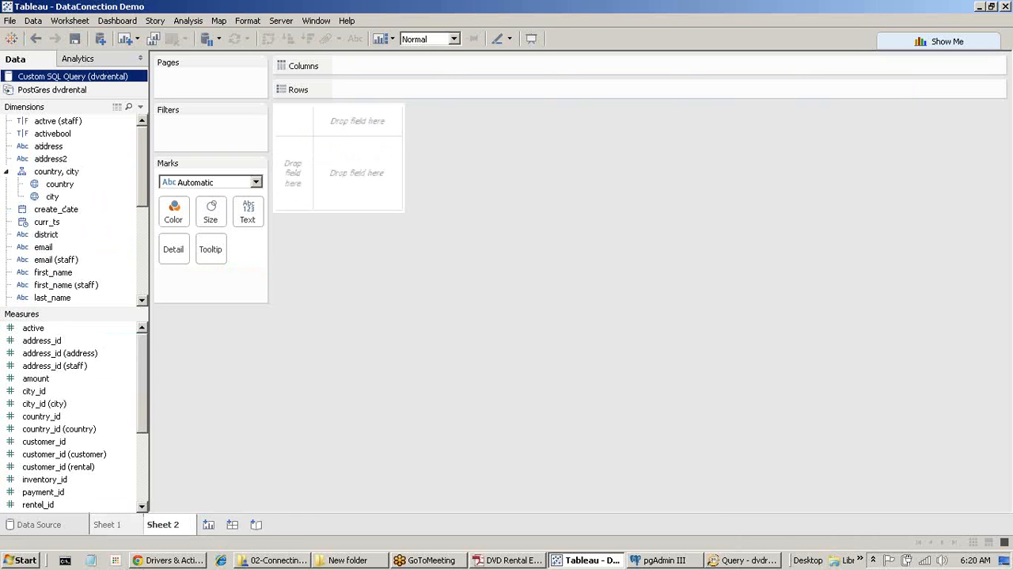
Convert the ID measures, store_id through city_id and active through address_id, into dimensions.
click(6, 172)
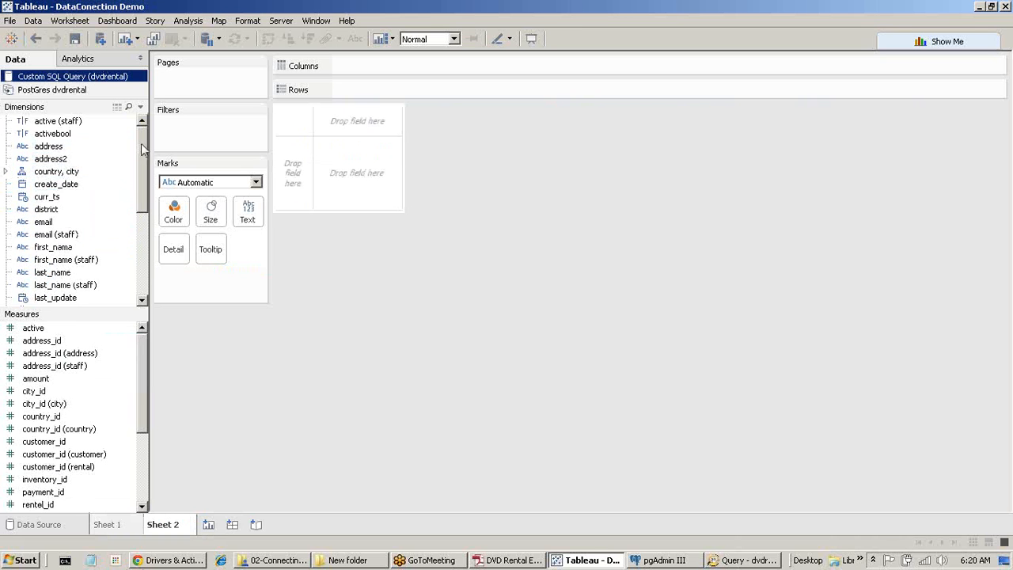
drag(144, 150, 147, 247)
scroll(71, 384, down, 3)
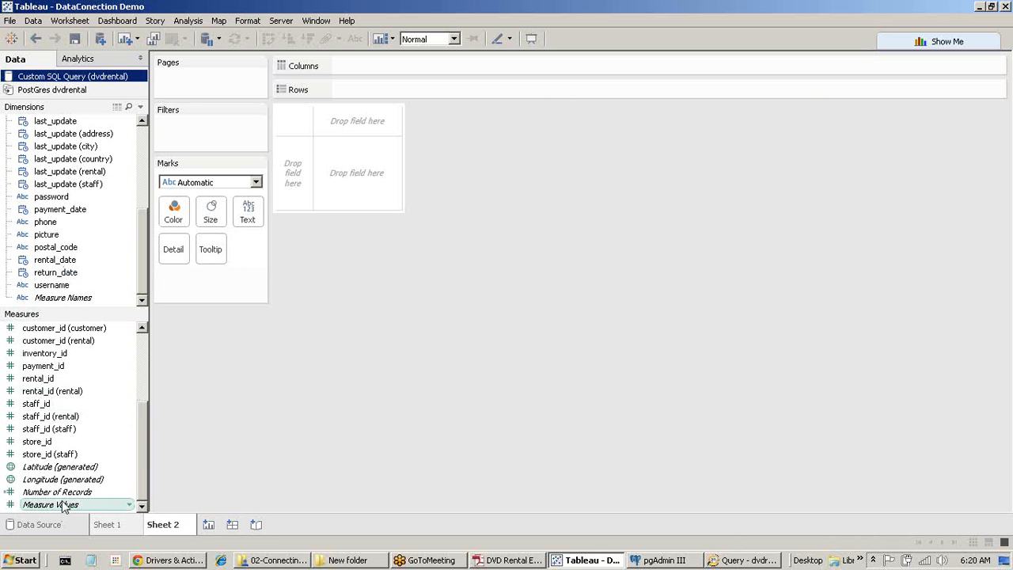
click(65, 455)
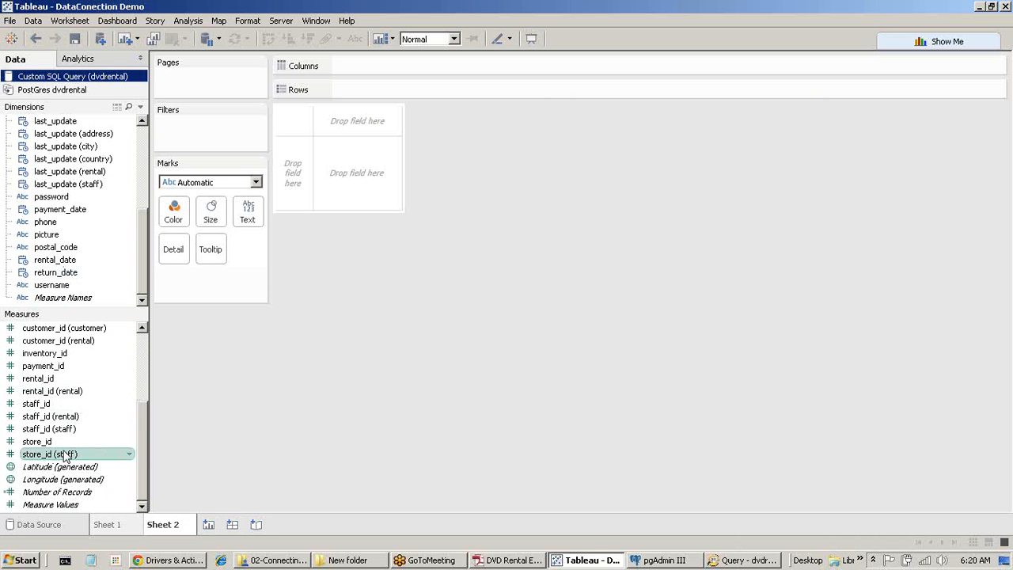
scroll(65, 454, up, 3)
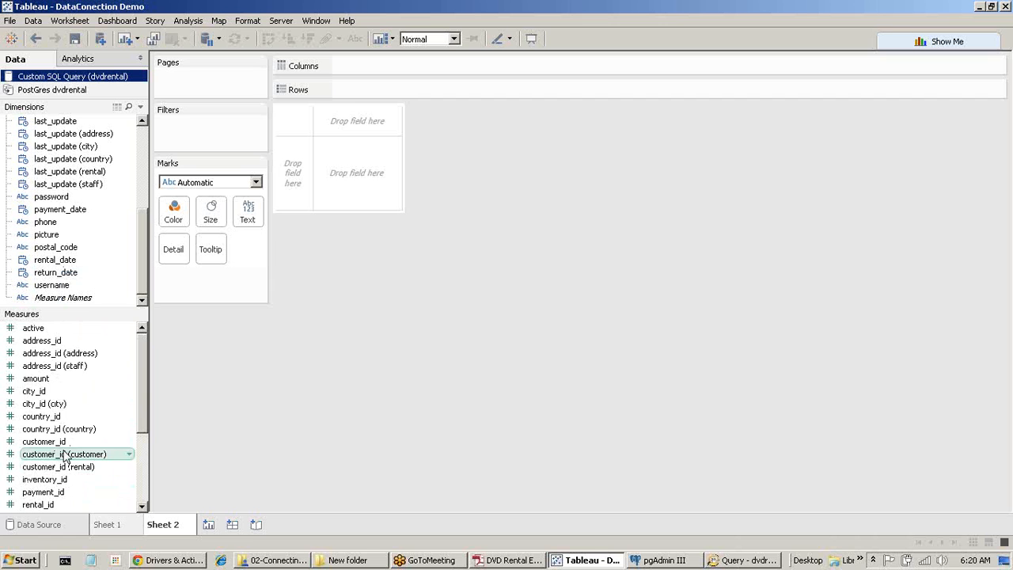
shift+click(43, 391)
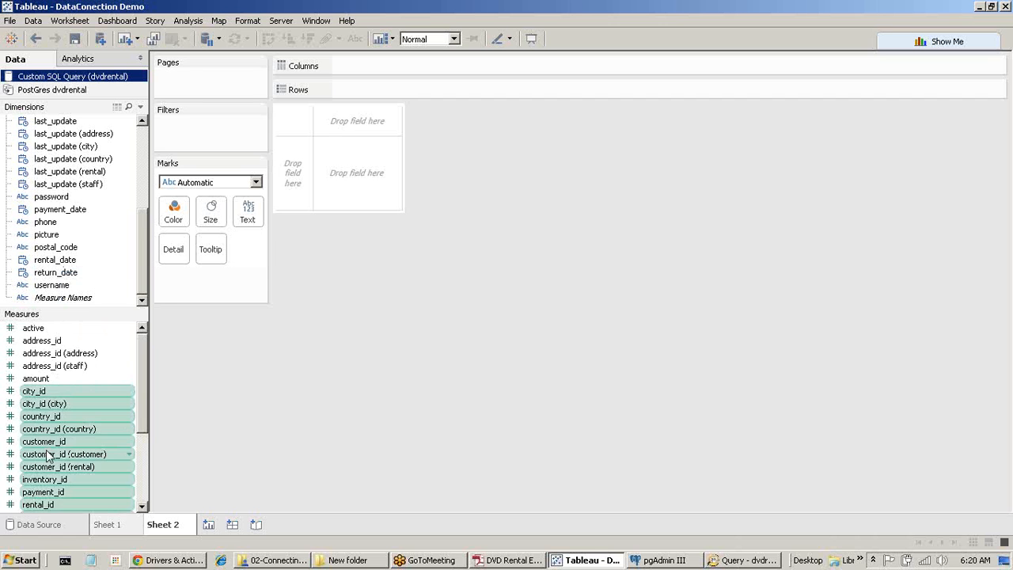
drag(48, 453, 92, 235)
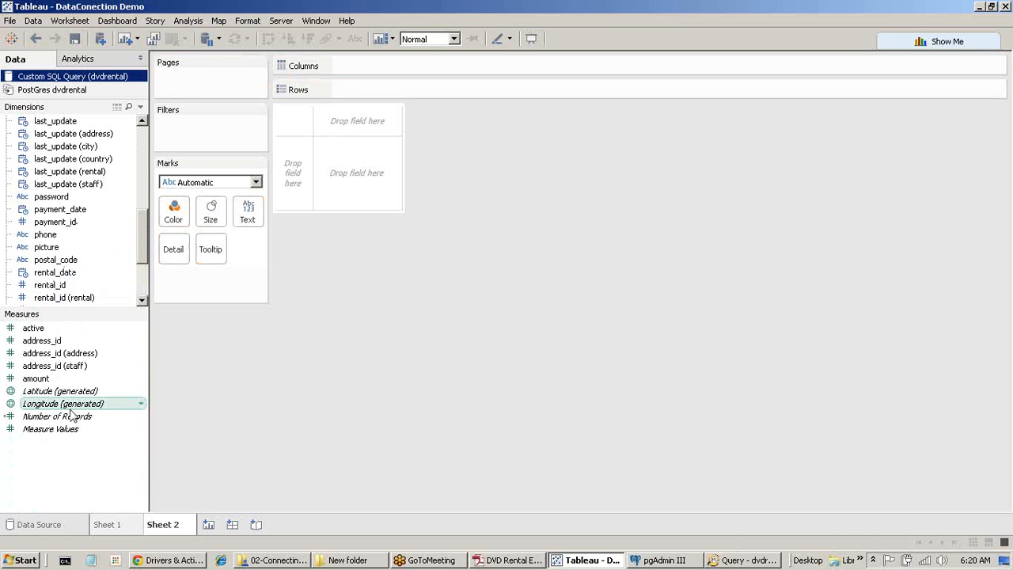
click(55, 365)
shift+click(33, 328)
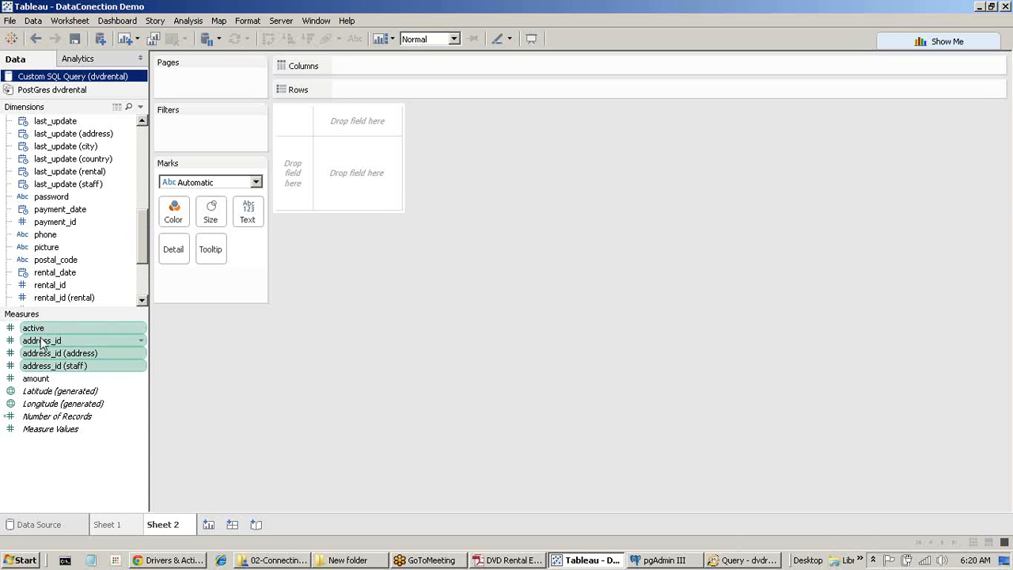
drag(44, 353, 99, 225)
scroll(71, 238, up, 8)
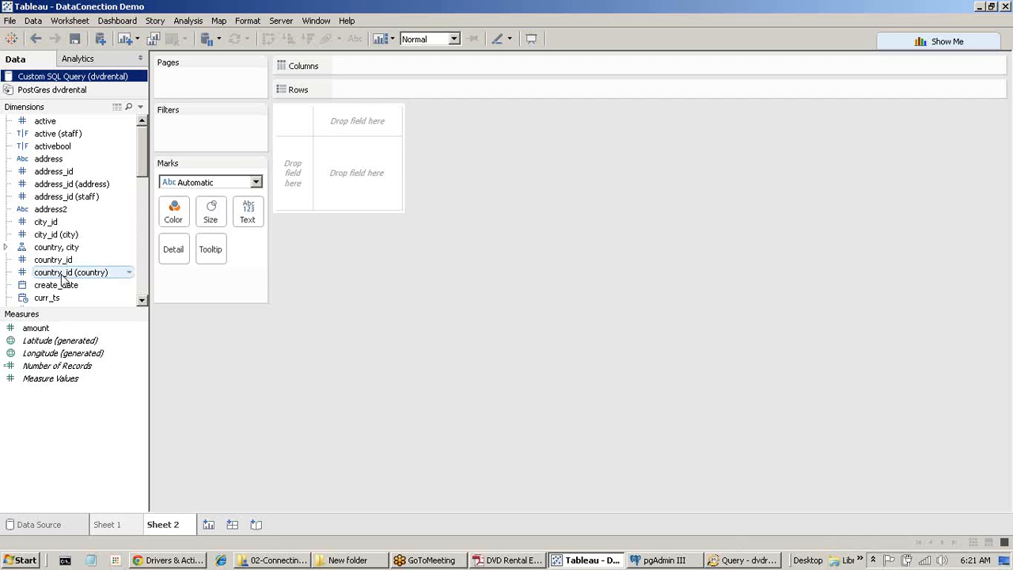
Start performance recording from the Settings and Performance menu.
click(278, 22)
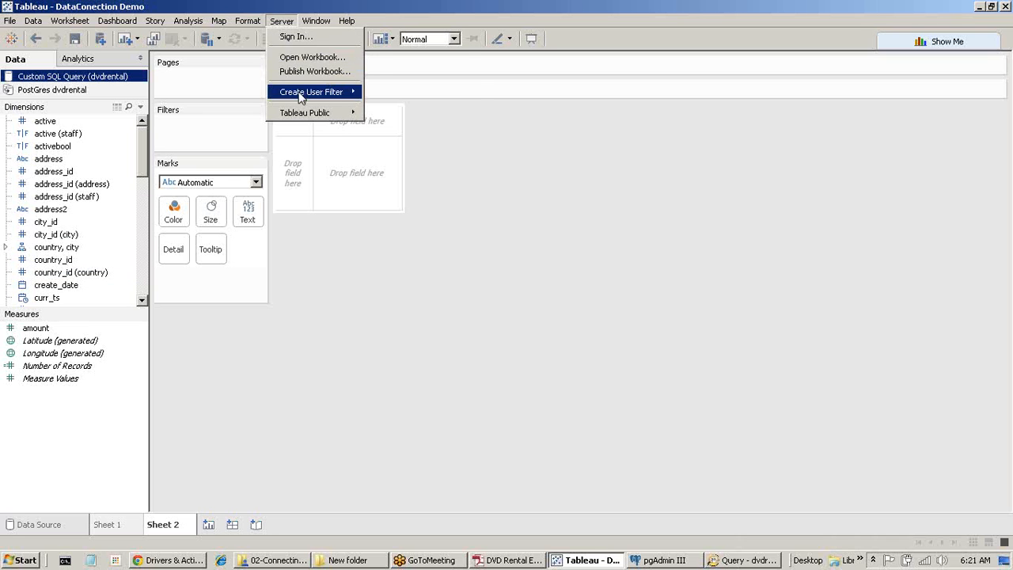
mouse_move(300, 97)
mouse_move(347, 20)
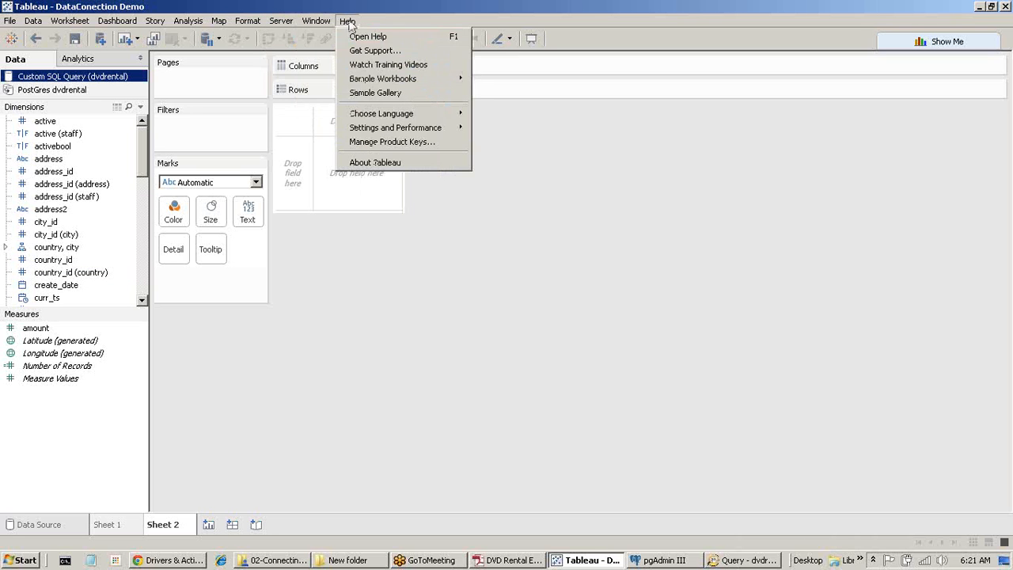
mouse_move(385, 131)
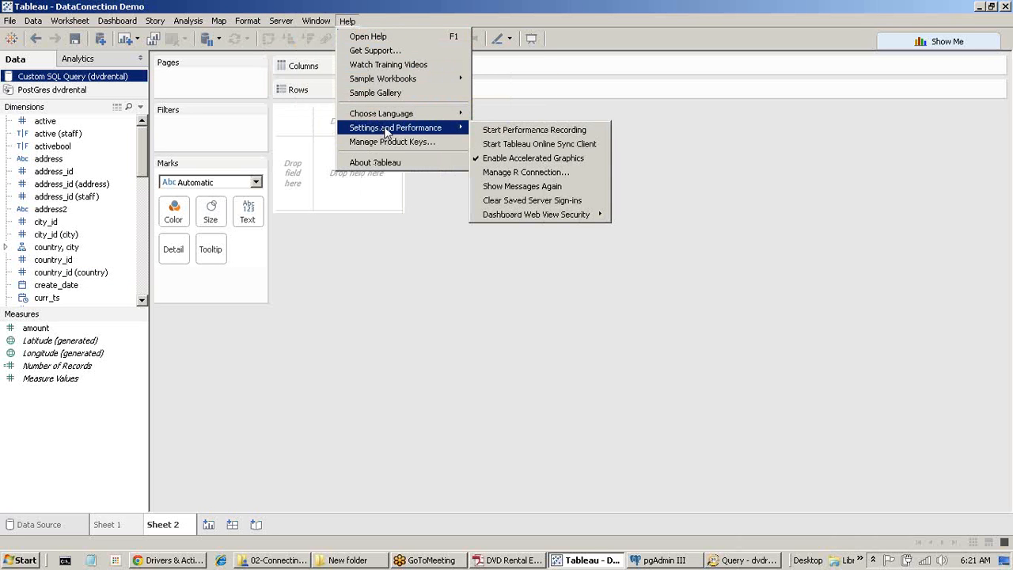
click(529, 134)
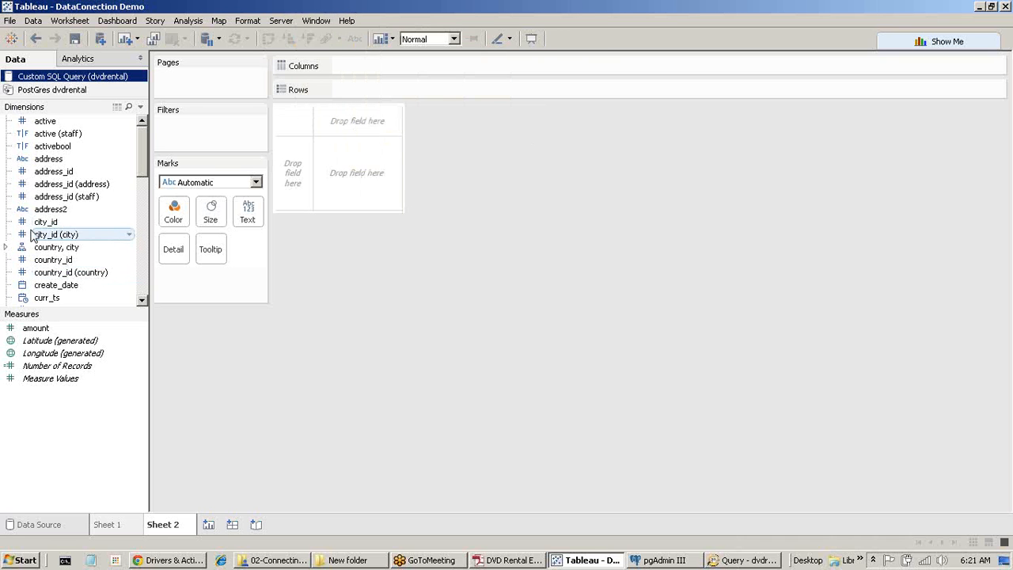
Multi-select the last_name, amount and first_name fields in the Data pane.
scroll(31, 235, down, 10)
scroll(32, 235, up, 10)
scroll(32, 234, down, 2)
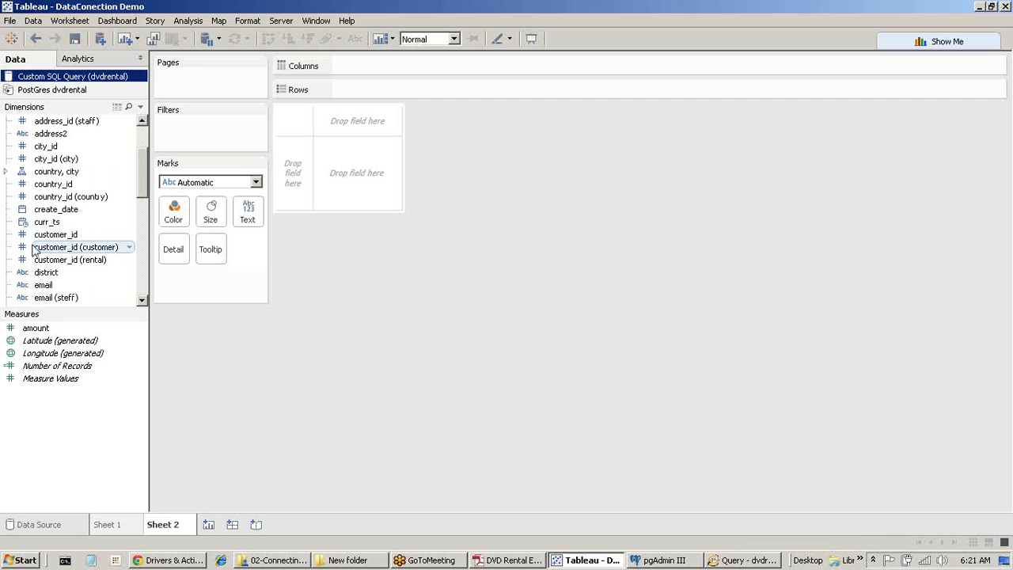
click(89, 229)
scroll(88, 226, down, 2)
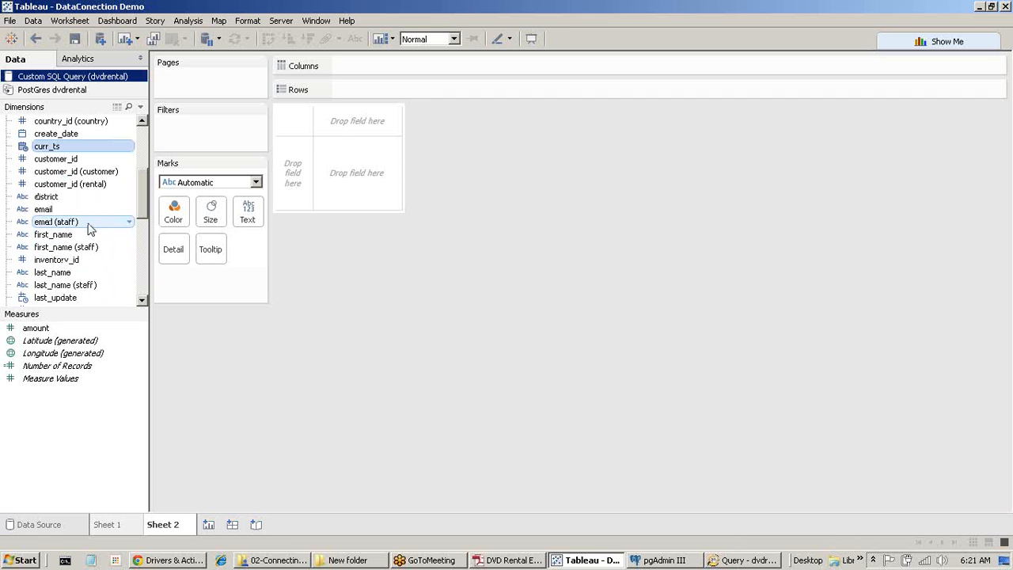
click(64, 273)
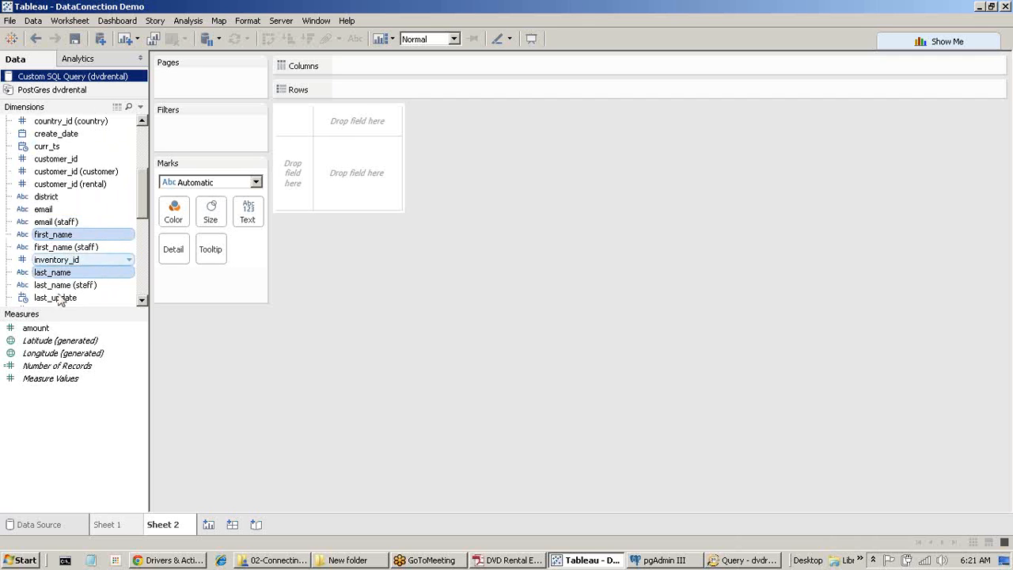
ctrl+click(61, 328)
ctrl+click(68, 233)
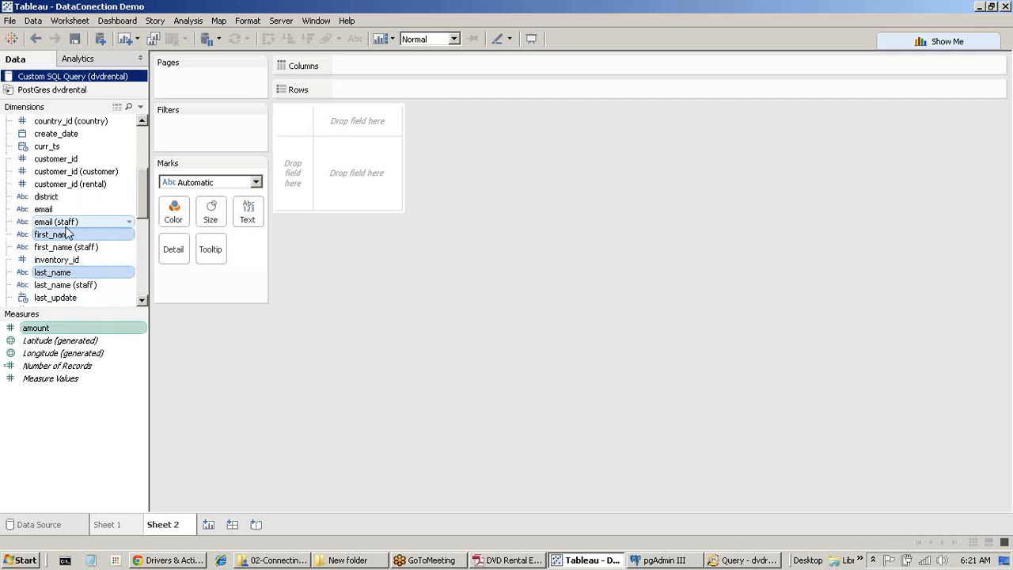
Chart SUM(amount) by customer first and last name, filtered to district Aden.
drag(68, 238, 369, 96)
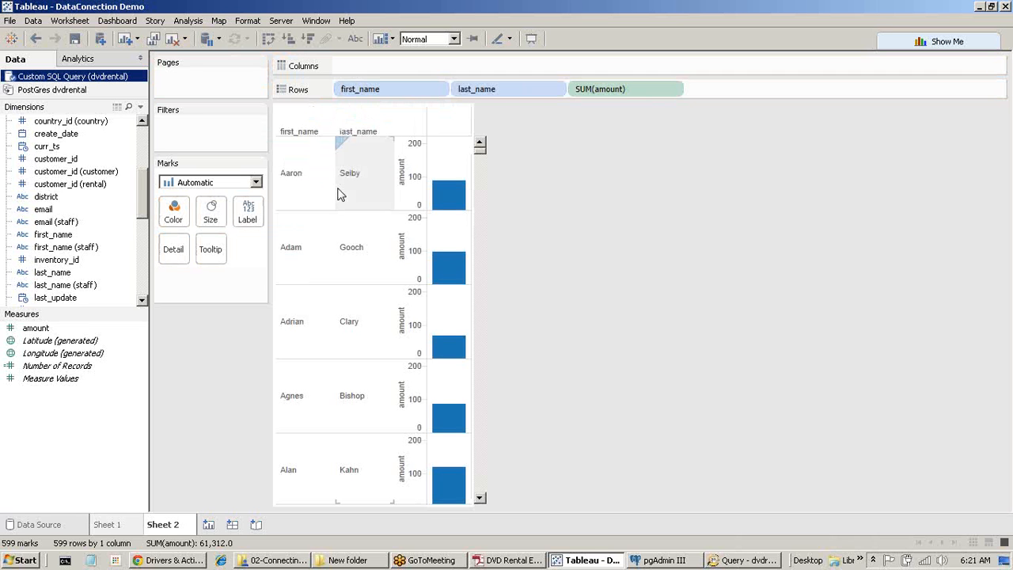
scroll(108, 197, up, 4)
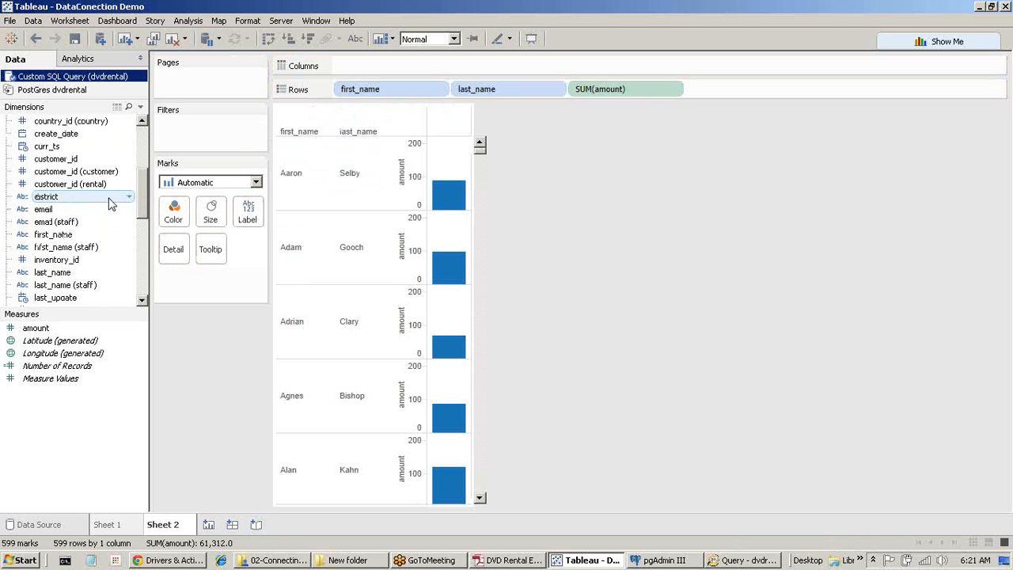
drag(111, 204, 219, 142)
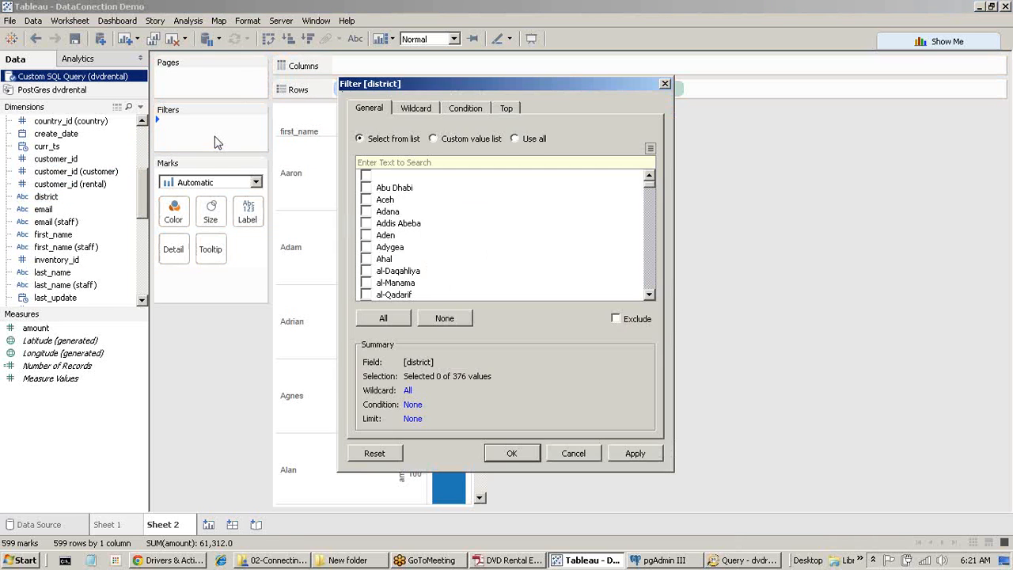
click(365, 235)
click(511, 453)
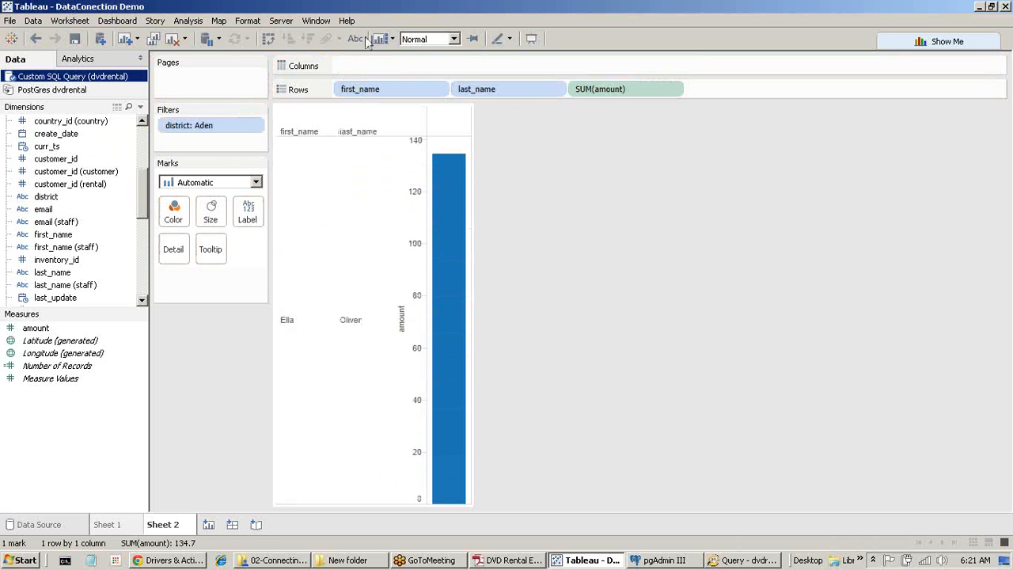
Stop performance recording via Settings and Performance.
click(348, 21)
mouse_move(409, 113)
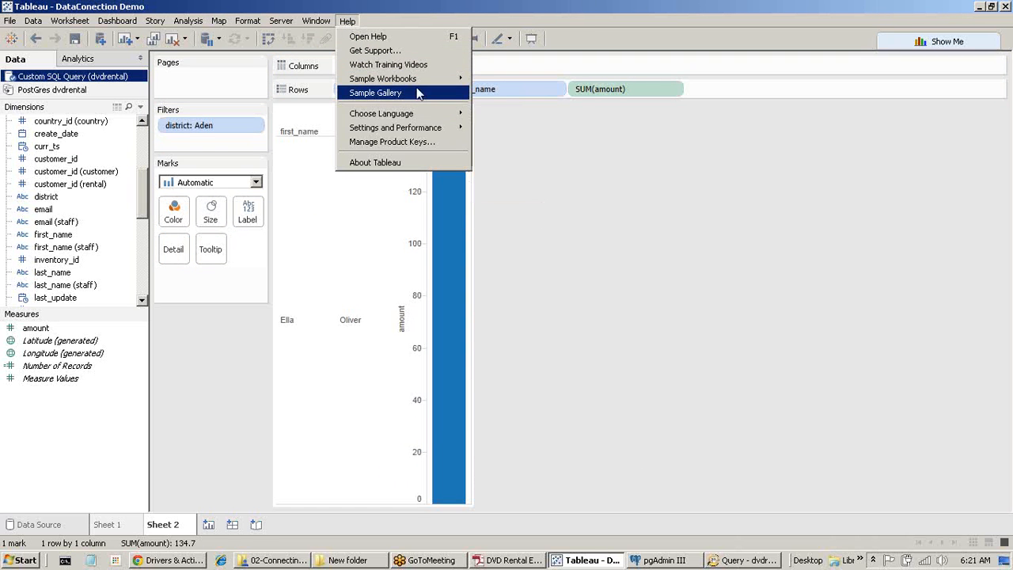
mouse_move(427, 129)
click(507, 131)
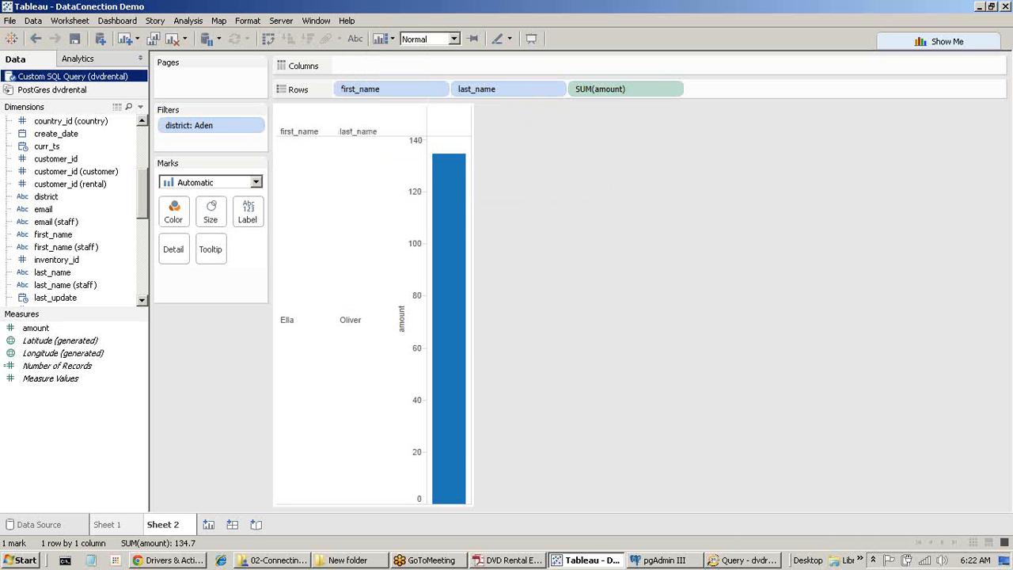
Minimize Tableau and the pgAdmin III windows to reach the desktop.
mouse_move(762, 563)
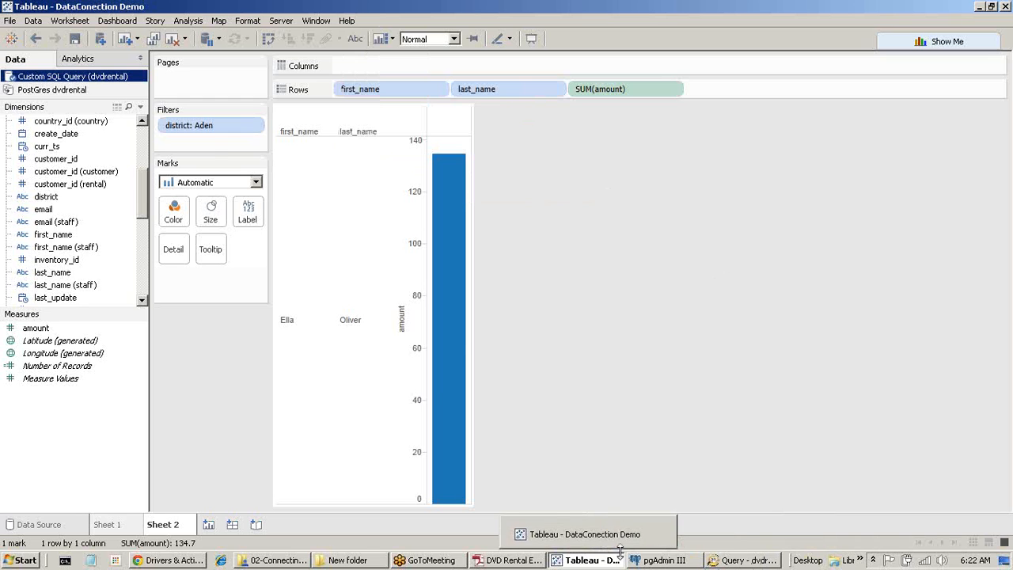
click(592, 560)
click(593, 561)
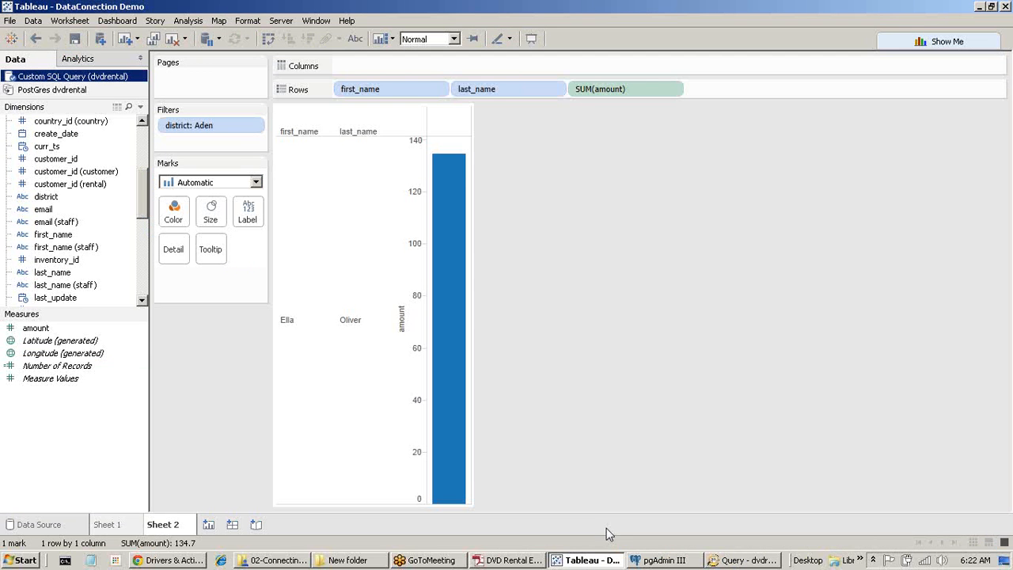
click(595, 560)
click(595, 560)
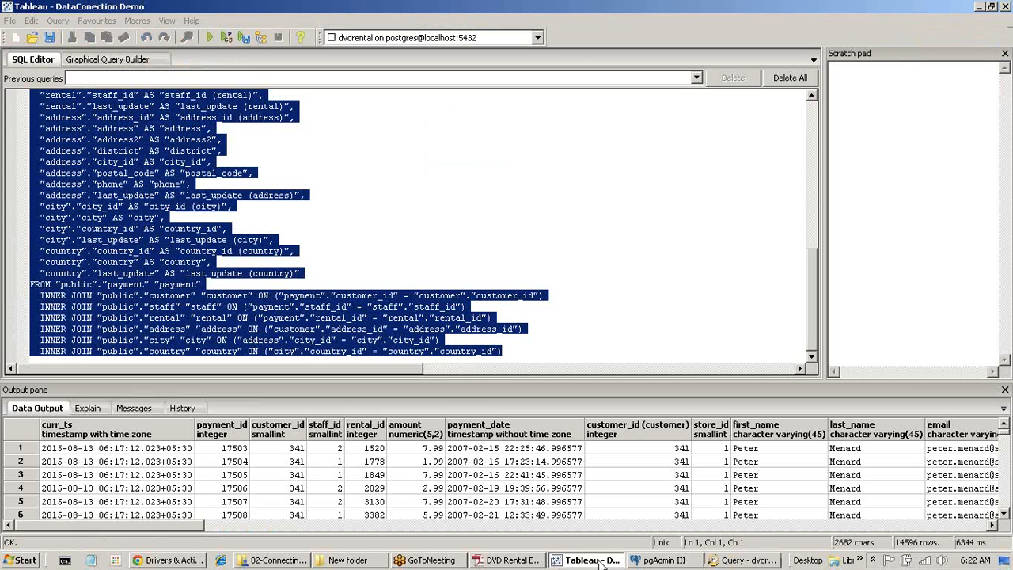
click(978, 8)
click(979, 8)
click(979, 9)
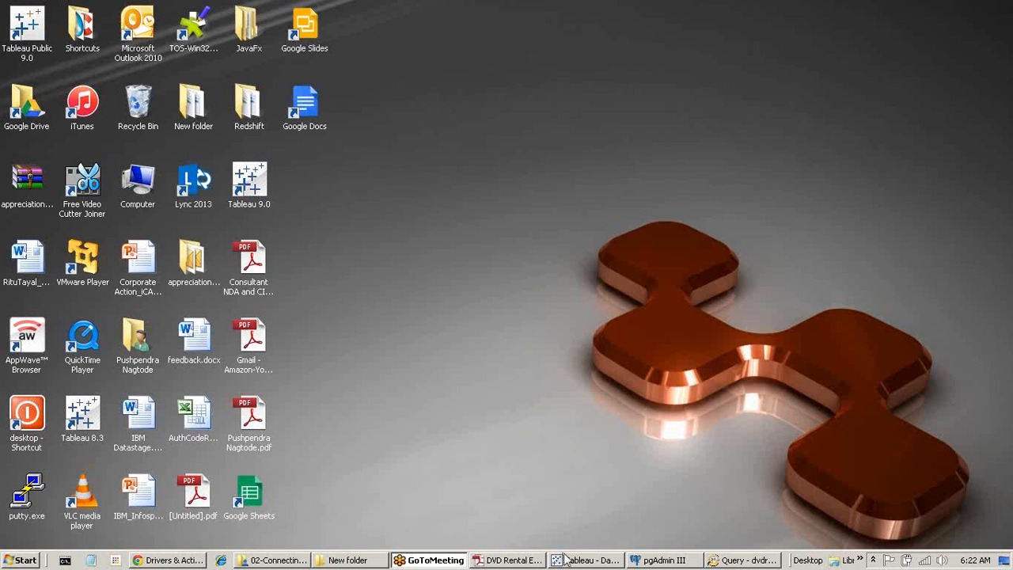
click(565, 559)
Refresh the desktop and continue the Tableau trial to load the performance recording.
click(979, 8)
right_click(682, 279)
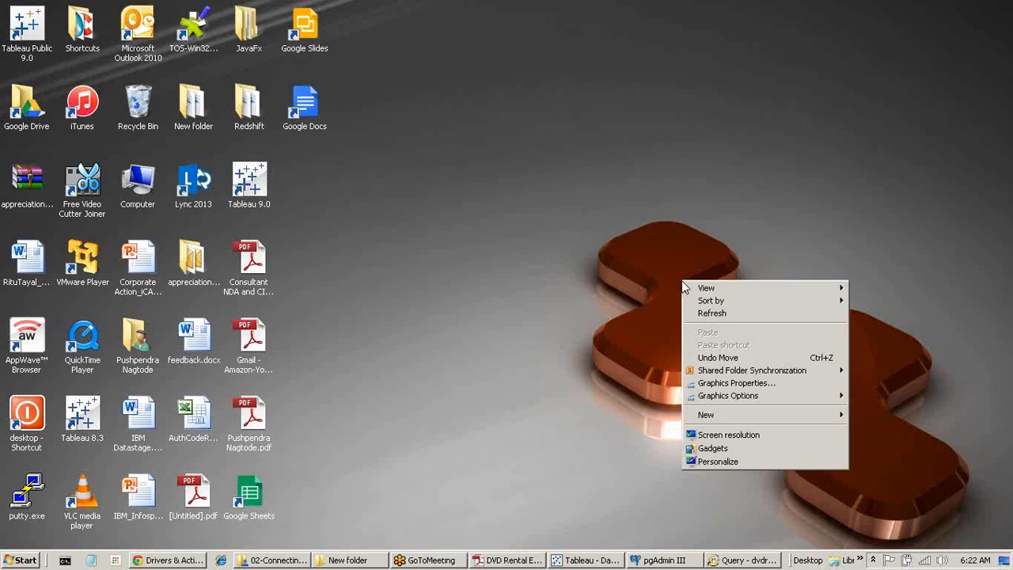
click(712, 318)
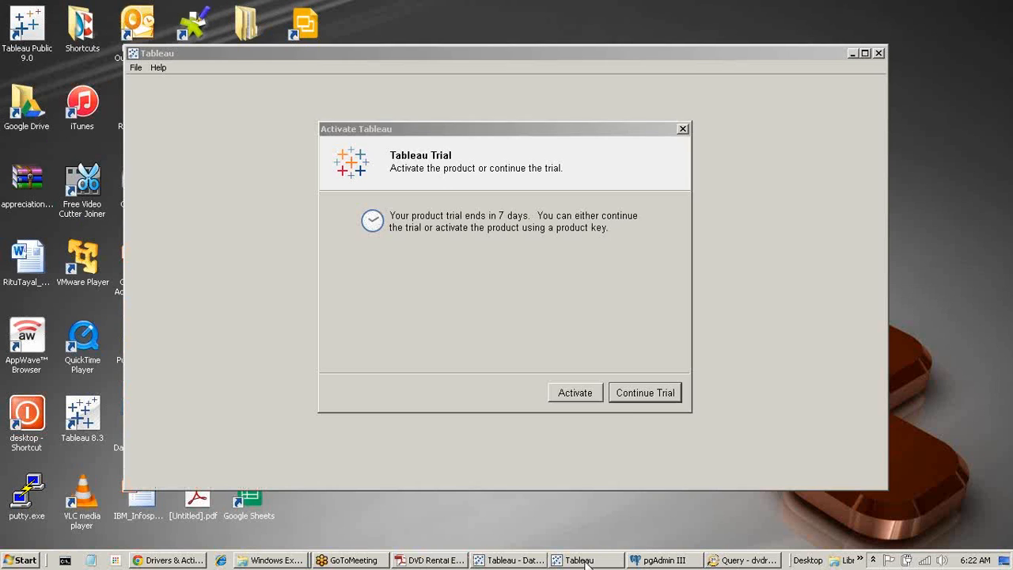
click(643, 396)
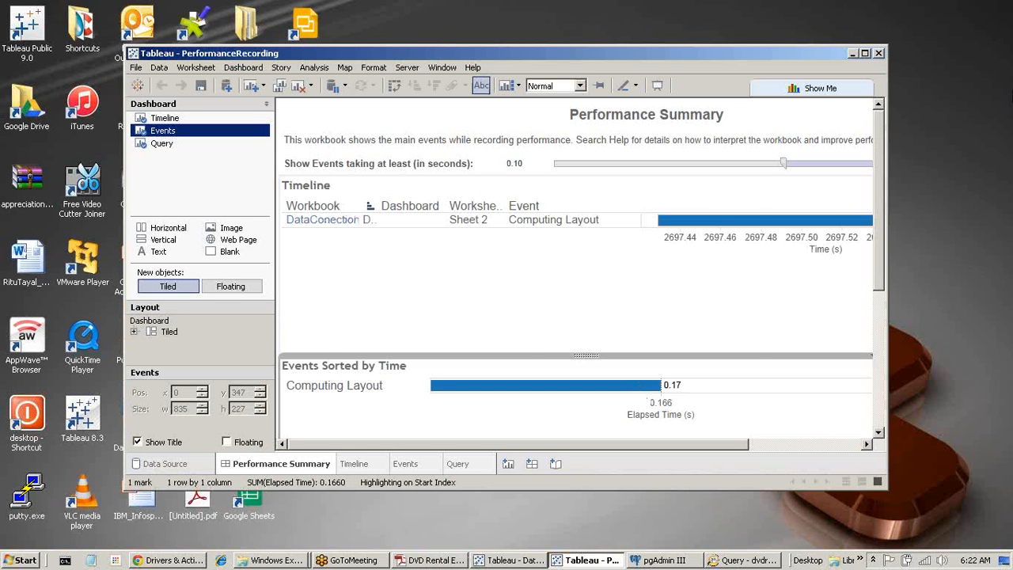
Maximize the PerformanceRecording workbook and set the event duration threshold to 0.
click(865, 53)
click(385, 118)
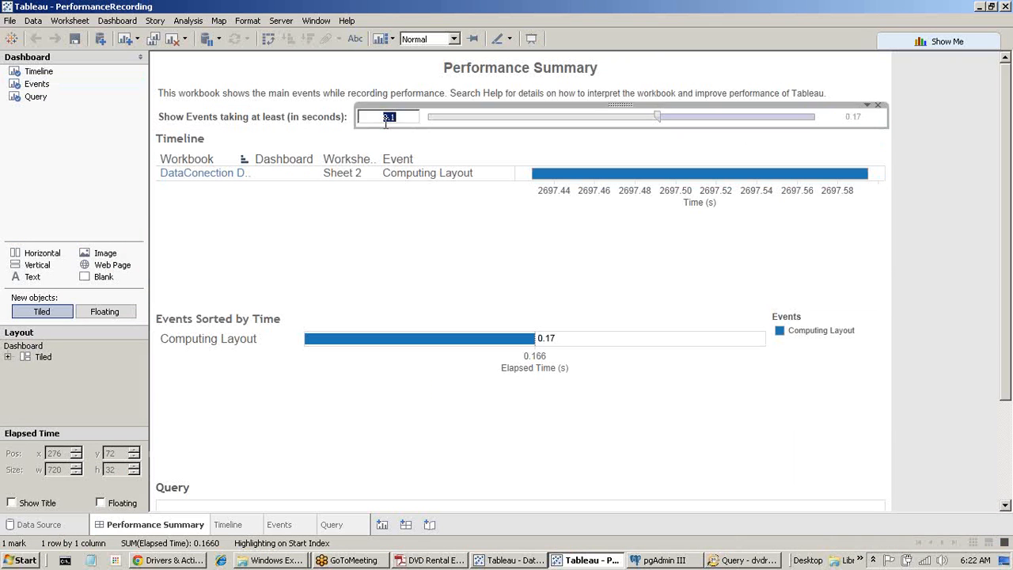
text(0)
key(Return)
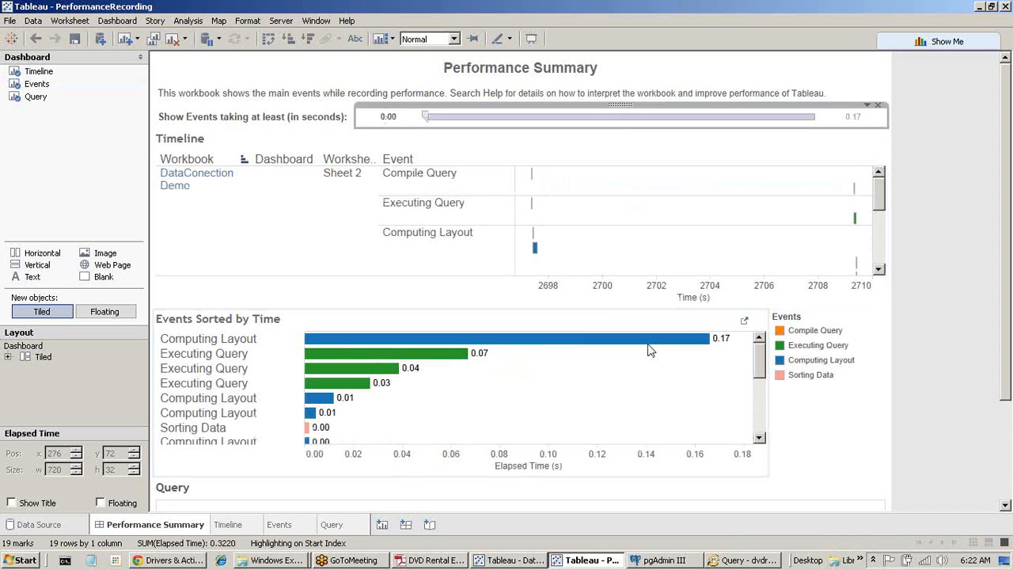
Copy the query text of the 0.07-second Executing Query event.
click(466, 188)
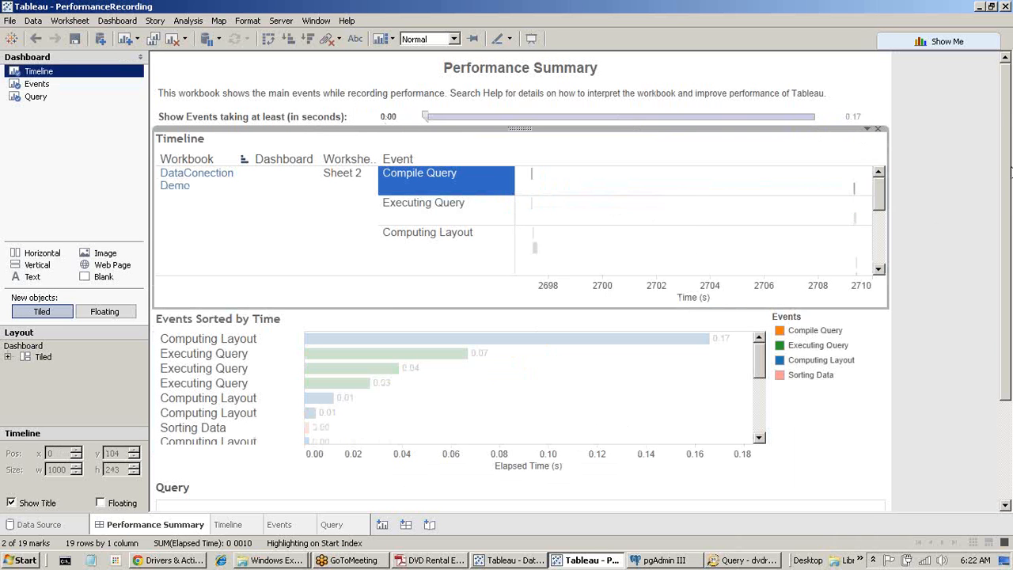
scroll(1009, 170, down, 3)
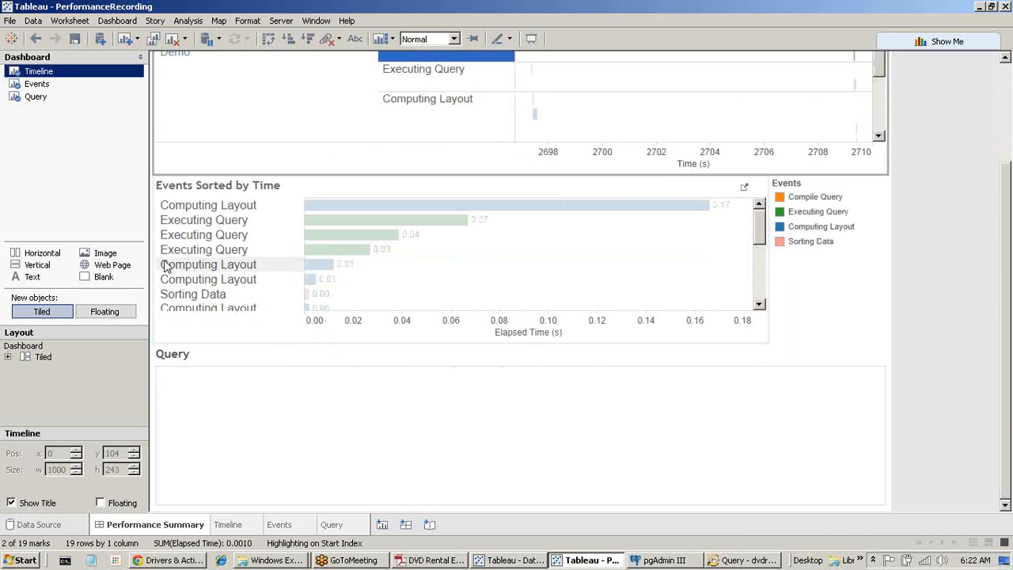
click(220, 223)
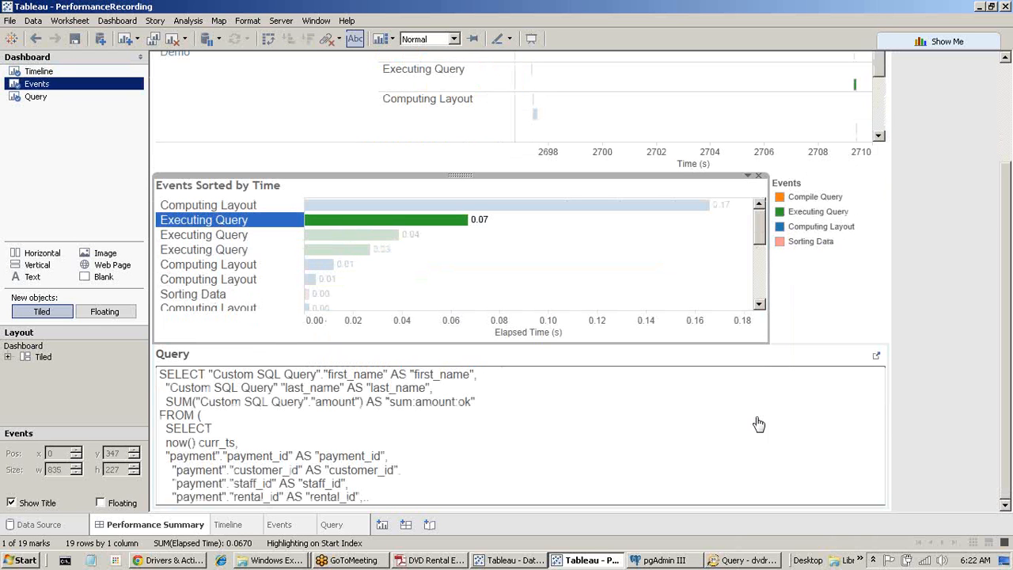
click(241, 443)
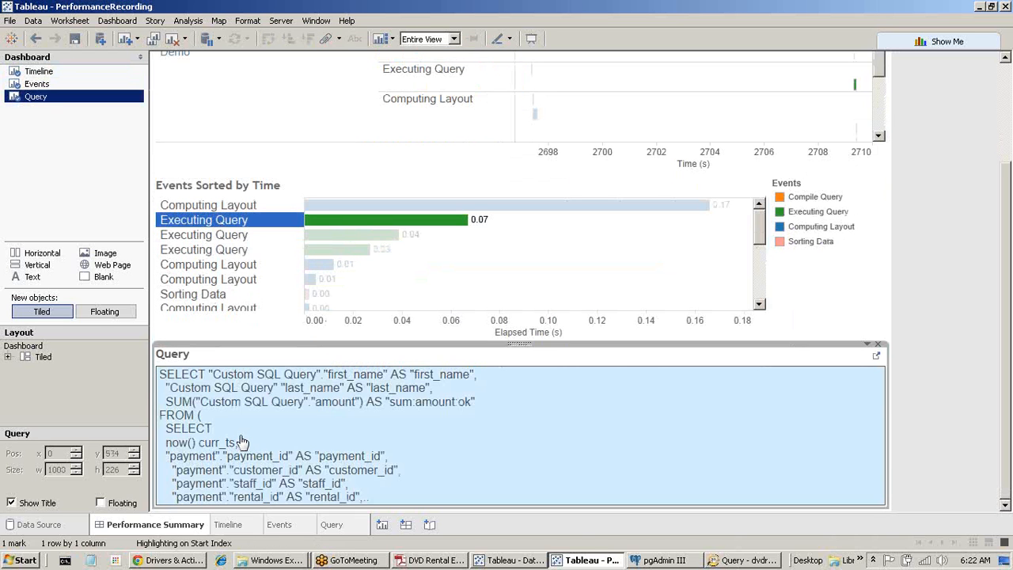
right_click(242, 443)
mouse_move(270, 287)
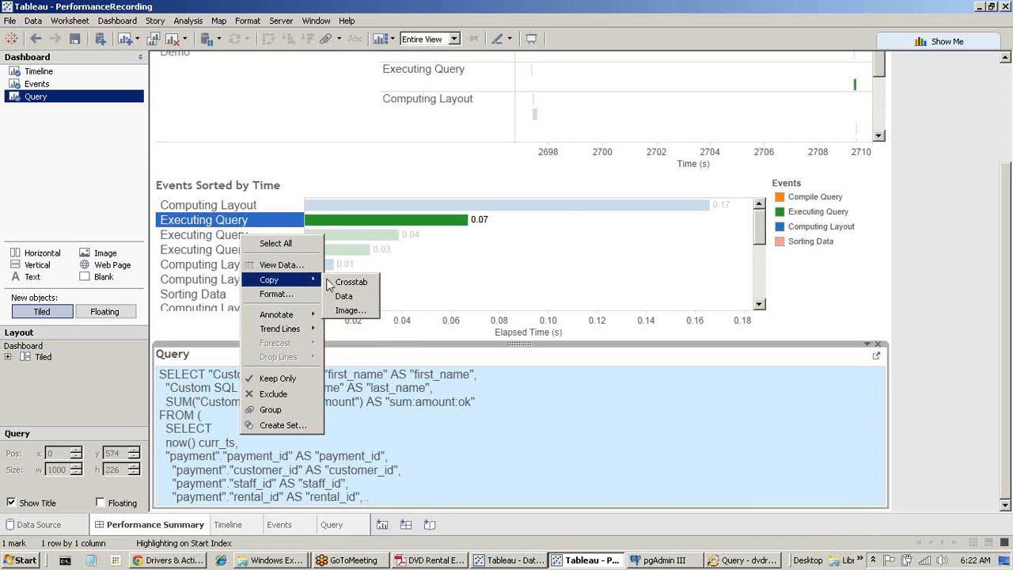
click(361, 302)
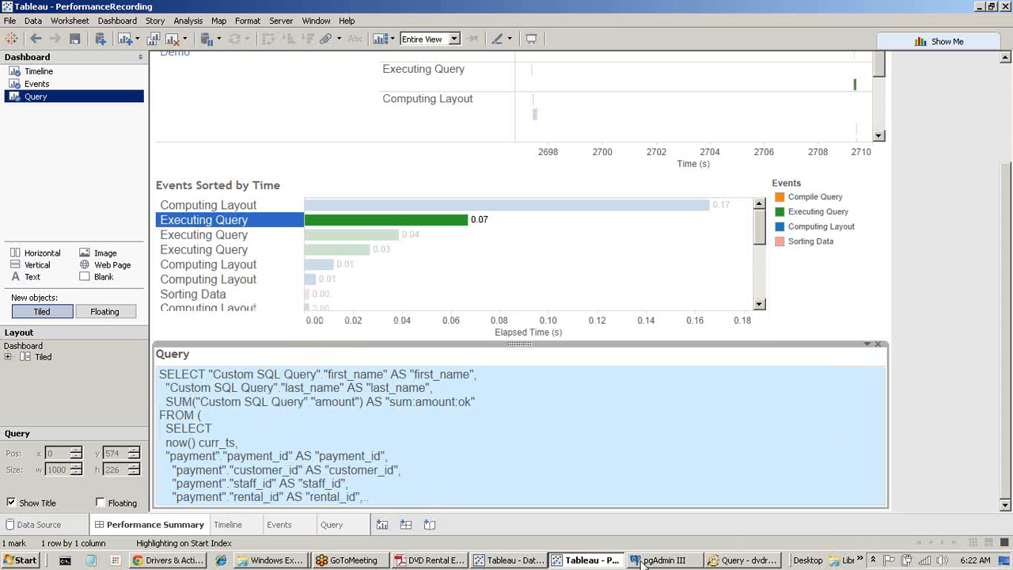
click(17, 559)
Paste the copied SQL into a new Notepad++ document with SQL syntax highlighting.
click(57, 82)
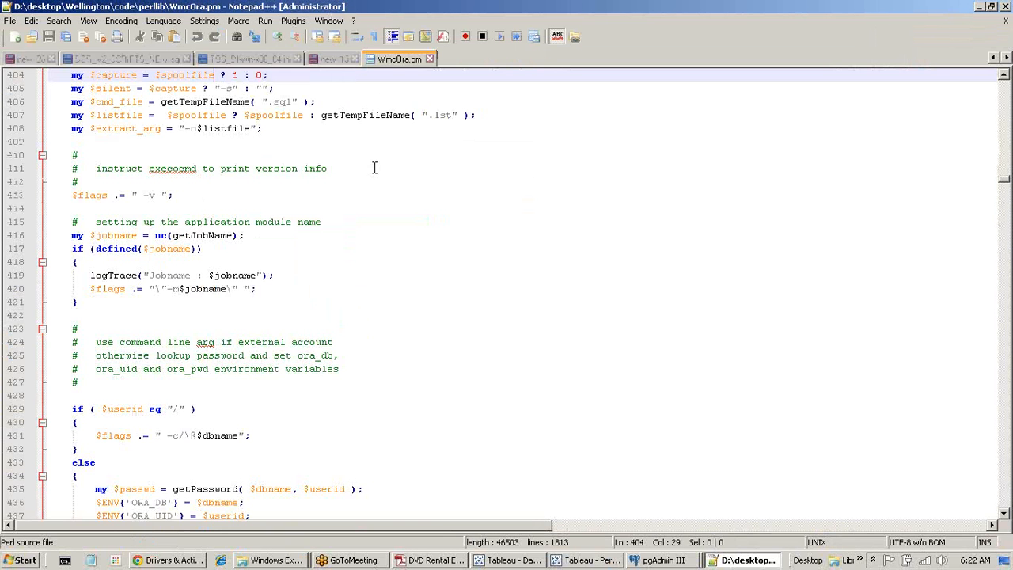
click(17, 38)
key(ctrl+v)
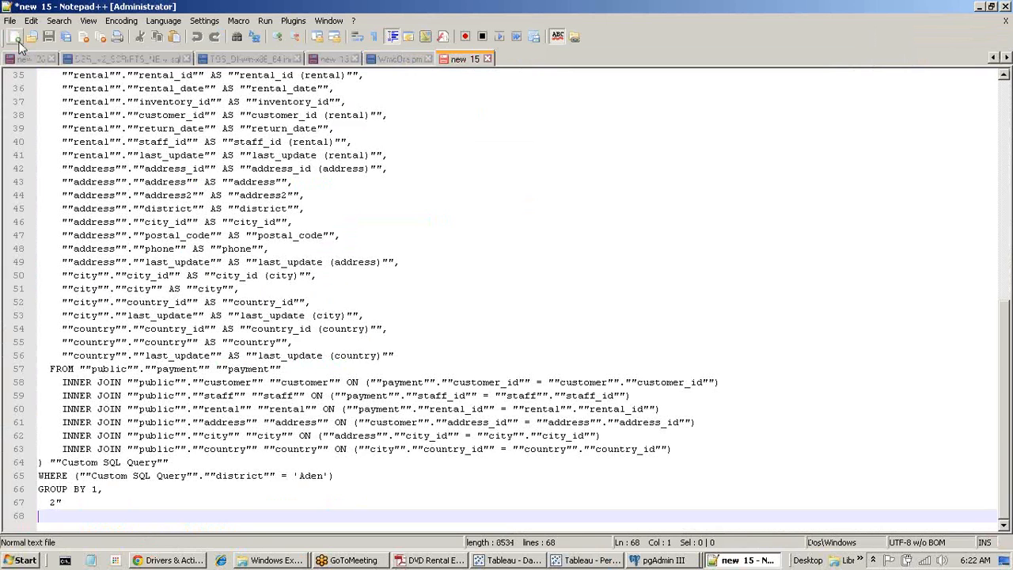
scroll(206, 294, up, 6)
scroll(205, 293, up, 5)
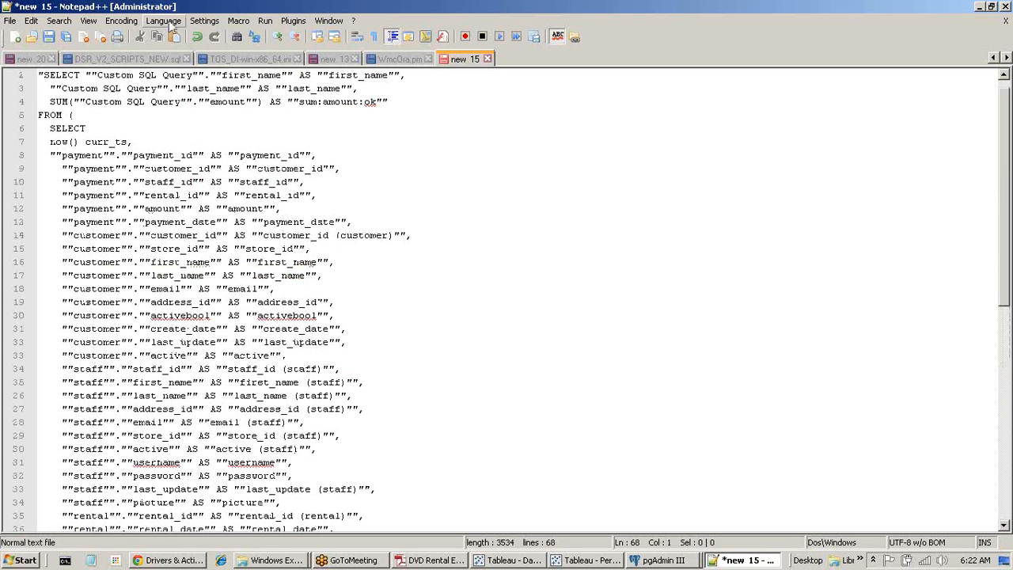
click(164, 21)
mouse_move(193, 238)
click(291, 276)
scroll(192, 274, up, 1)
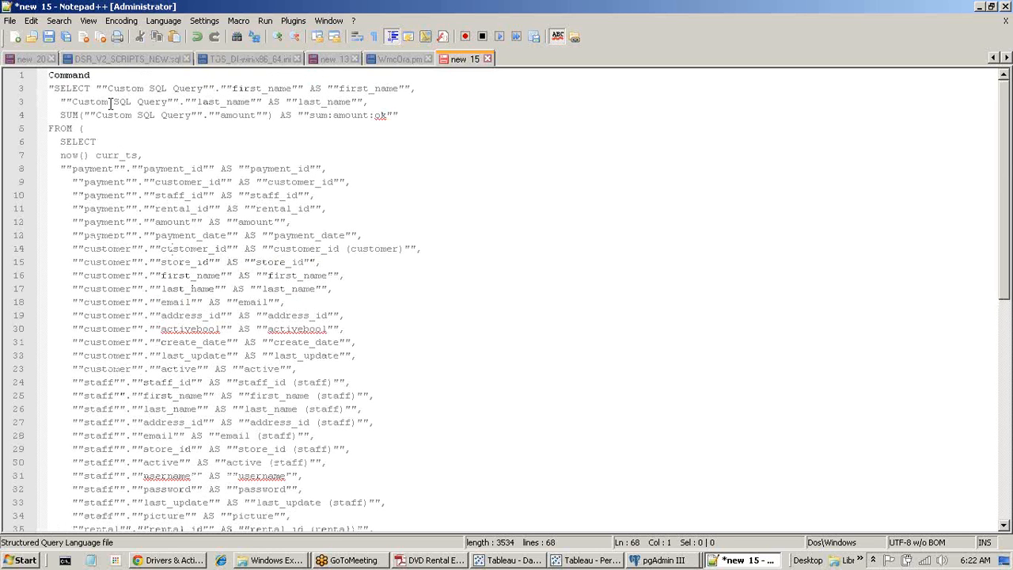
Delete the Command header line and look over the first_name column and join lines 58-62.
drag(106, 74, 4, 75)
key(Delete)
key(Delete)
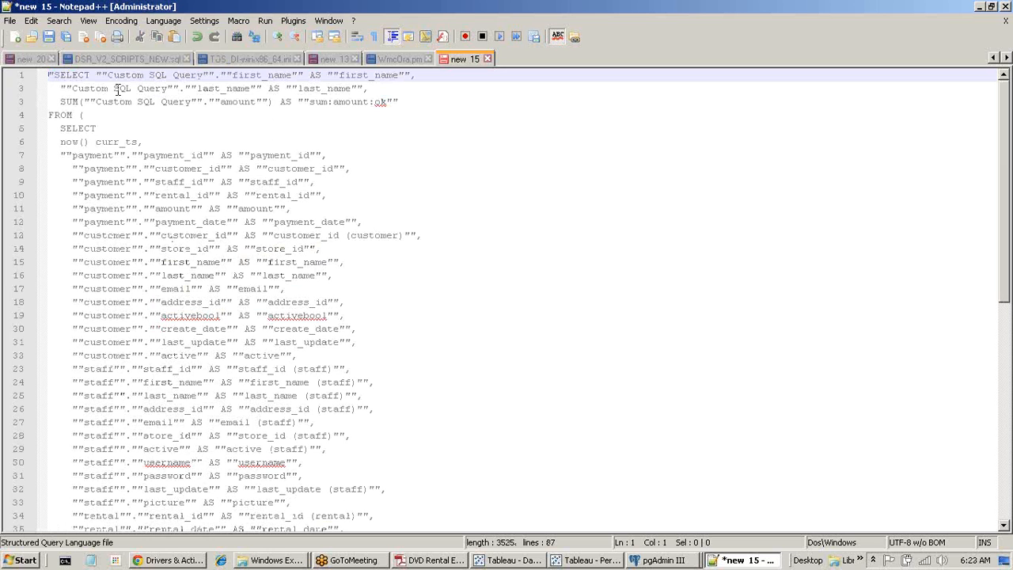
double_click(244, 76)
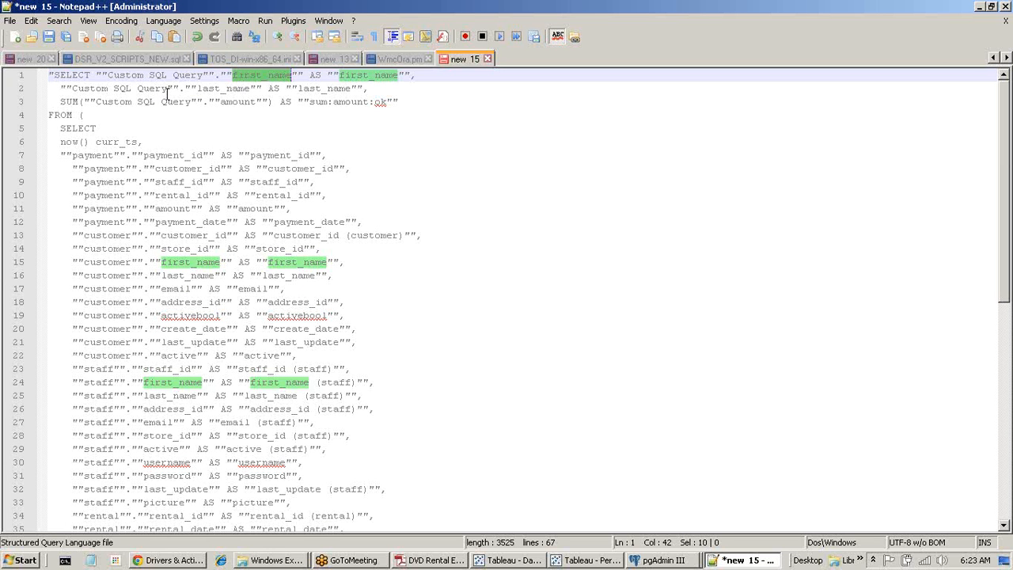
click(83, 116)
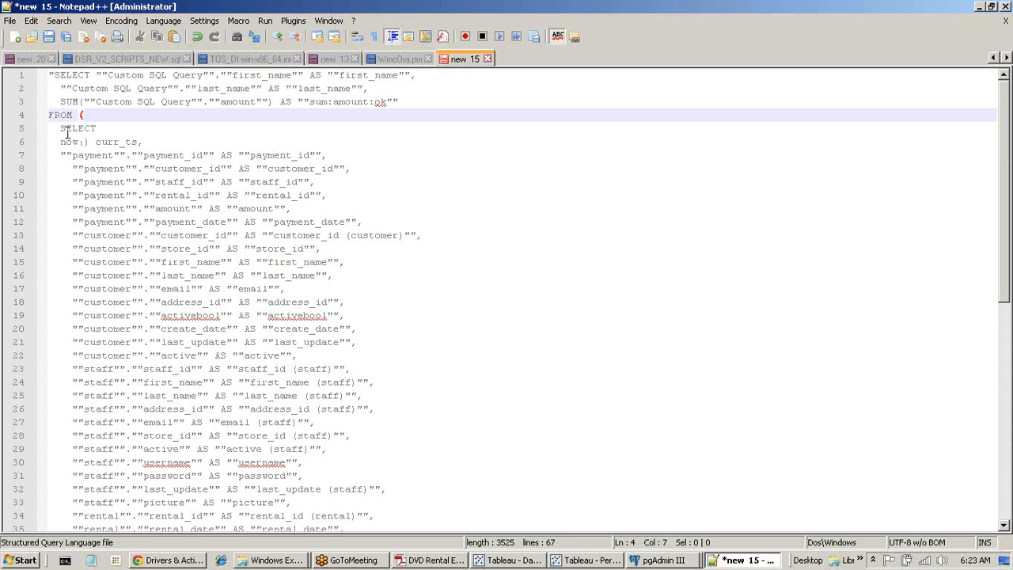
drag(63, 132, 266, 525)
click(678, 453)
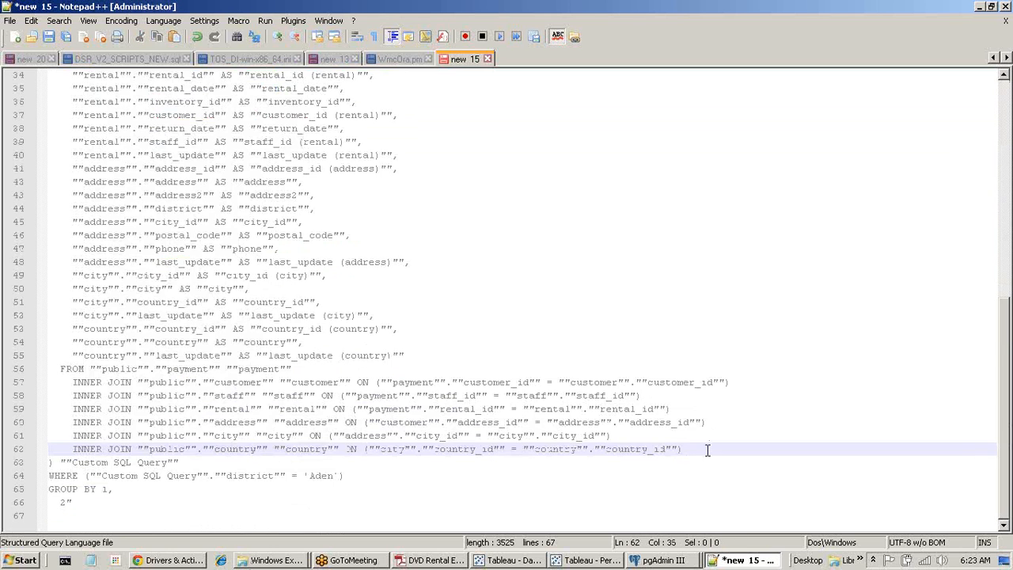
drag(708, 450, 15, 235)
scroll(16, 231, up, 11)
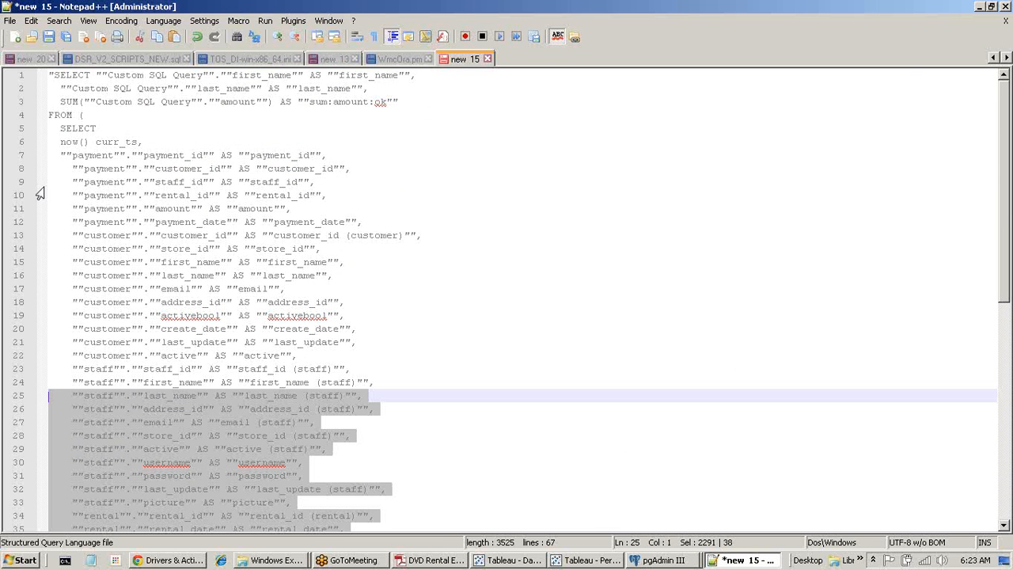
Highlight the inner subquery from the '(' on line 4 down to line 63.
drag(82, 115, 199, 464)
scroll(215, 425, down, 11)
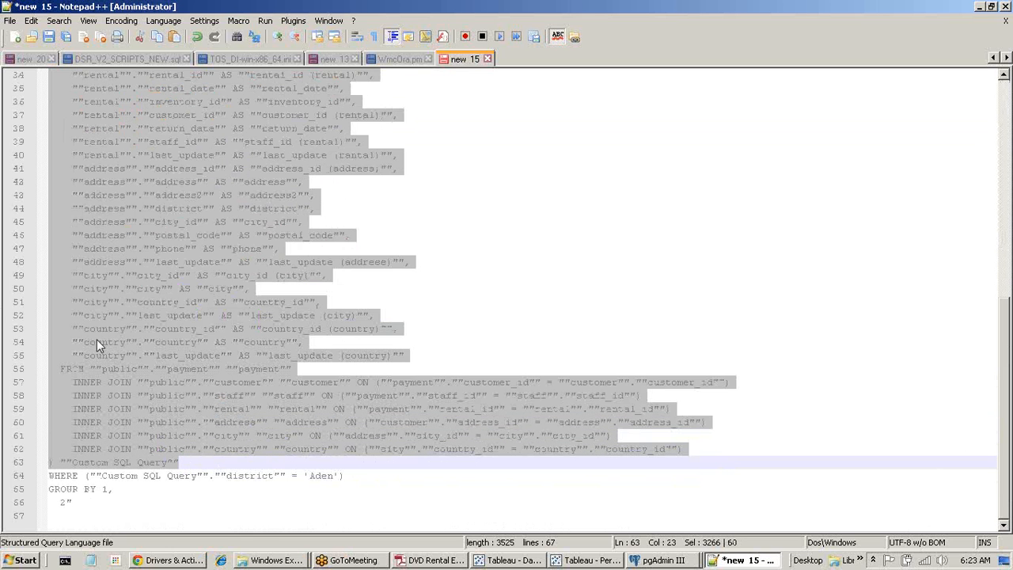
scroll(264, 360, up, 11)
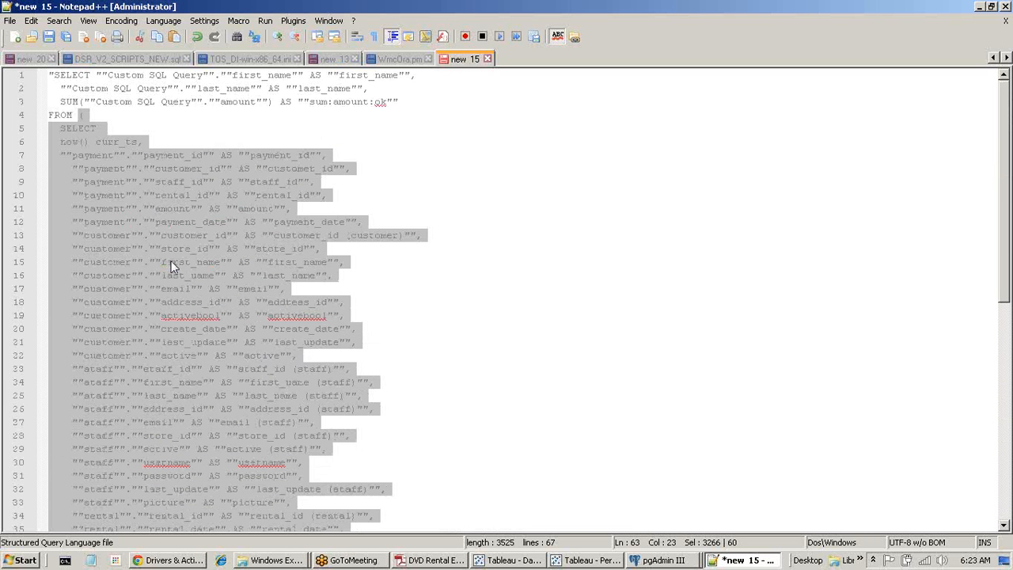
scroll(188, 310, down, 7)
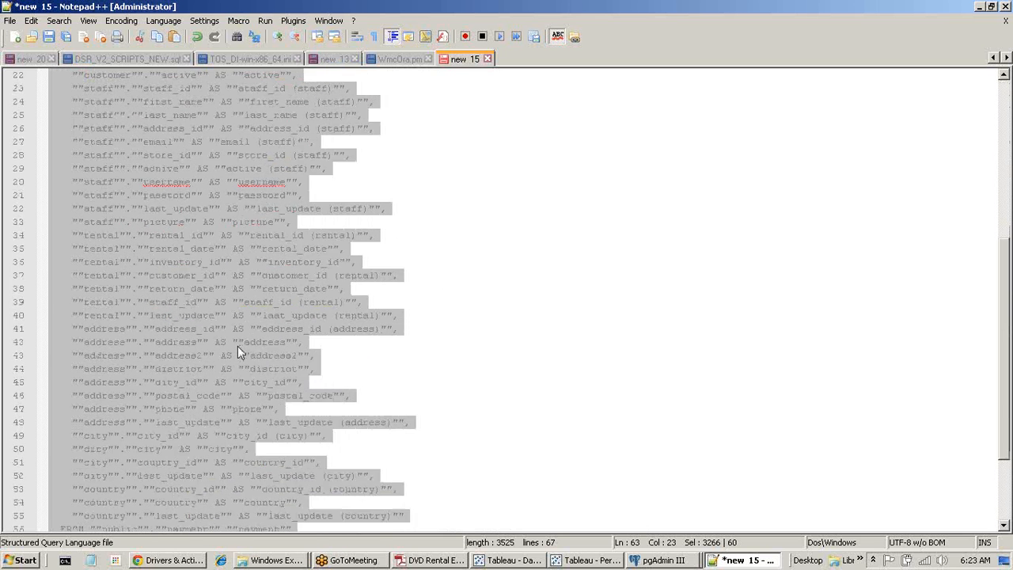
scroll(238, 353, down, 4)
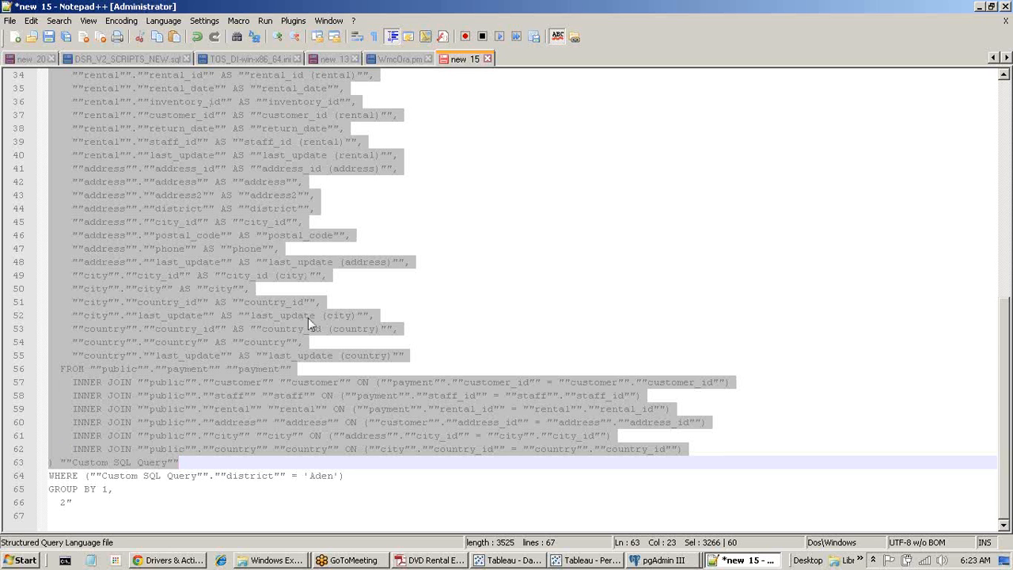
scroll(307, 318, up, 11)
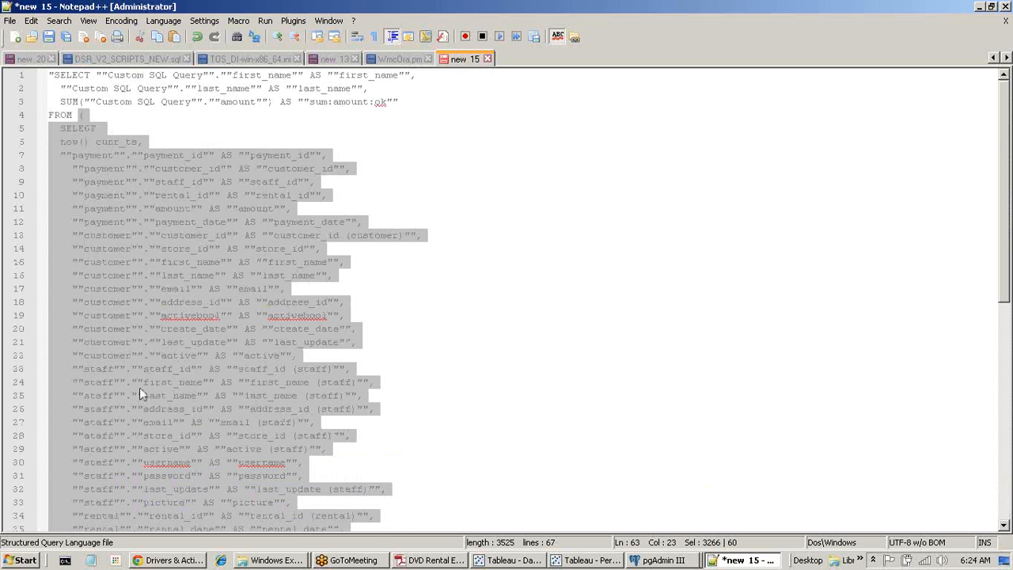
scroll(140, 387, down, 11)
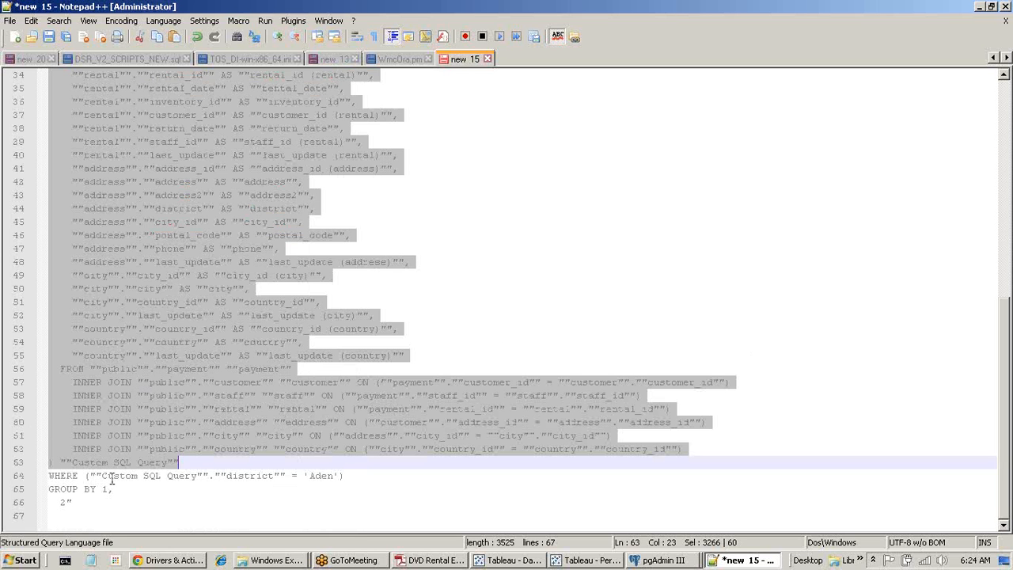
click(366, 472)
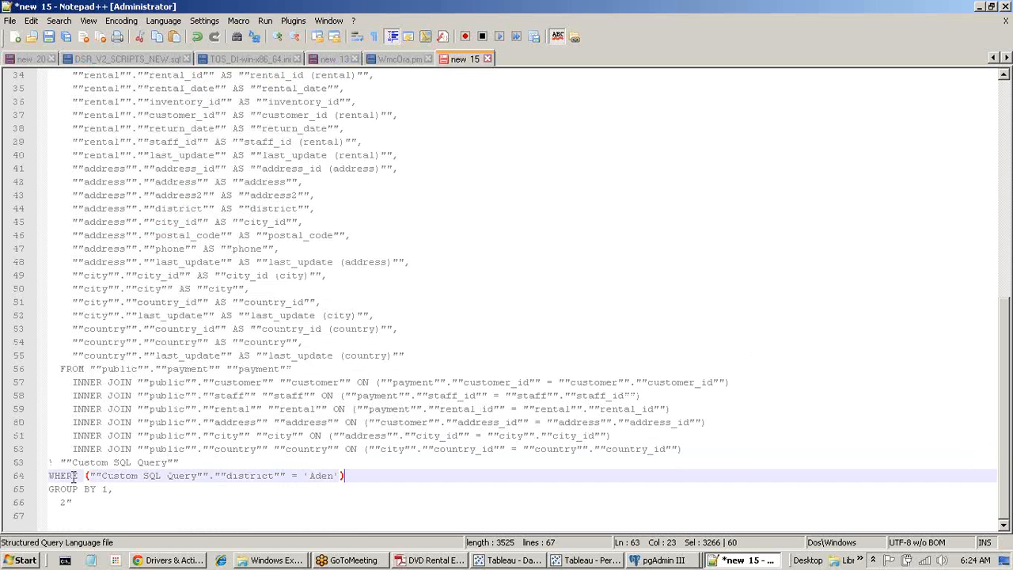
key(shift+Home)
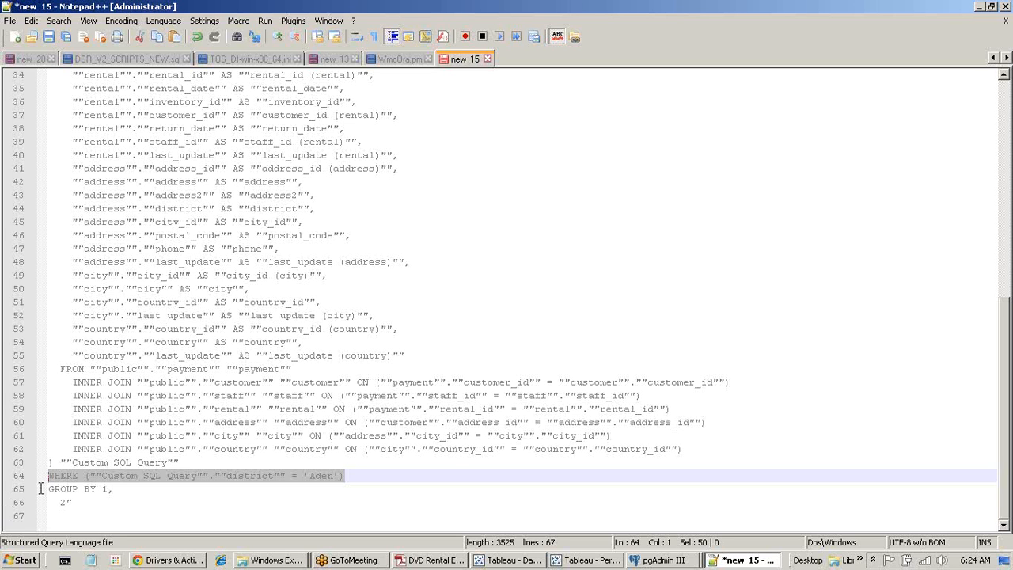
click(258, 382)
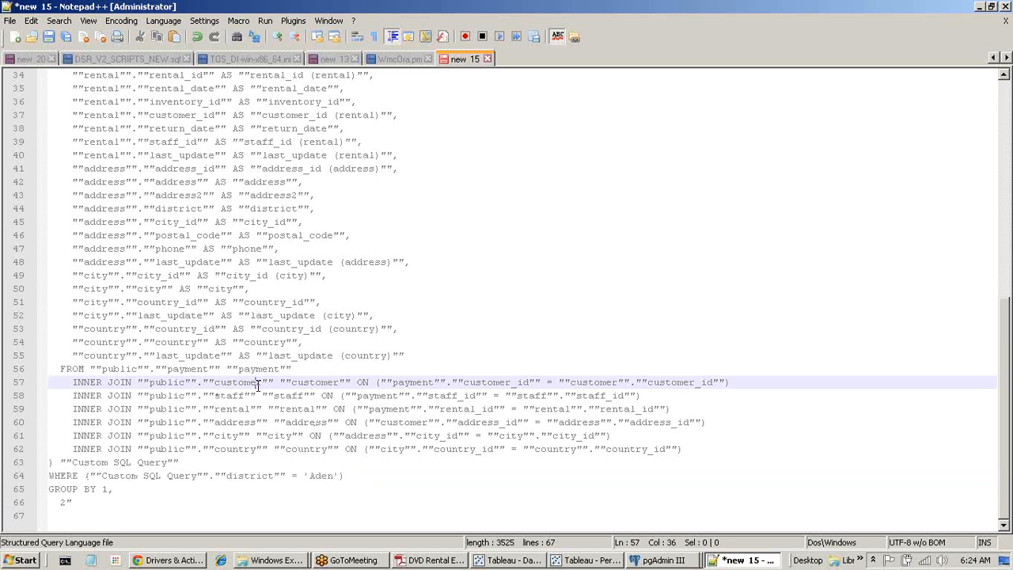
click(231, 435)
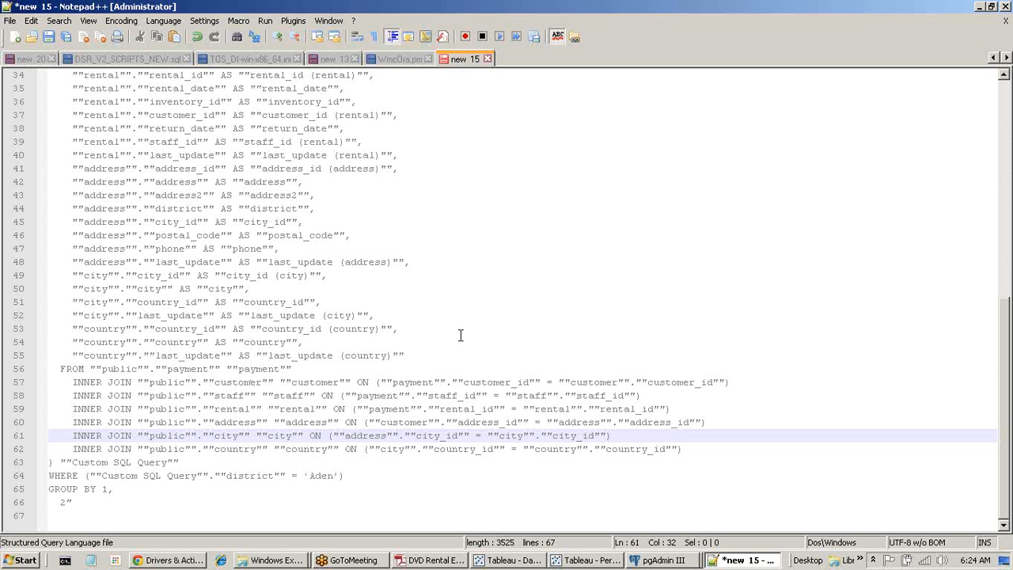
drag(448, 354, 49, 71)
scroll(207, 340, up, 3)
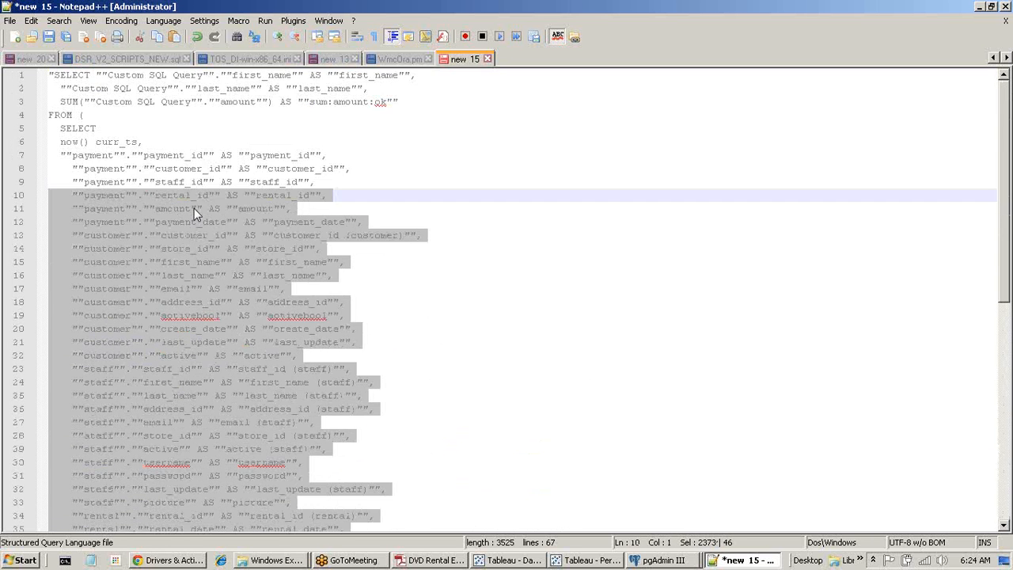
Inspect the SQL of the 0.04 s Executing Query event in PerformanceRecording.
click(596, 562)
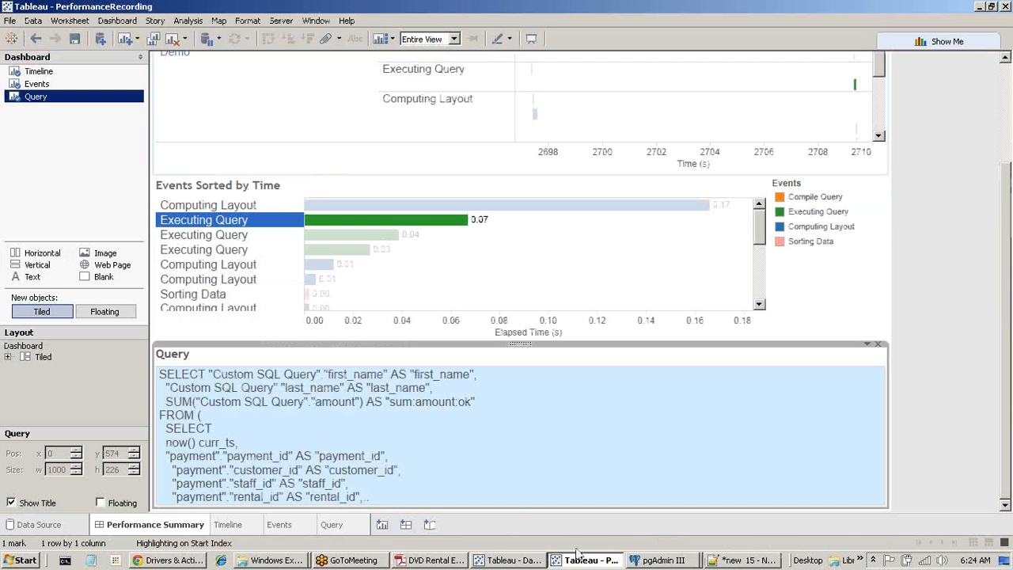
click(225, 236)
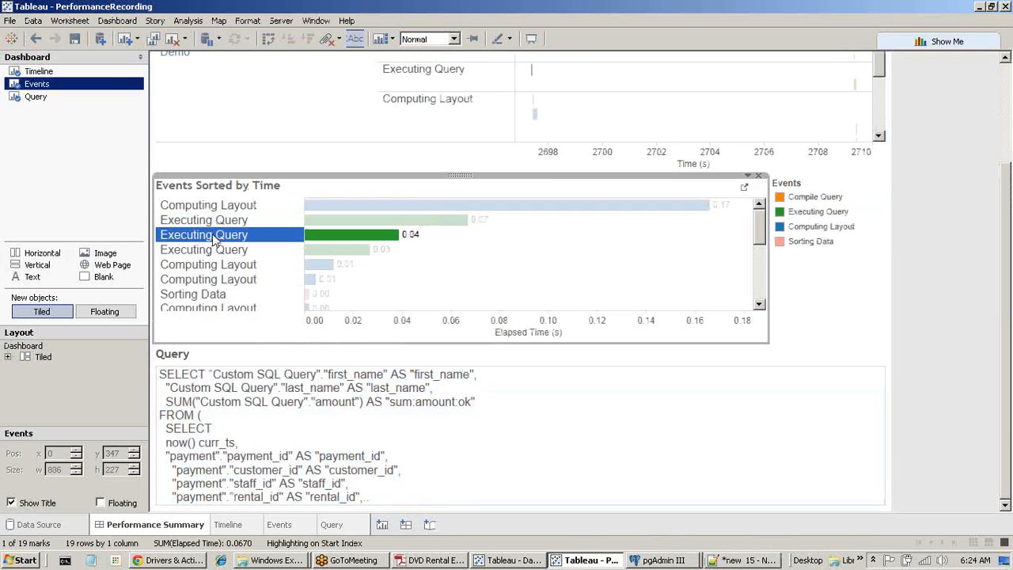
scroll(254, 269, down, 3)
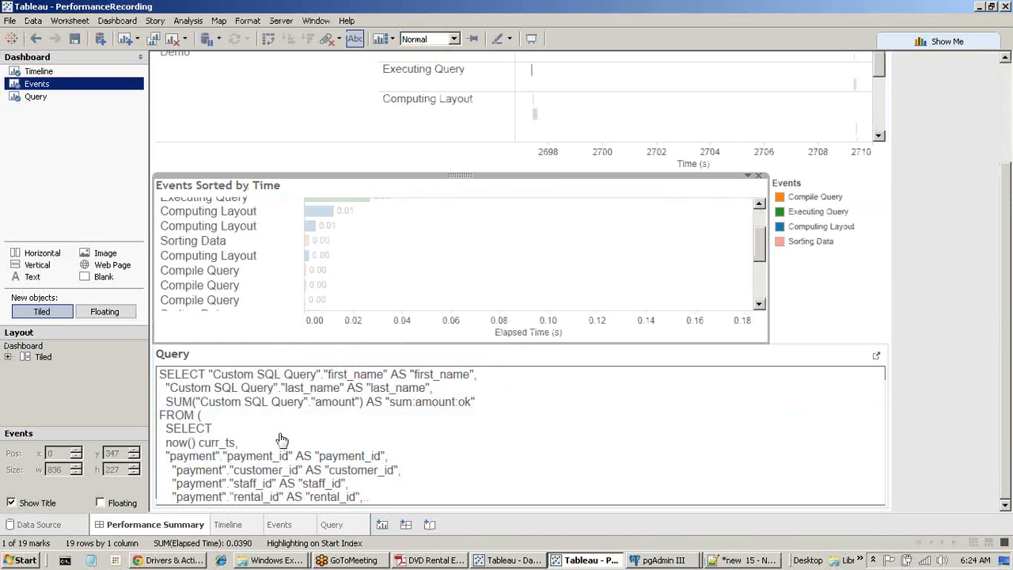
click(279, 440)
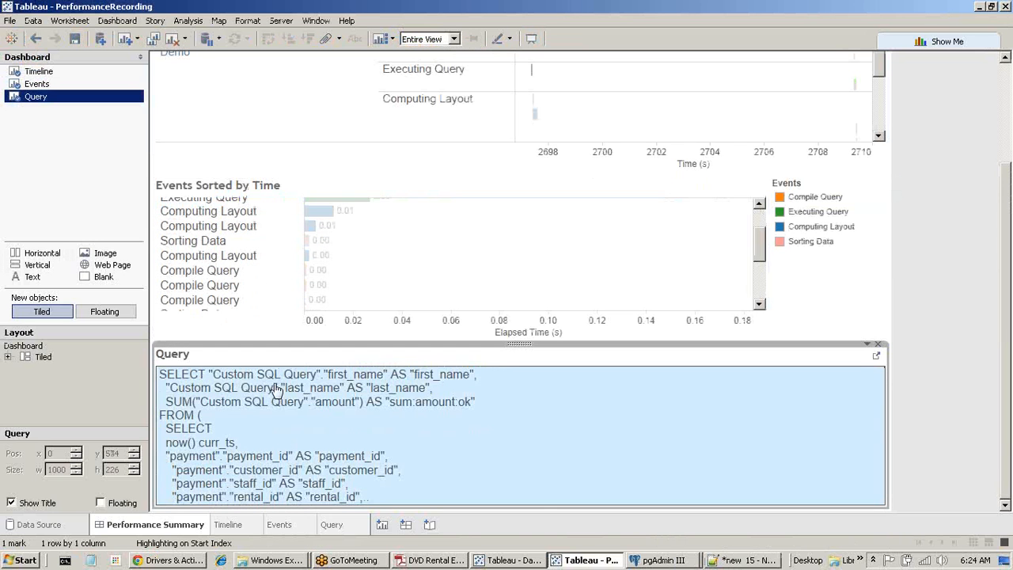
Review the Computing Layout, Sorting Data and 0.03 s Executing Query events, then return to DataConection Demo.
click(218, 212)
click(213, 241)
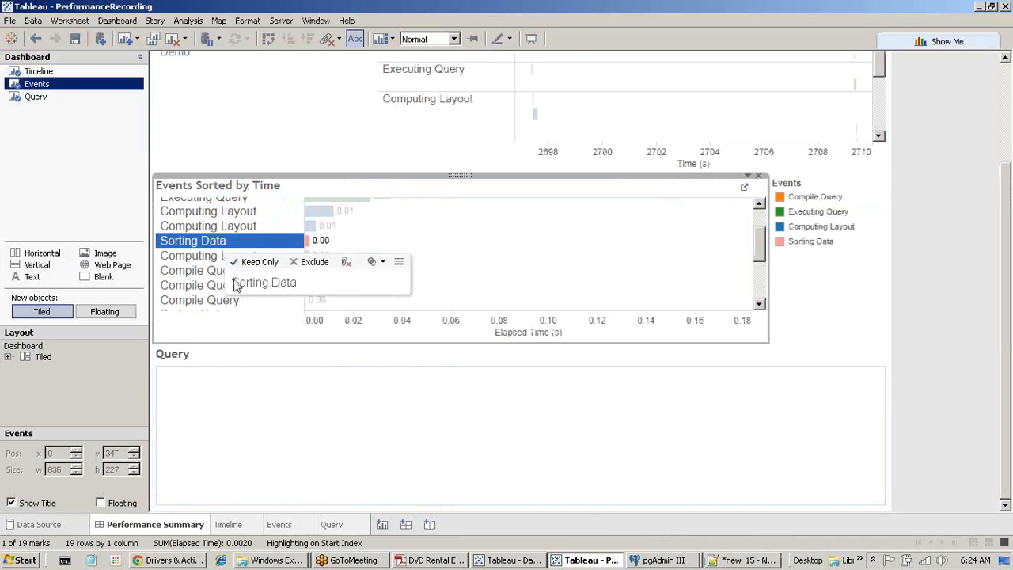
drag(760, 252, 768, 231)
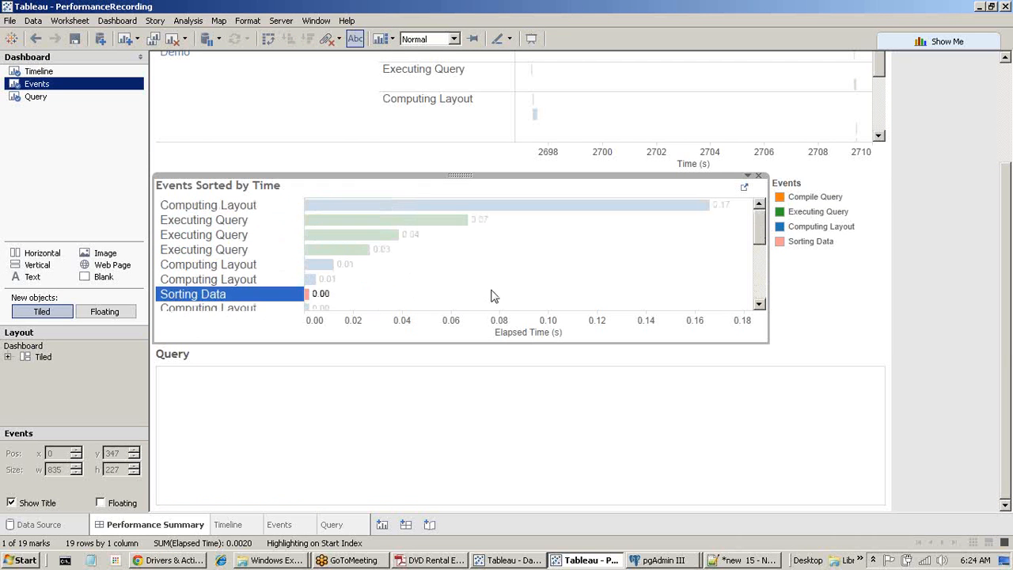
click(211, 250)
click(223, 407)
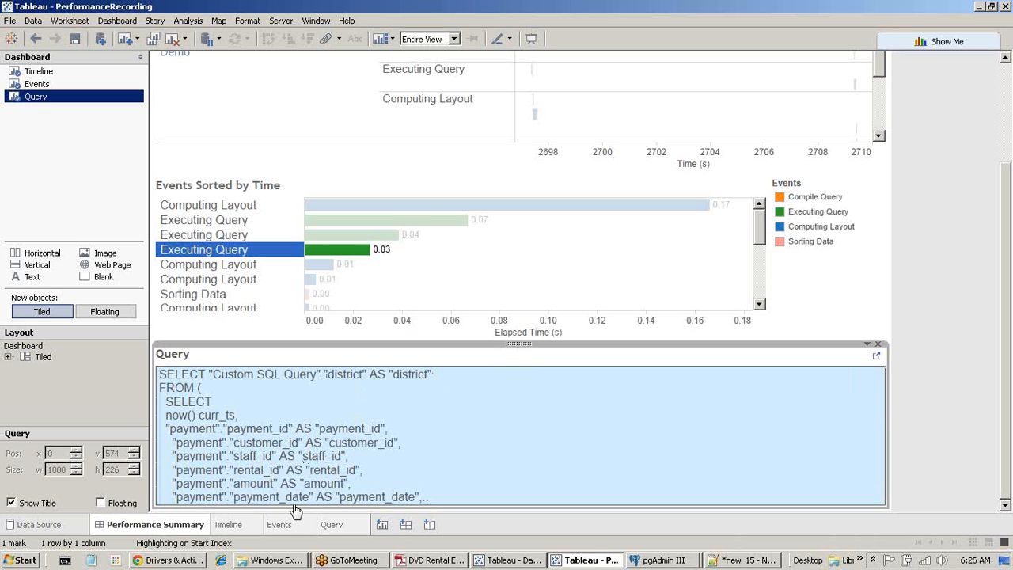
click(524, 560)
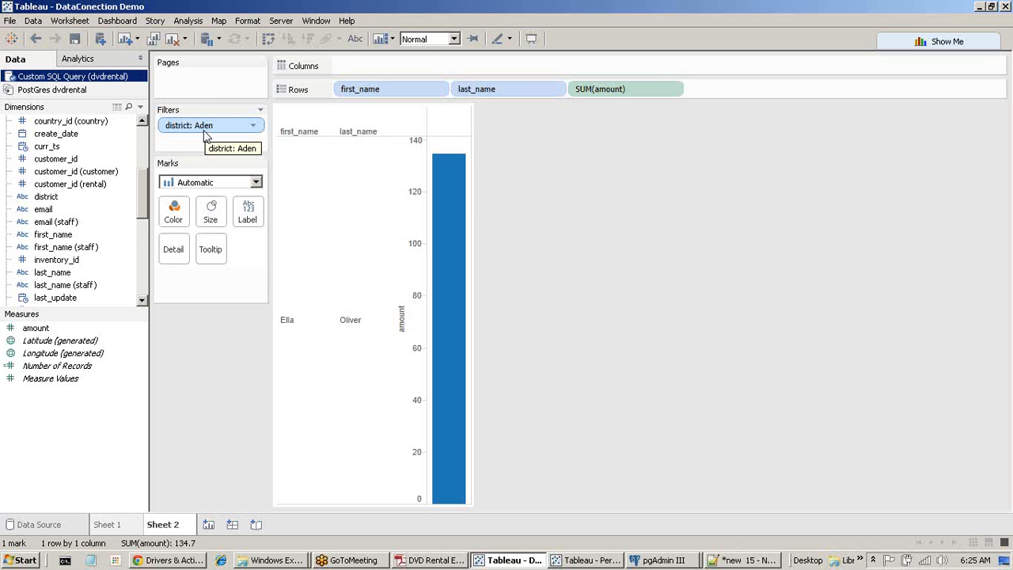
Save the DataConection Demo workbook and display the PostGres dvdrental source's tables.
click(79, 44)
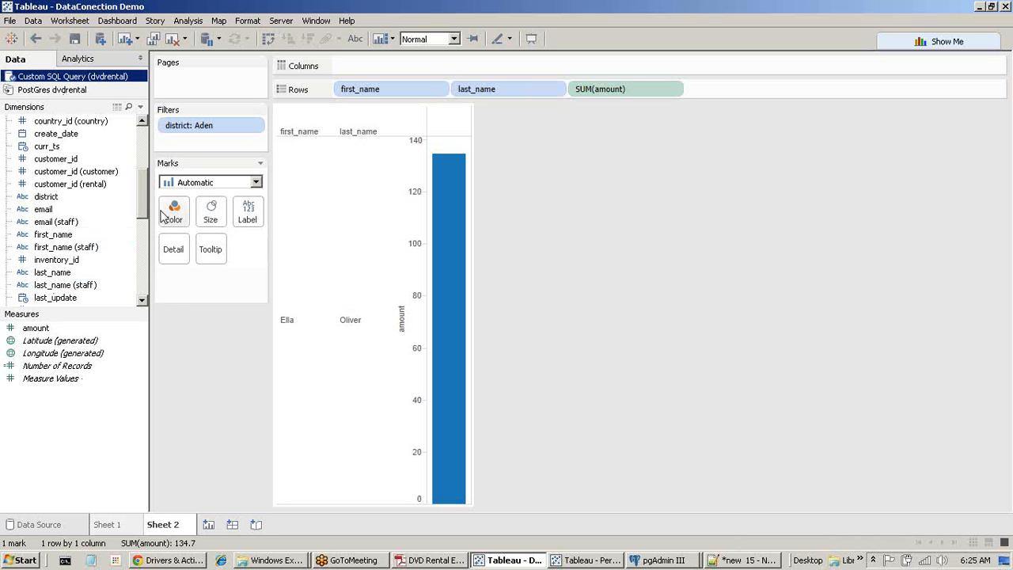
scroll(145, 202, up, 4)
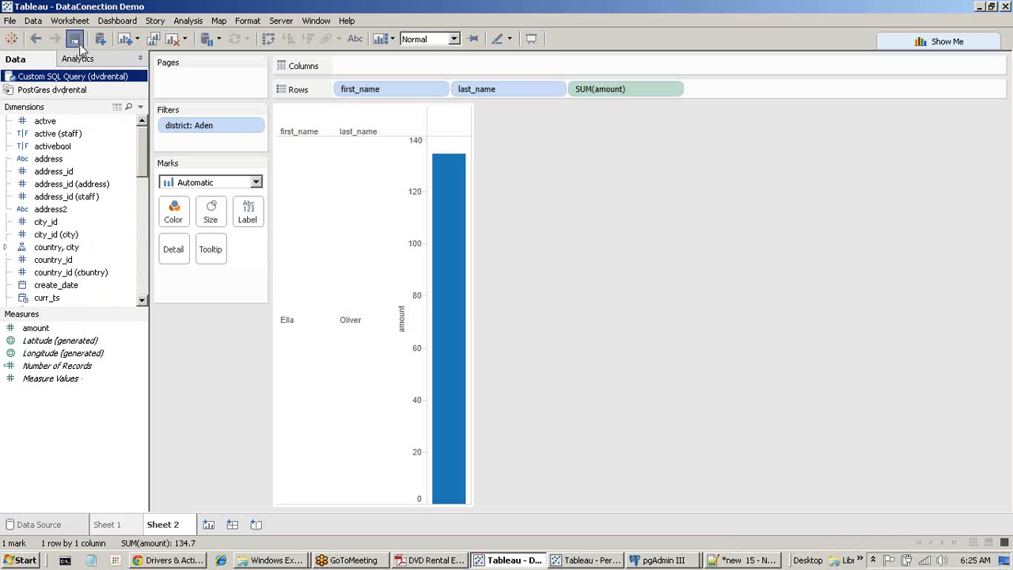
click(65, 90)
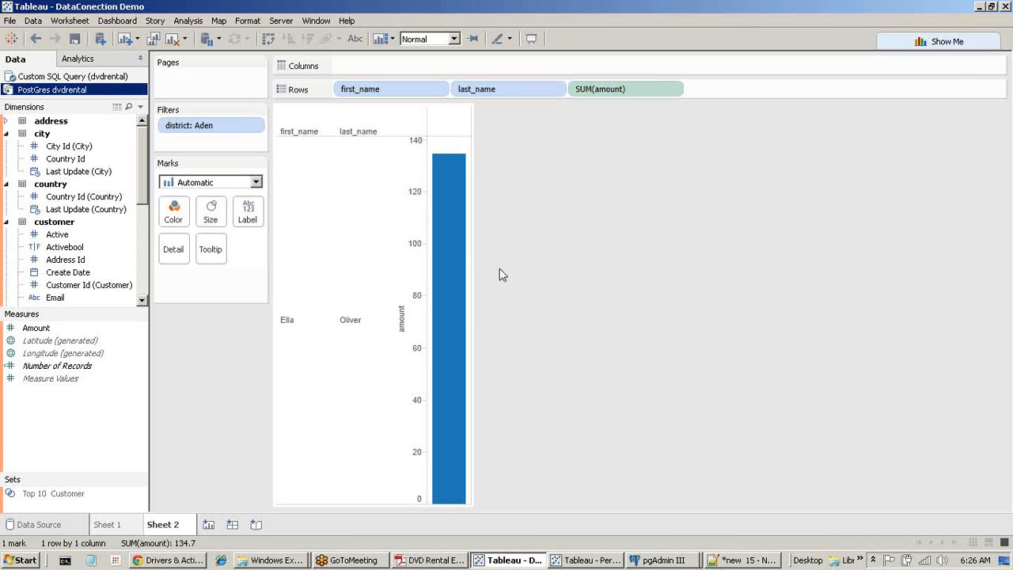
click(815, 23)
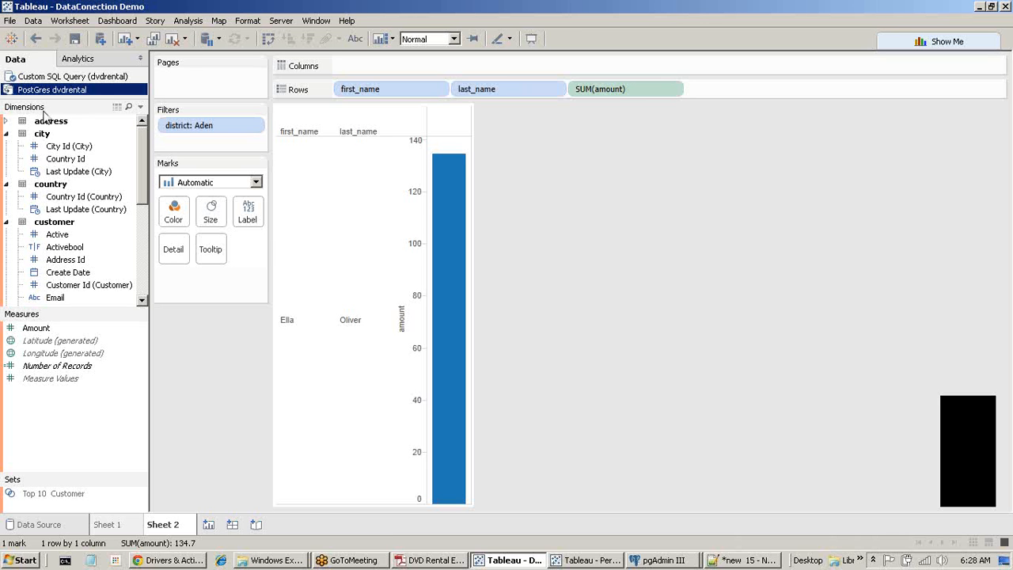
Browse the 02-Connecting To Database folder's video, DataConection Demo.twb and dvdrental-master.zip files.
click(161, 564)
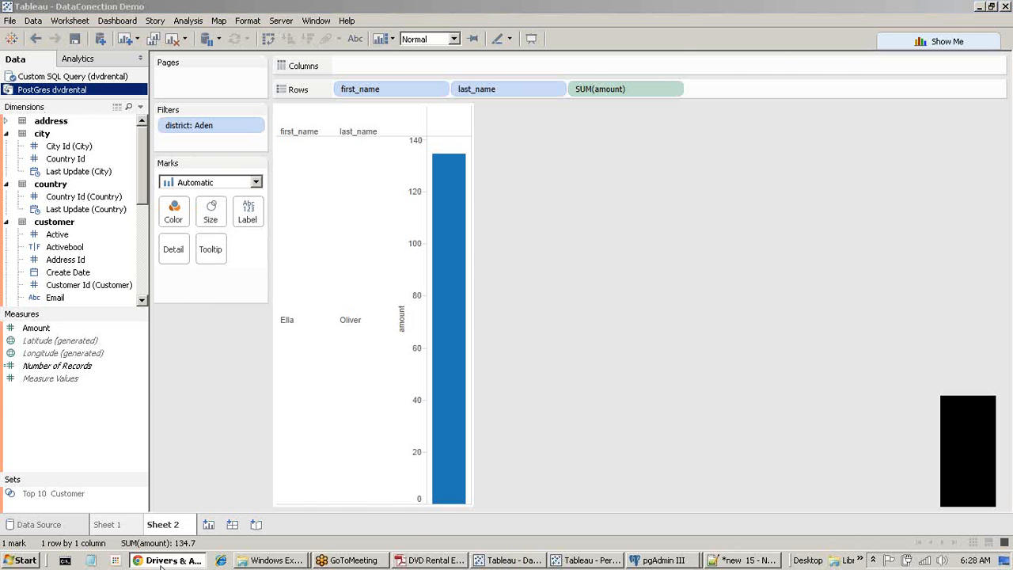
click(161, 563)
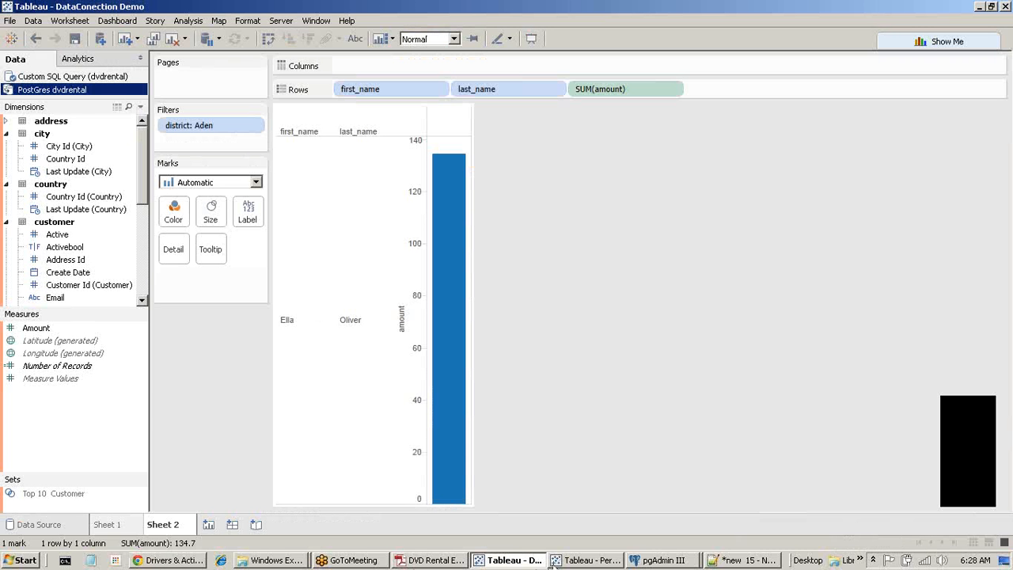
mouse_move(556, 563)
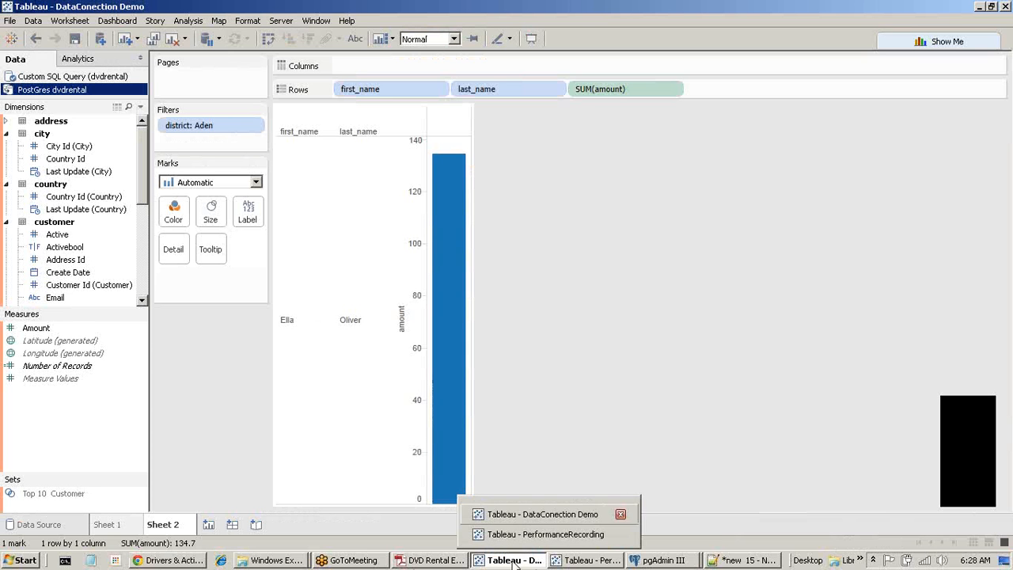
click(277, 562)
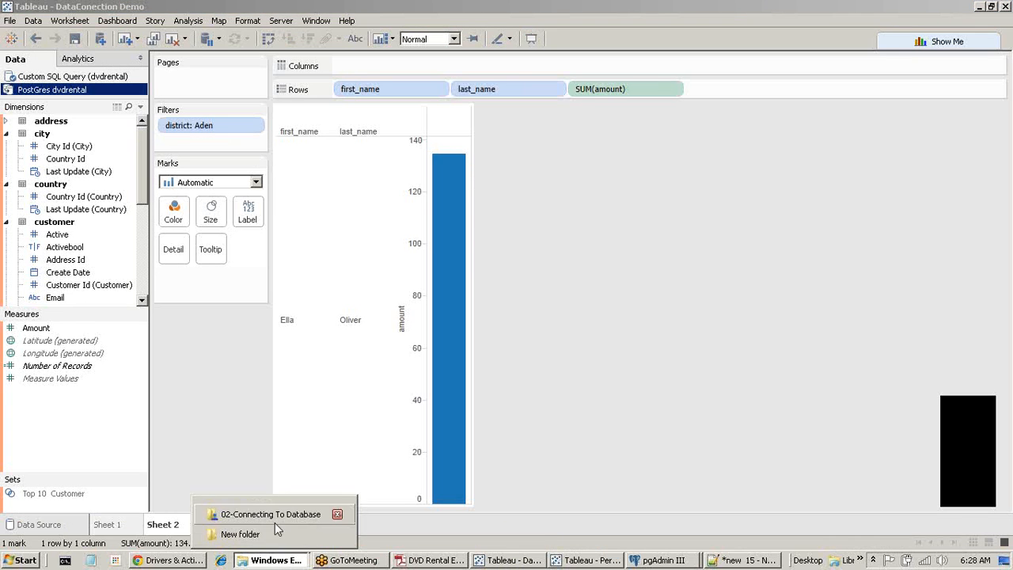
click(334, 514)
click(169, 128)
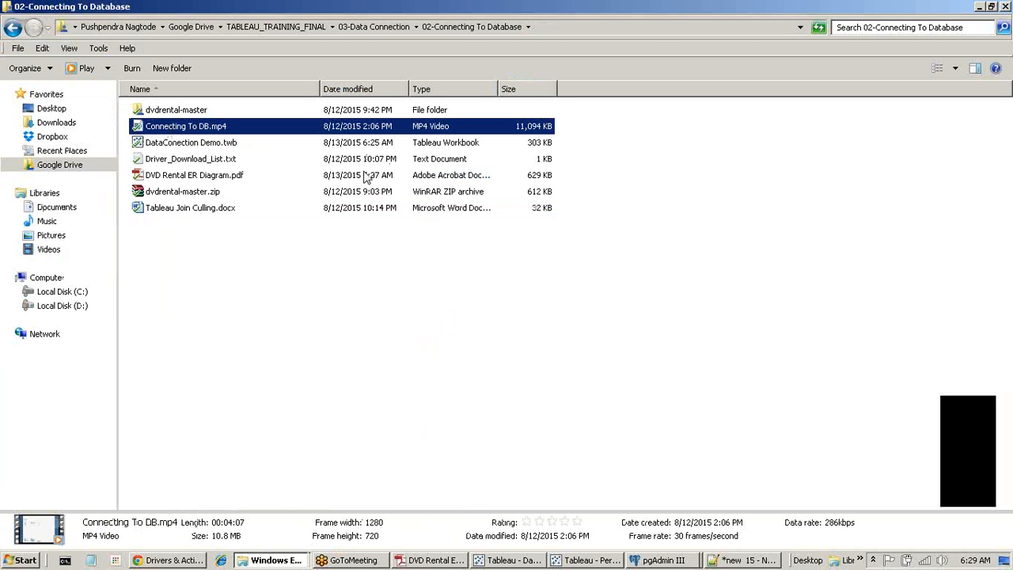
click(210, 144)
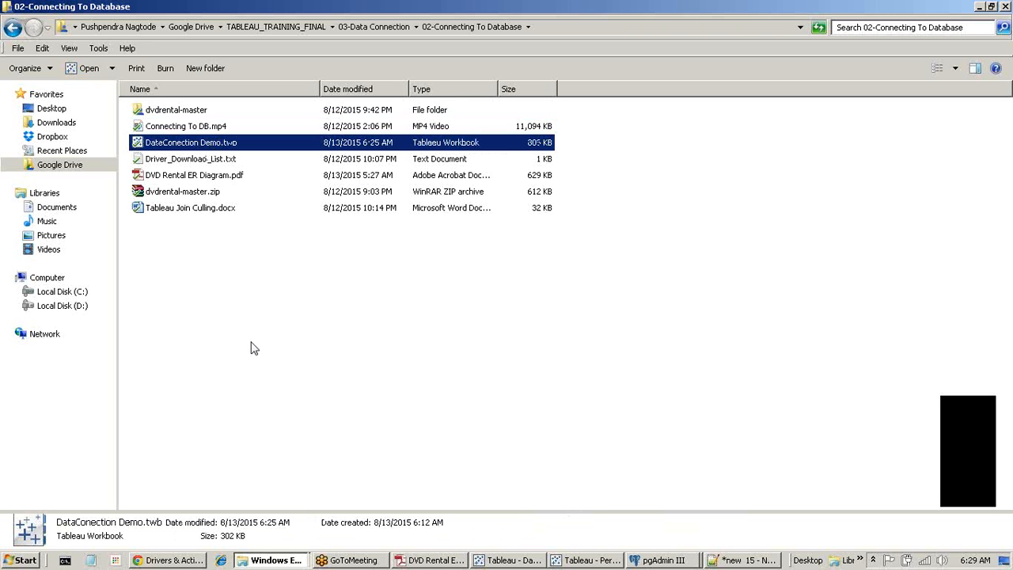
click(204, 192)
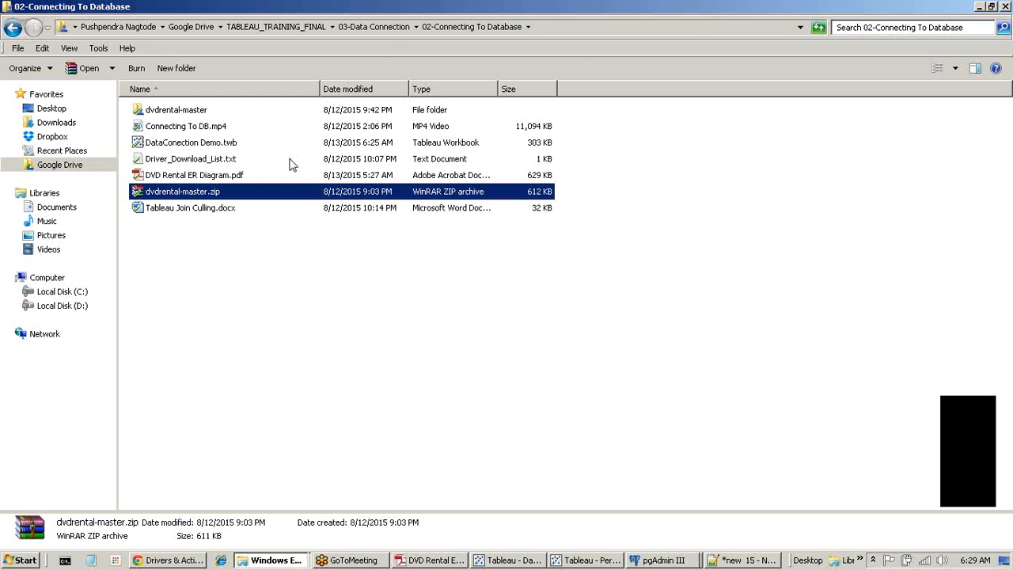
Open In-memory Or Live.pdf from 03-Data Connection's 01-Getting Started With Data folder.
click(376, 27)
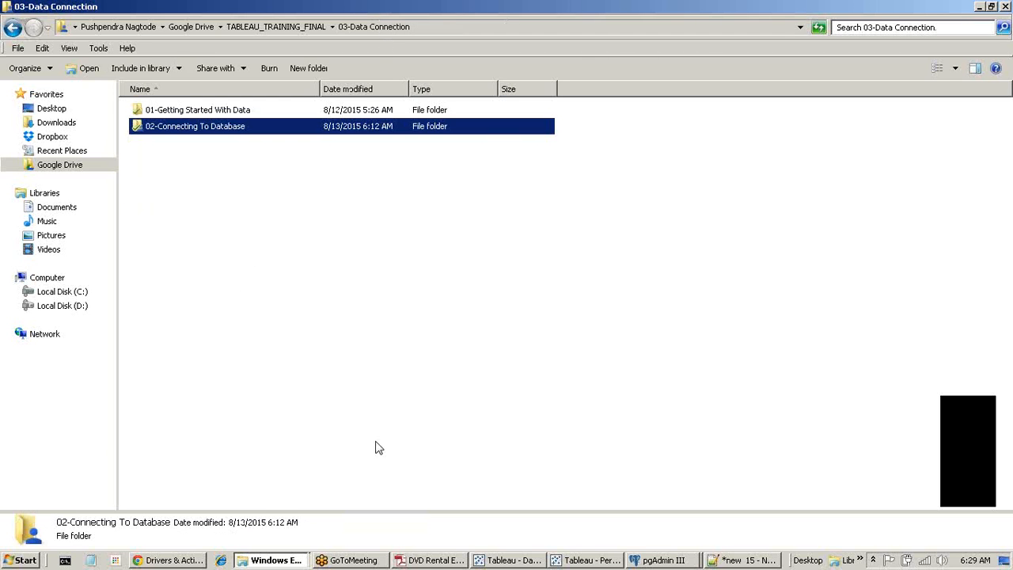
double_click(218, 111)
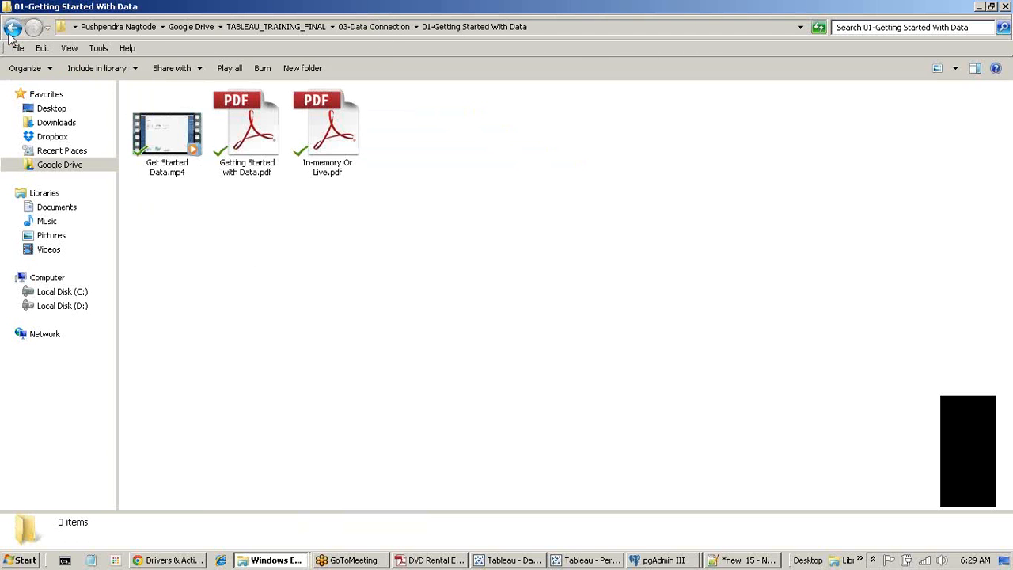
right_click(316, 137)
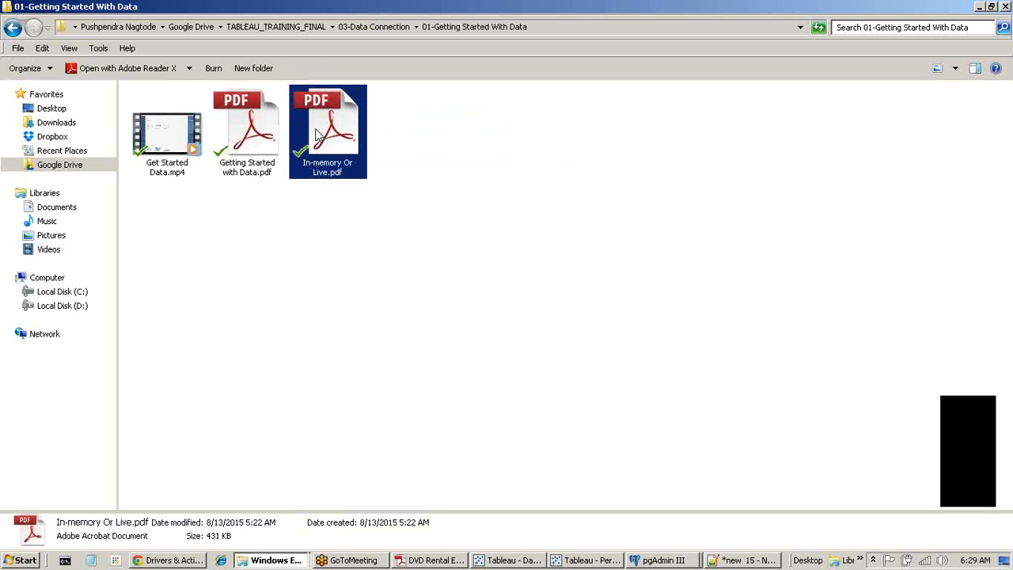
double_click(321, 116)
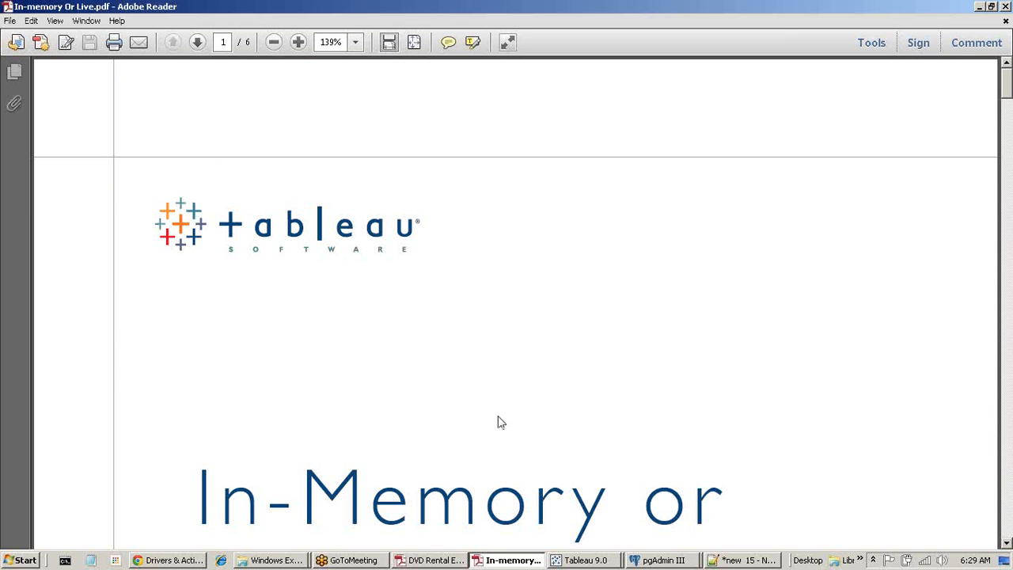
scroll(497, 418, down, 1)
scroll(498, 415, down, 3)
drag(197, 247, 644, 419)
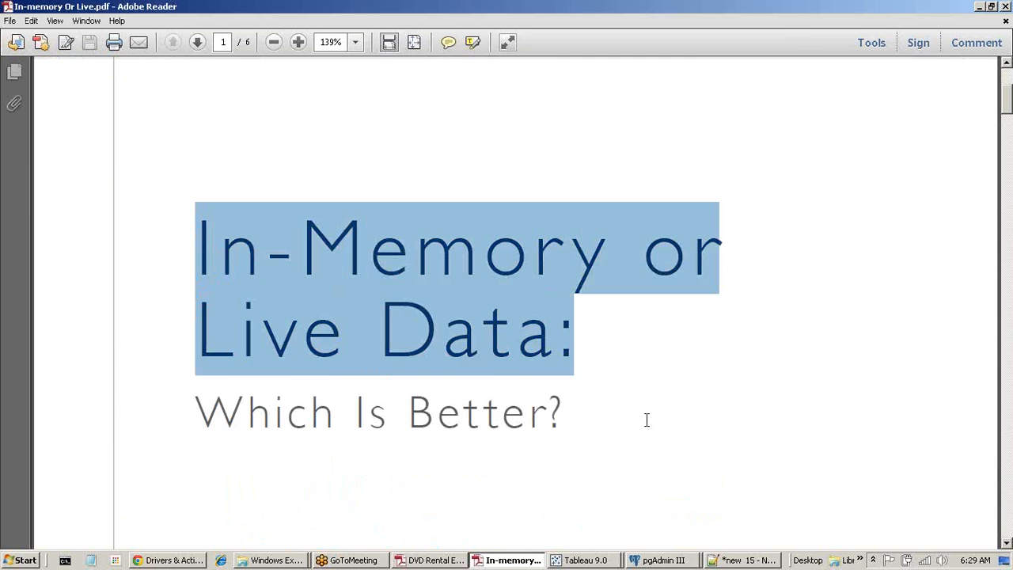
click(646, 421)
scroll(647, 427, down, 15)
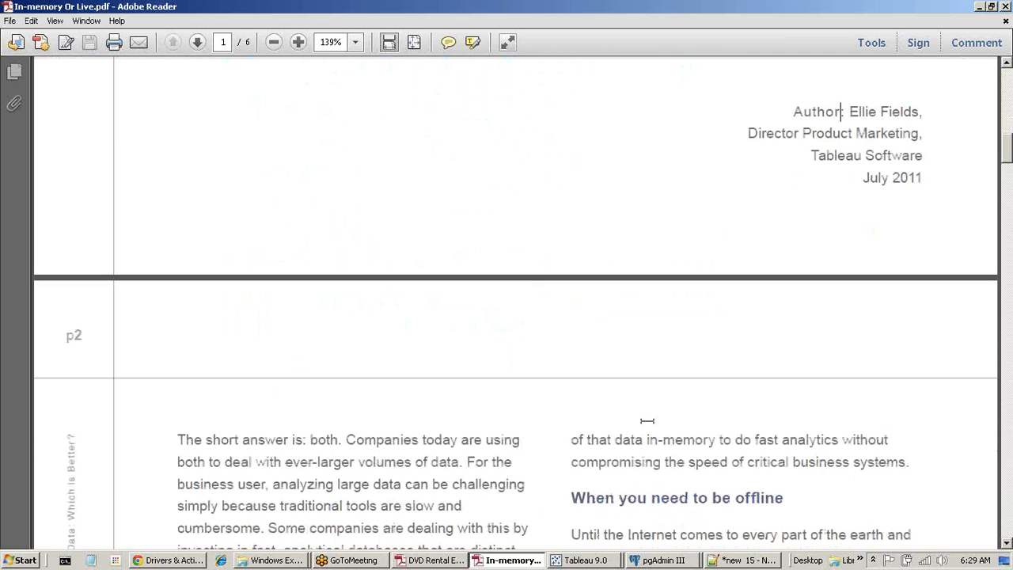
scroll(647, 420, down, 4)
scroll(646, 420, down, 1)
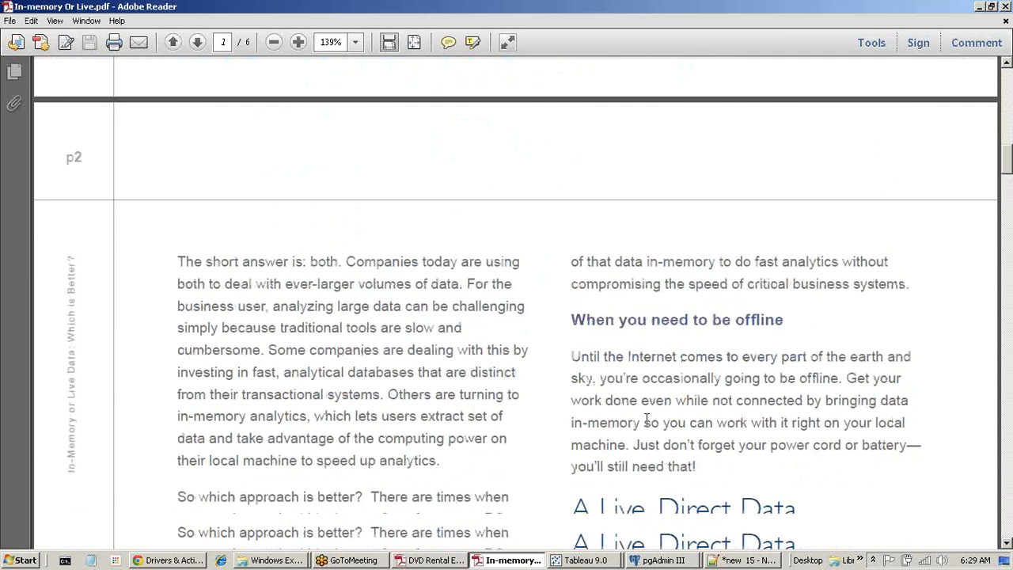
scroll(646, 420, down, 2)
scroll(646, 420, down, 1)
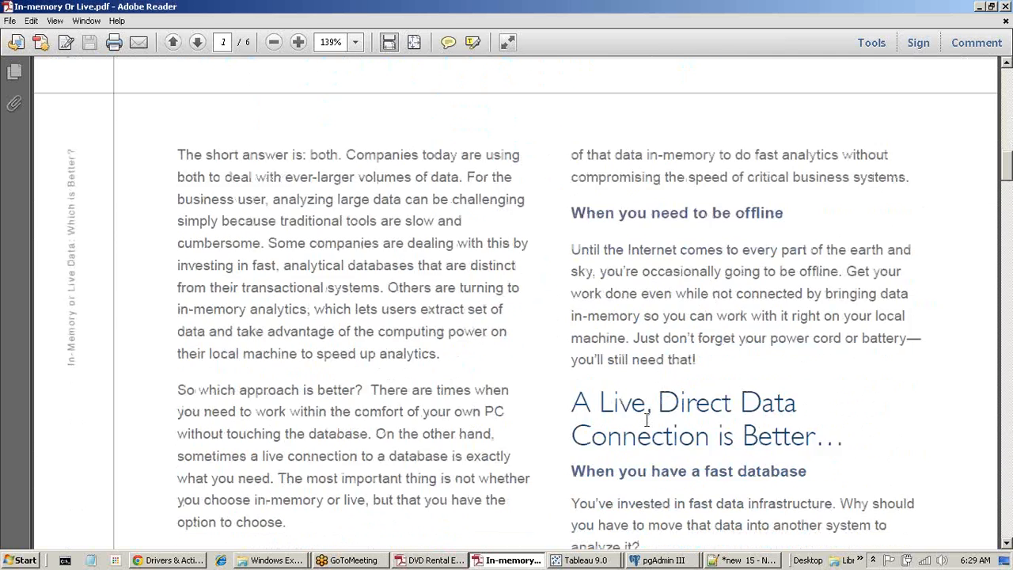
scroll(646, 420, down, 11)
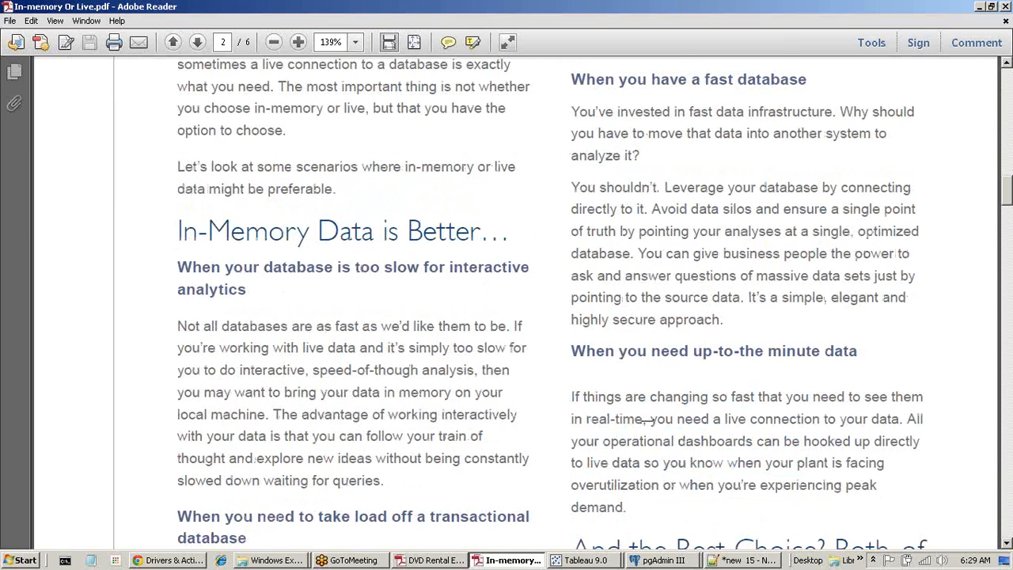
scroll(647, 420, down, 1)
scroll(647, 421, down, 2)
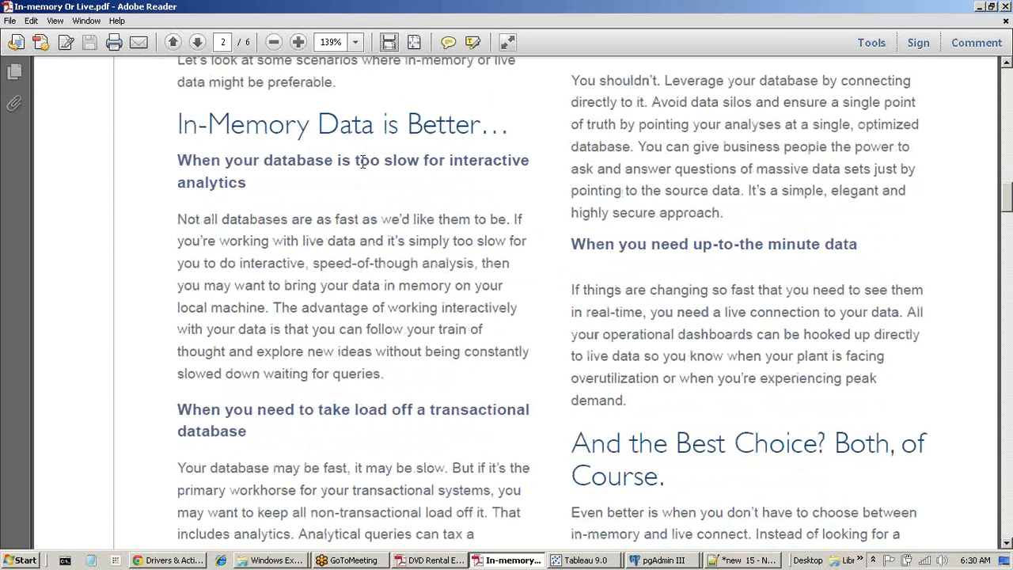
drag(177, 160, 287, 232)
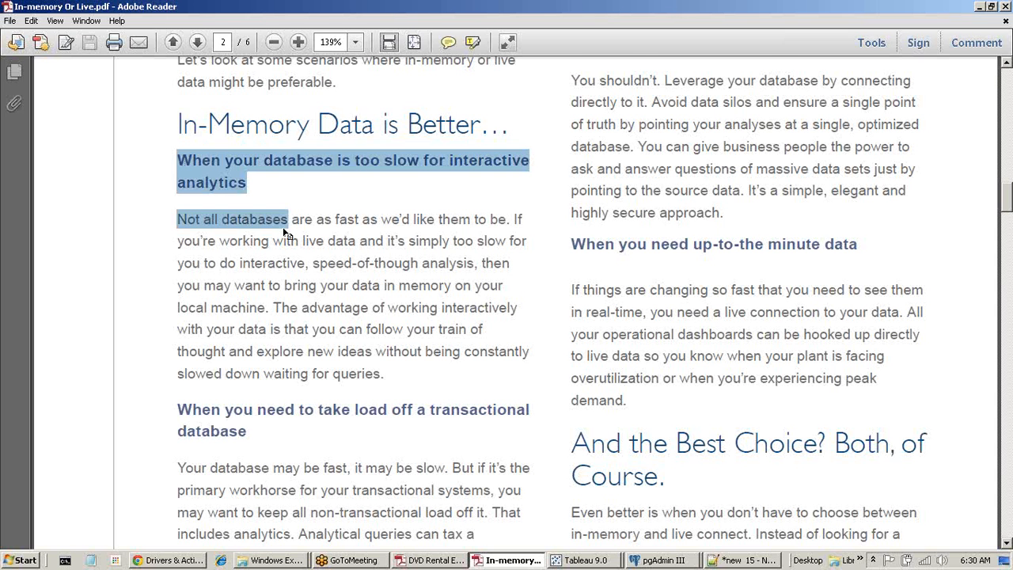
scroll(287, 231, down, 4)
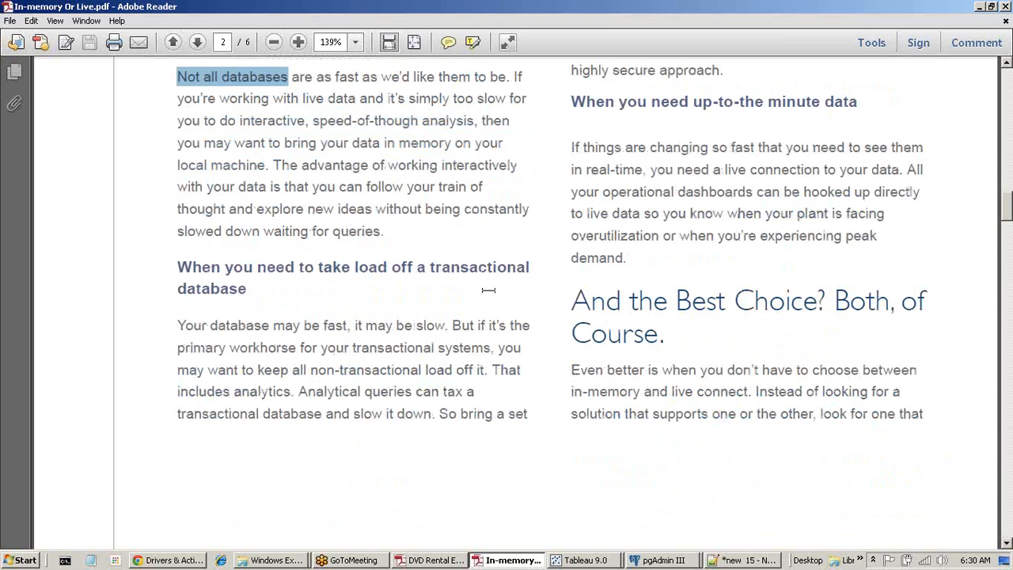
scroll(489, 290, up, 3)
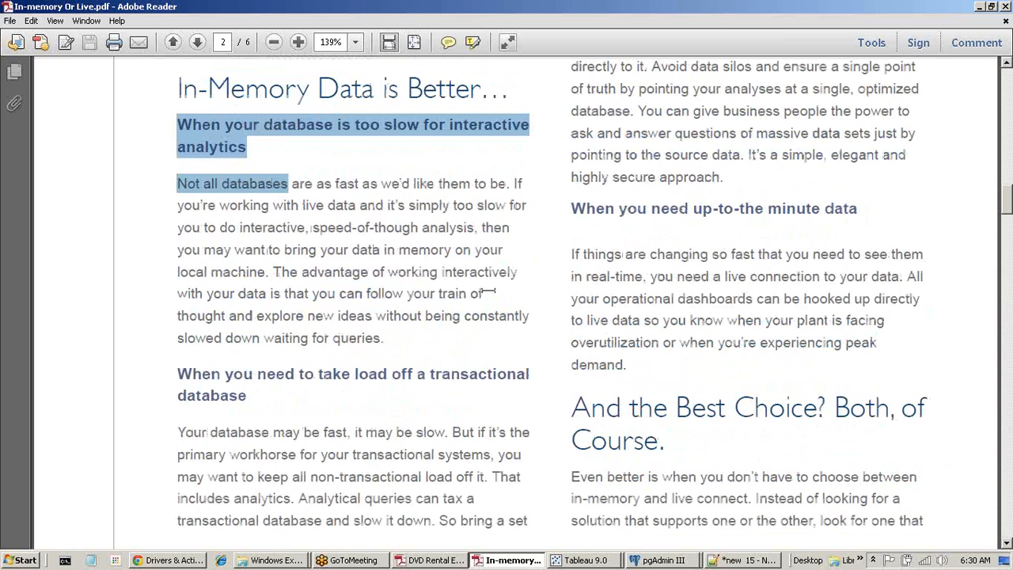
scroll(488, 290, up, 1)
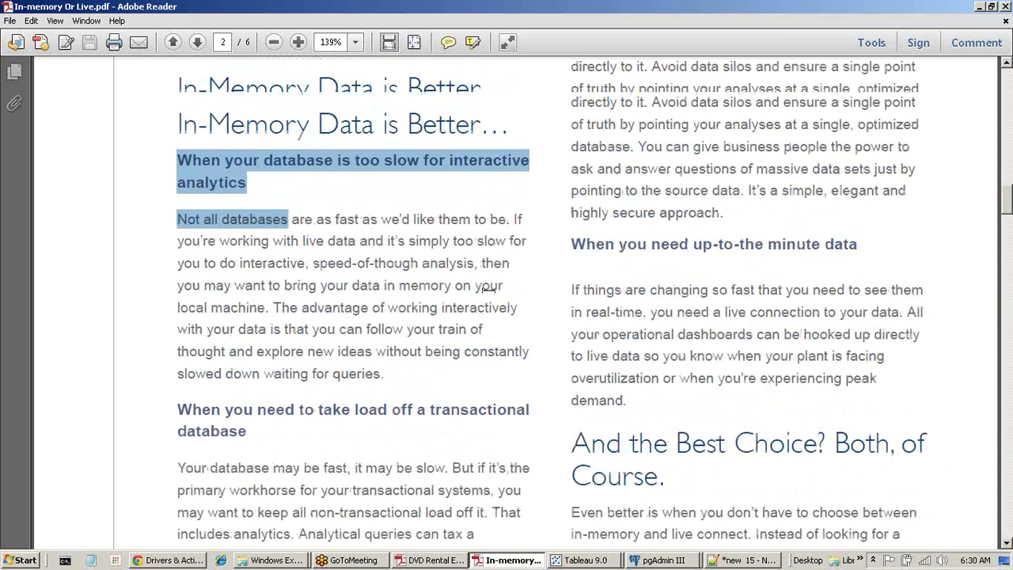
scroll(489, 290, up, 3)
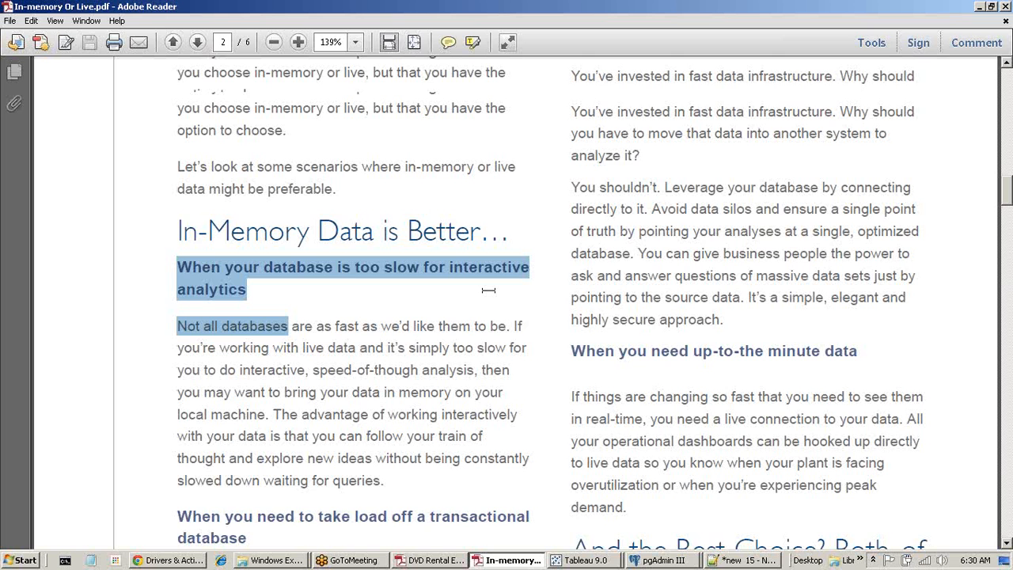
scroll(488, 290, up, 2)
scroll(489, 290, up, 2)
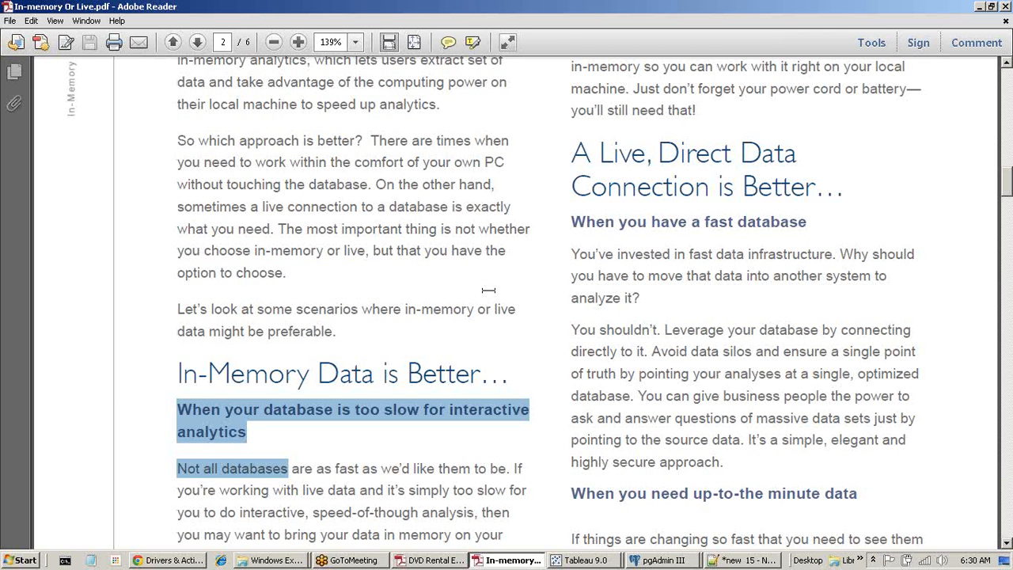
click(1007, 7)
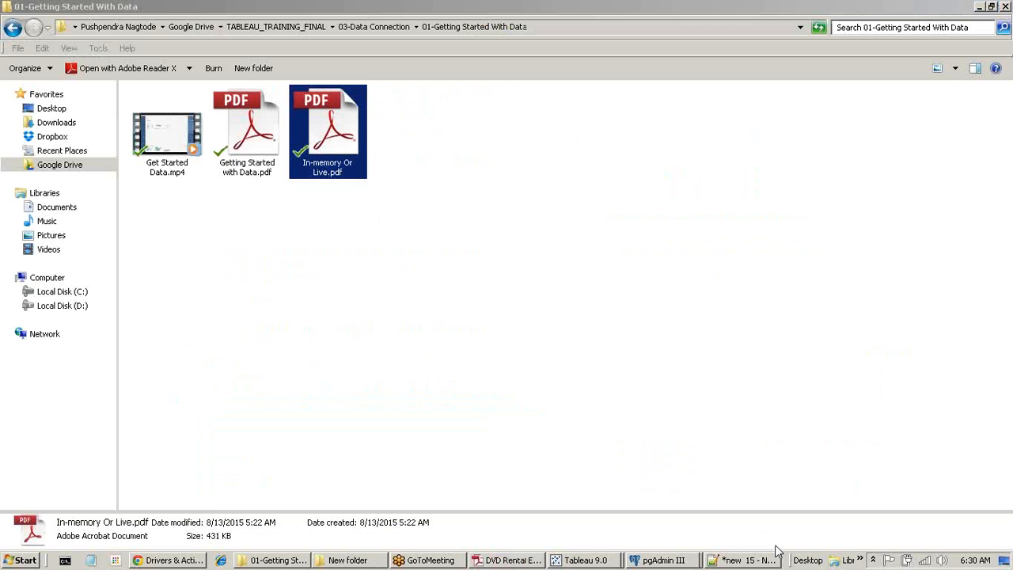
Switch to the DataConection Demo workbook and select its Custom SQL Query data source.
click(591, 562)
click(584, 536)
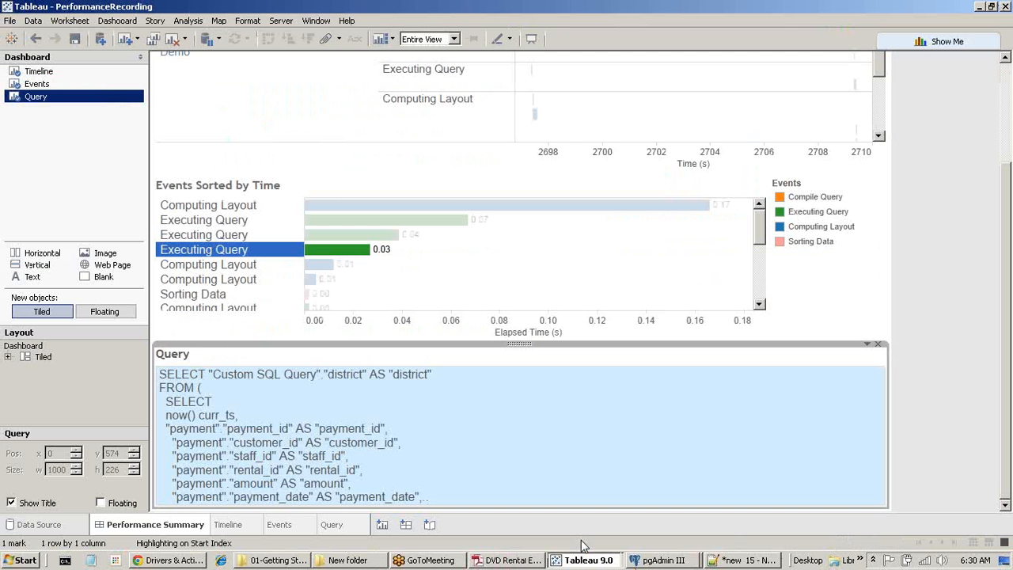
click(586, 560)
click(586, 504)
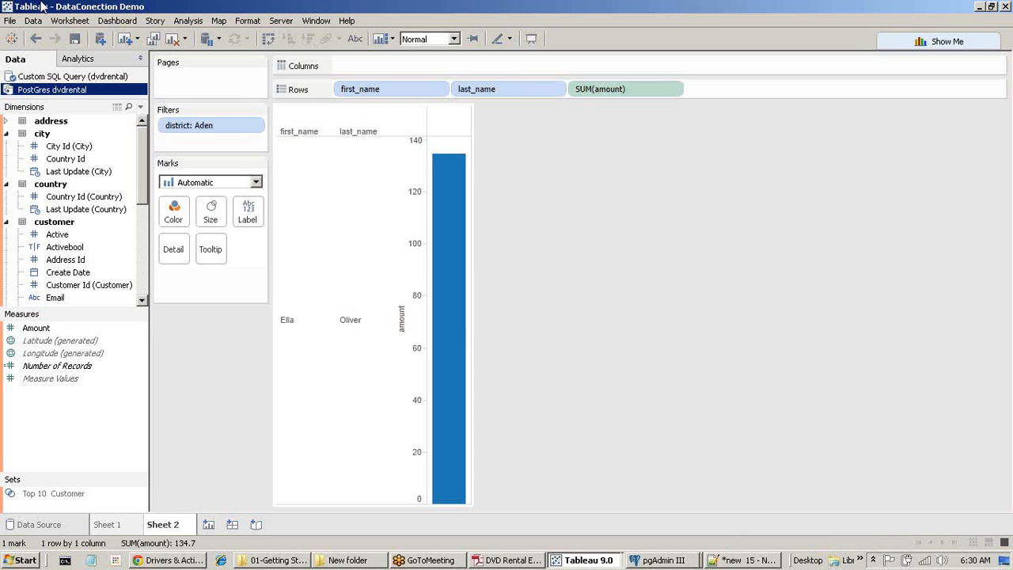
right_click(81, 89)
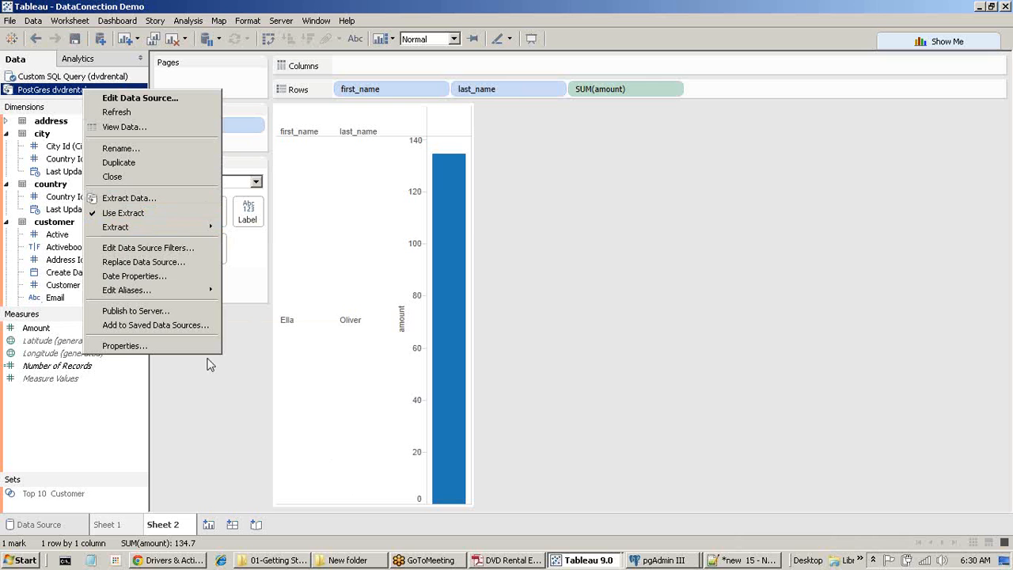
click(45, 77)
right_click(45, 77)
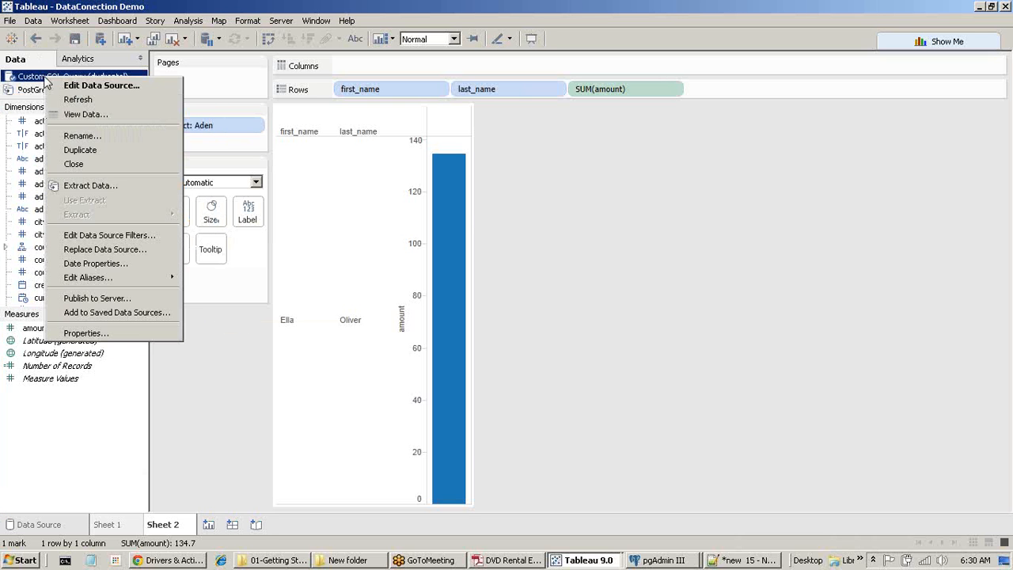
Extract the Custom SQL Query data, saving it as Custom SQL Query (dvdrental).tde.
click(110, 187)
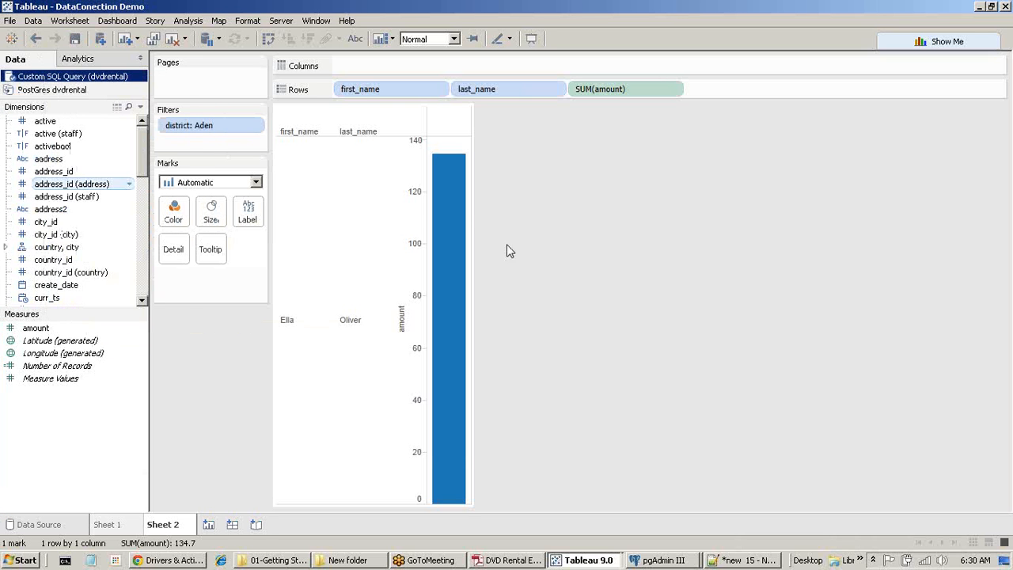
click(583, 436)
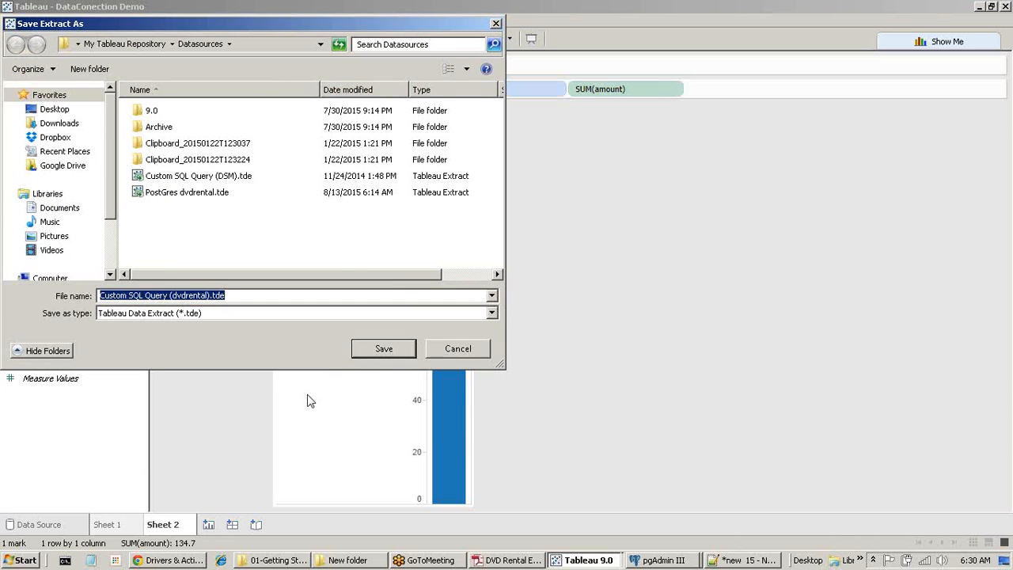
click(384, 351)
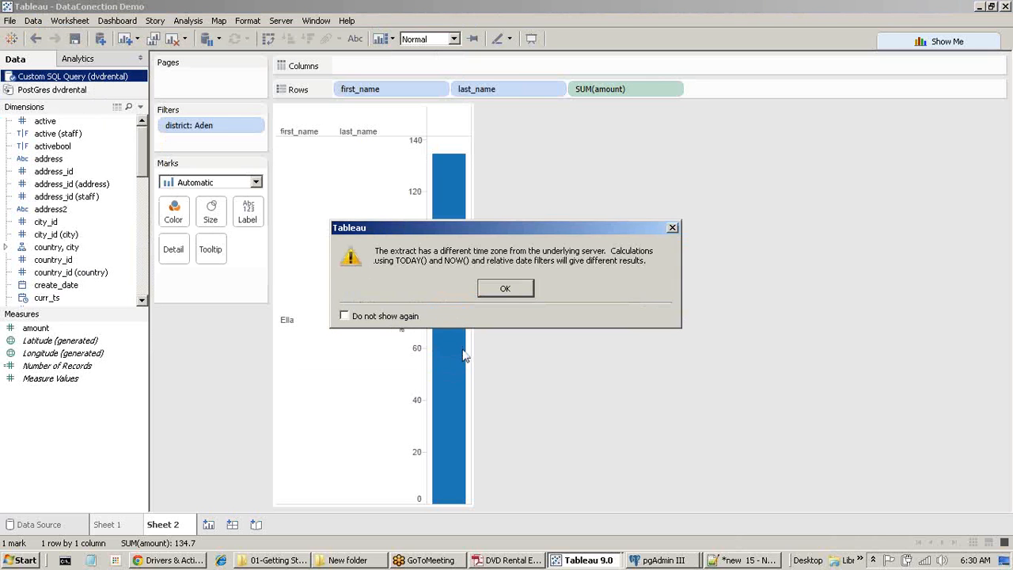
click(508, 290)
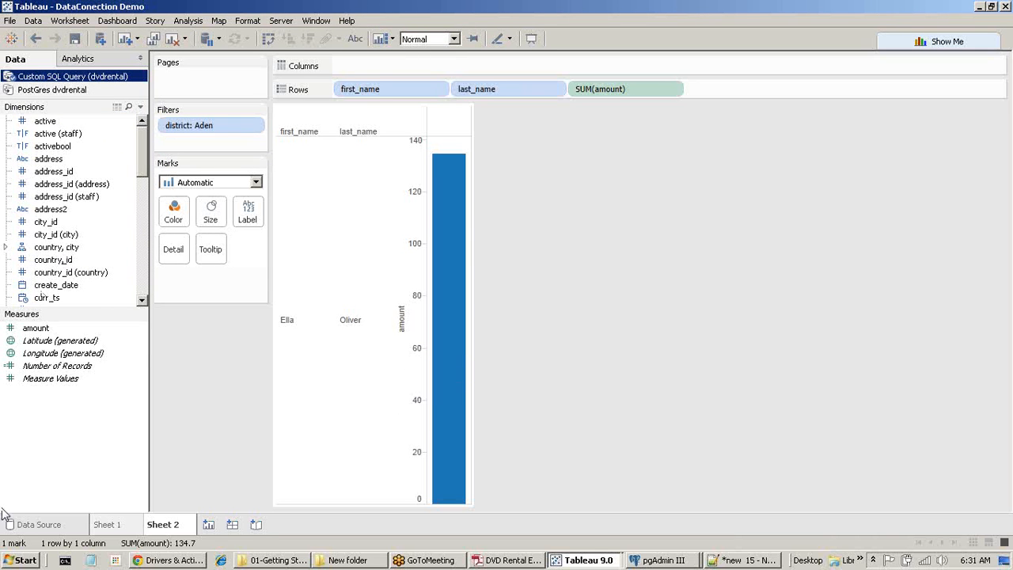
click(639, 560)
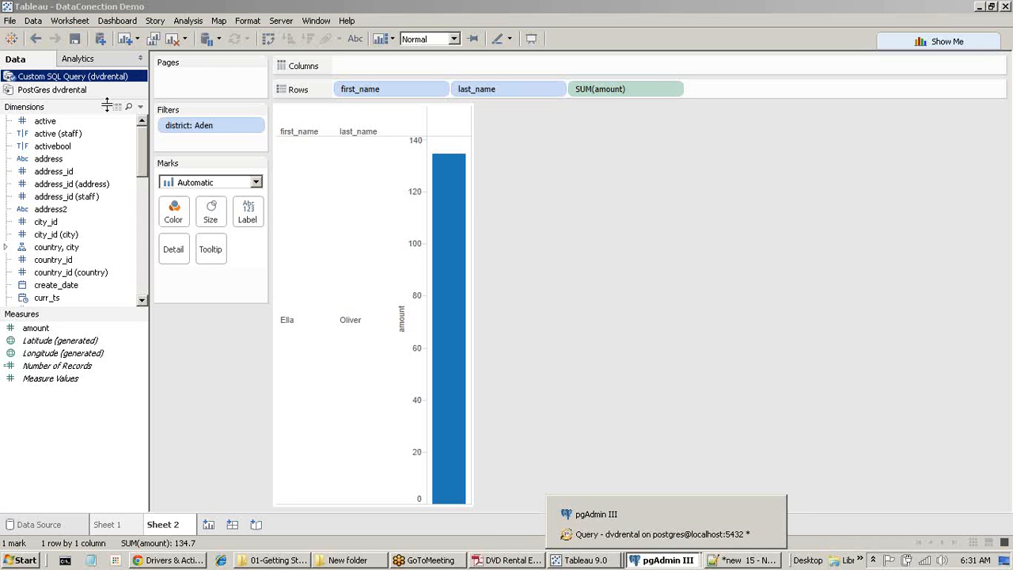
click(820, 27)
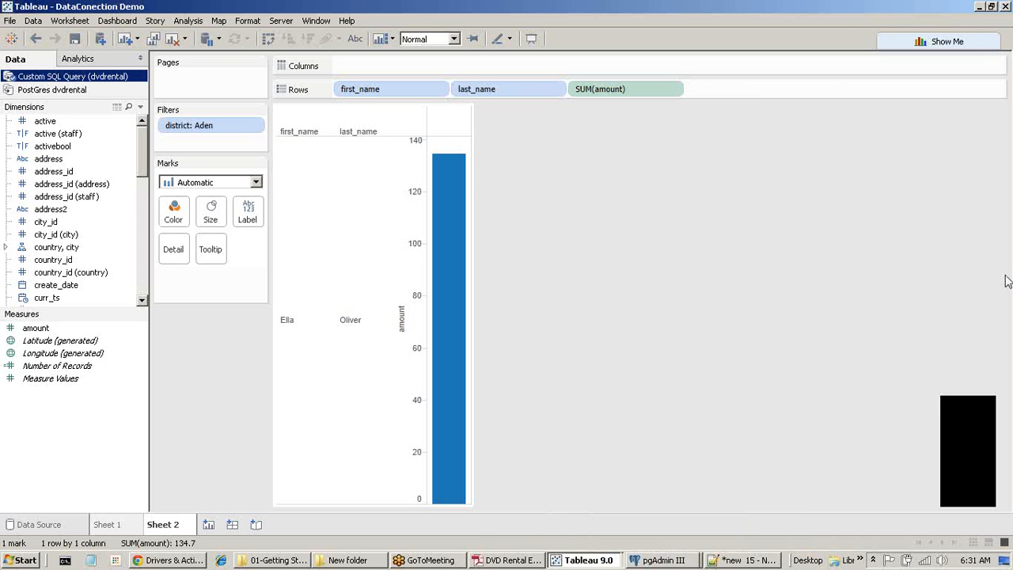